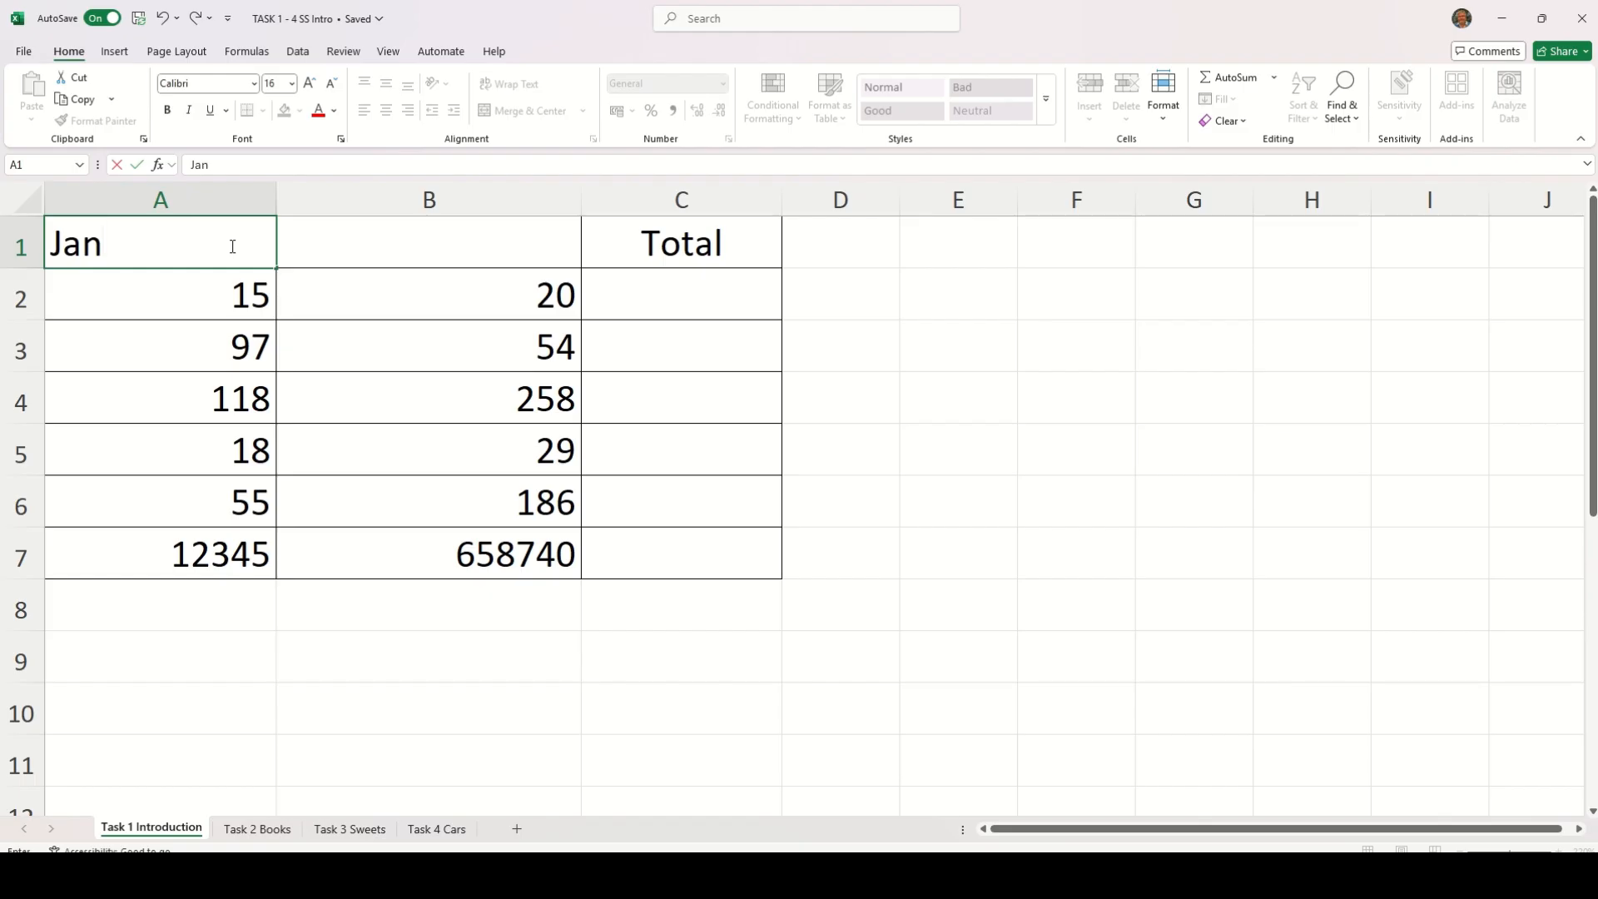
# Enter Feb as the column heading in cell B1
pyautogui.write('Feb')
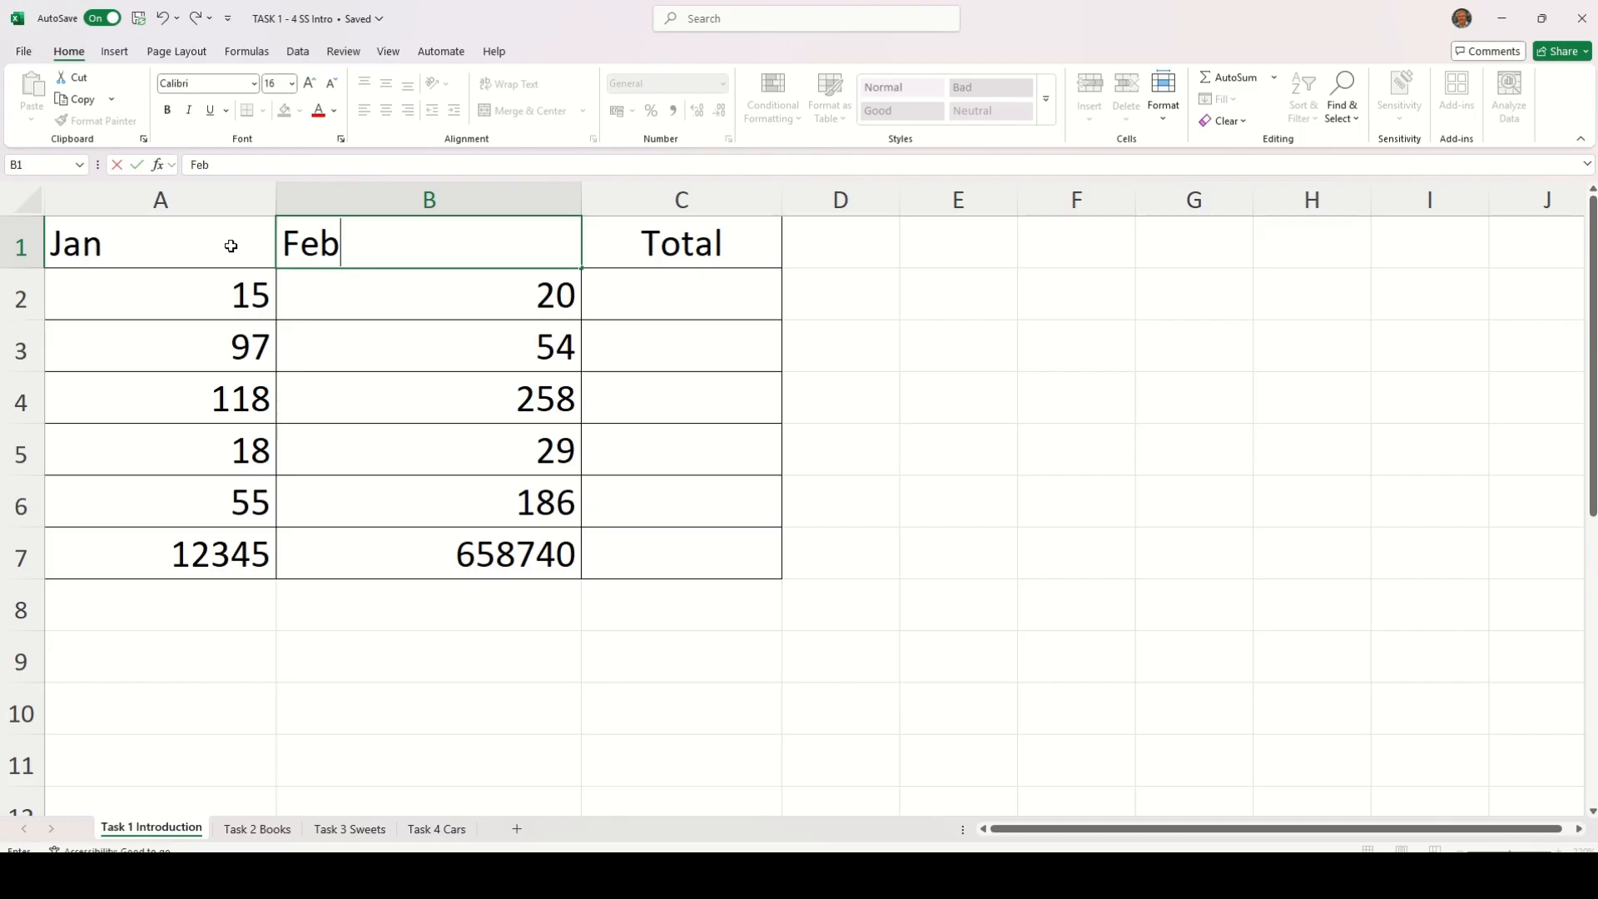
pyautogui.press('Return')
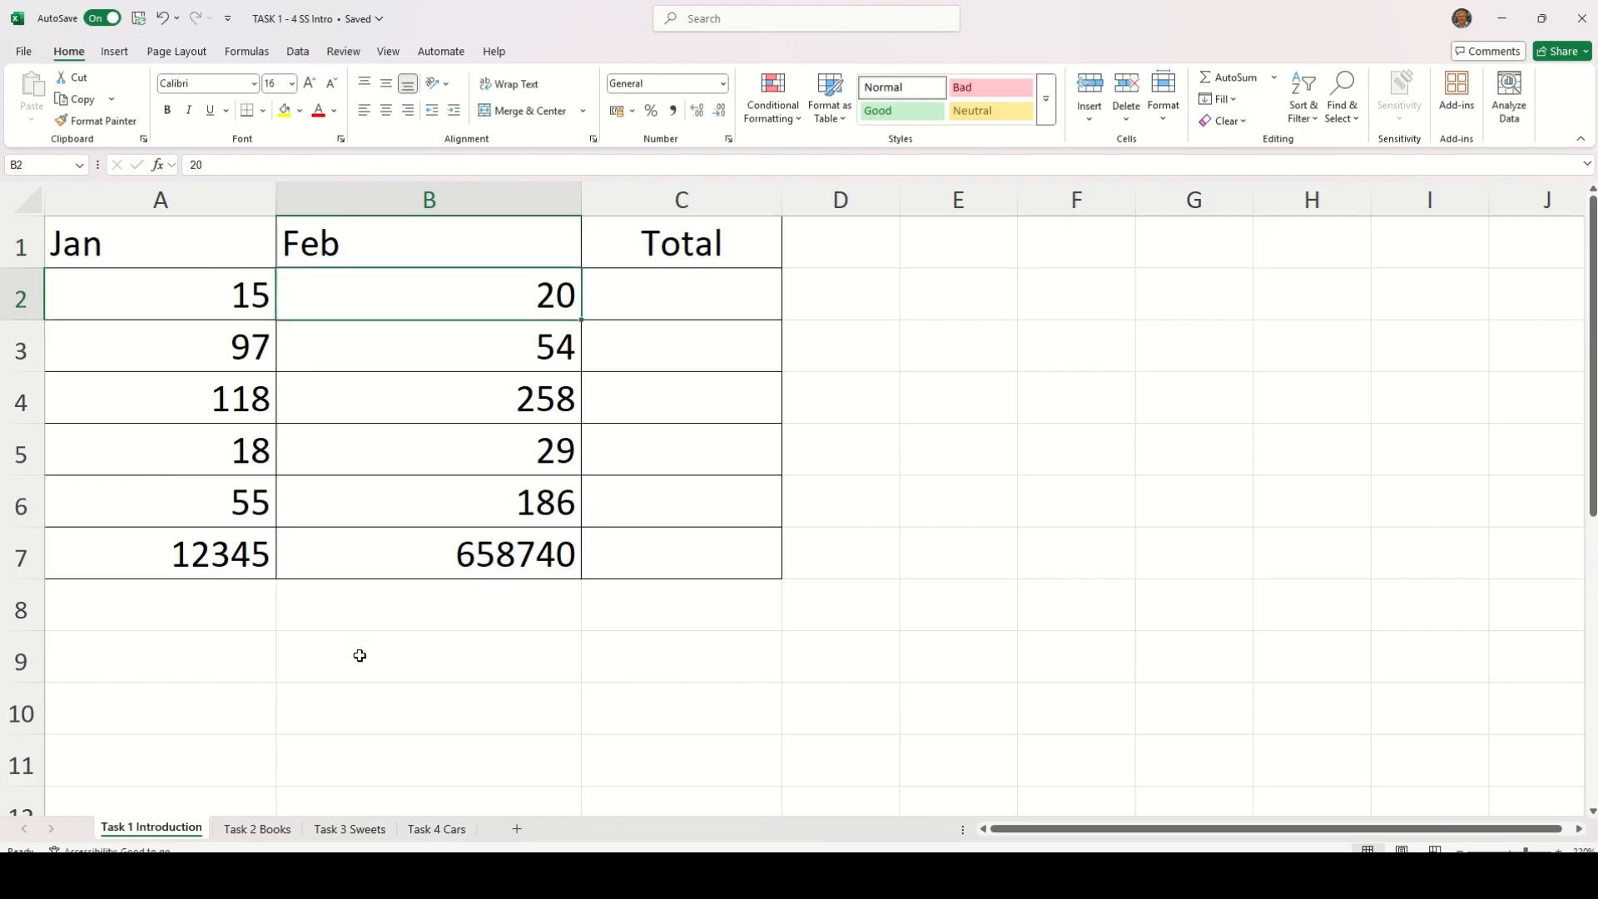
# Enter the test number 45346 in cells B9 and C9 below the table
pyautogui.click(360, 655)
pyautogui.write('45346')
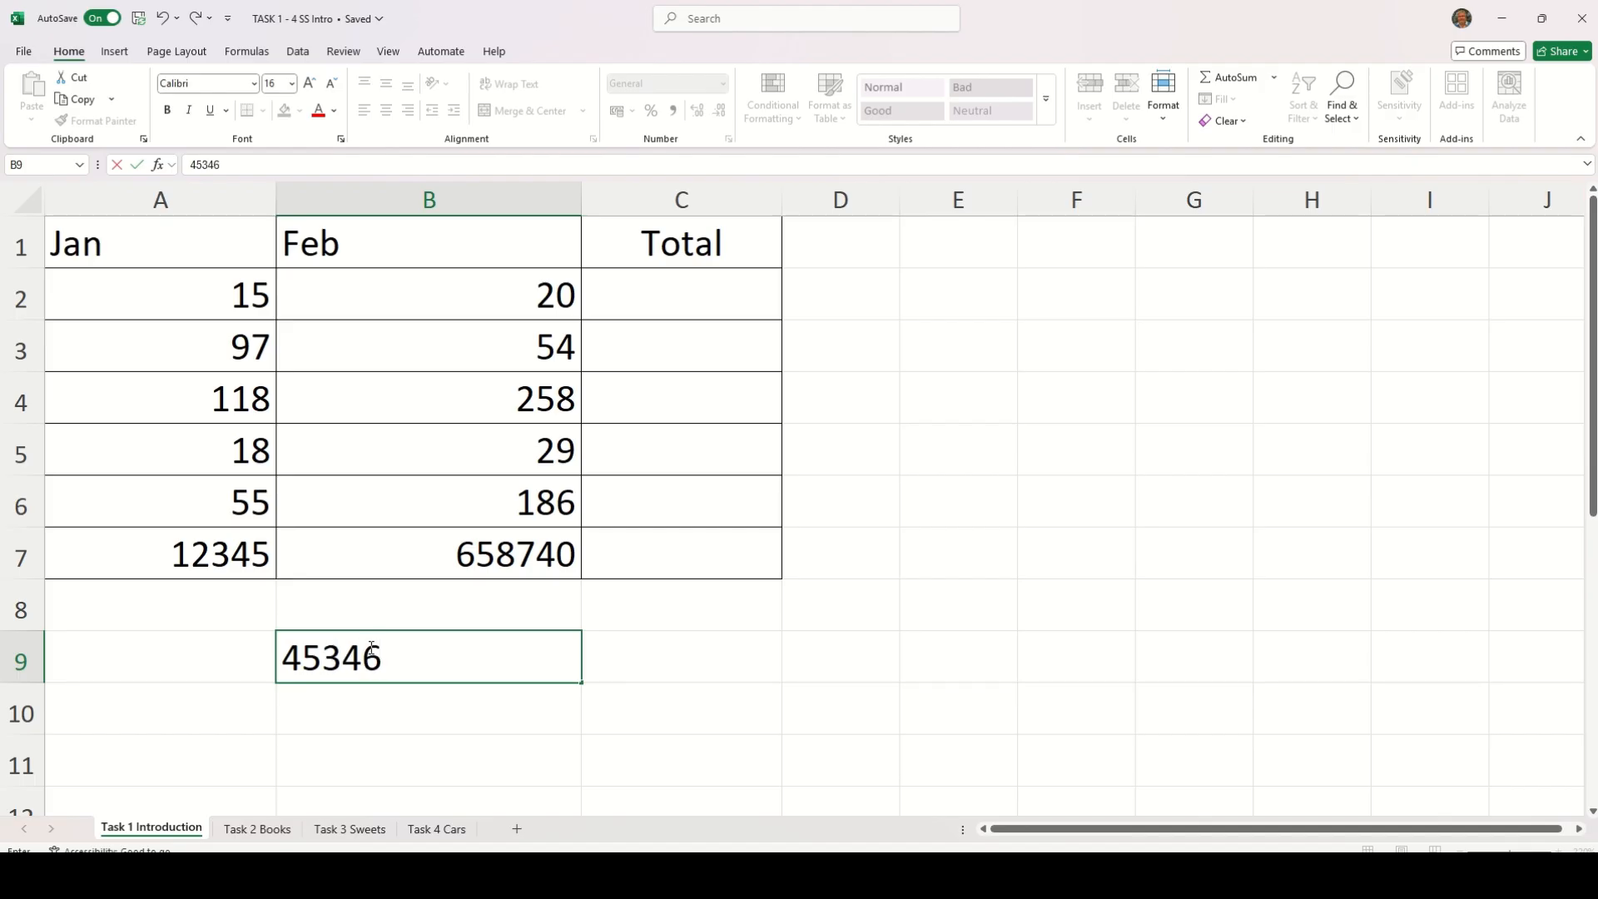
pyautogui.press('Return')
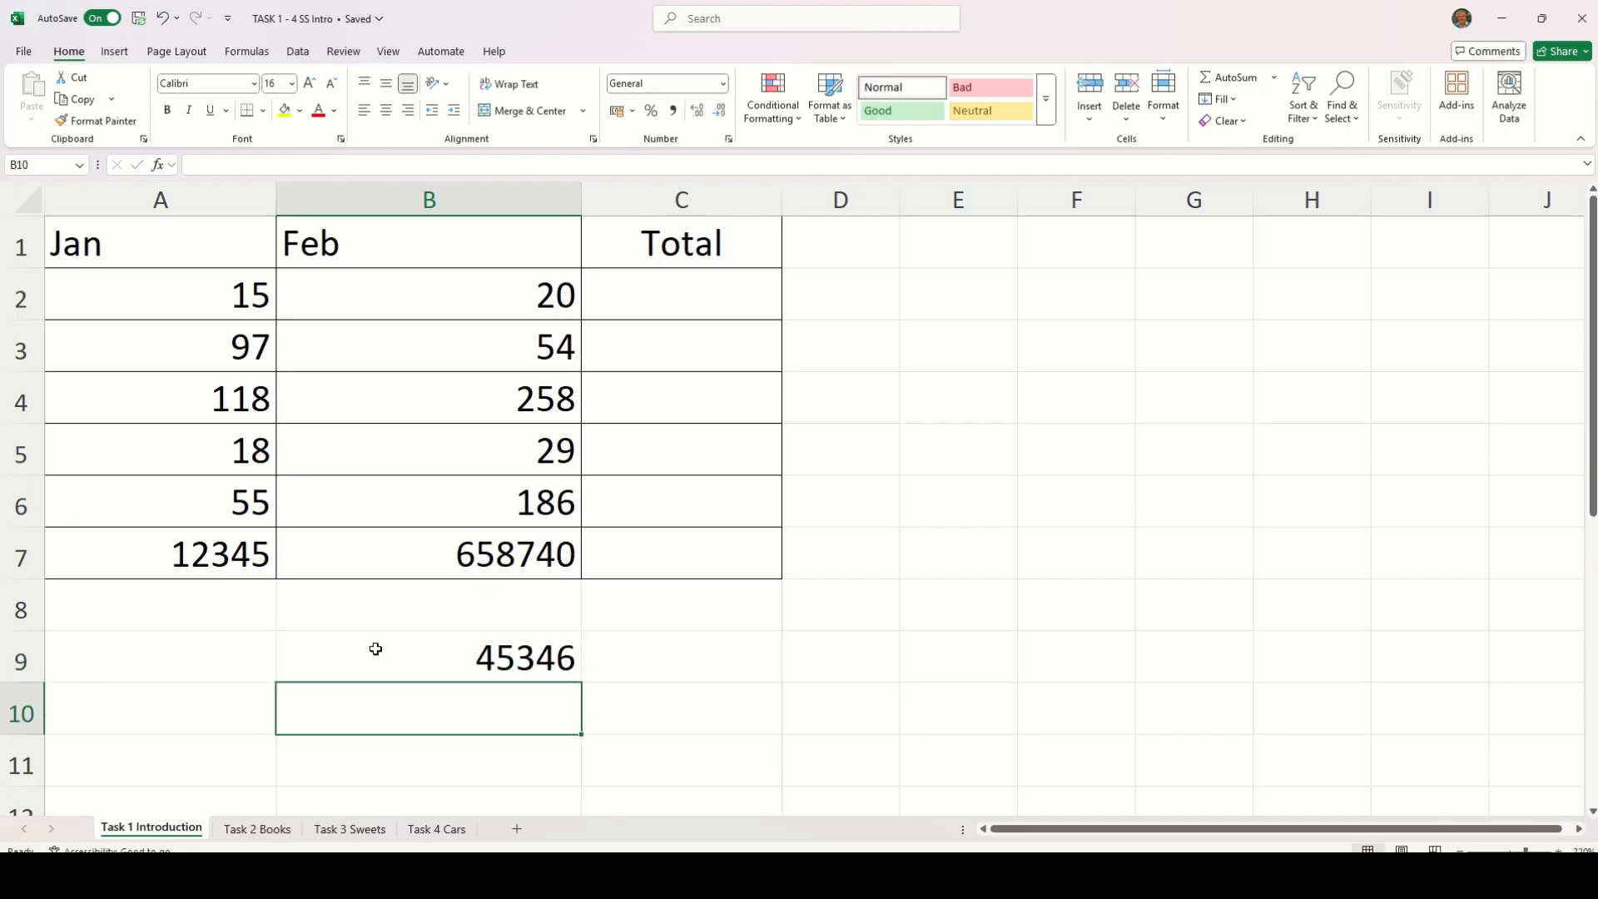
pyautogui.click(623, 654)
pyautogui.write('4')
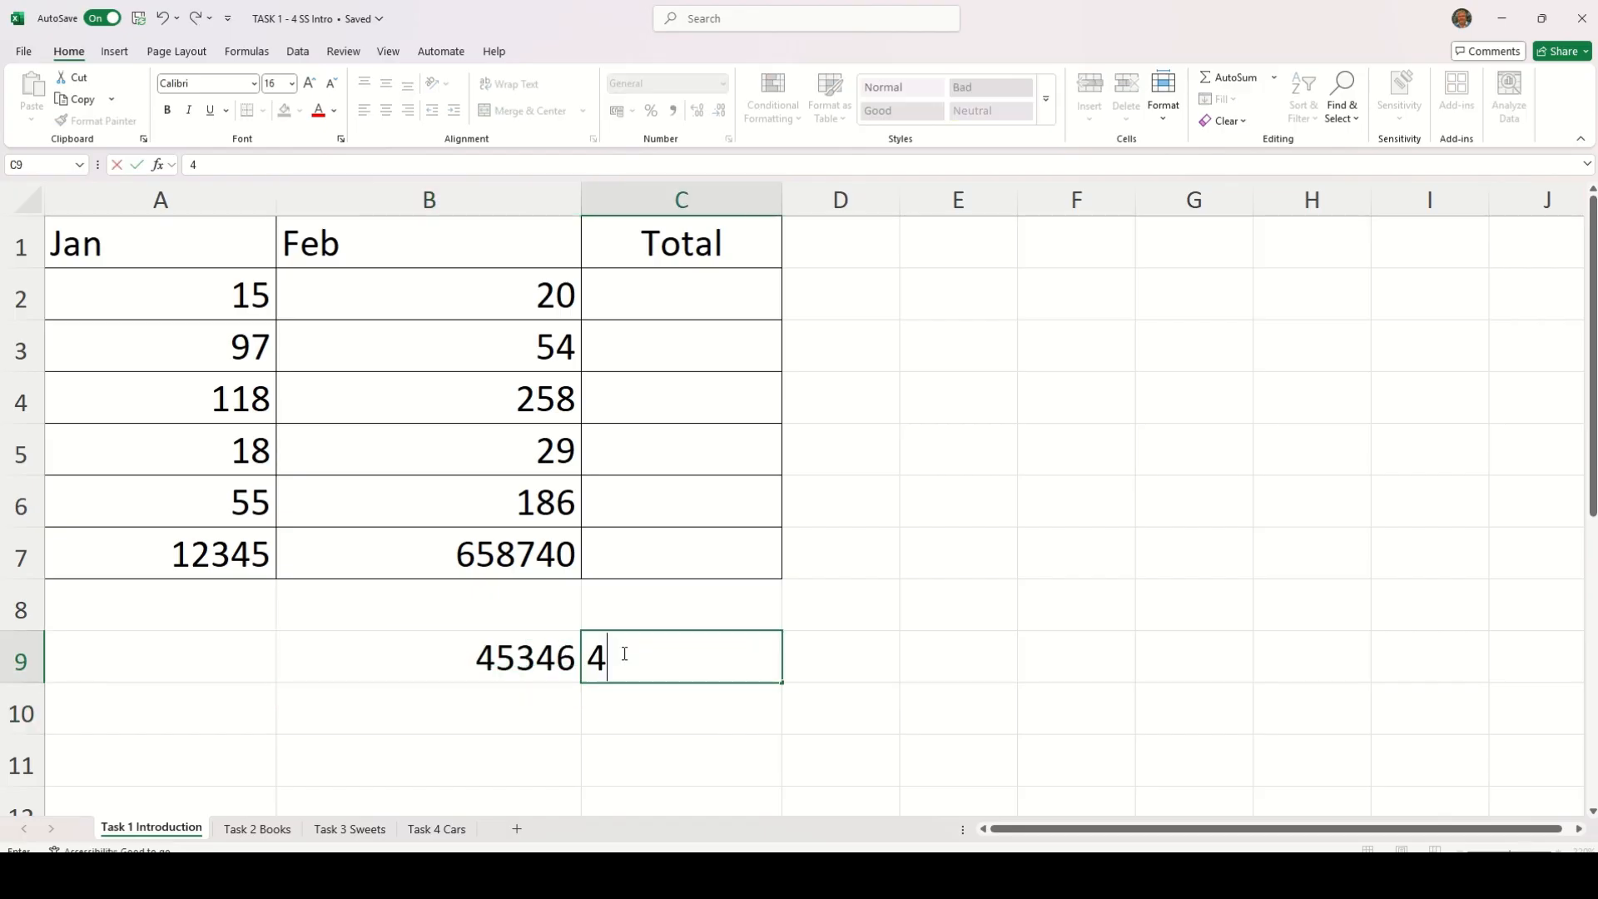
pyautogui.write('5346')
pyautogui.press('Return')
pyautogui.click(649, 660)
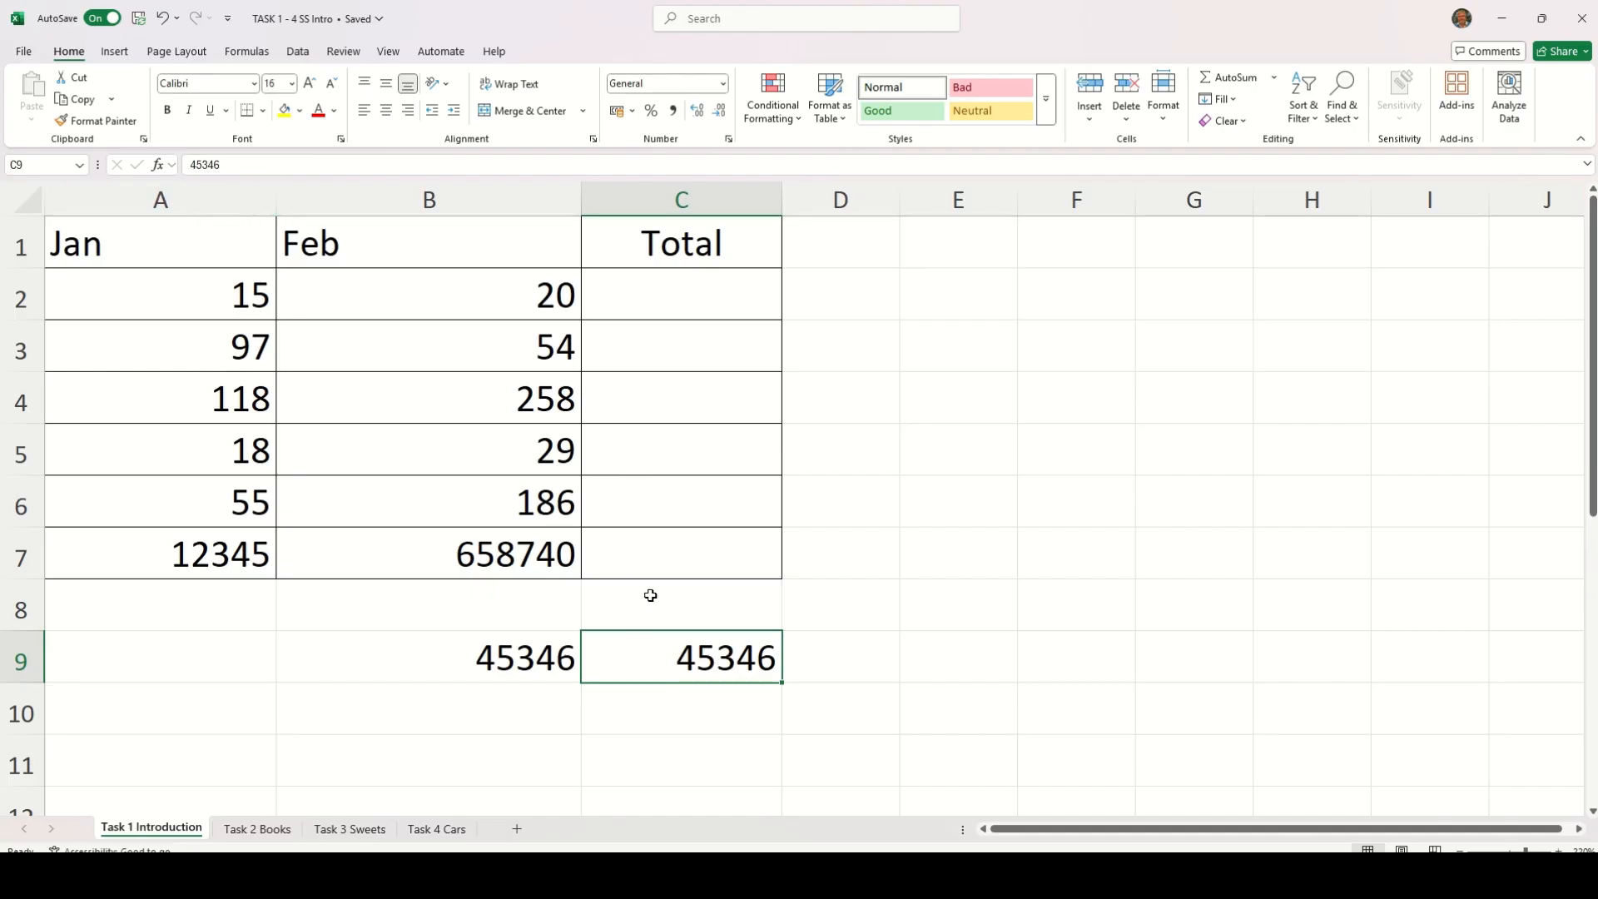
# Enter the test number 345 in cell B10 and select that cell to check its content
pyautogui.click(513, 703)
pyautogui.doubleClick(510, 703)
pyautogui.write('345')
pyautogui.press('Return')
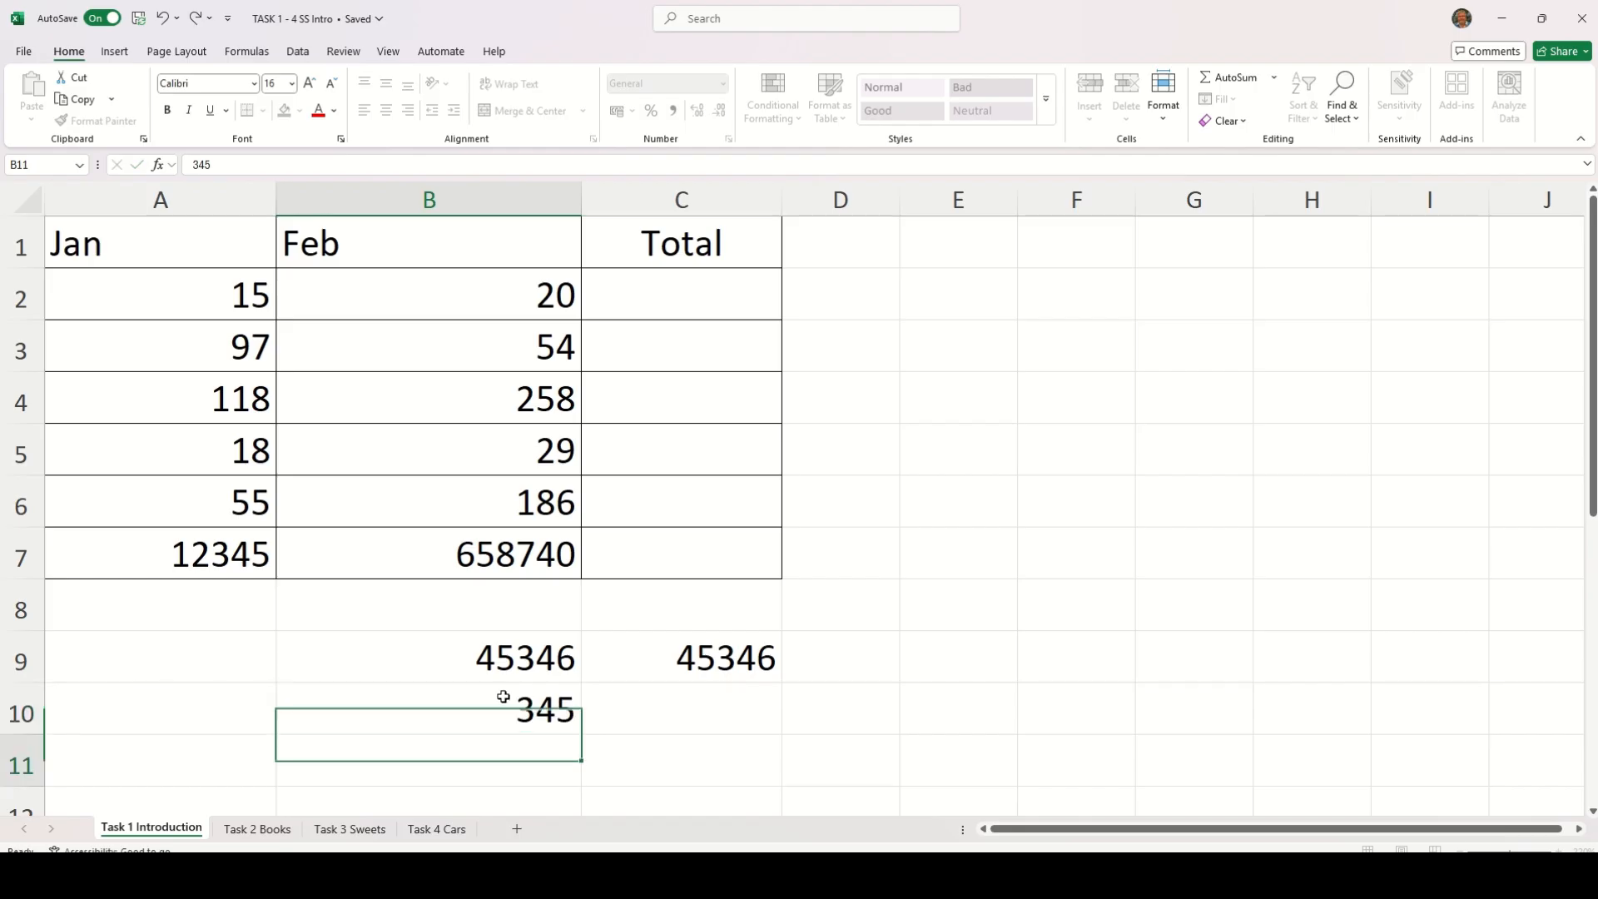
pyautogui.click(523, 702)
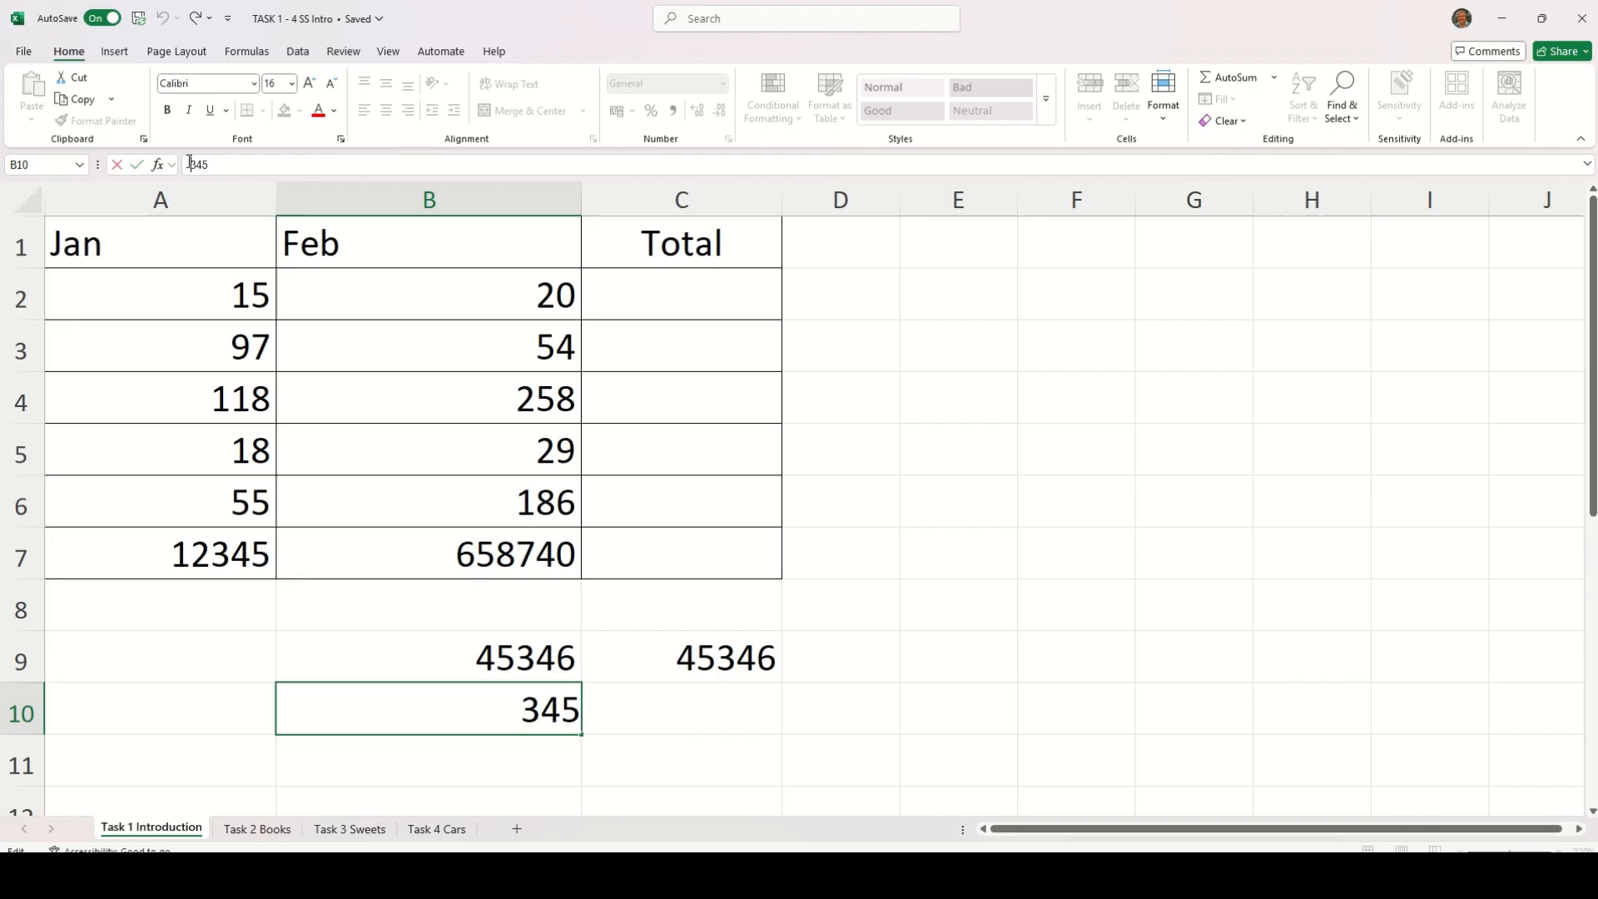
# Enter 34O65 in cell C10, using a capital letter O instead of a zero
pyautogui.click(666, 707)
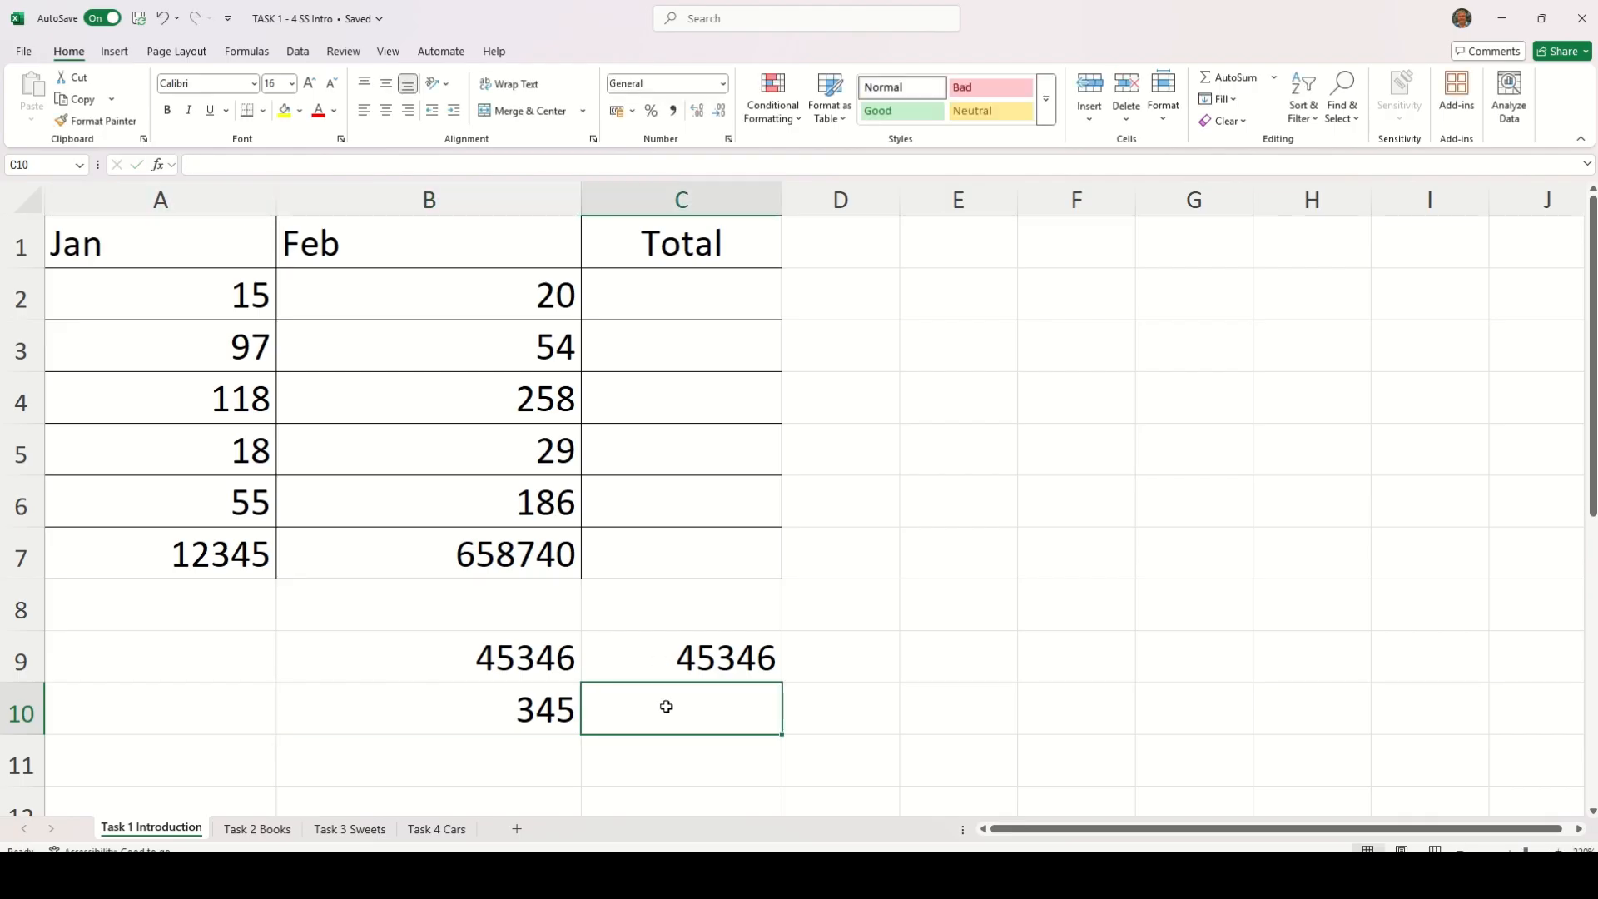
pyautogui.write('3')
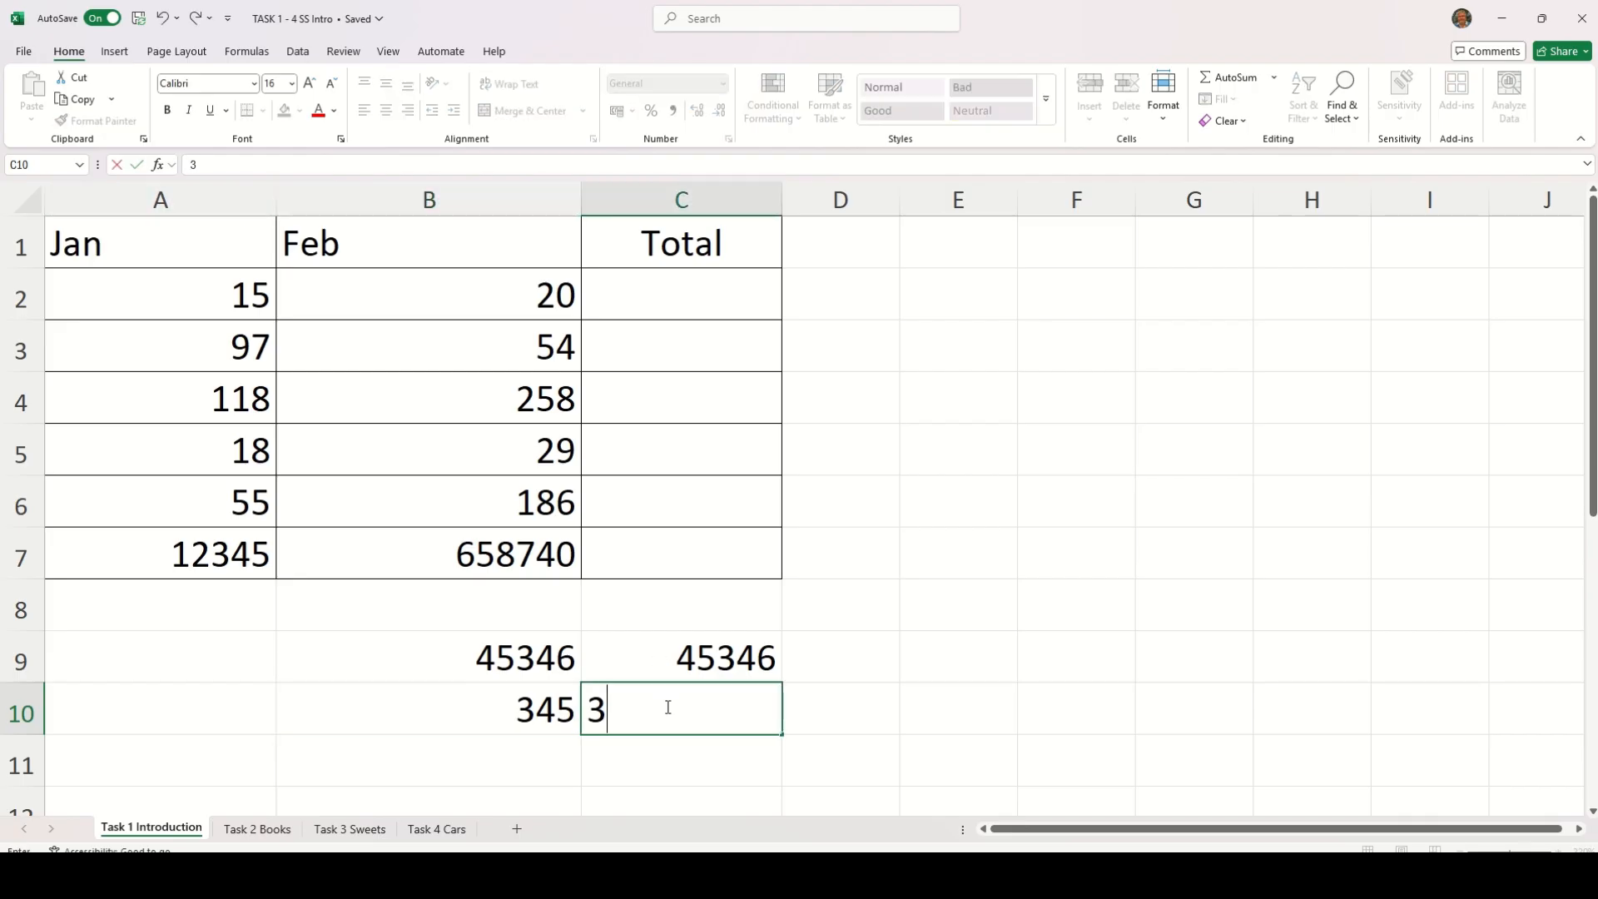
pyautogui.write('4O65')
pyautogui.press('Return')
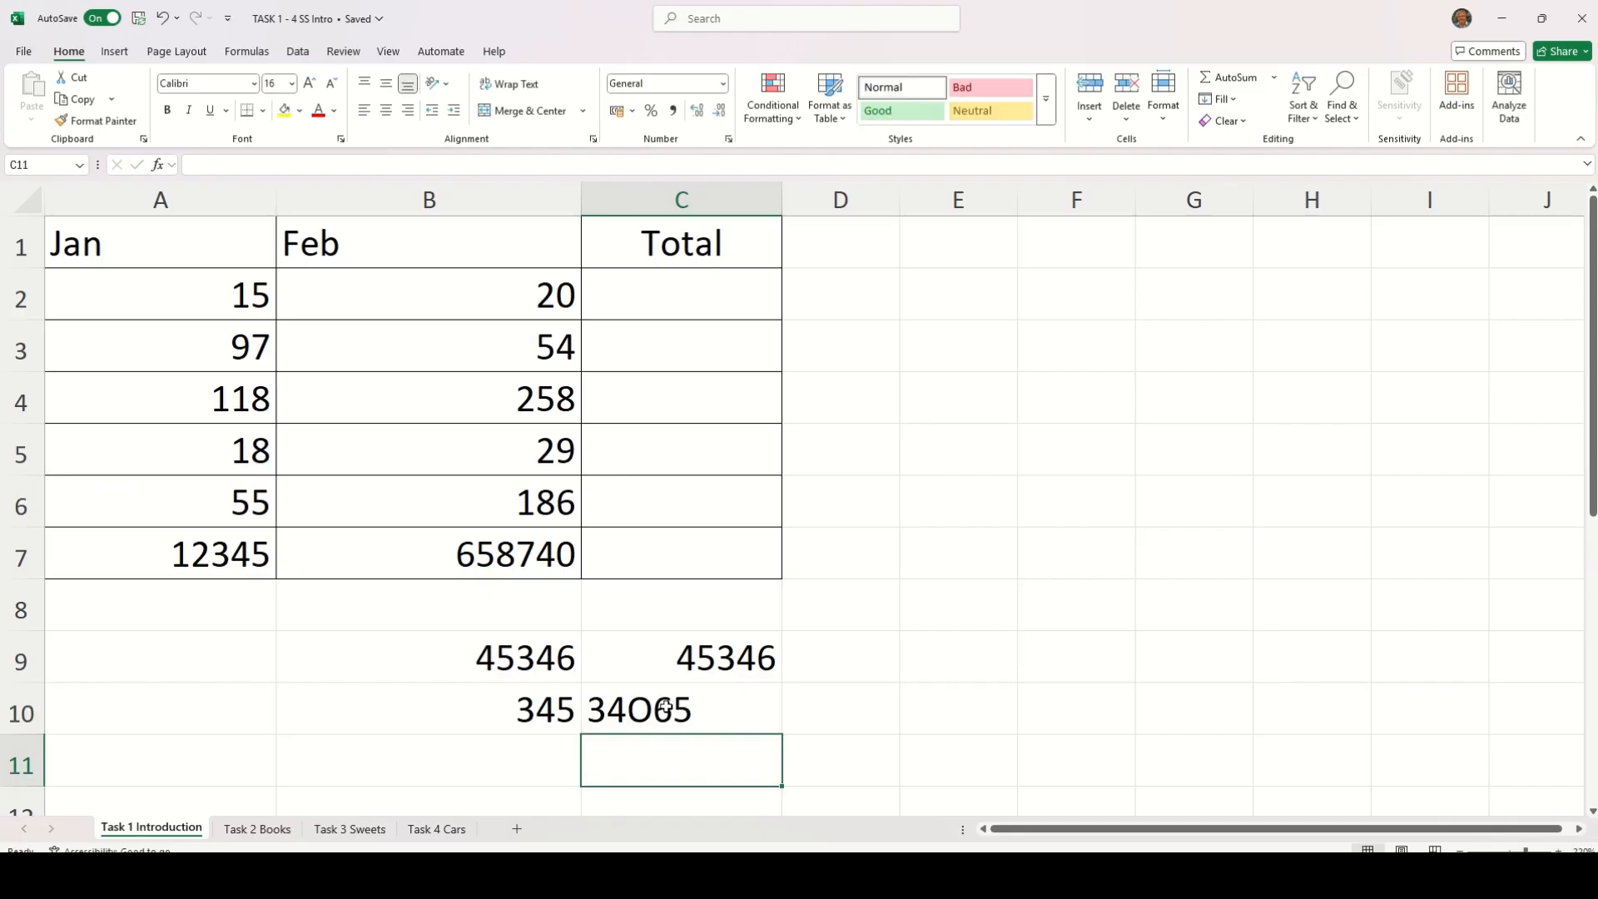
# Edit the entry in C10, changing its letter O to lowercase o and back to capital O
pyautogui.click(665, 706)
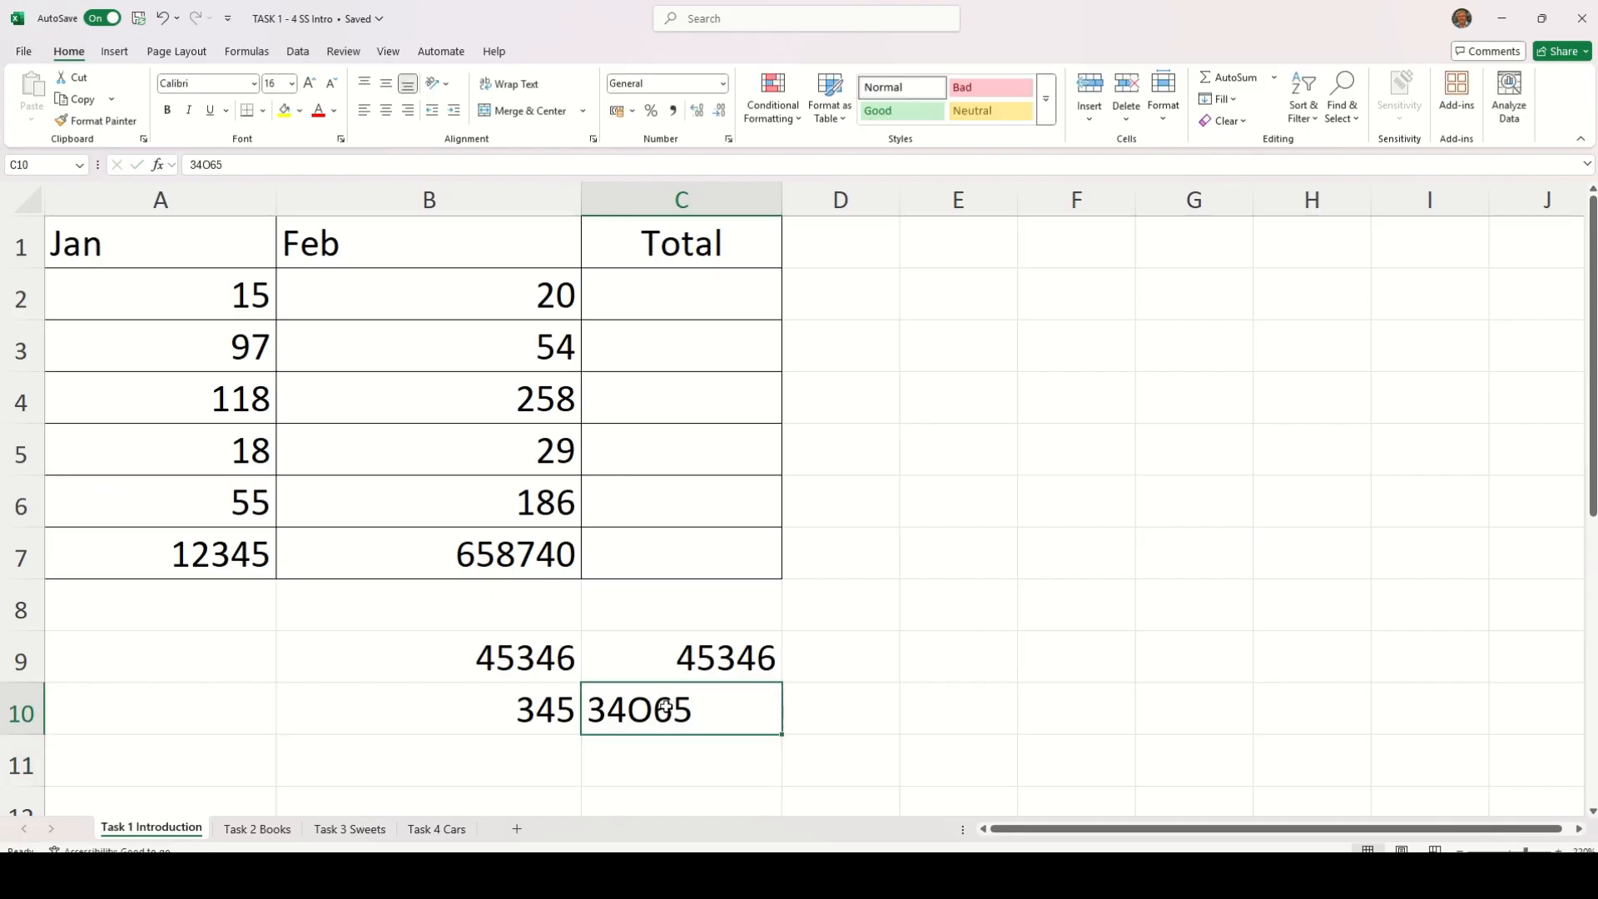
pyautogui.click(212, 164)
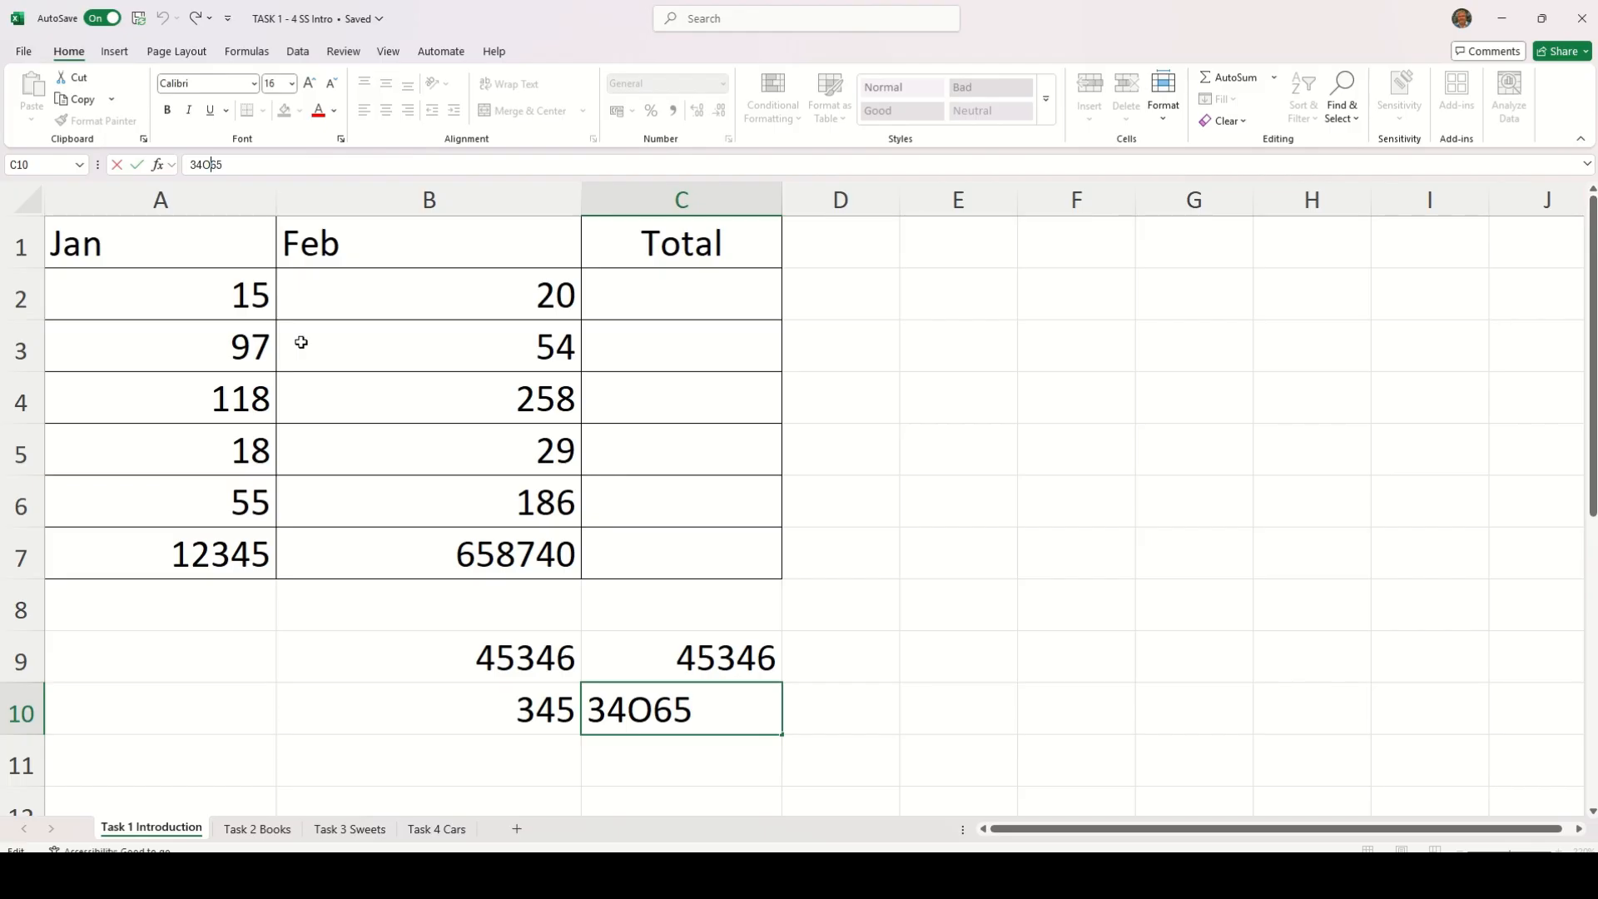
pyautogui.press('BackSpace')
pyautogui.write('o')
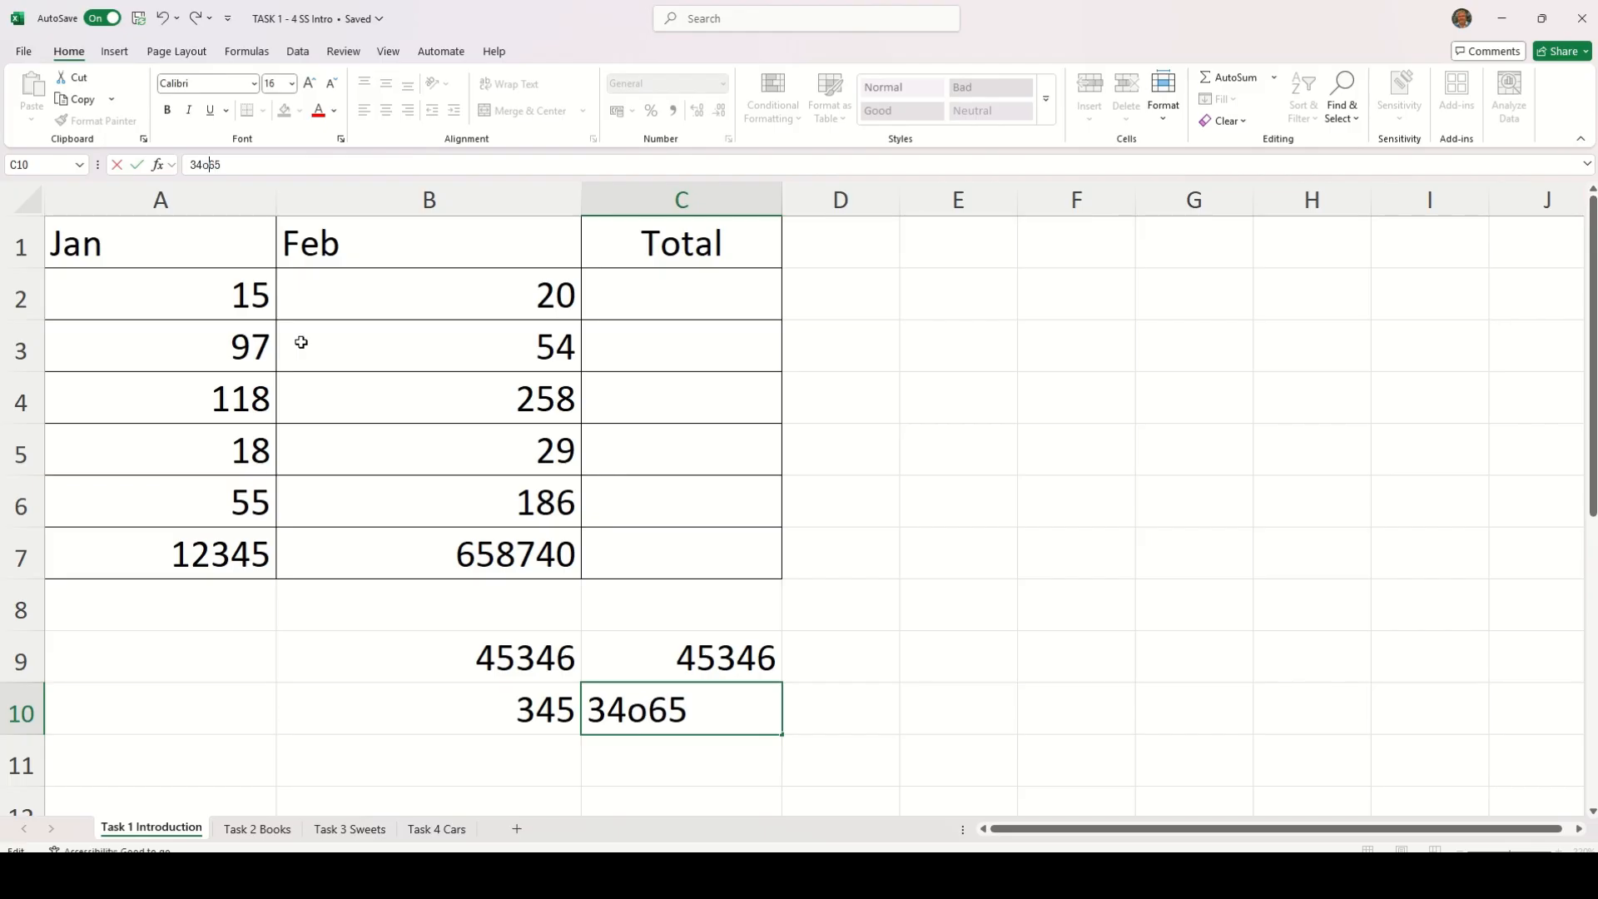
pyautogui.press('BackSpace')
pyautogui.write('o')
pyautogui.press('BackSpace')
pyautogui.write('O')
pyautogui.press('Return')
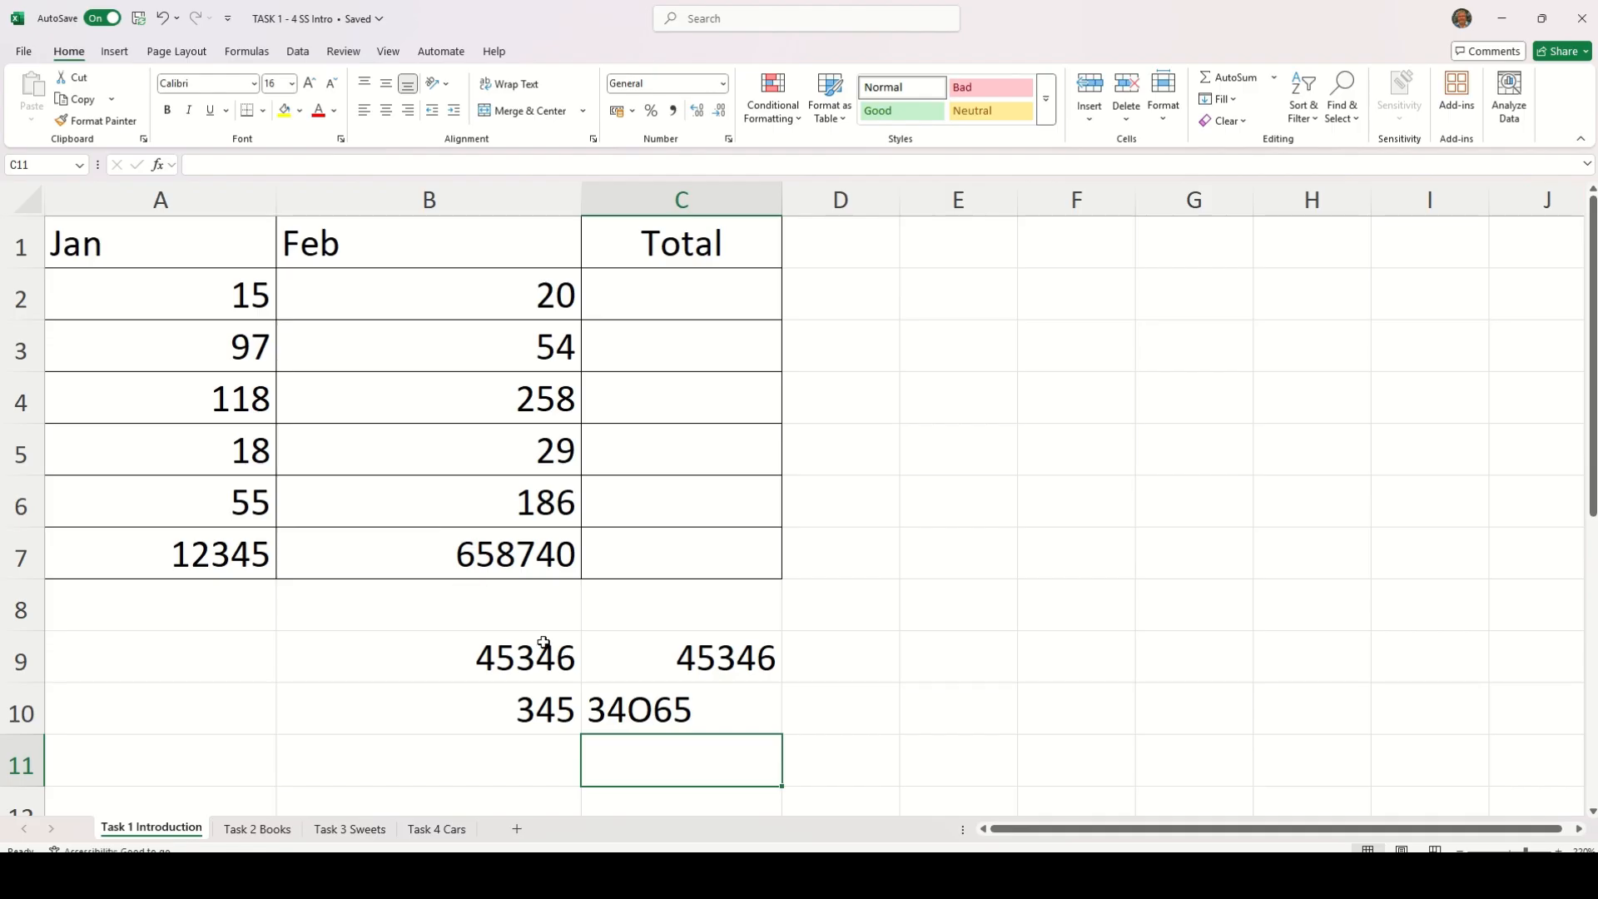
# Clear the test entries from cells B9:C10
pyautogui.click(641, 710)
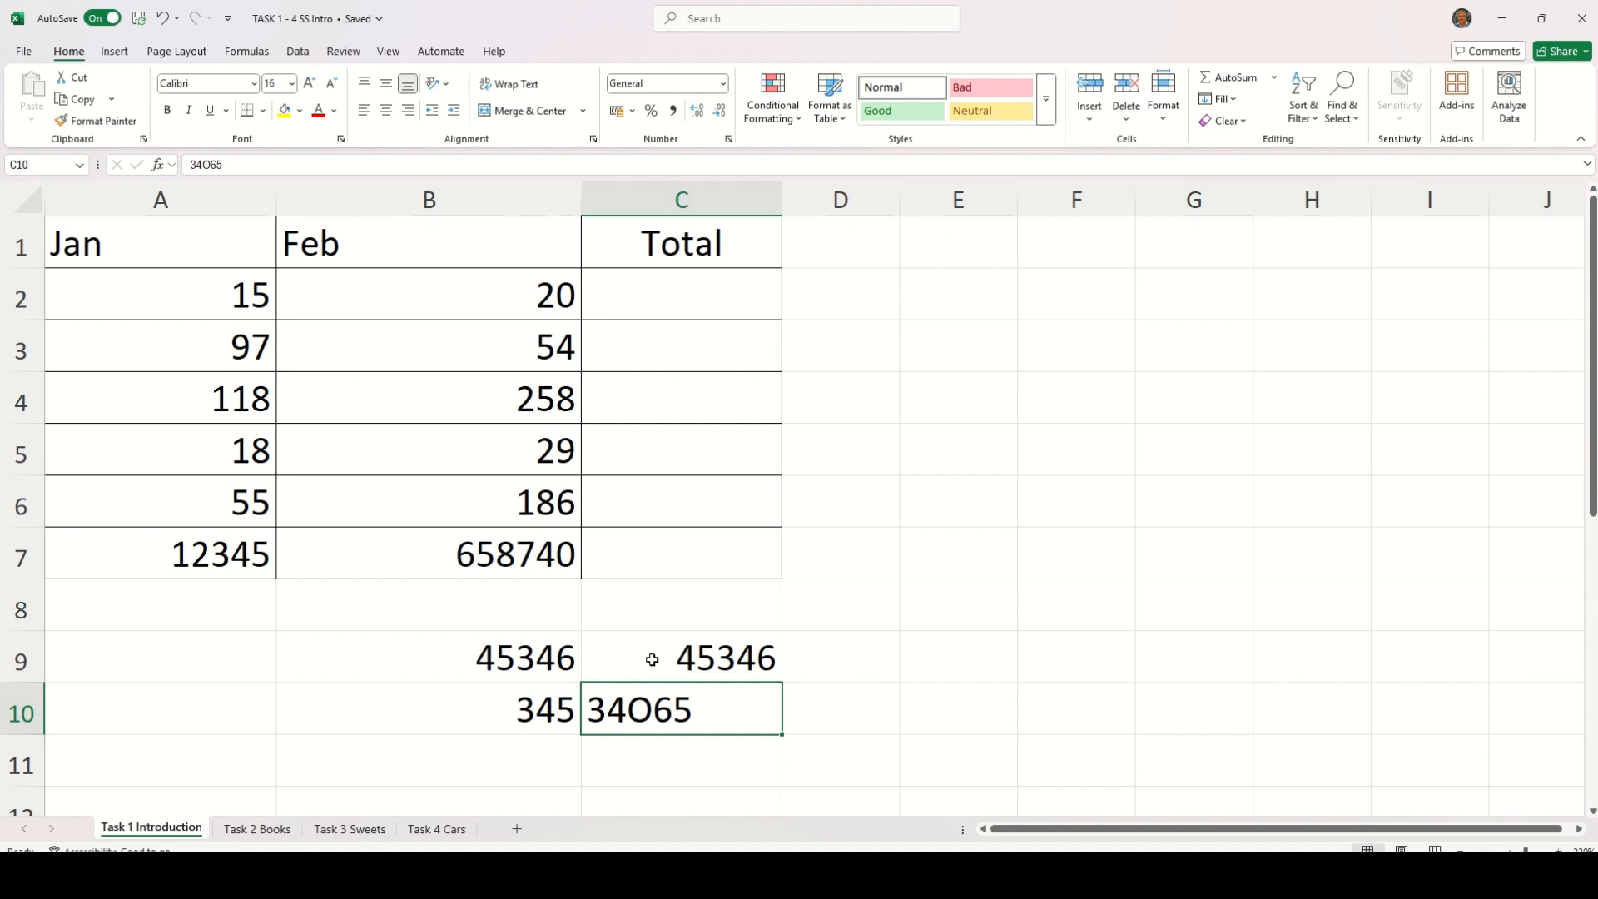
pyautogui.moveTo(511, 649); pyautogui.dragTo(685, 704)
pyautogui.press('Delete')
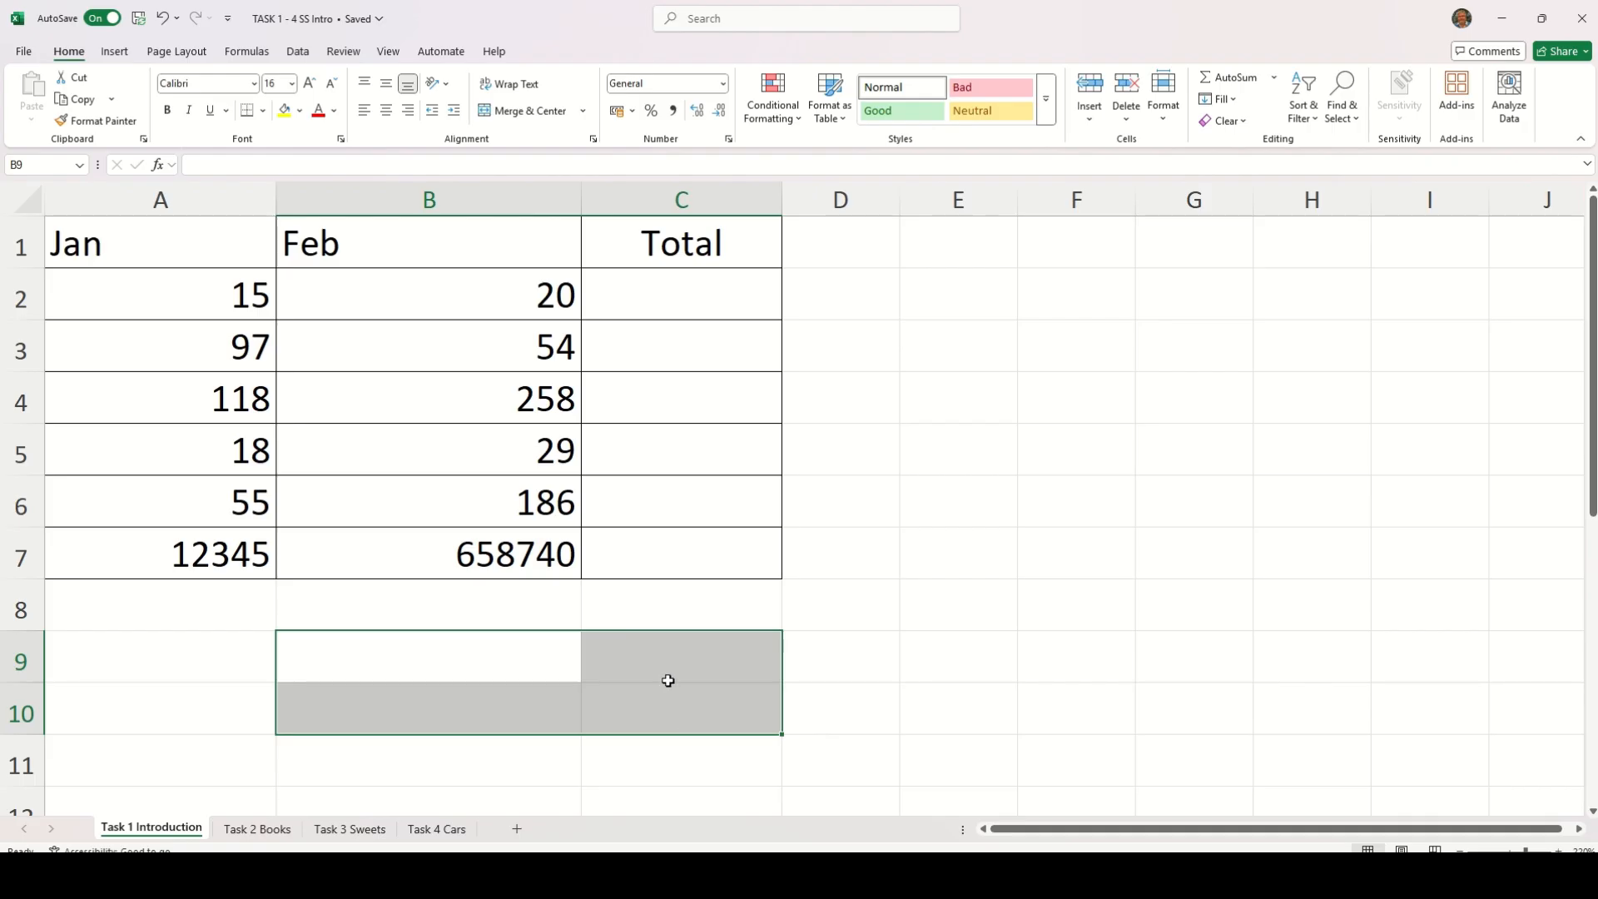
# On the Task 2 Books sheet, delete blank row 1 and empty column G
pyautogui.click(260, 828)
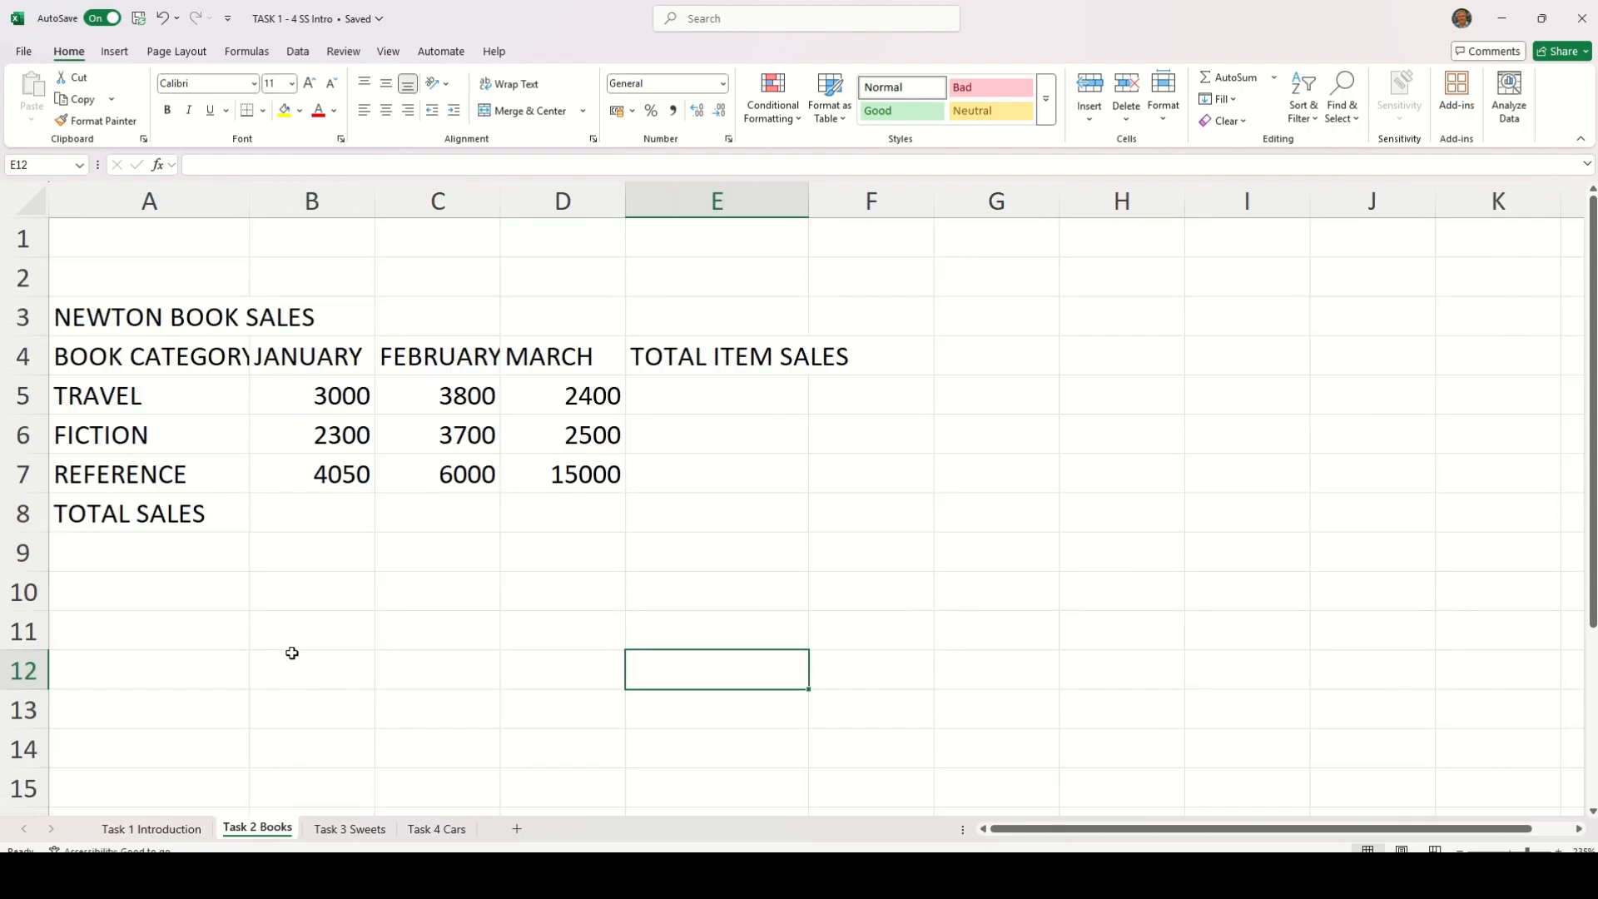
pyautogui.click(22, 239)
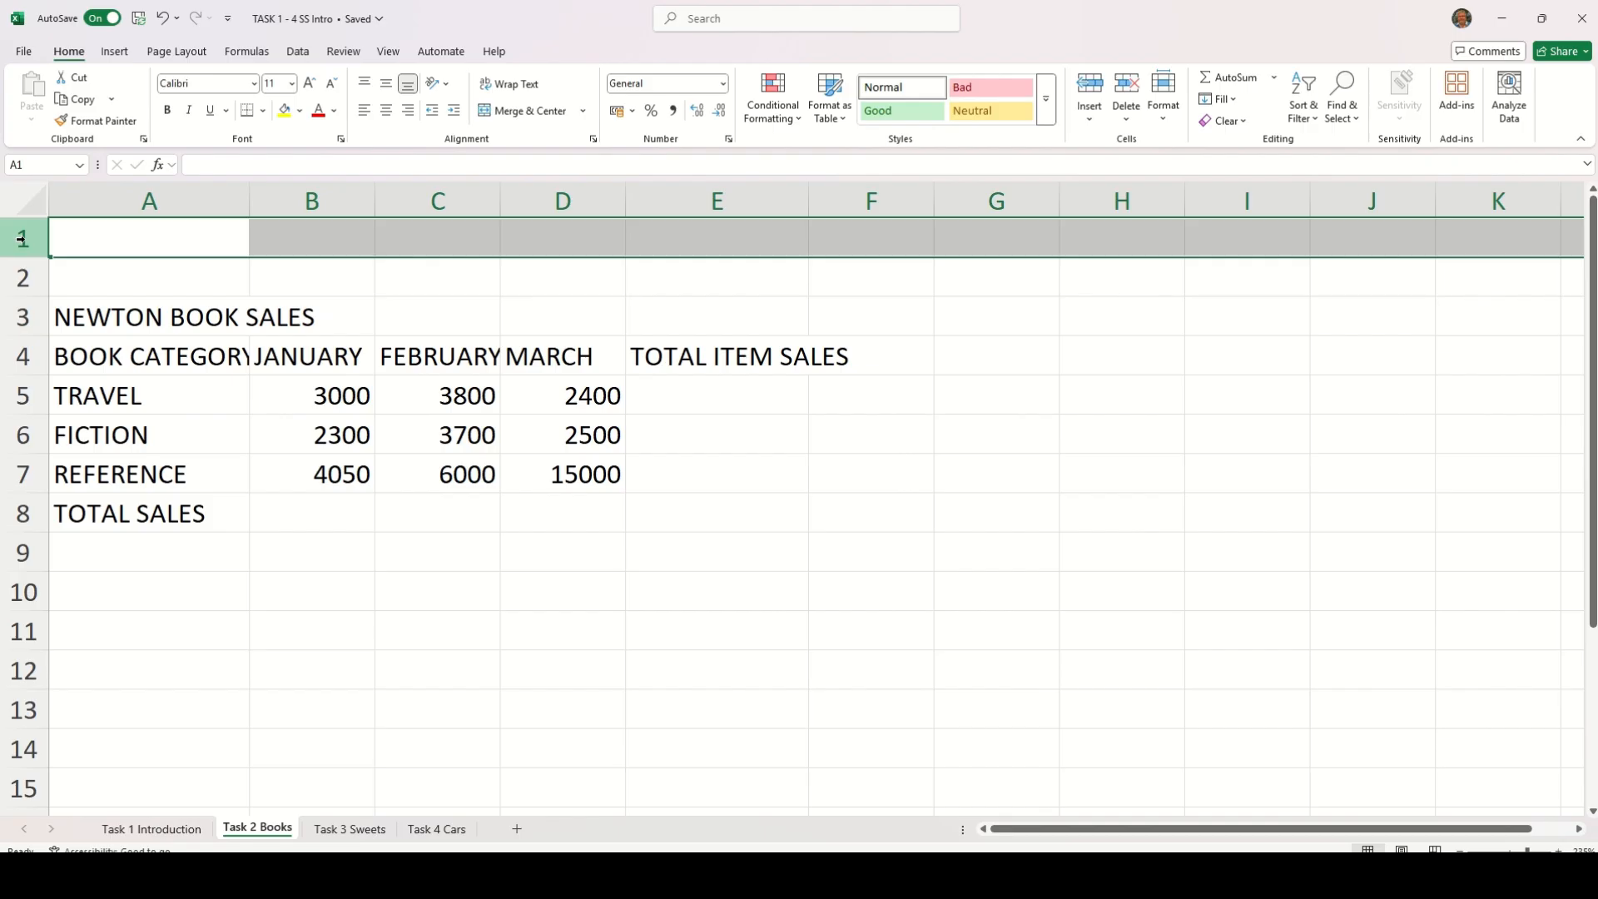
pyautogui.rightClick(22, 239)
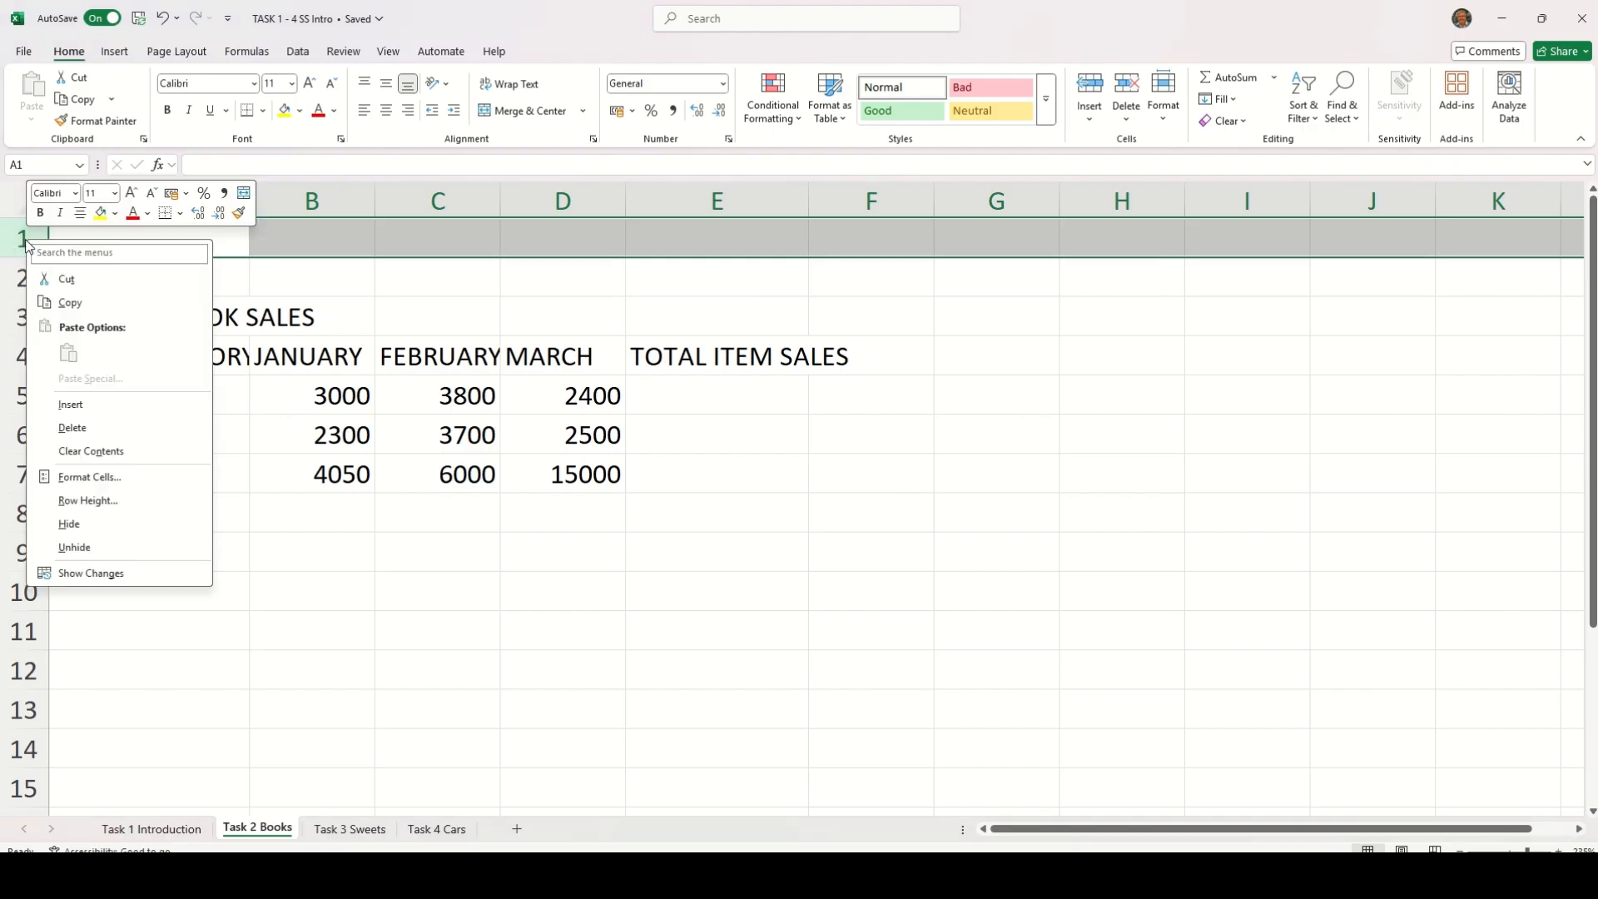
pyautogui.click(72, 426)
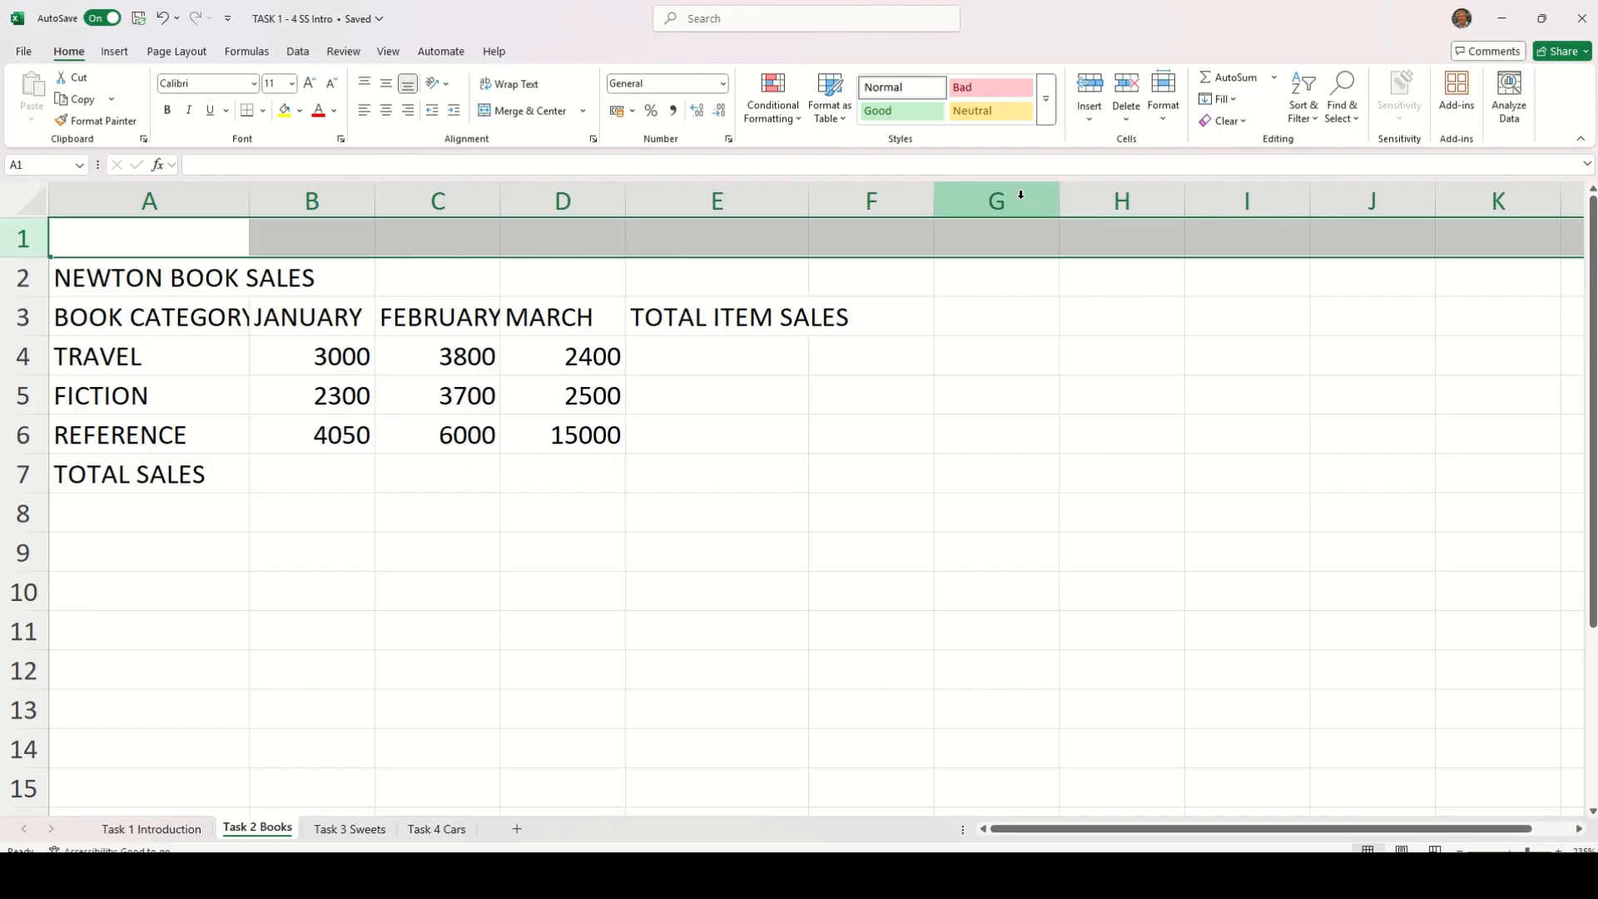
pyautogui.rightClick(1021, 194)
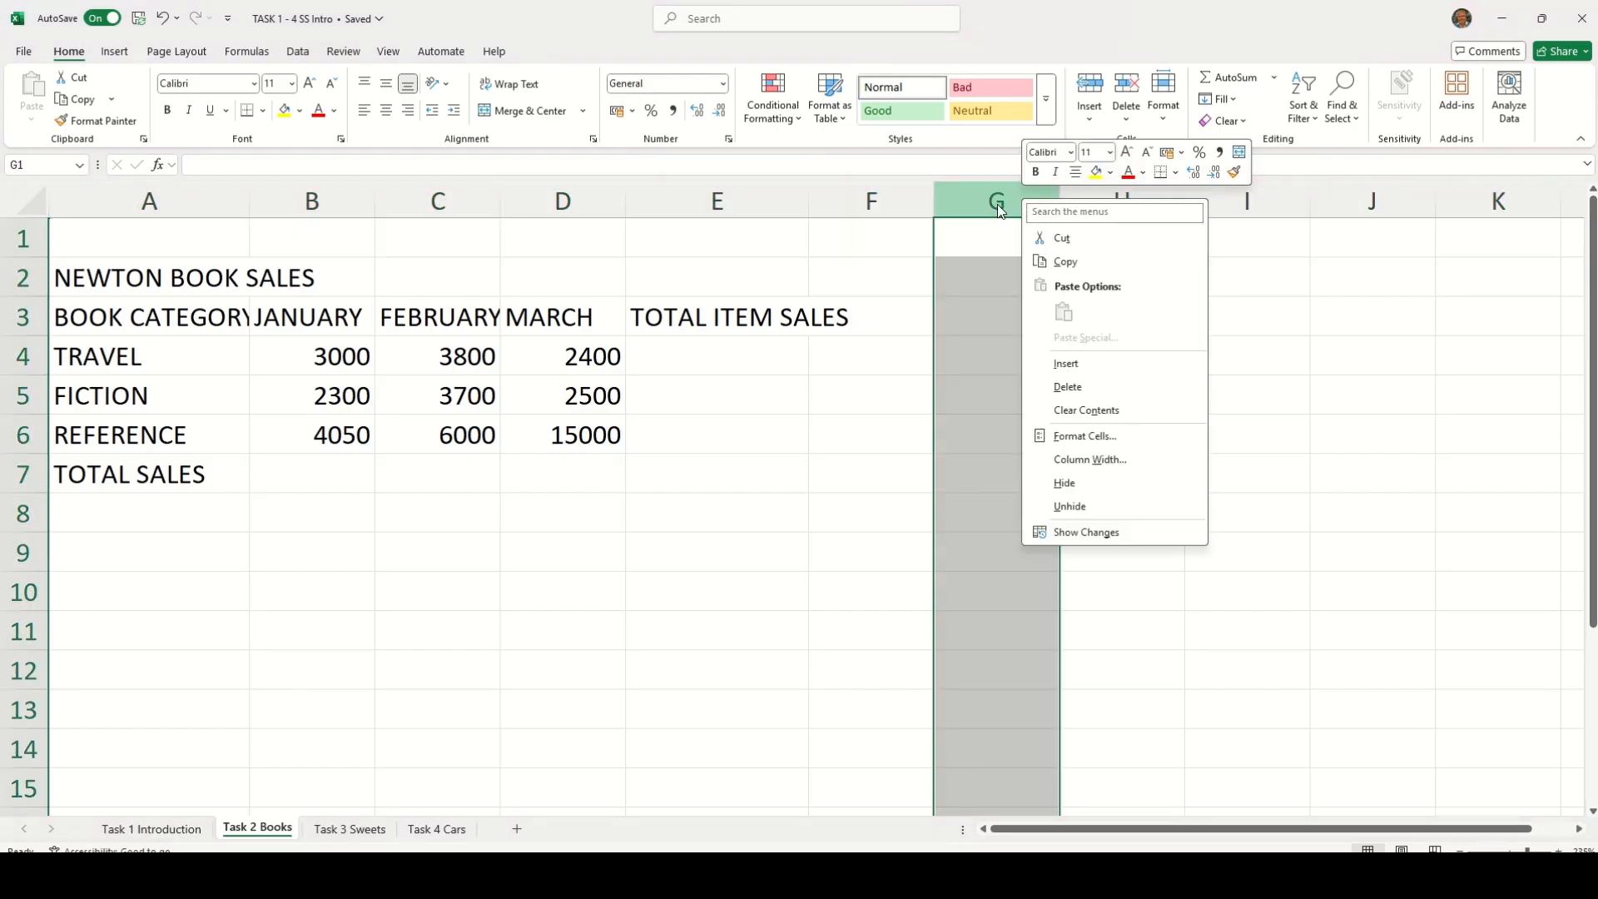
pyautogui.click(1069, 387)
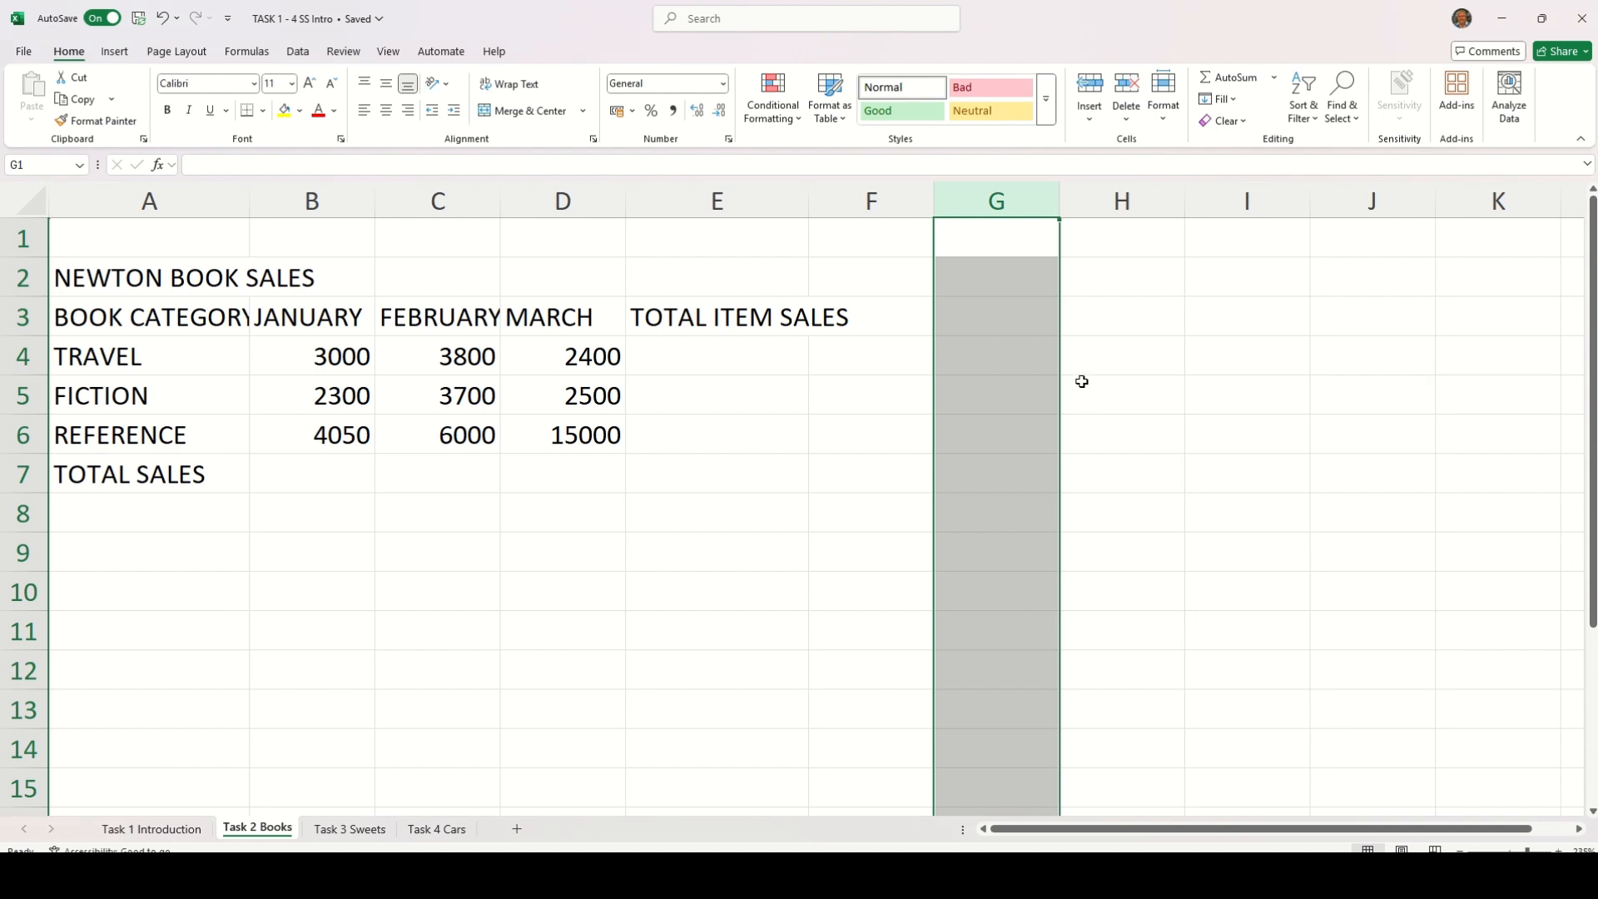
# Delete the remaining blank row above NEWTON BOOK SALES and insert a blank row between that title and the column headings
pyautogui.rightClick(36, 240)
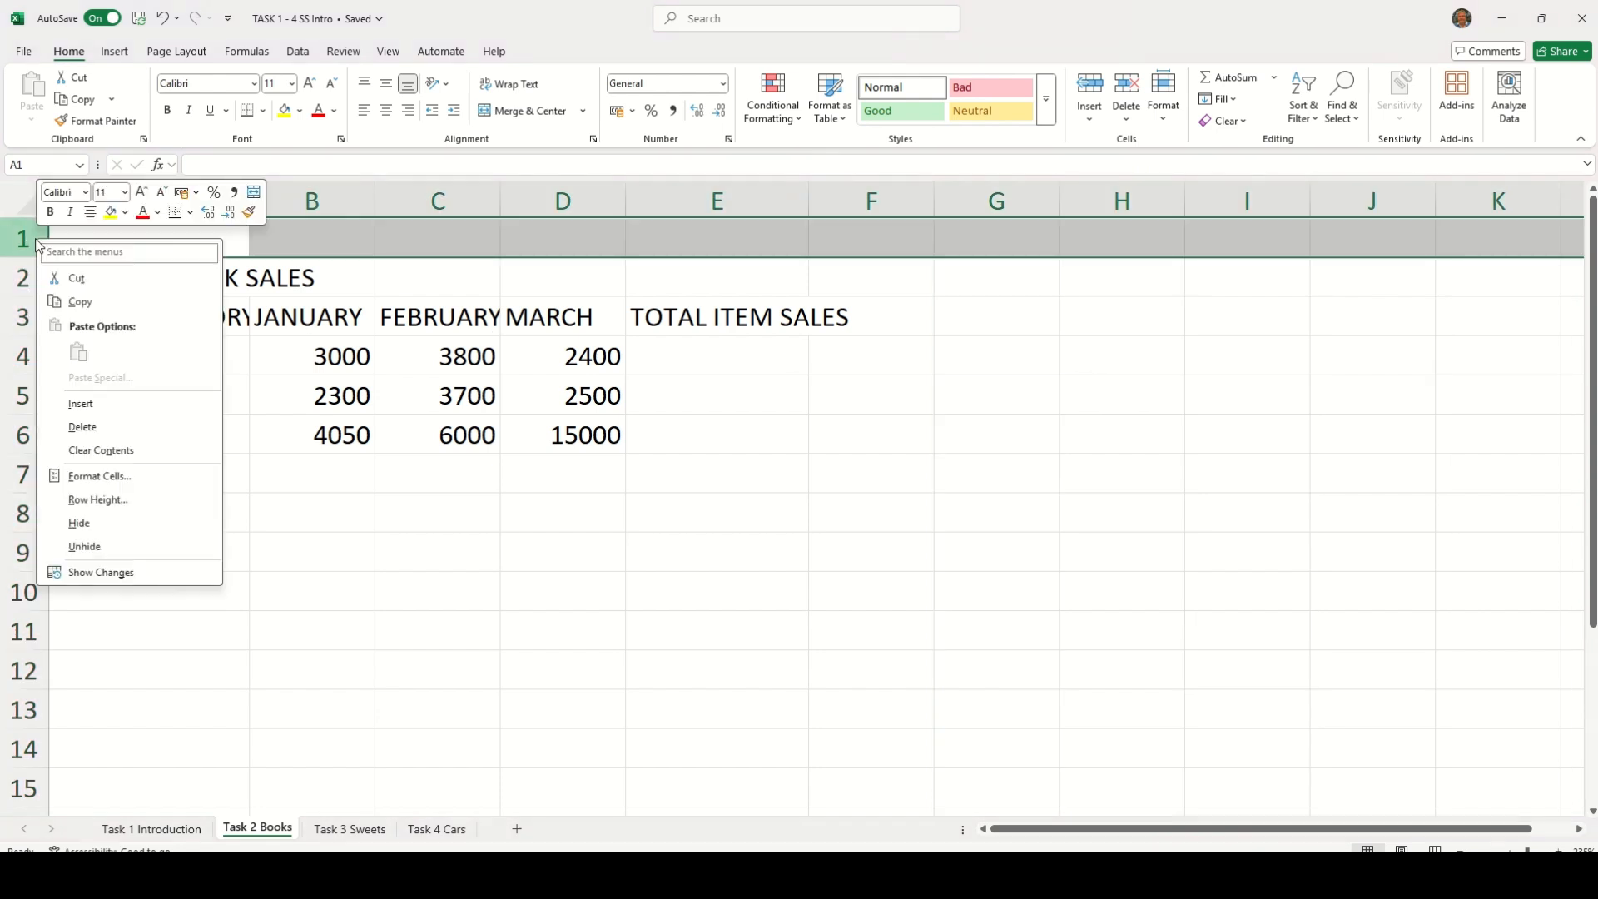
pyautogui.click(63, 428)
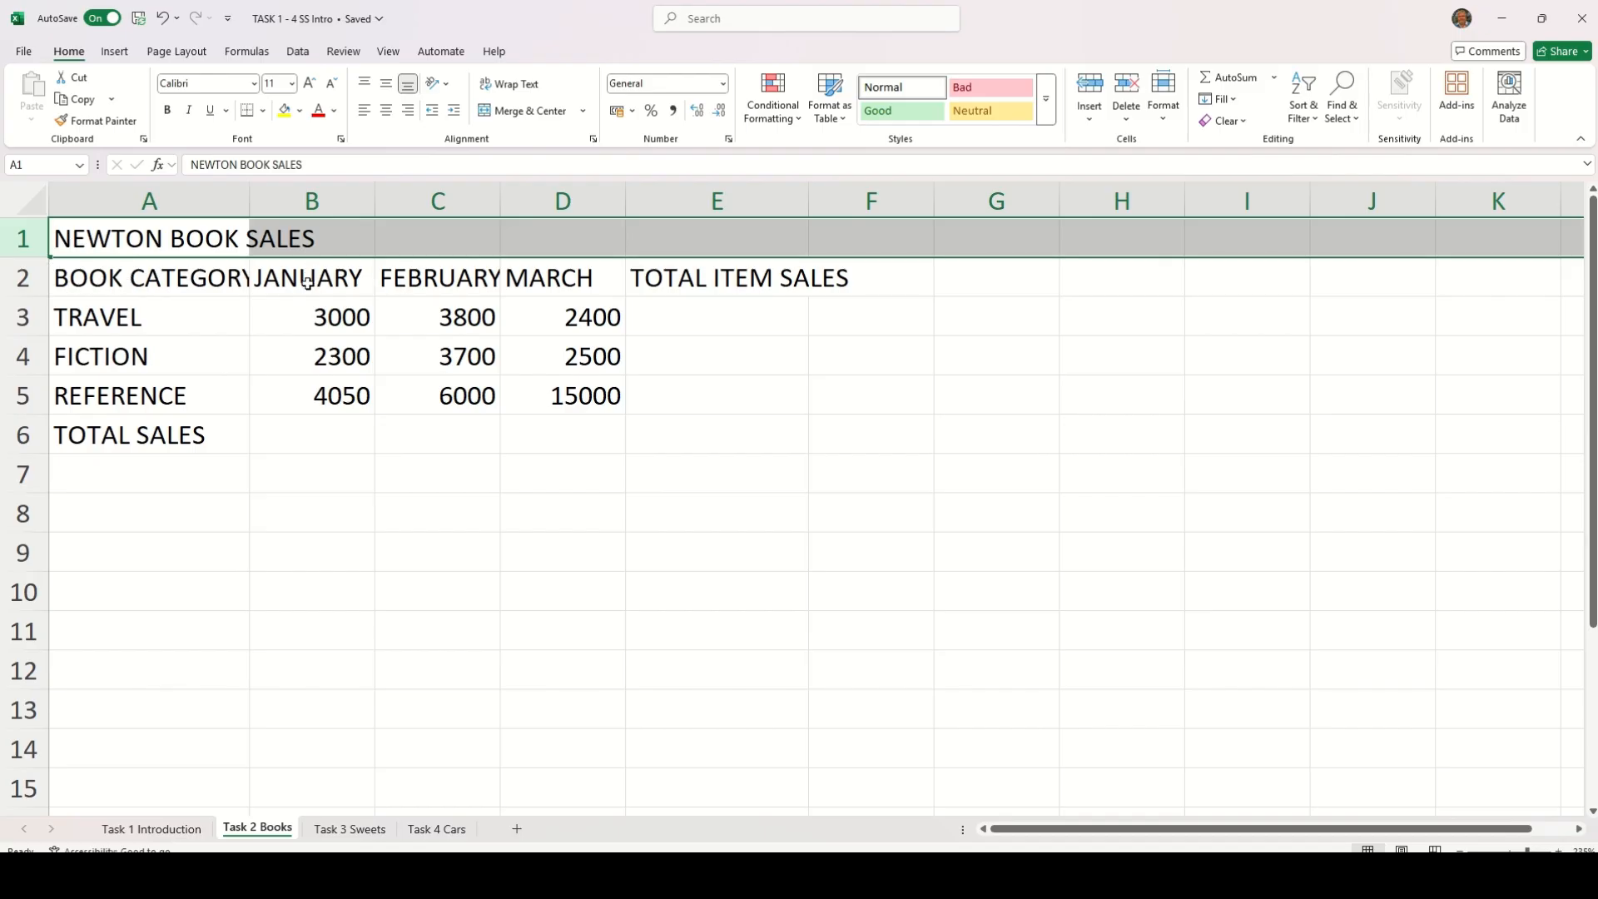
pyautogui.rightClick(28, 280)
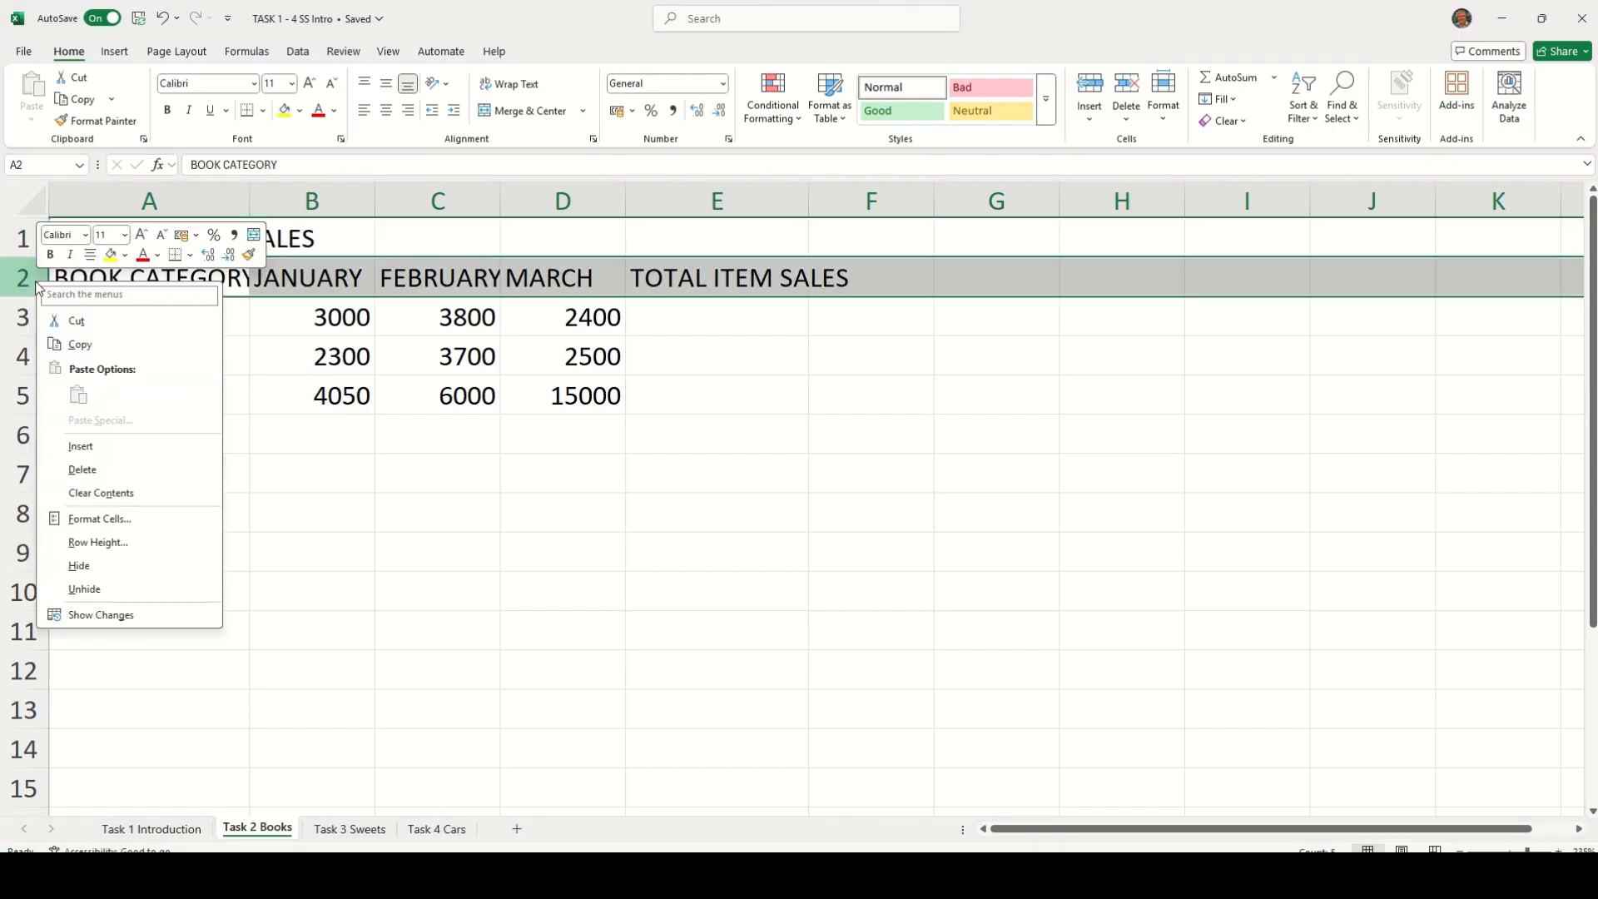
pyautogui.click(78, 448)
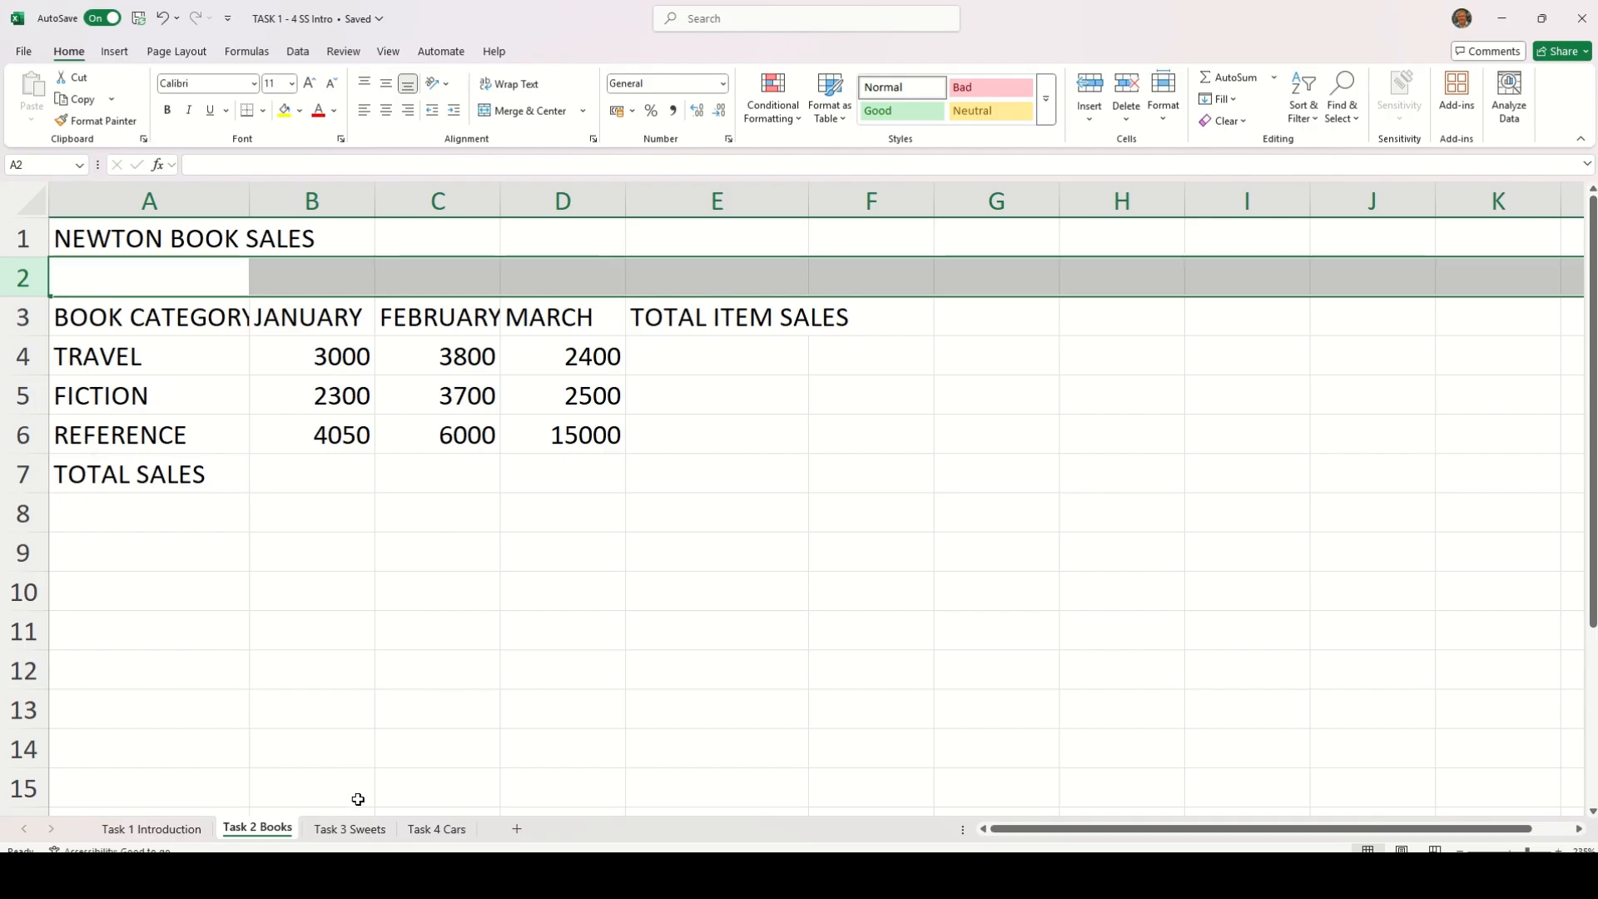
# On the Task 3 Sweets sheet, delete blank row 4 between the headings and the HUMBUGS row
pyautogui.click(359, 829)
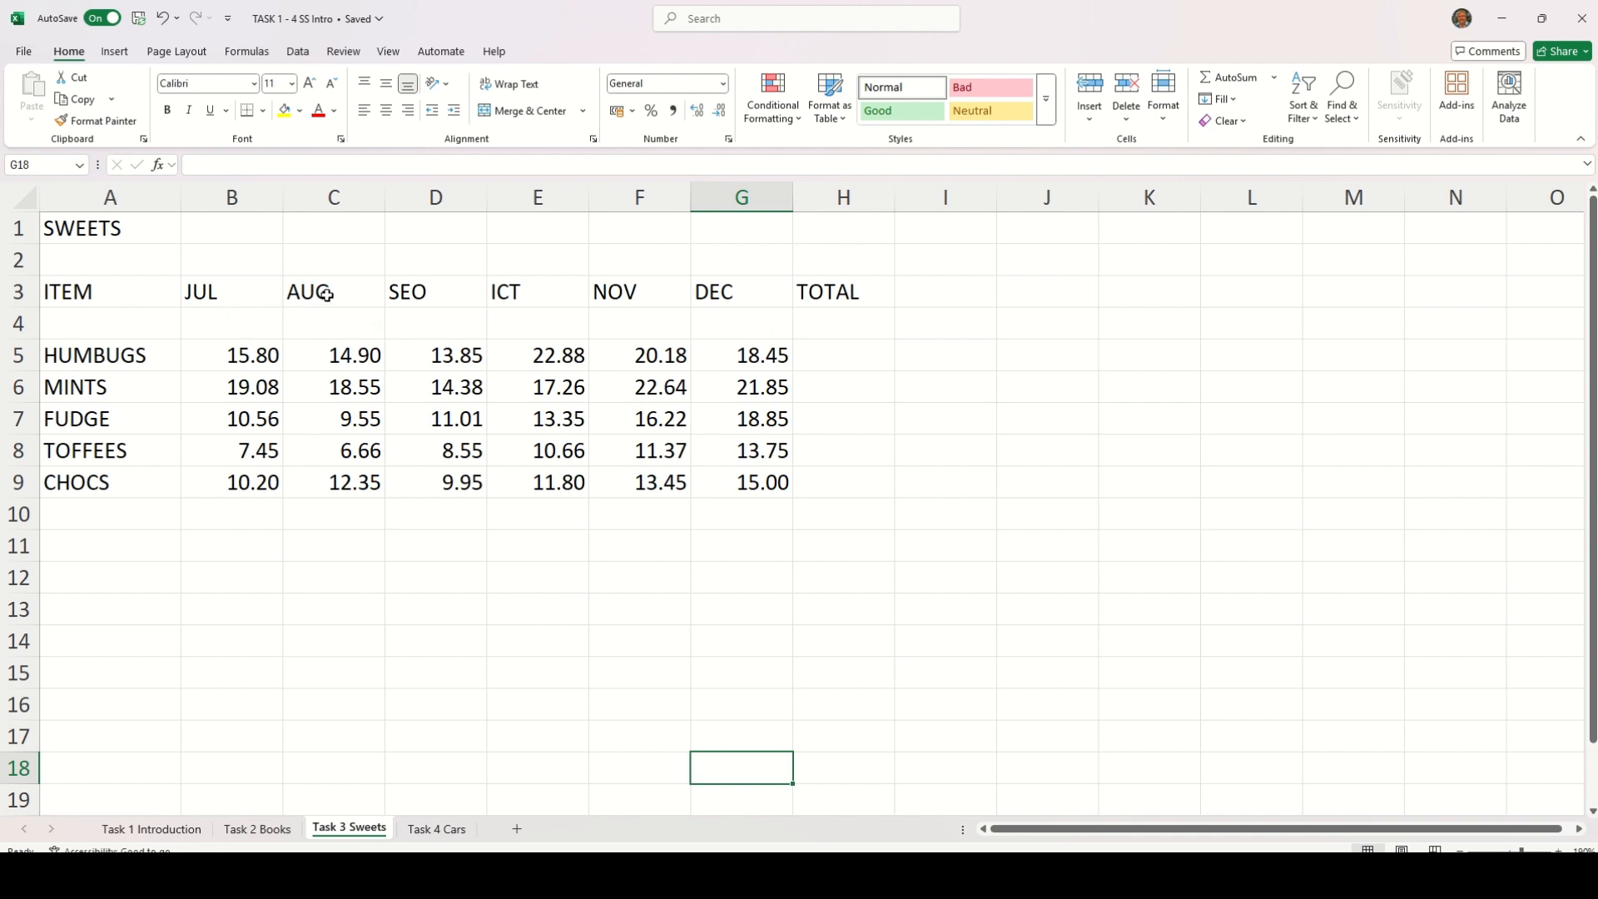
pyautogui.rightClick(18, 324)
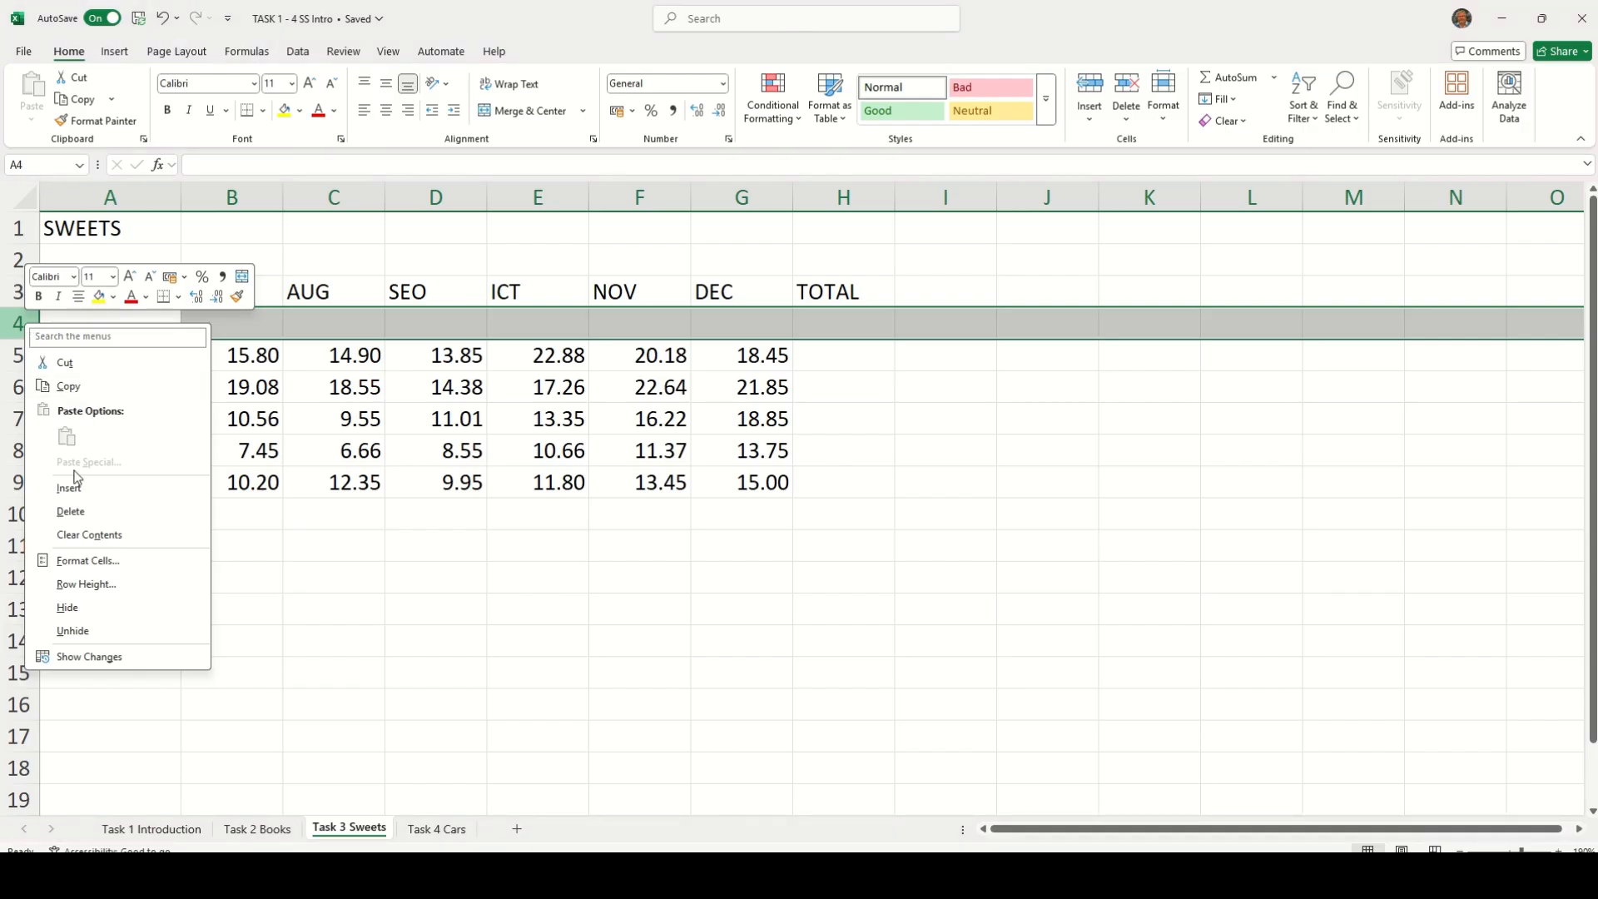
pyautogui.click(73, 513)
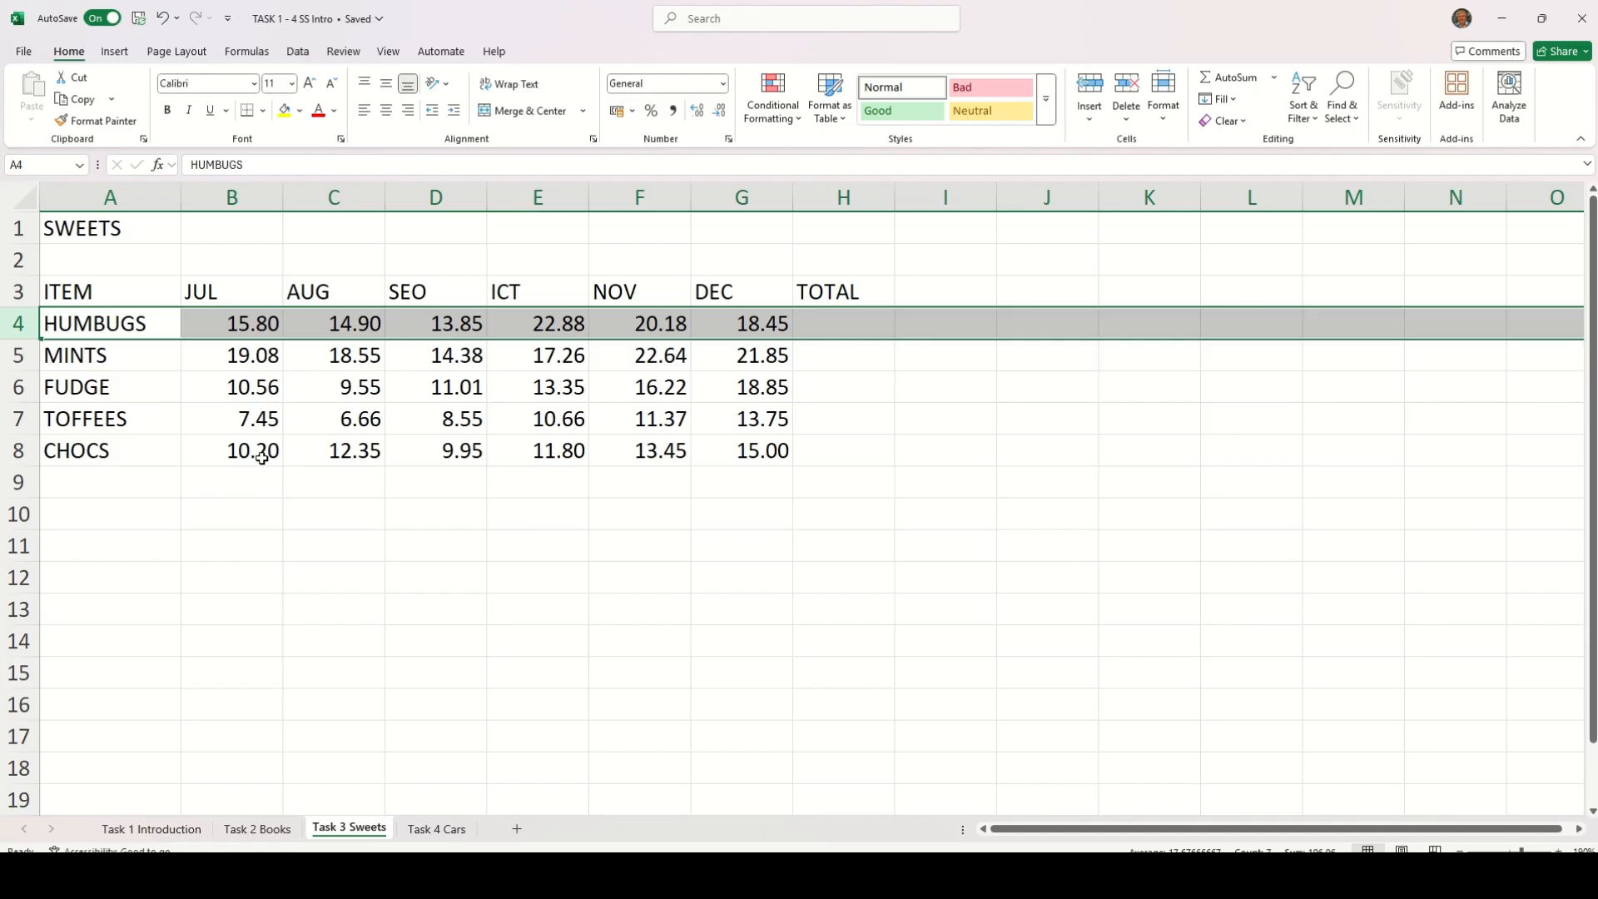
# On the Task 2 Books sheet, widen column A to just fit BOOK CATEGORY and autofit columns C and D
pyautogui.click(268, 830)
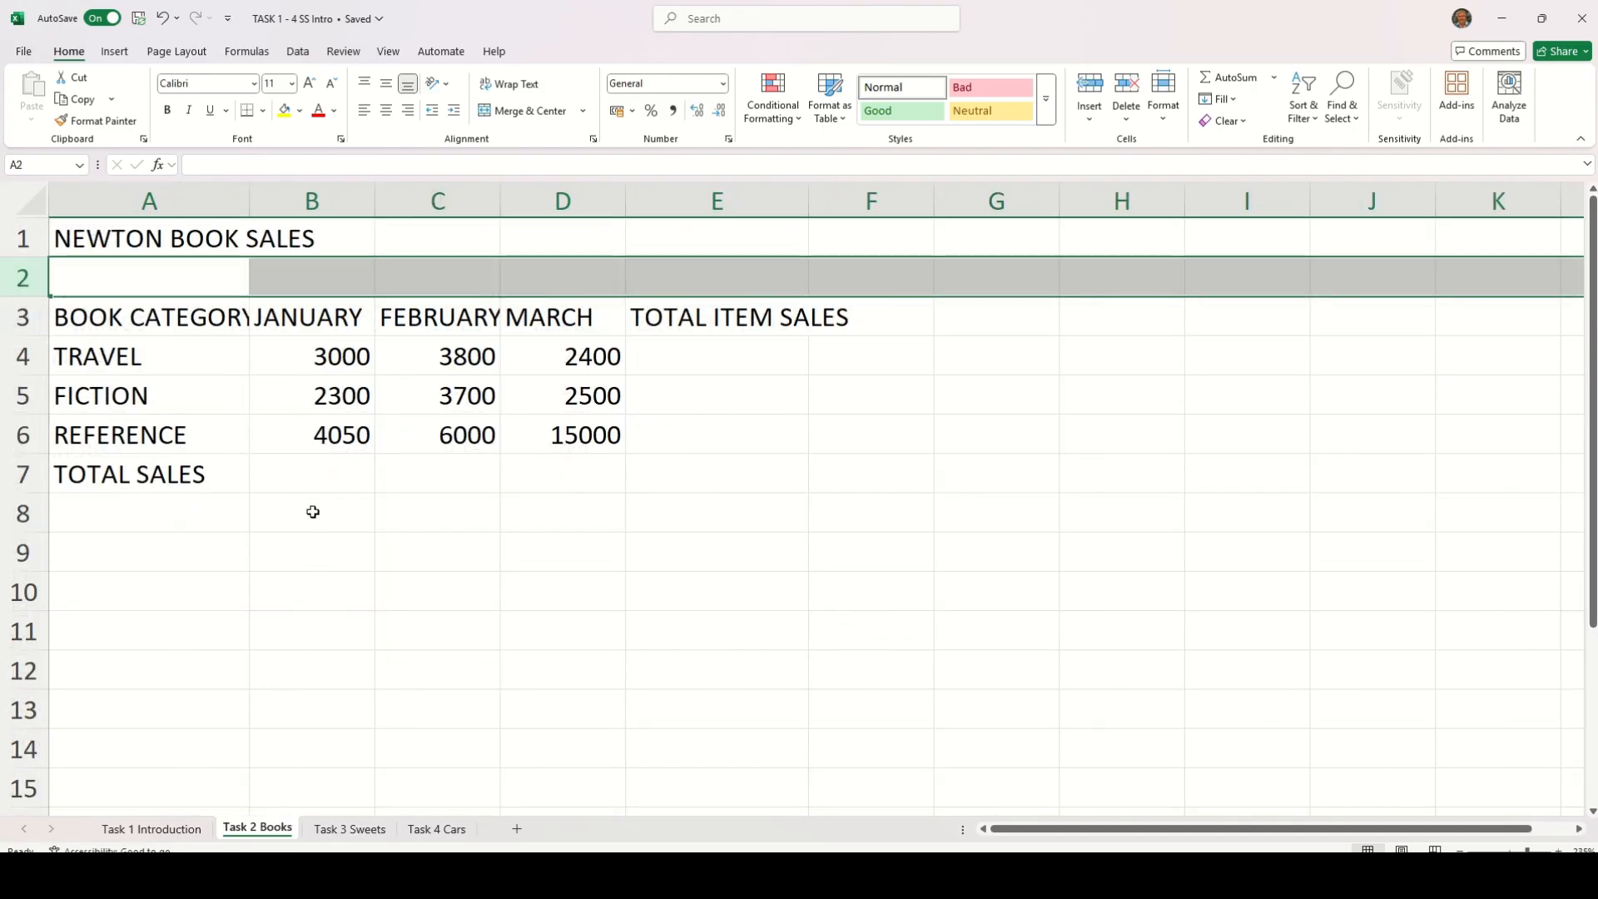
pyautogui.doubleClick(250, 198)
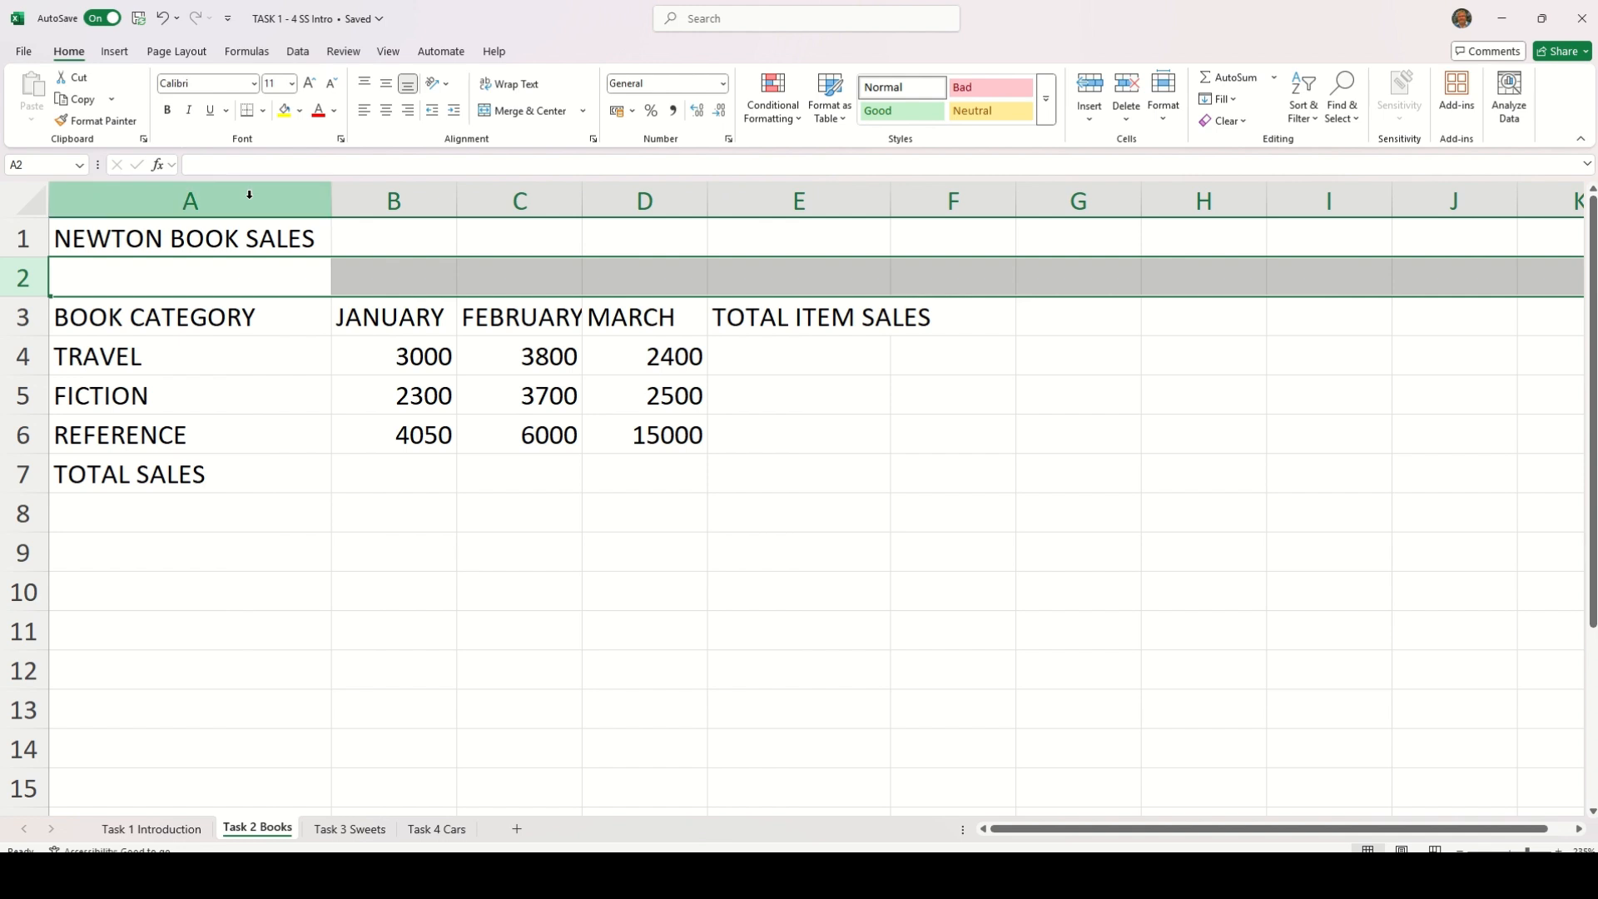
pyautogui.moveTo(329, 201); pyautogui.dragTo(262, 196)
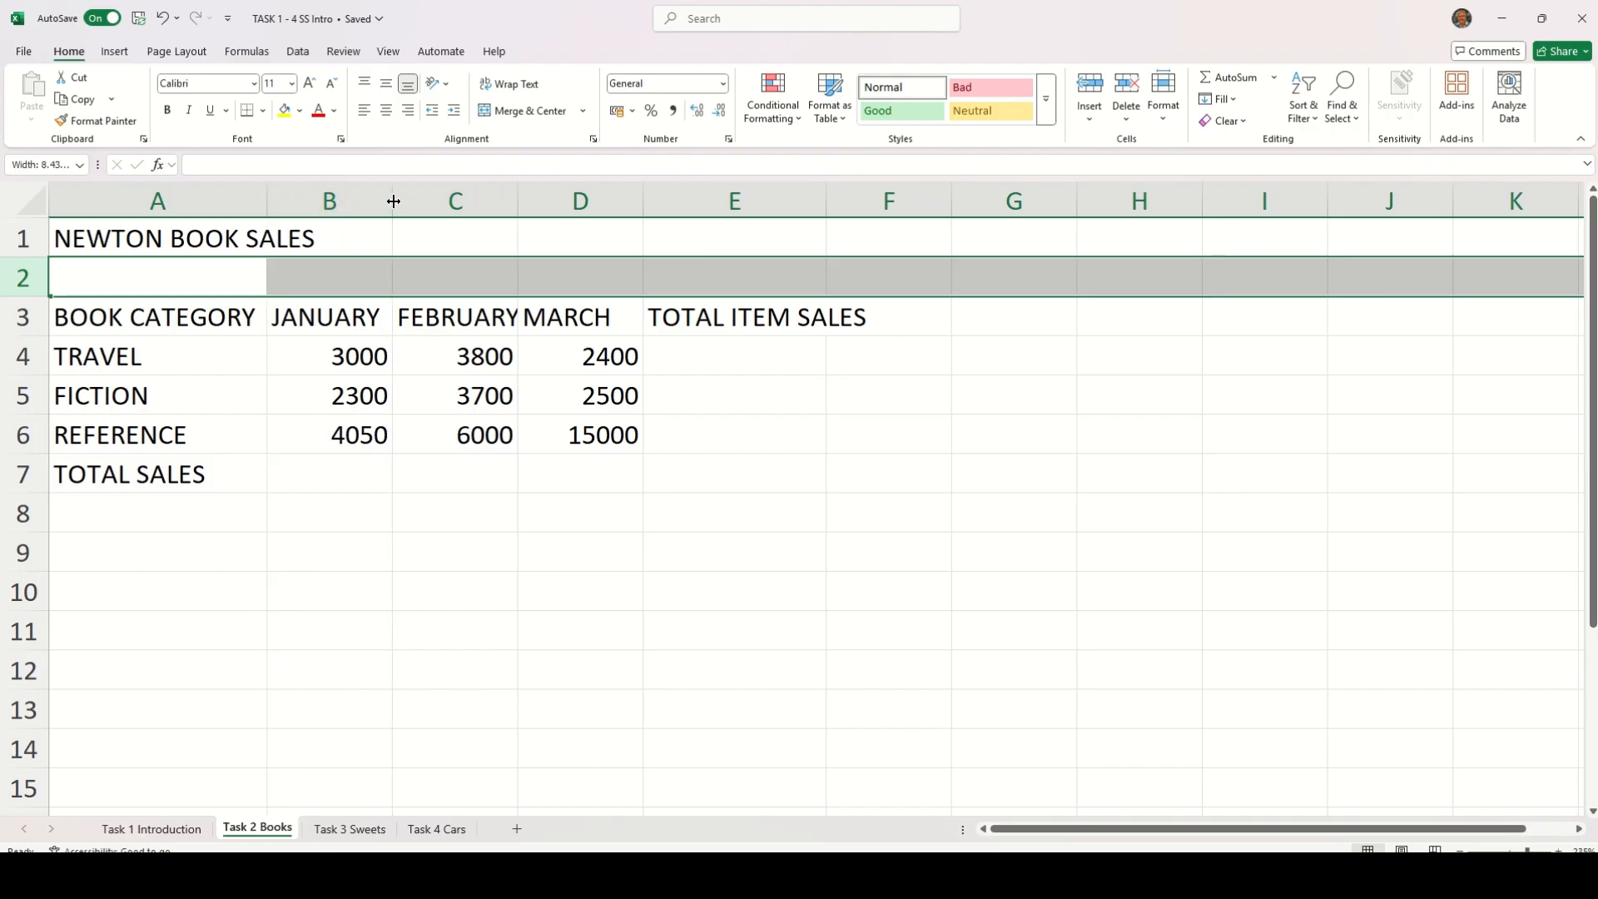
pyautogui.doubleClick(518, 203)
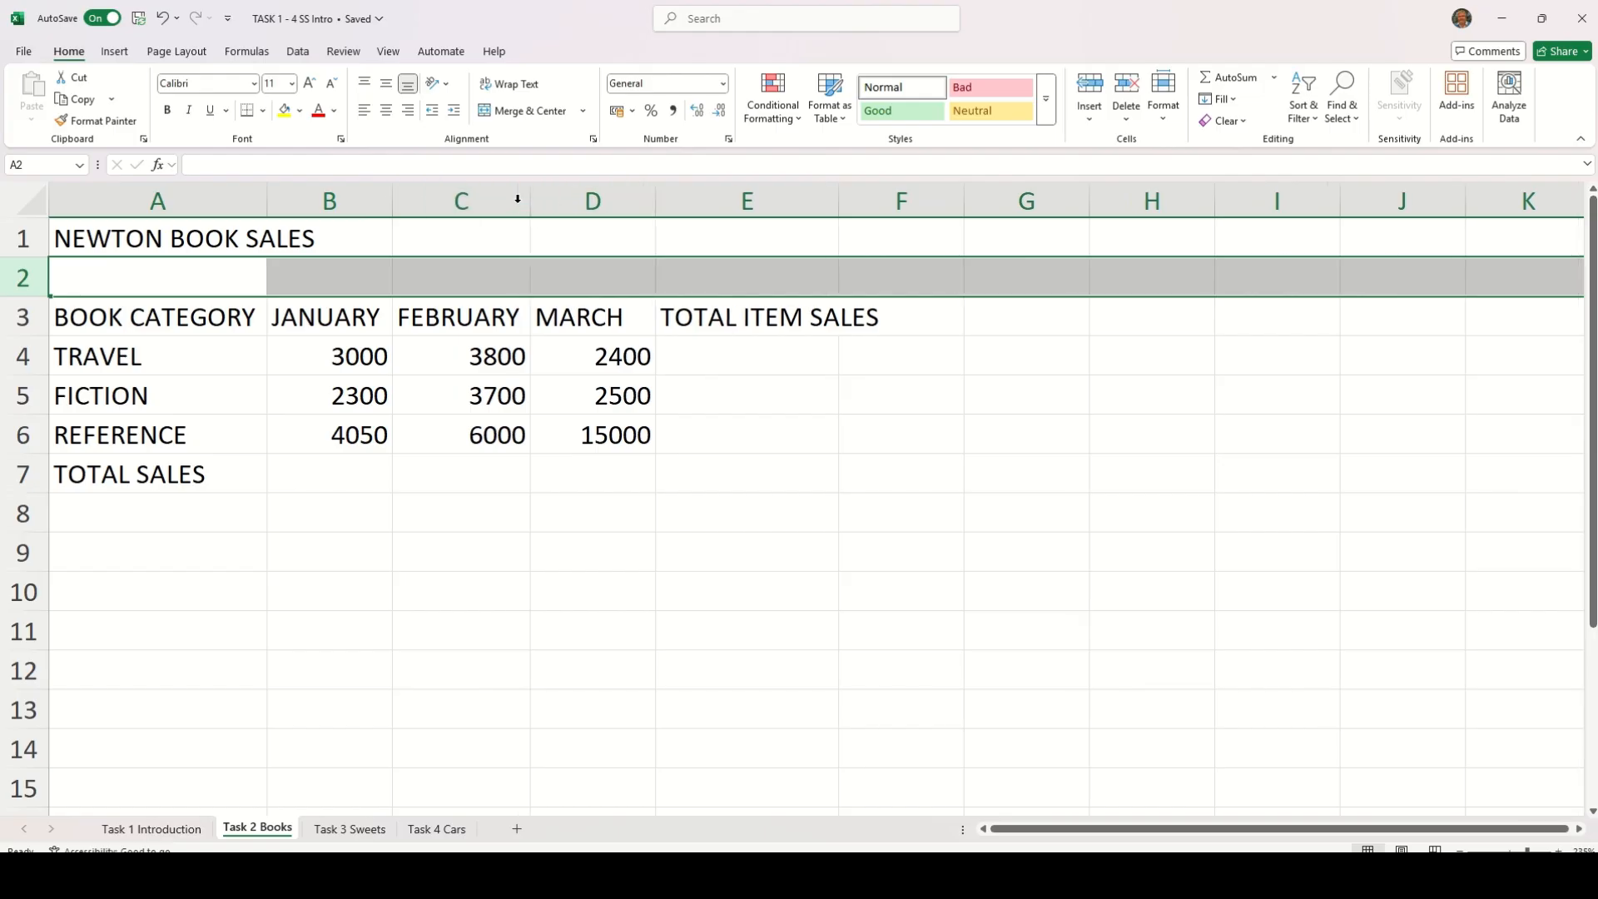
pyautogui.doubleClick(655, 204)
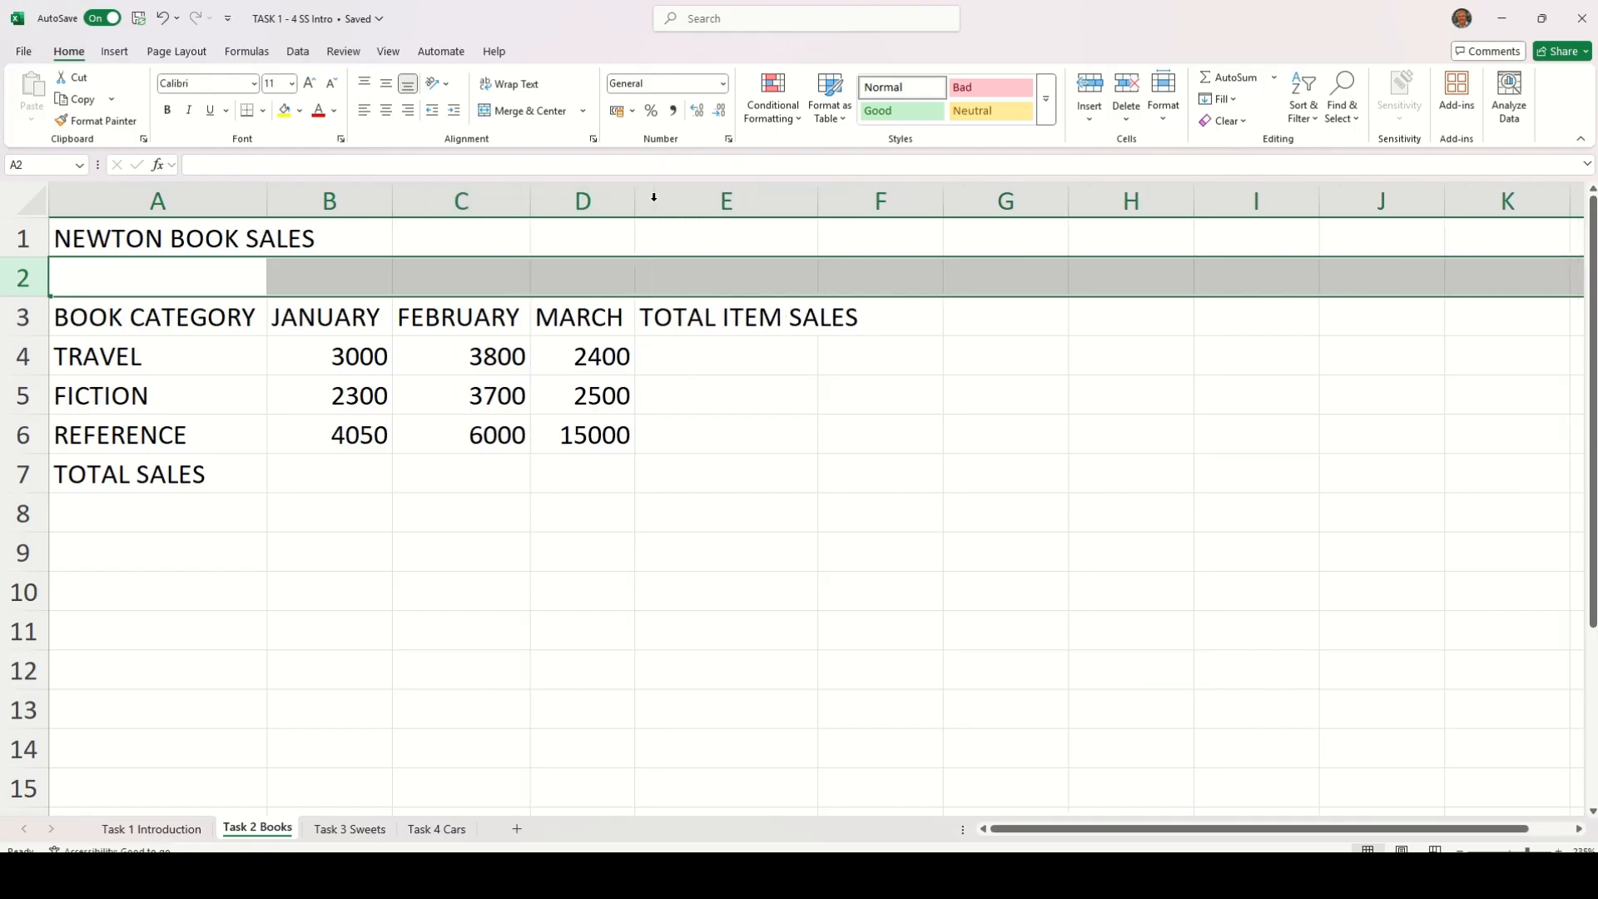
# Autofit column E on the Task 2 Books sheet to the TOTAL ITEM SALES heading
pyautogui.doubleClick(818, 197)
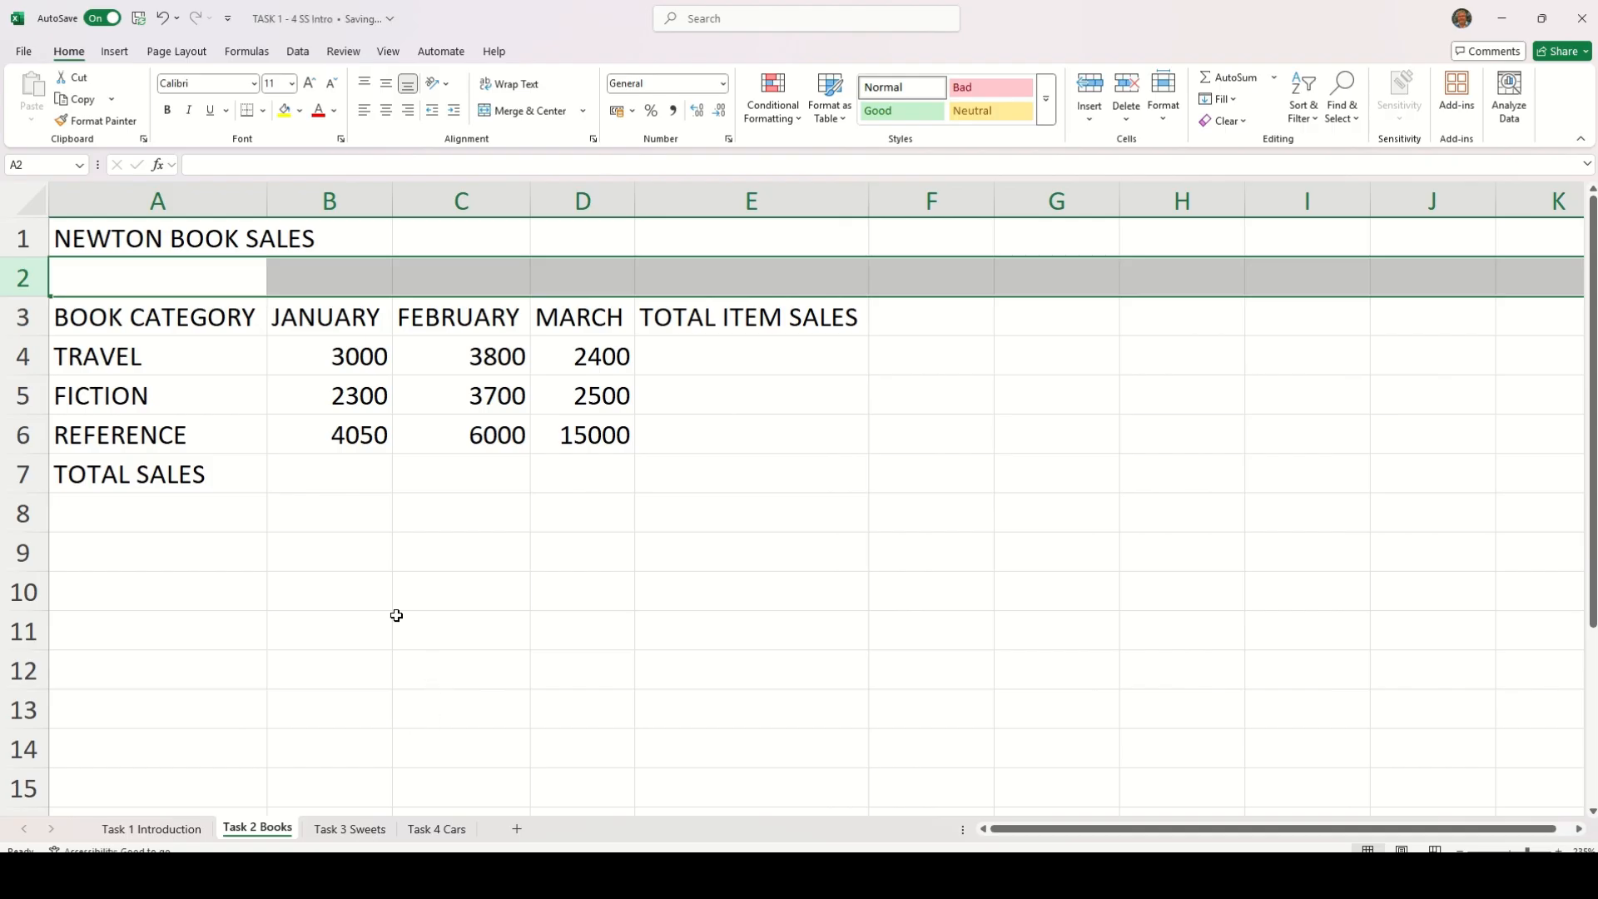
# On the Task 1 Introduction sheet, enter the formula =A2+B2 in cell C2 under Total
pyautogui.click(153, 830)
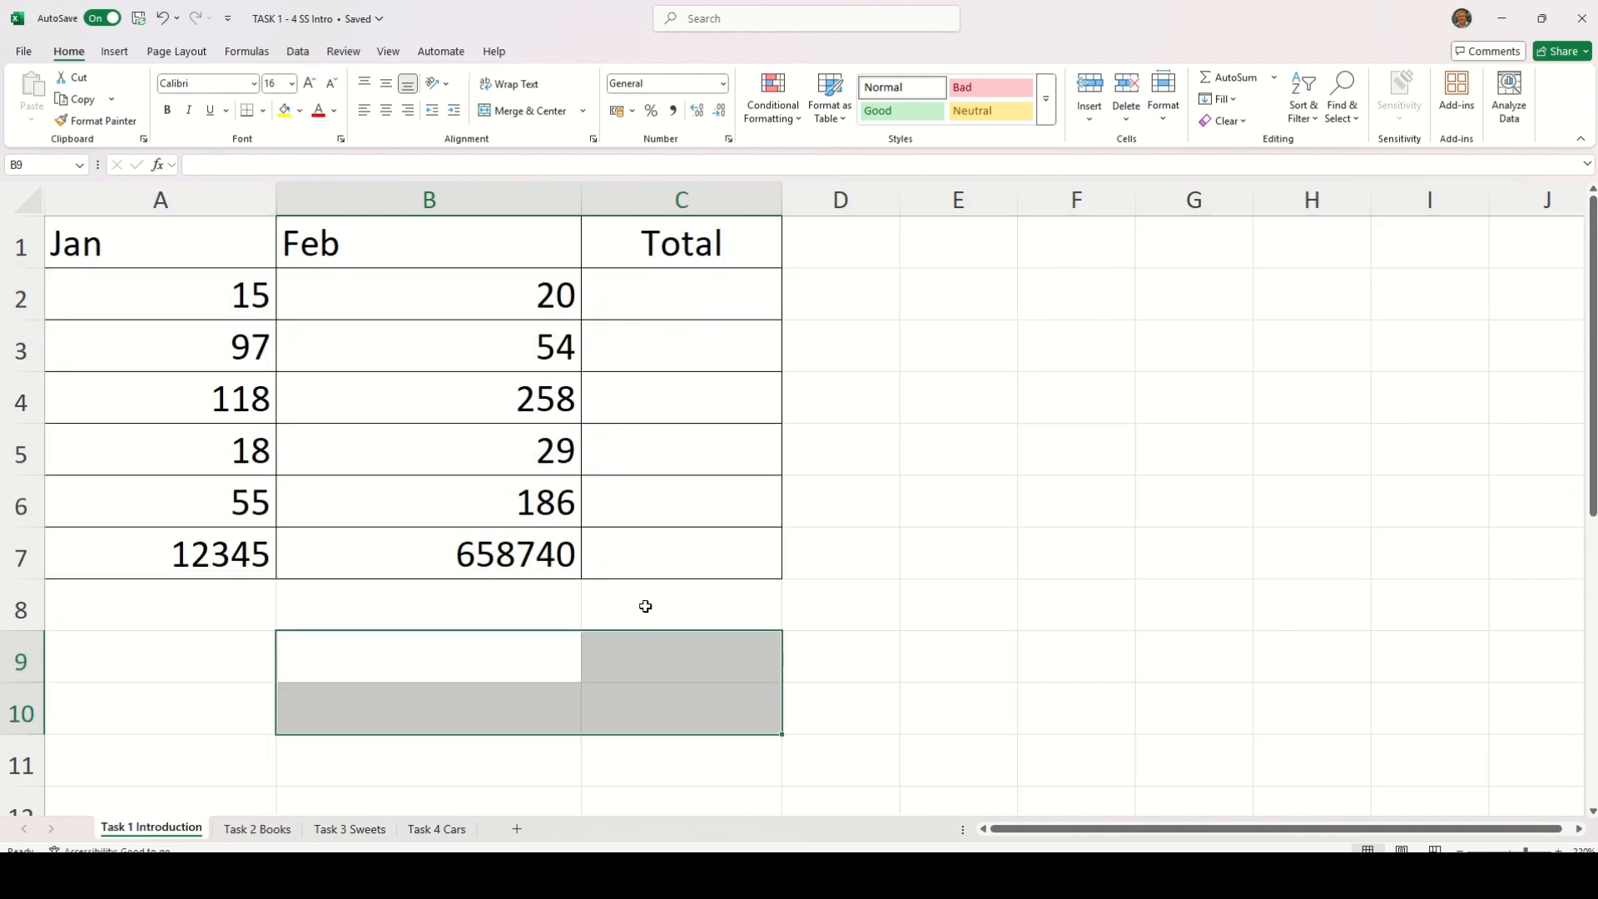
pyautogui.click(651, 302)
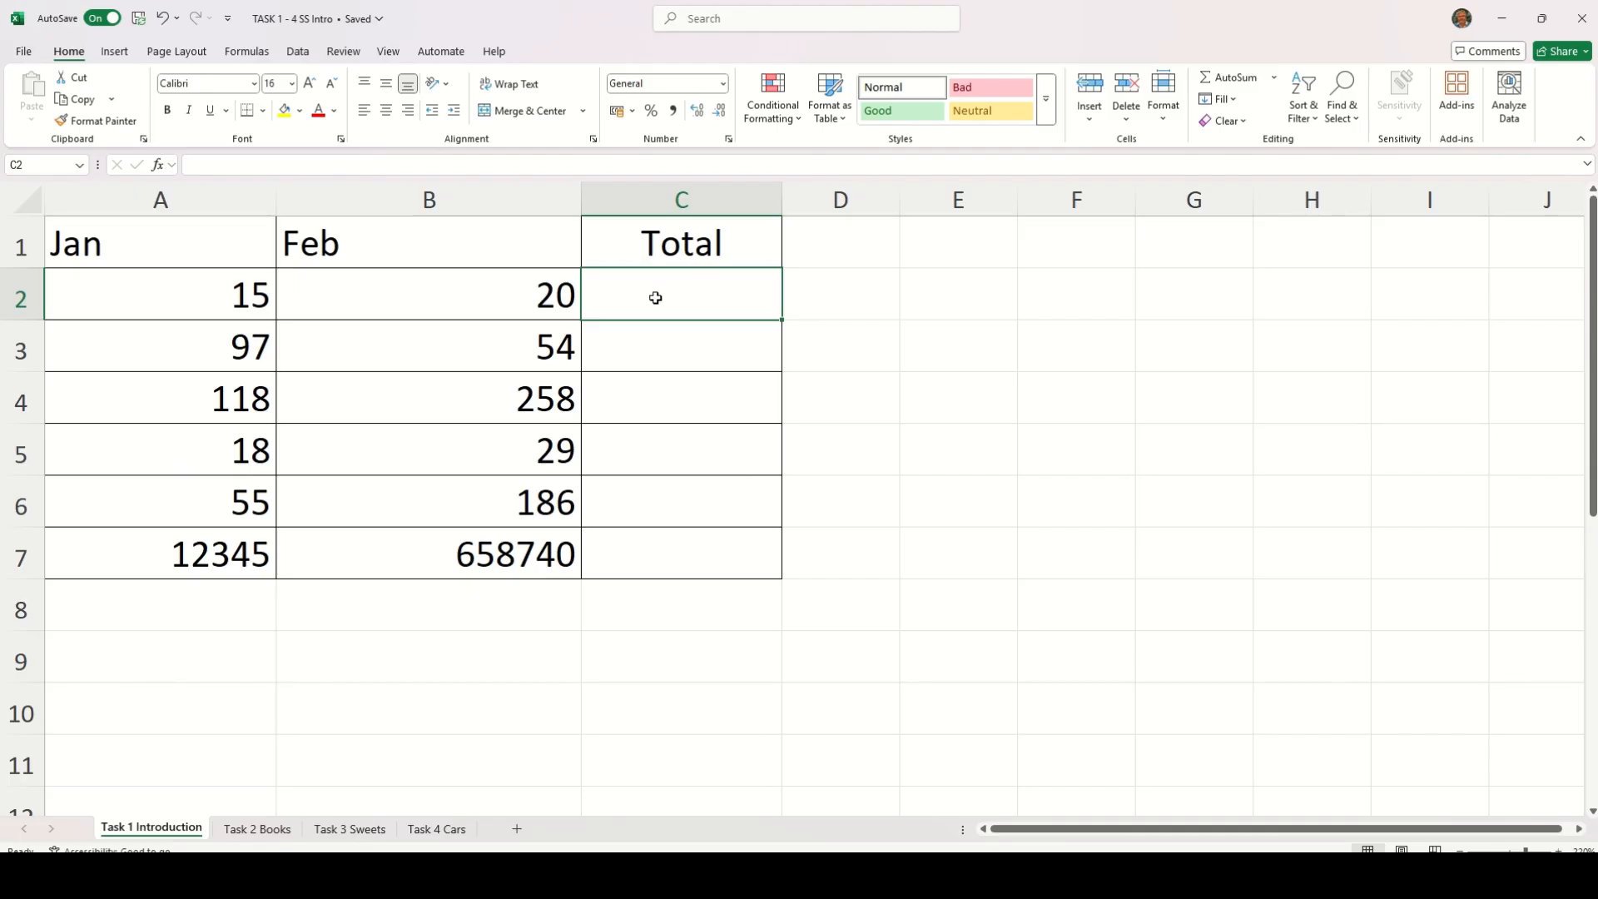
pyautogui.write('=')
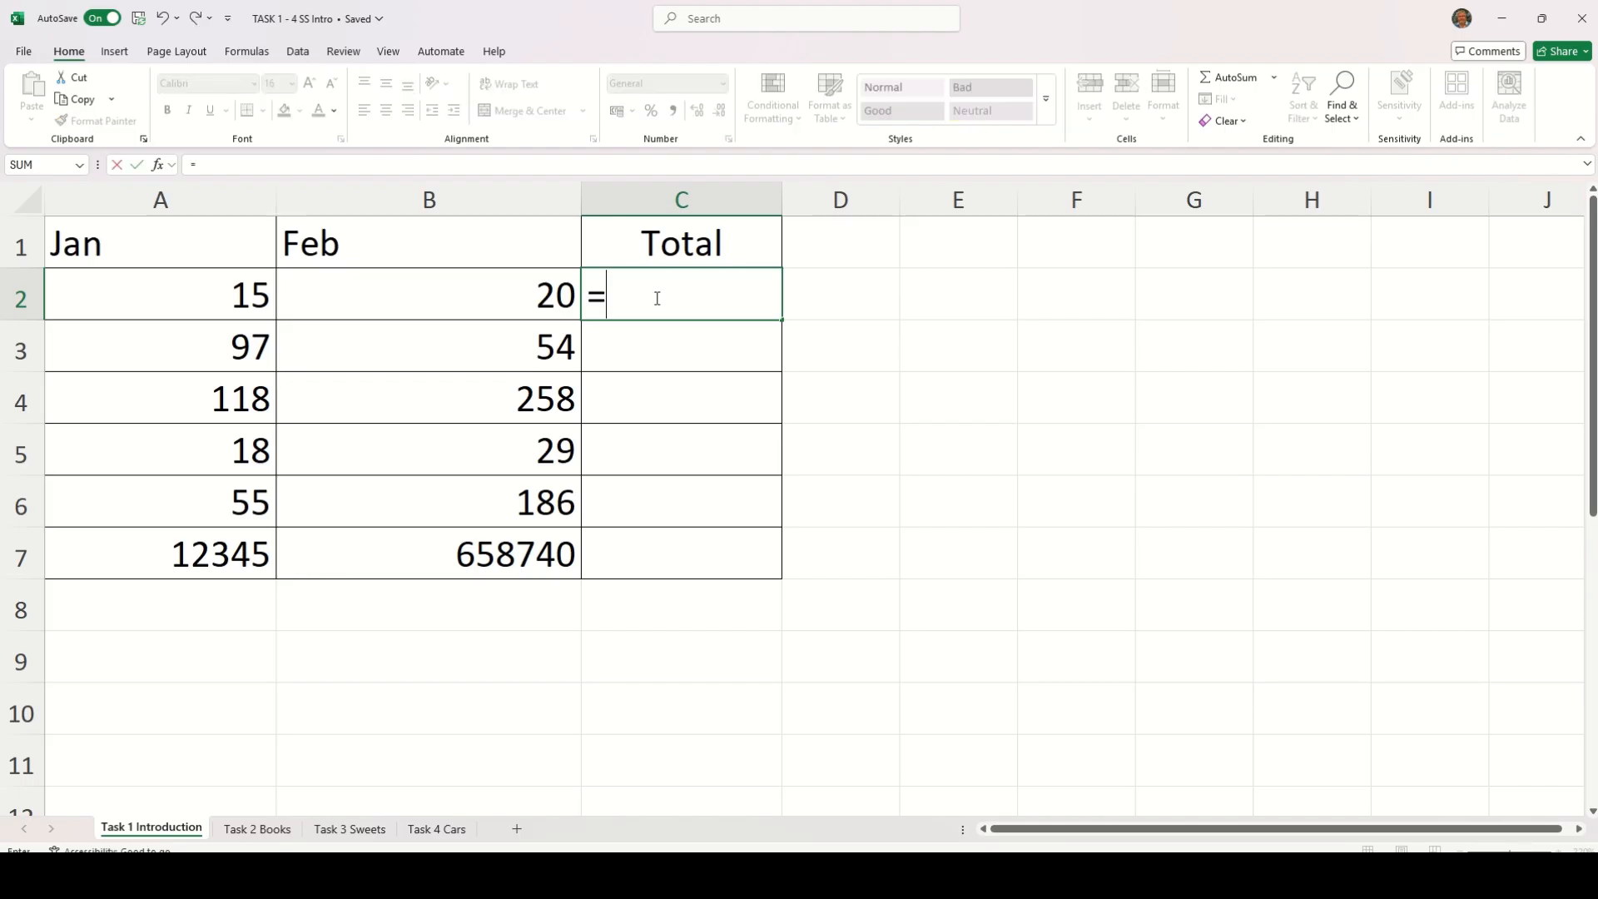
pyautogui.click(223, 301)
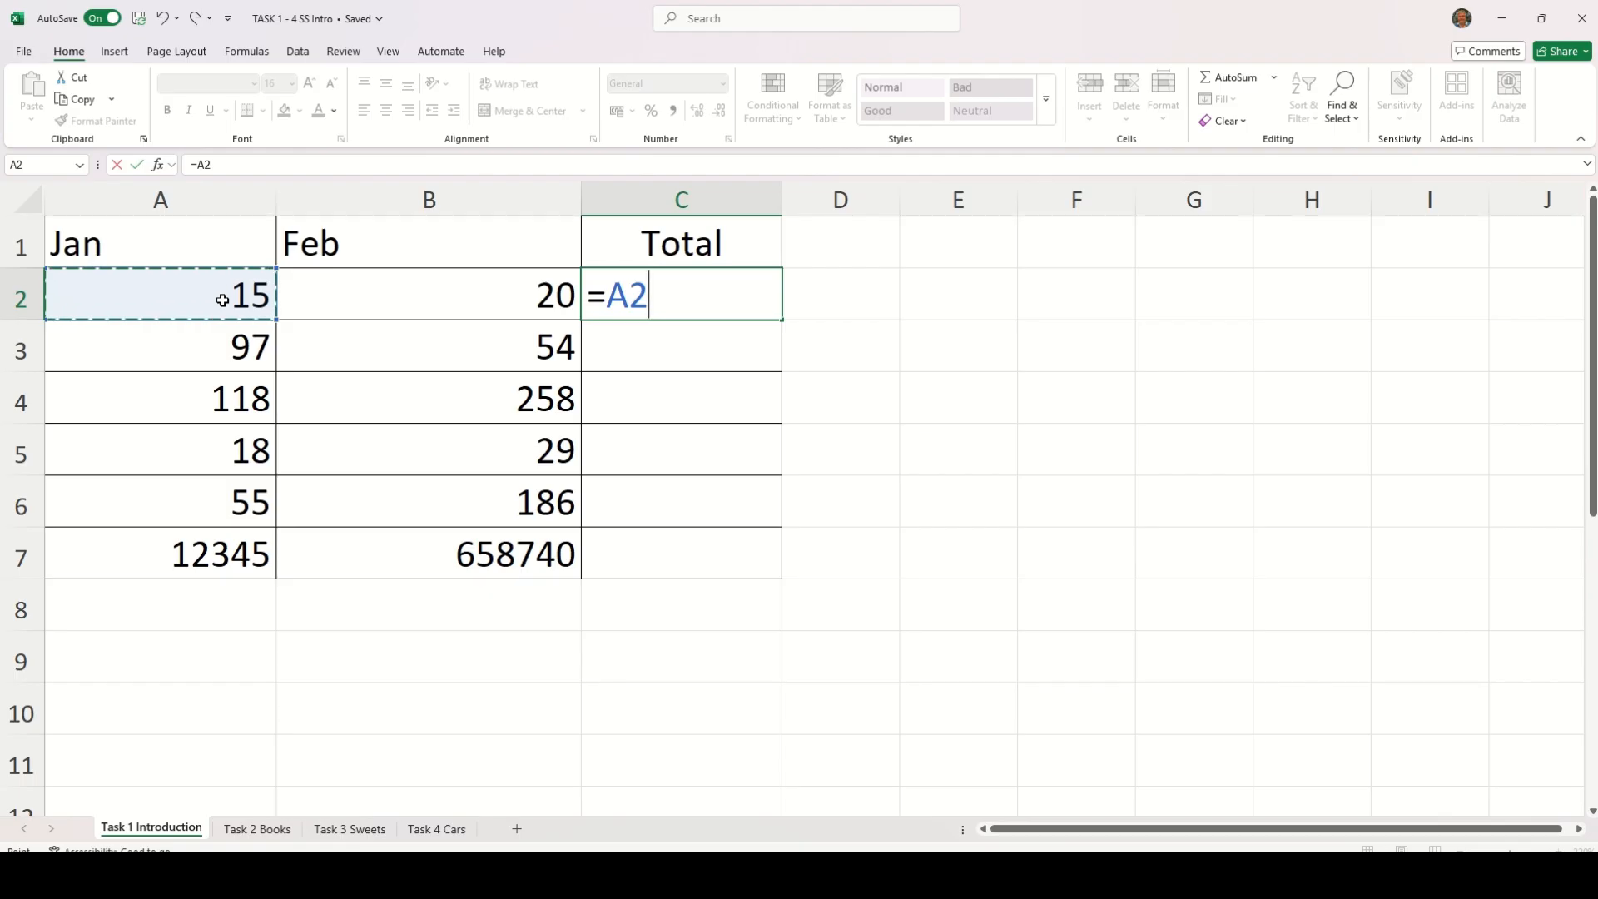
pyautogui.write('+')
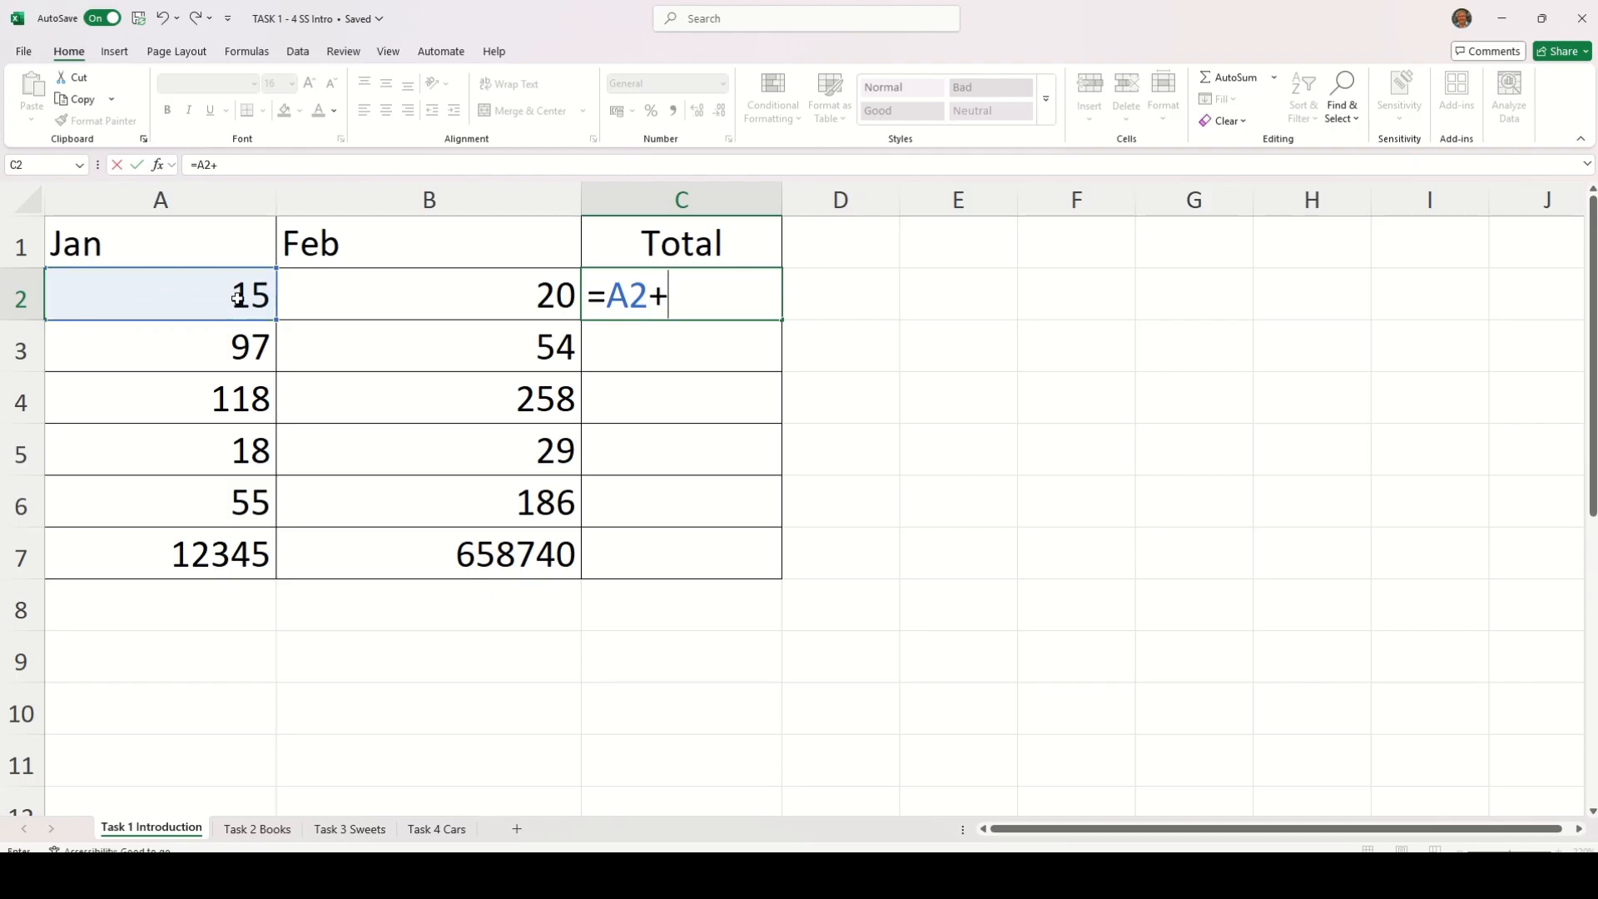
pyautogui.click(389, 290)
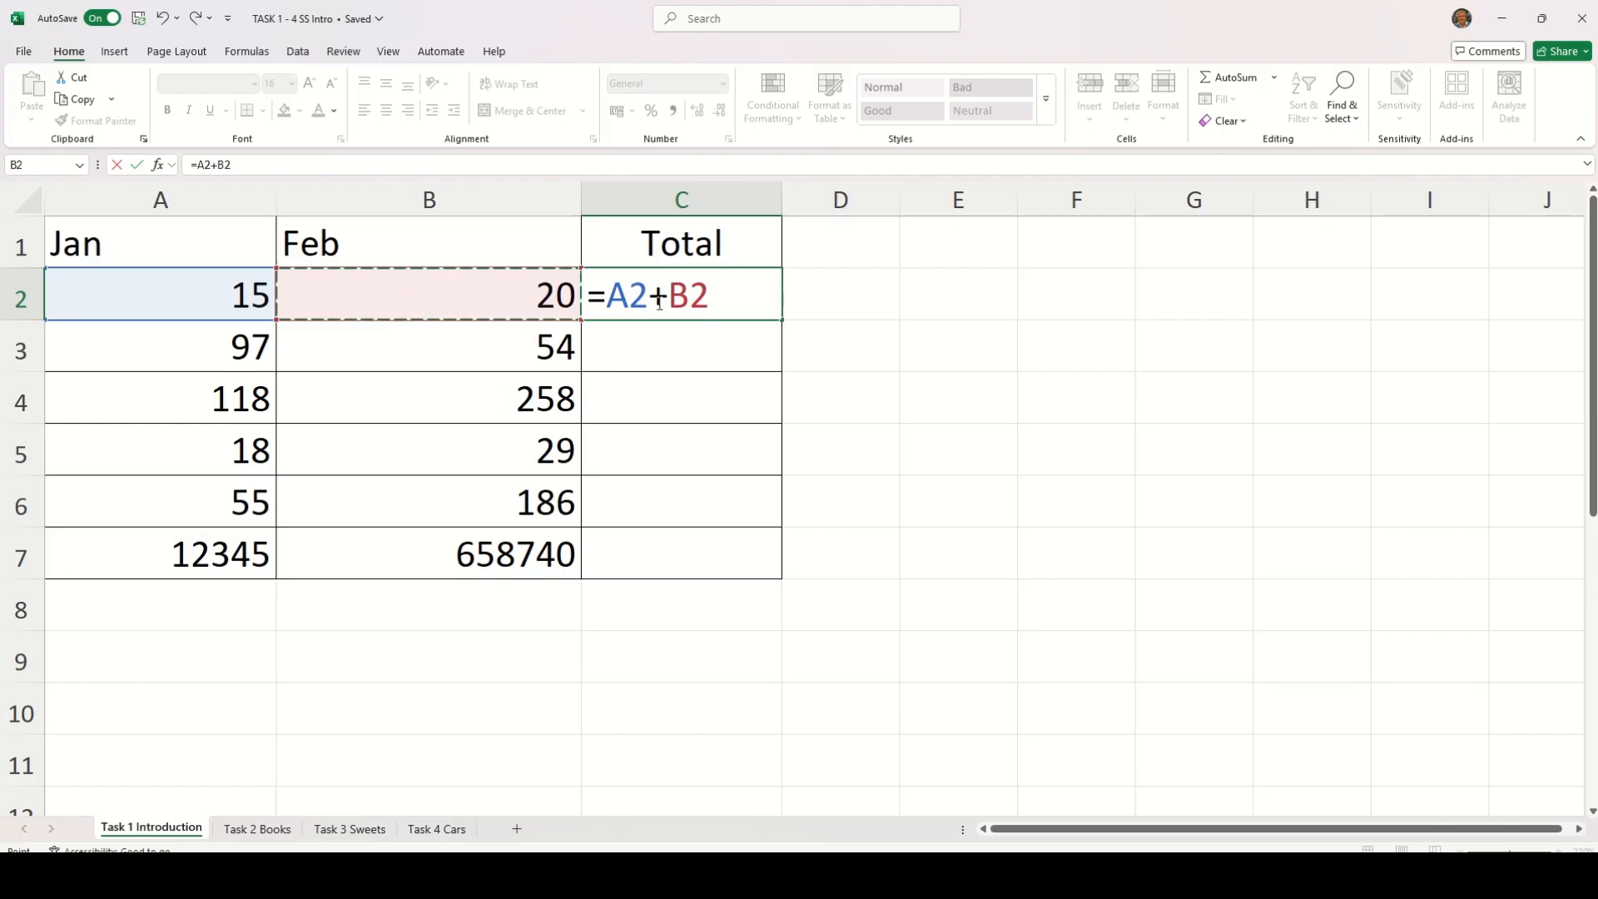
pyautogui.press('Return')
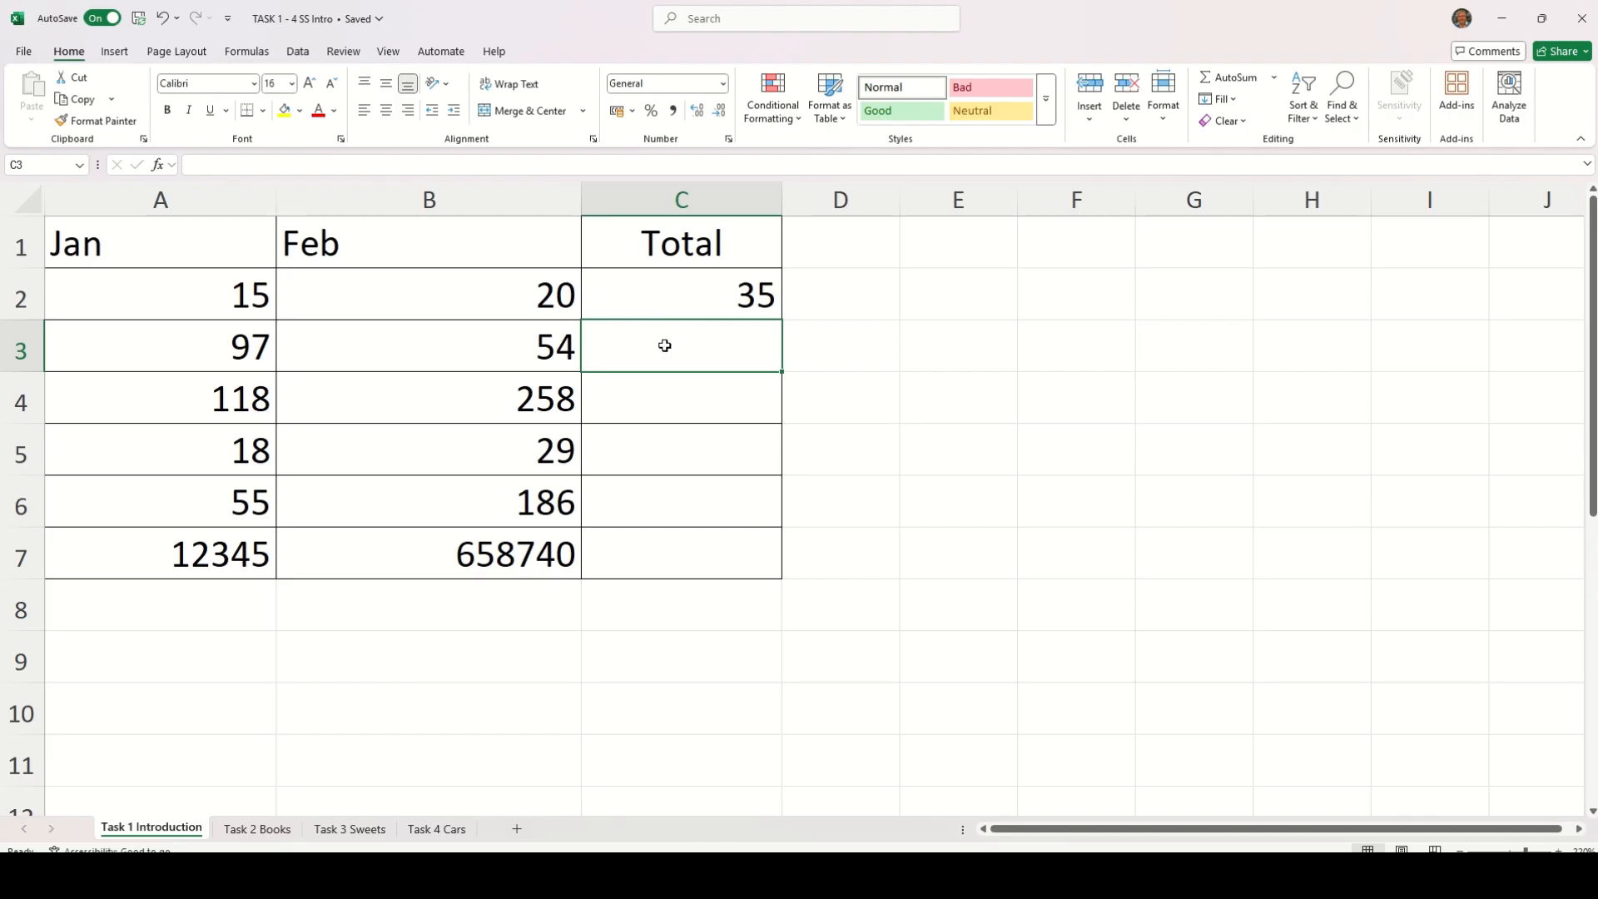
# Enter the formula =A3+B3 in cell C3 to add the row's Jan and Feb values
pyautogui.write('=')
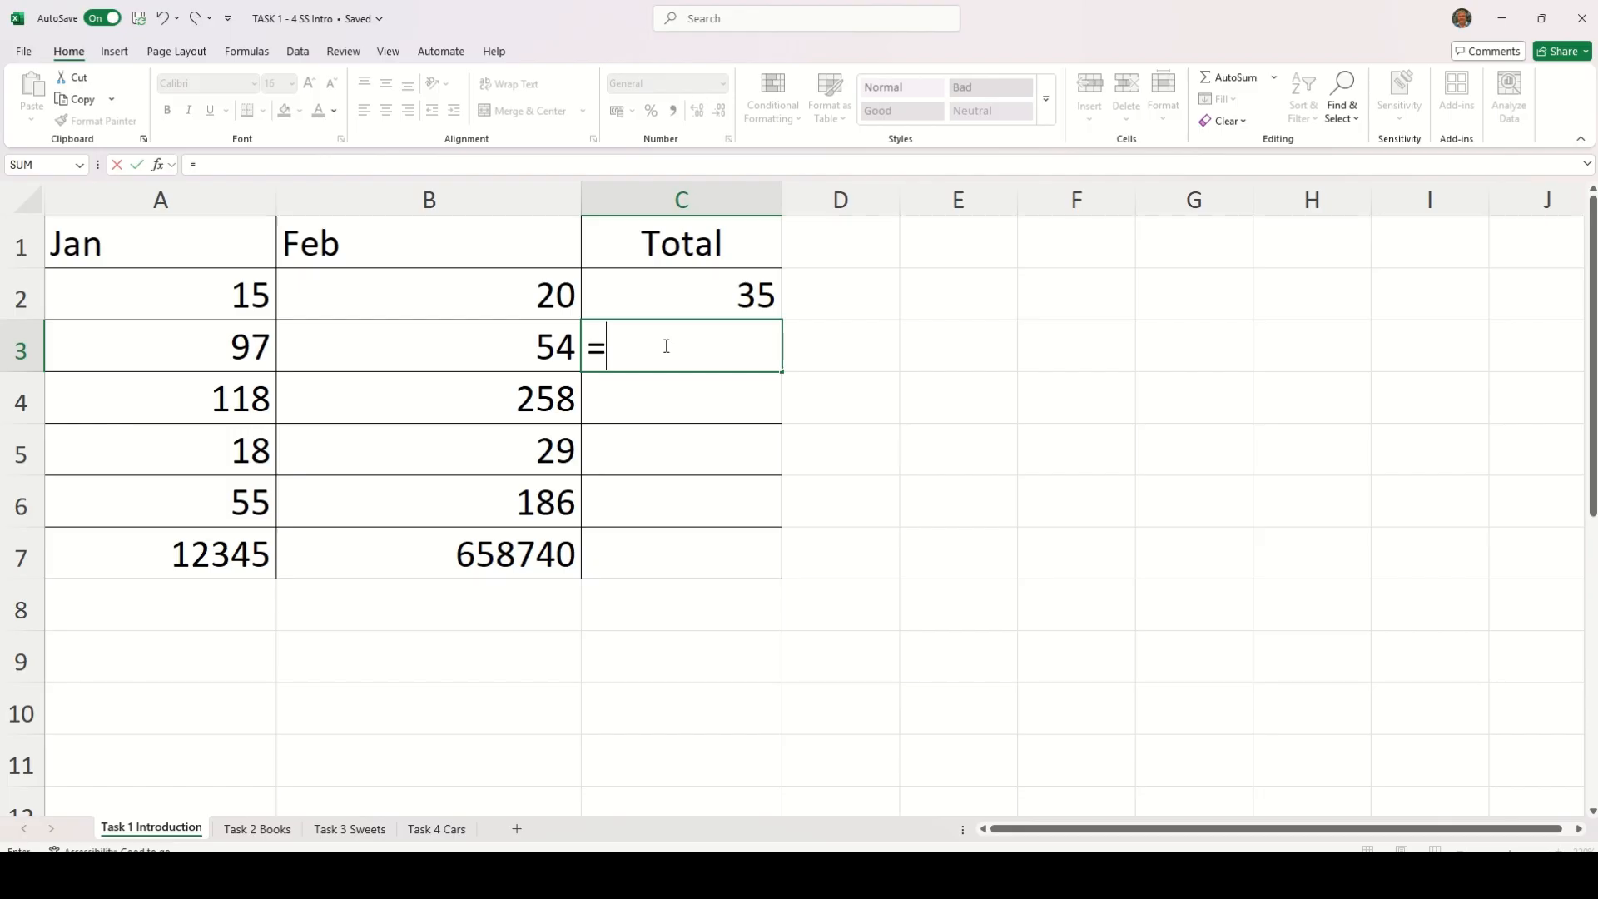
pyautogui.click(242, 353)
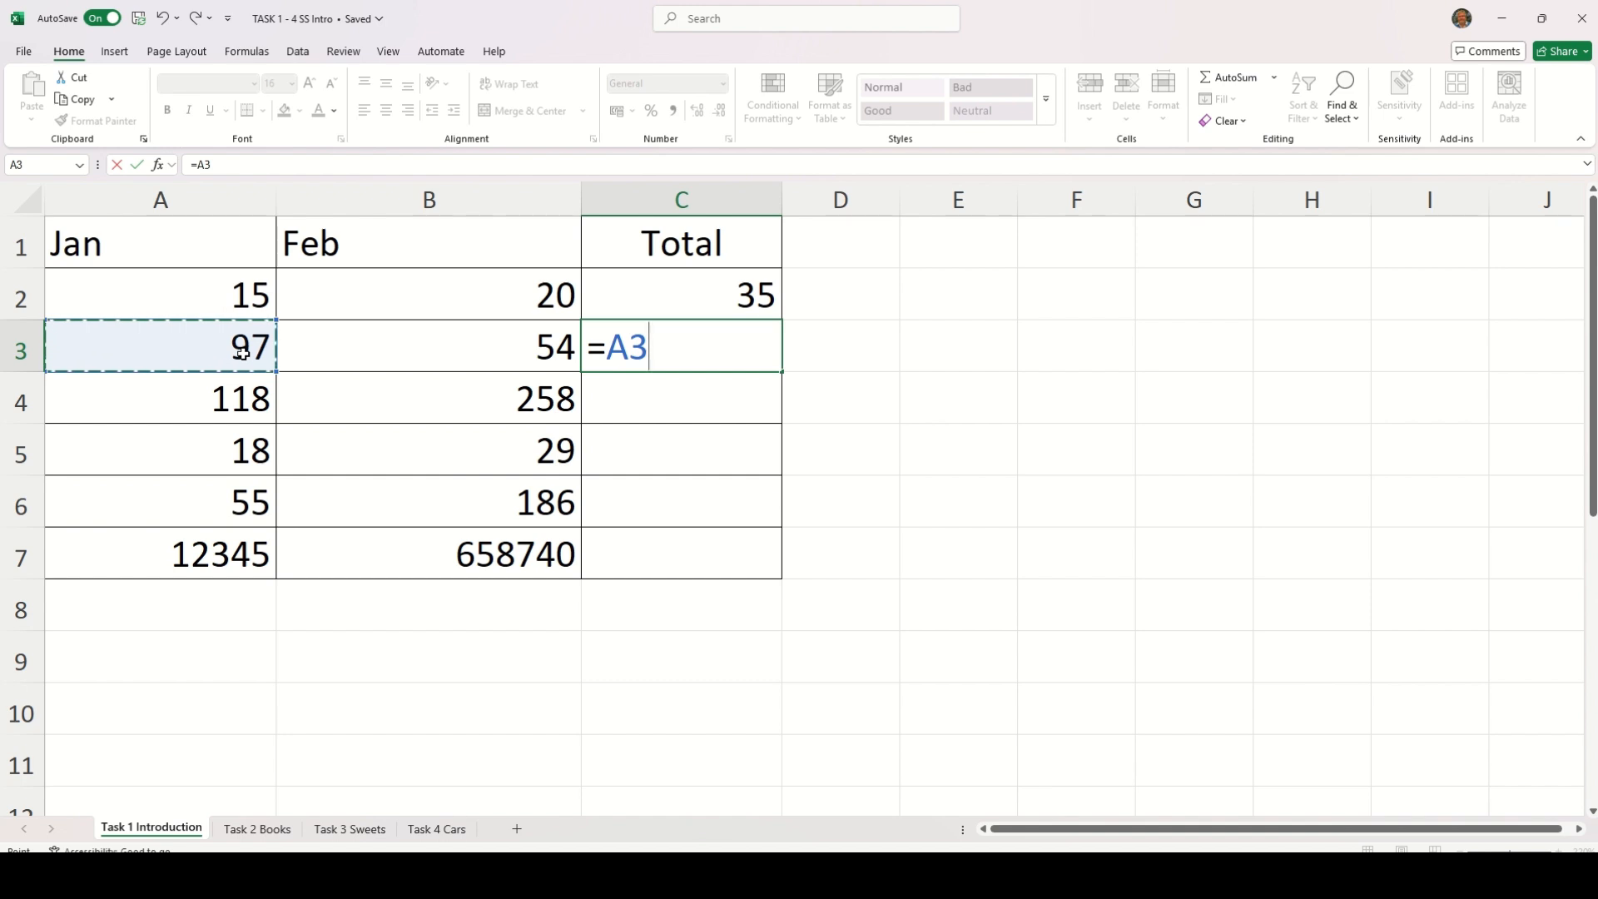
pyautogui.write('+')
pyautogui.click(325, 352)
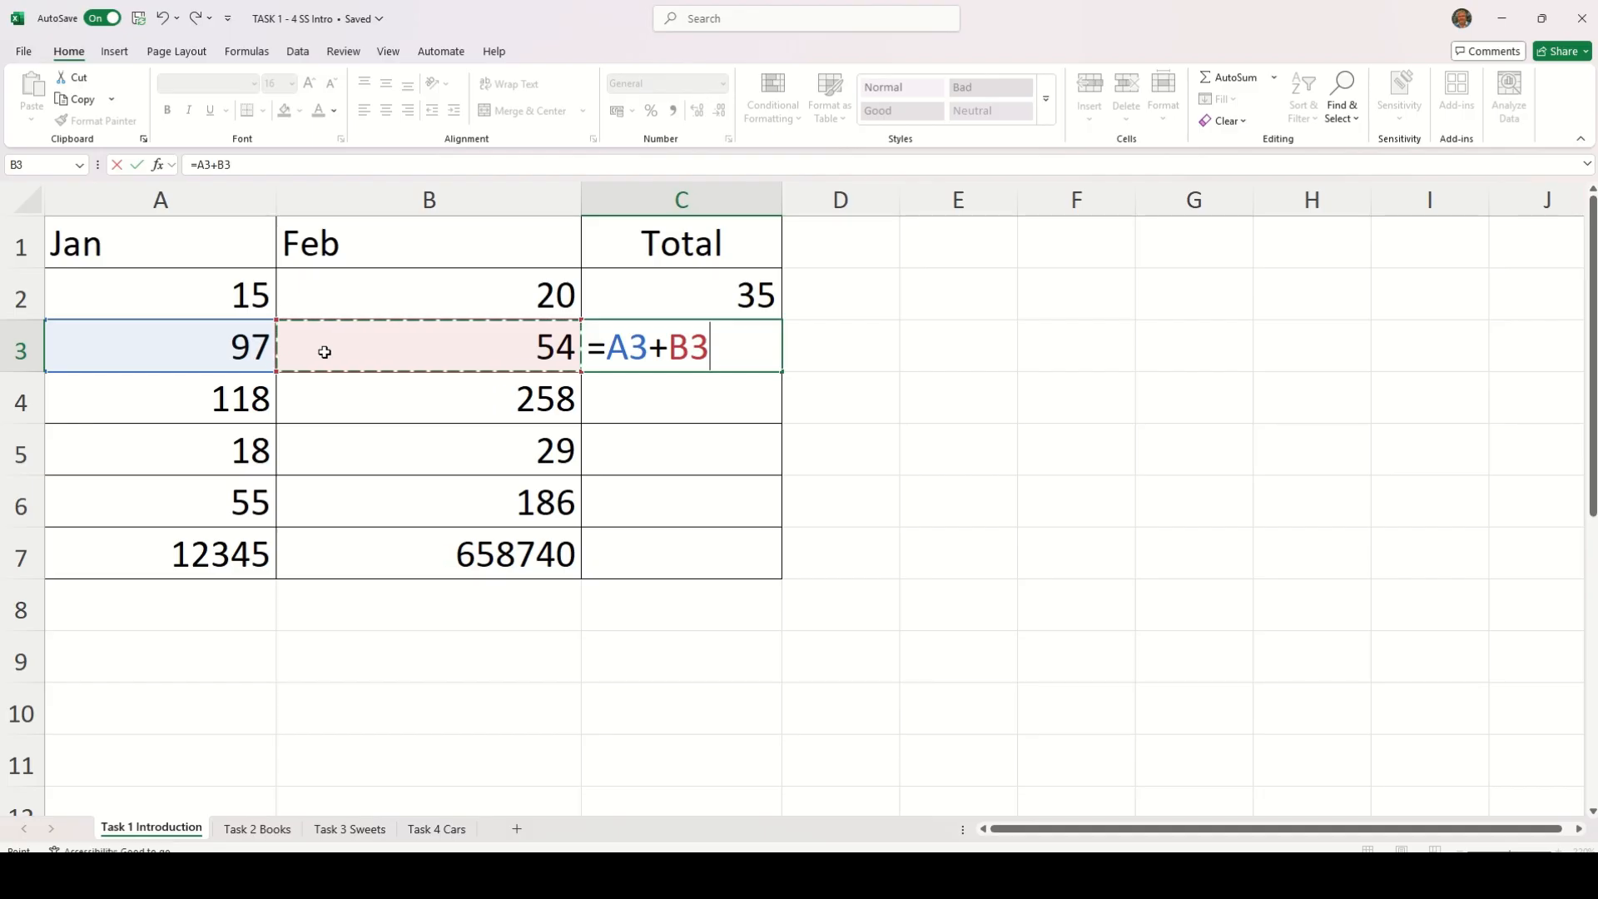
pyautogui.press('Return')
# Examine the formula in cell C3 and the cells it refers to, leaving it as entered
pyautogui.click(646, 350)
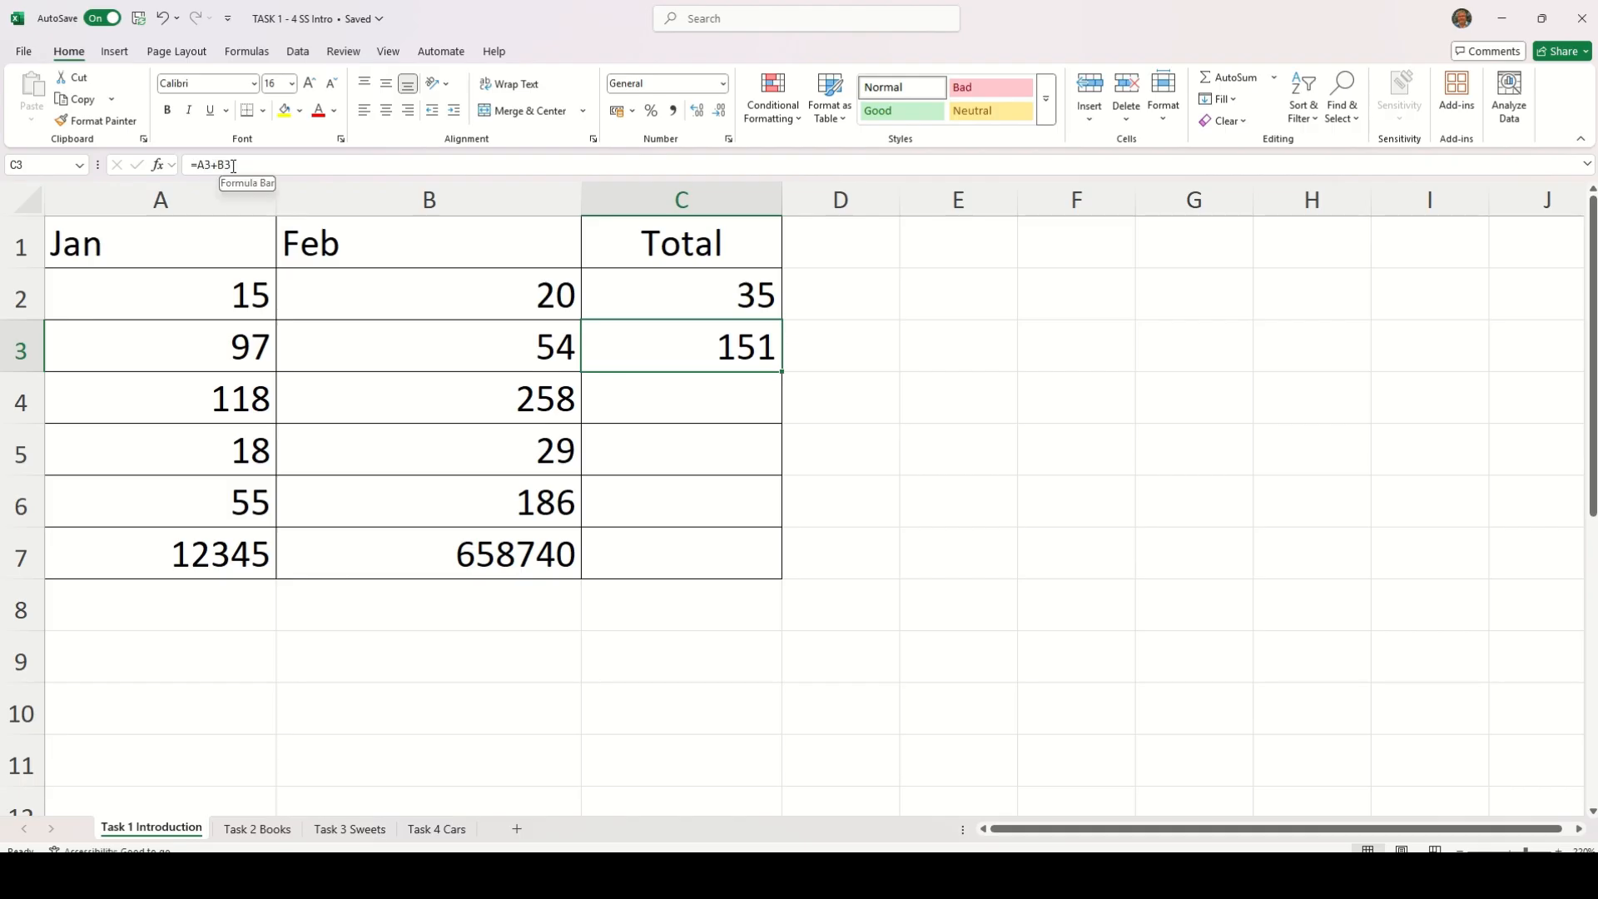
pyautogui.doubleClick(679, 352)
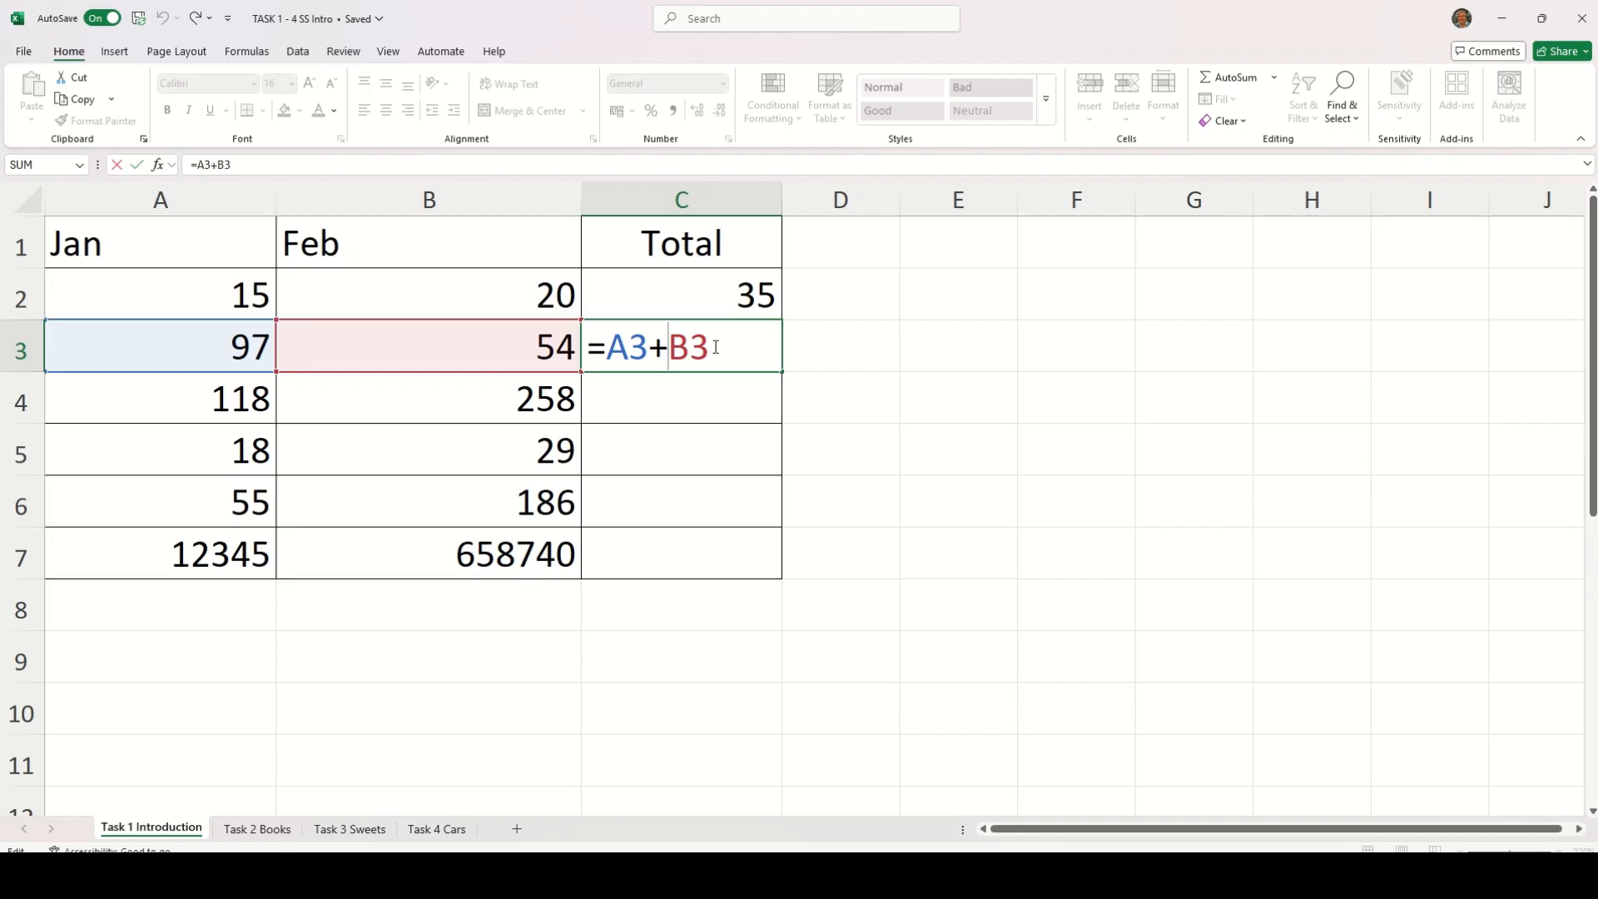
pyautogui.press('Return')
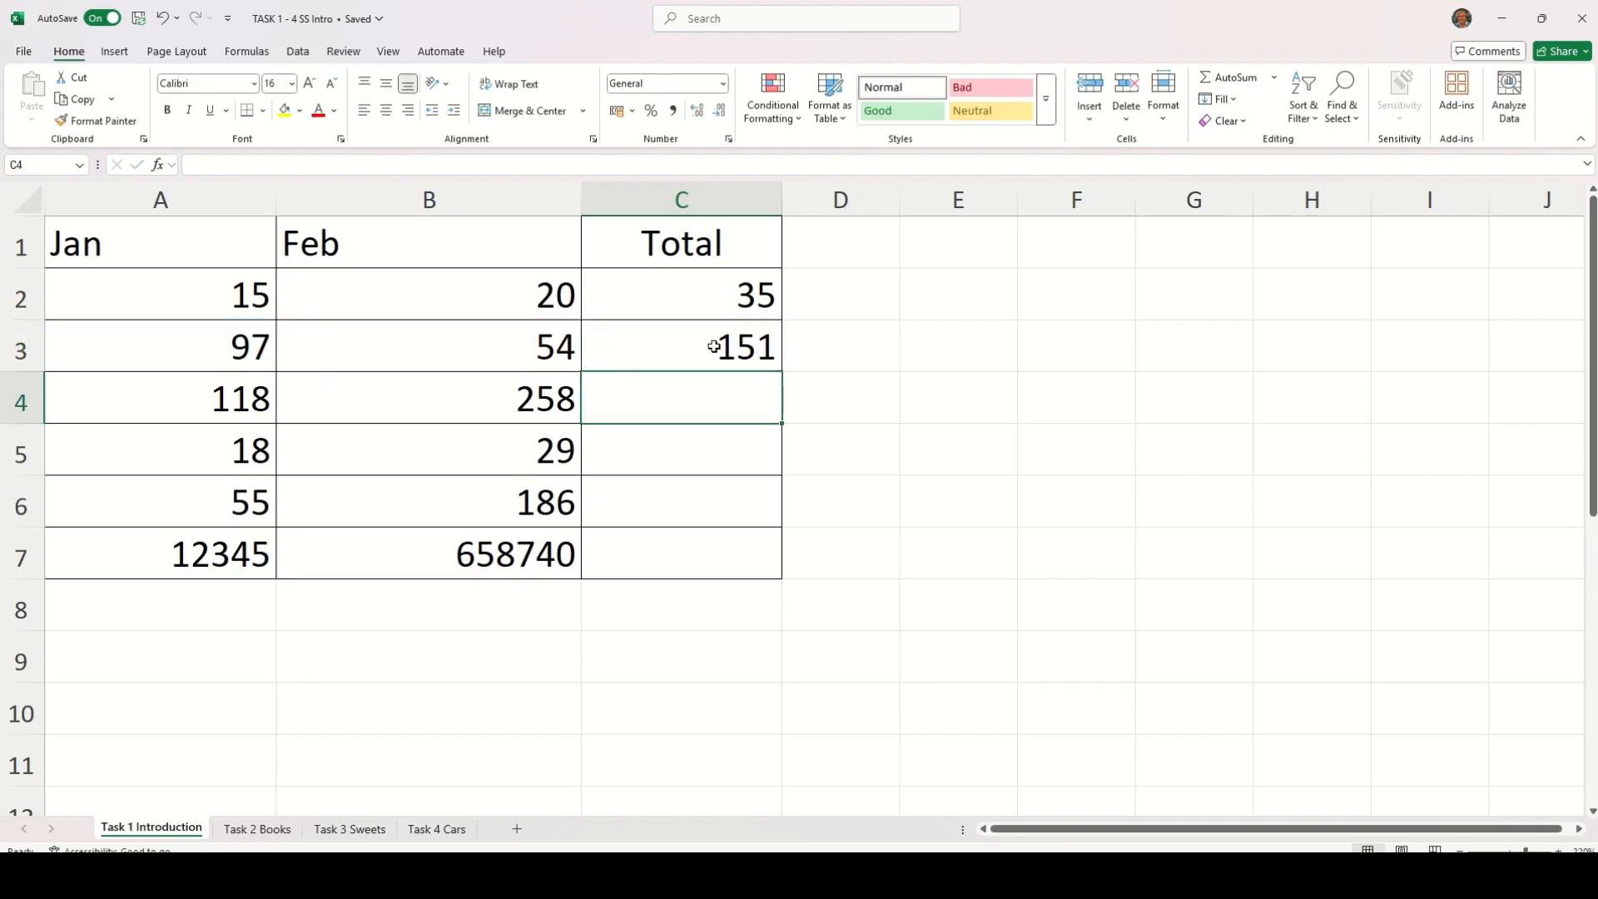
# Fill the formula in C3 down the Total column to cell C7
pyautogui.click(699, 349)
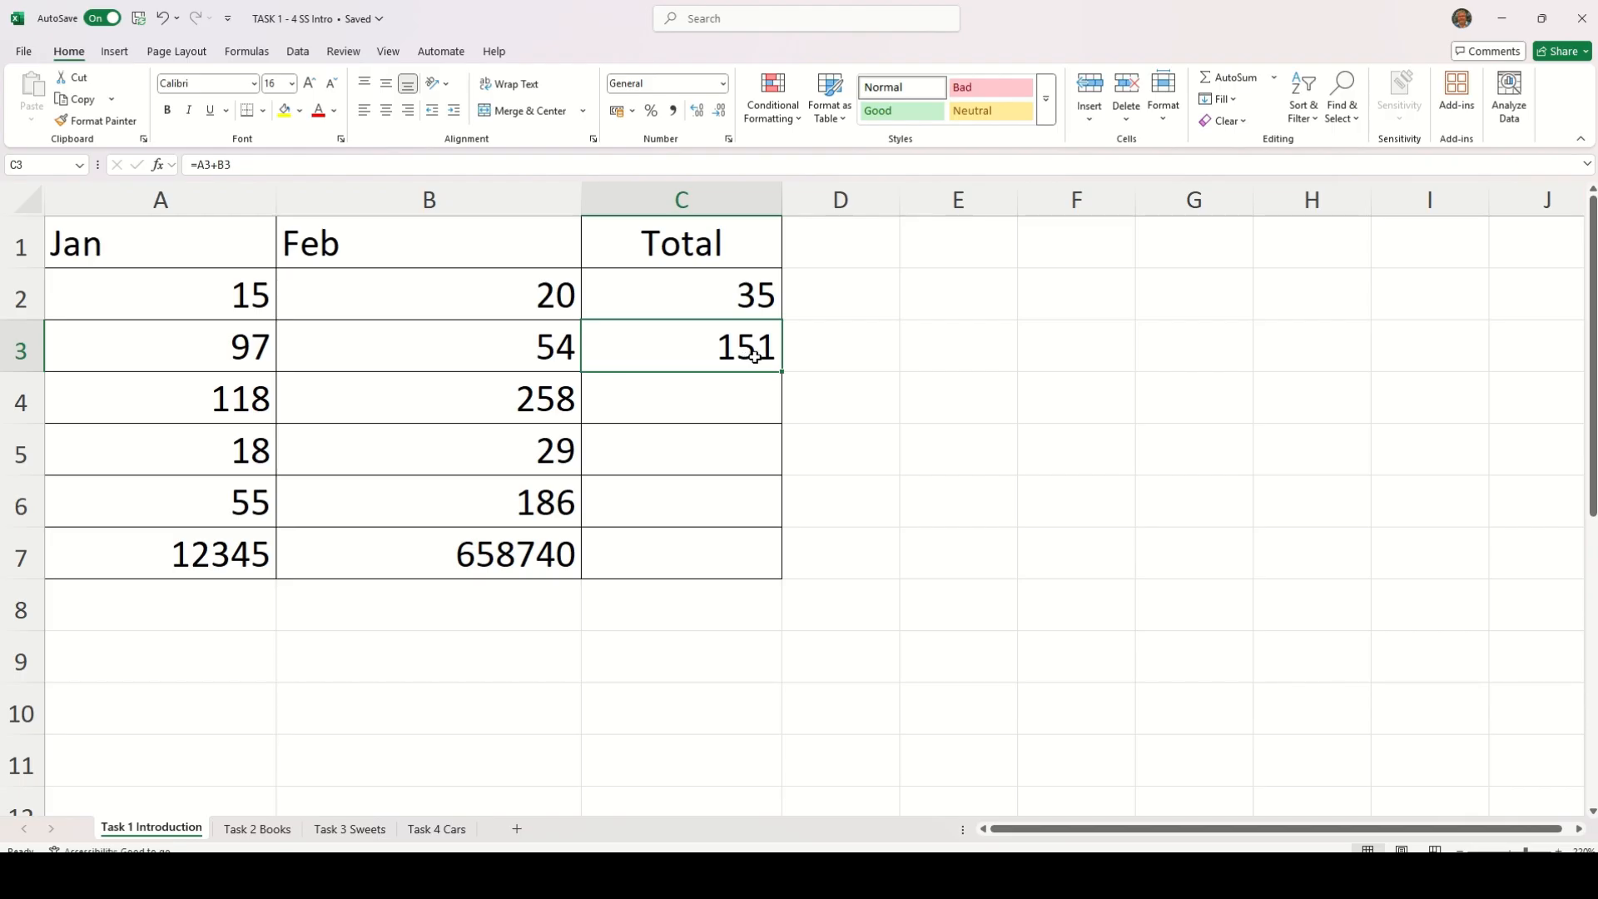
pyautogui.click(841, 347)
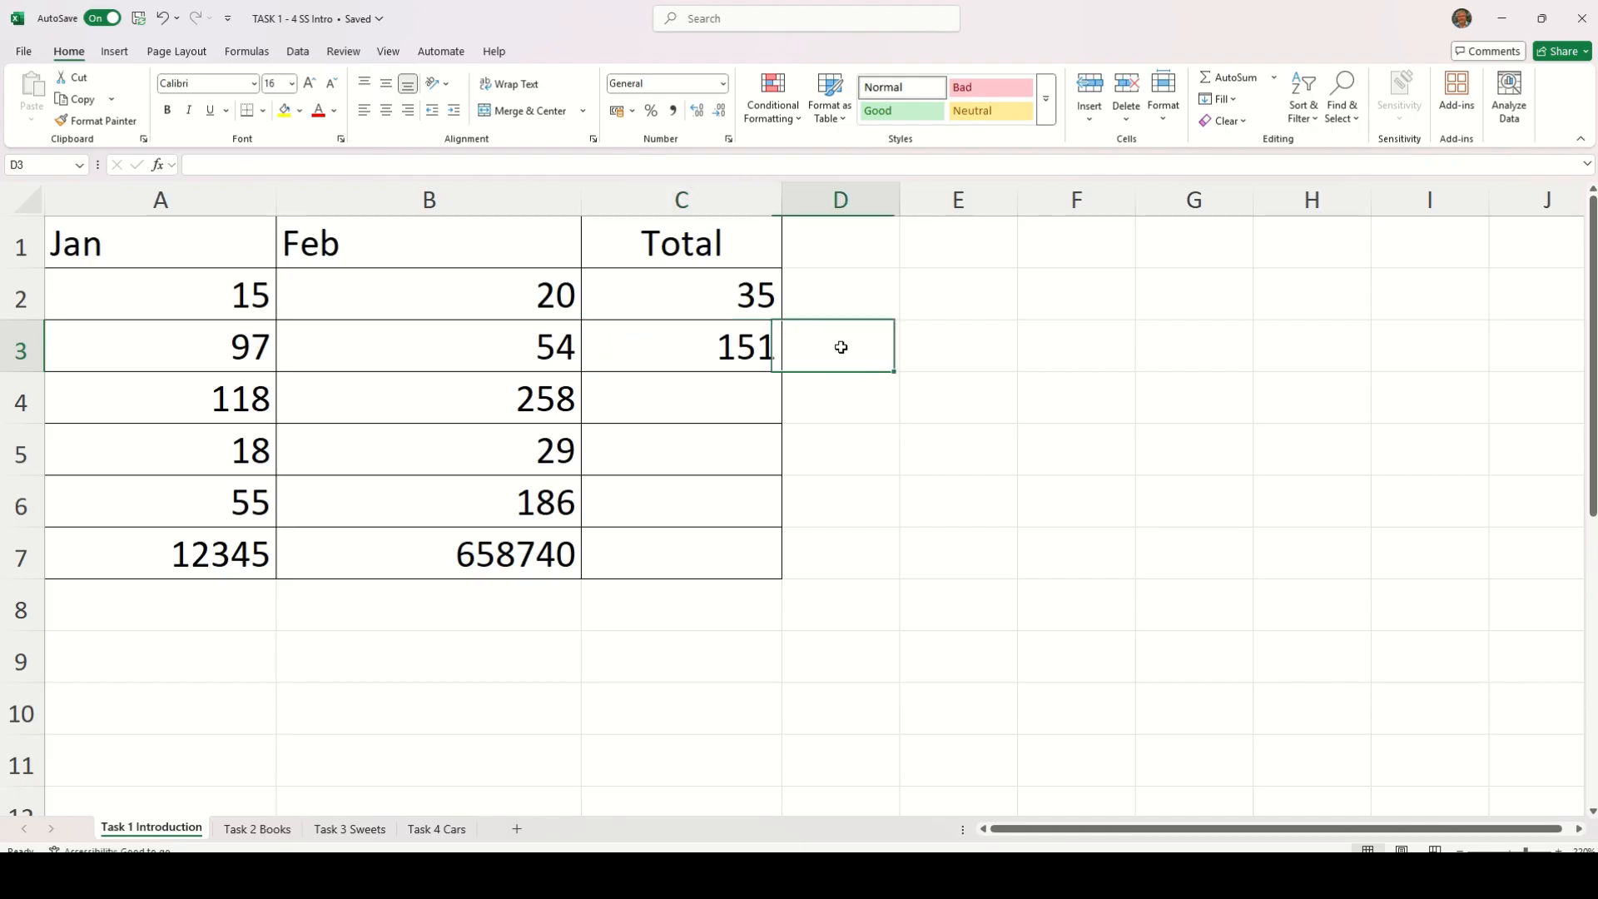
pyautogui.click(752, 346)
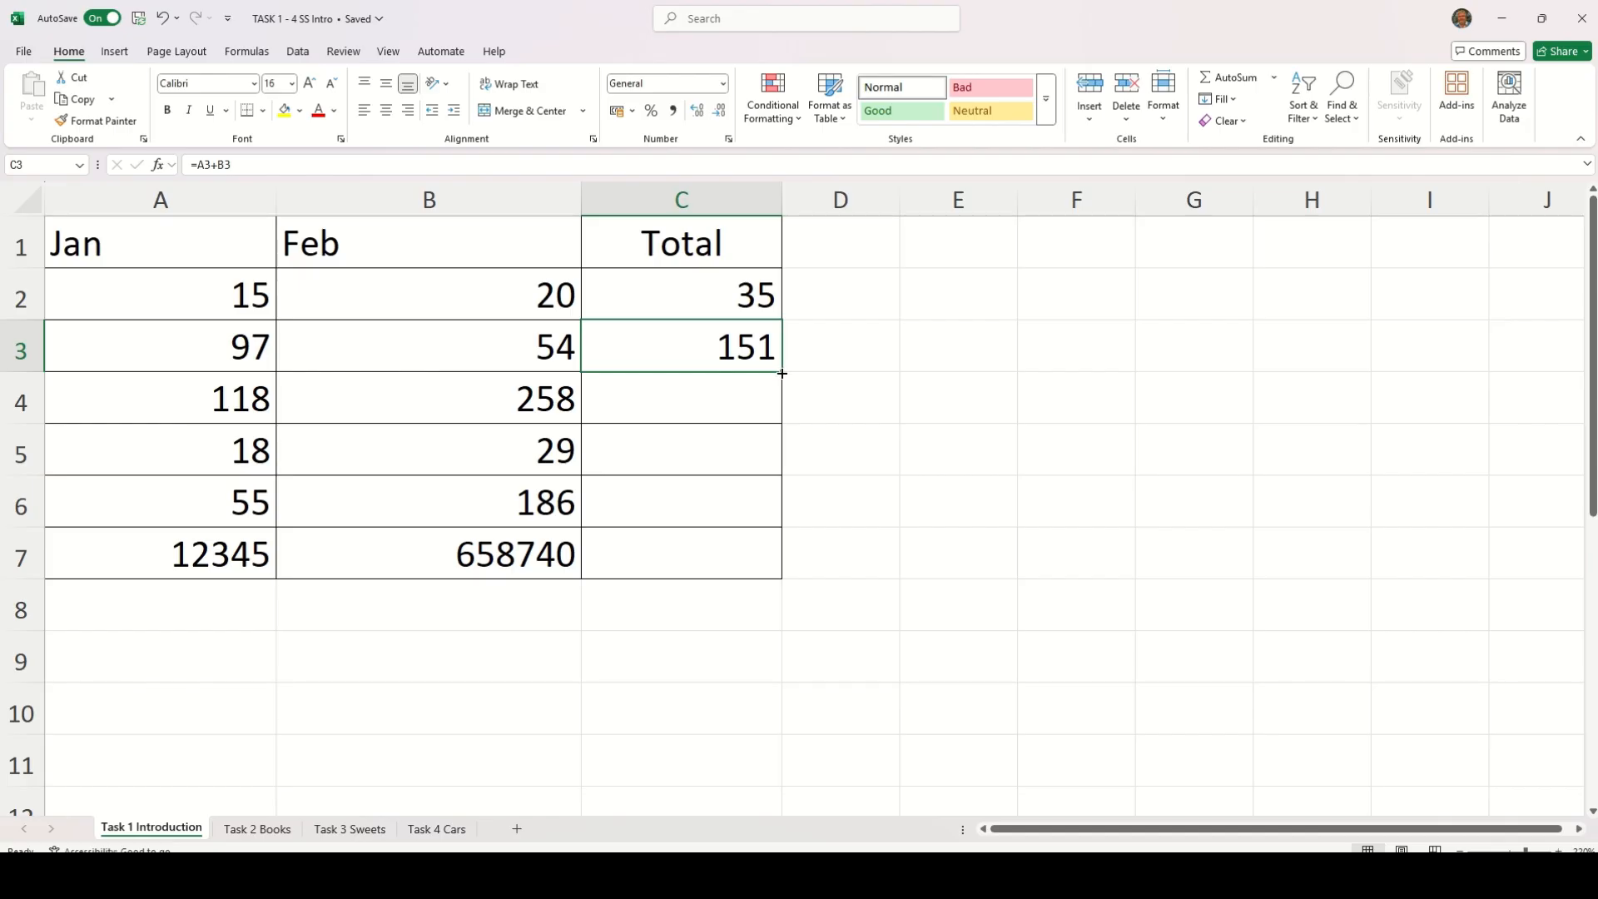
pyautogui.moveTo(783, 373); pyautogui.dragTo(769, 567)
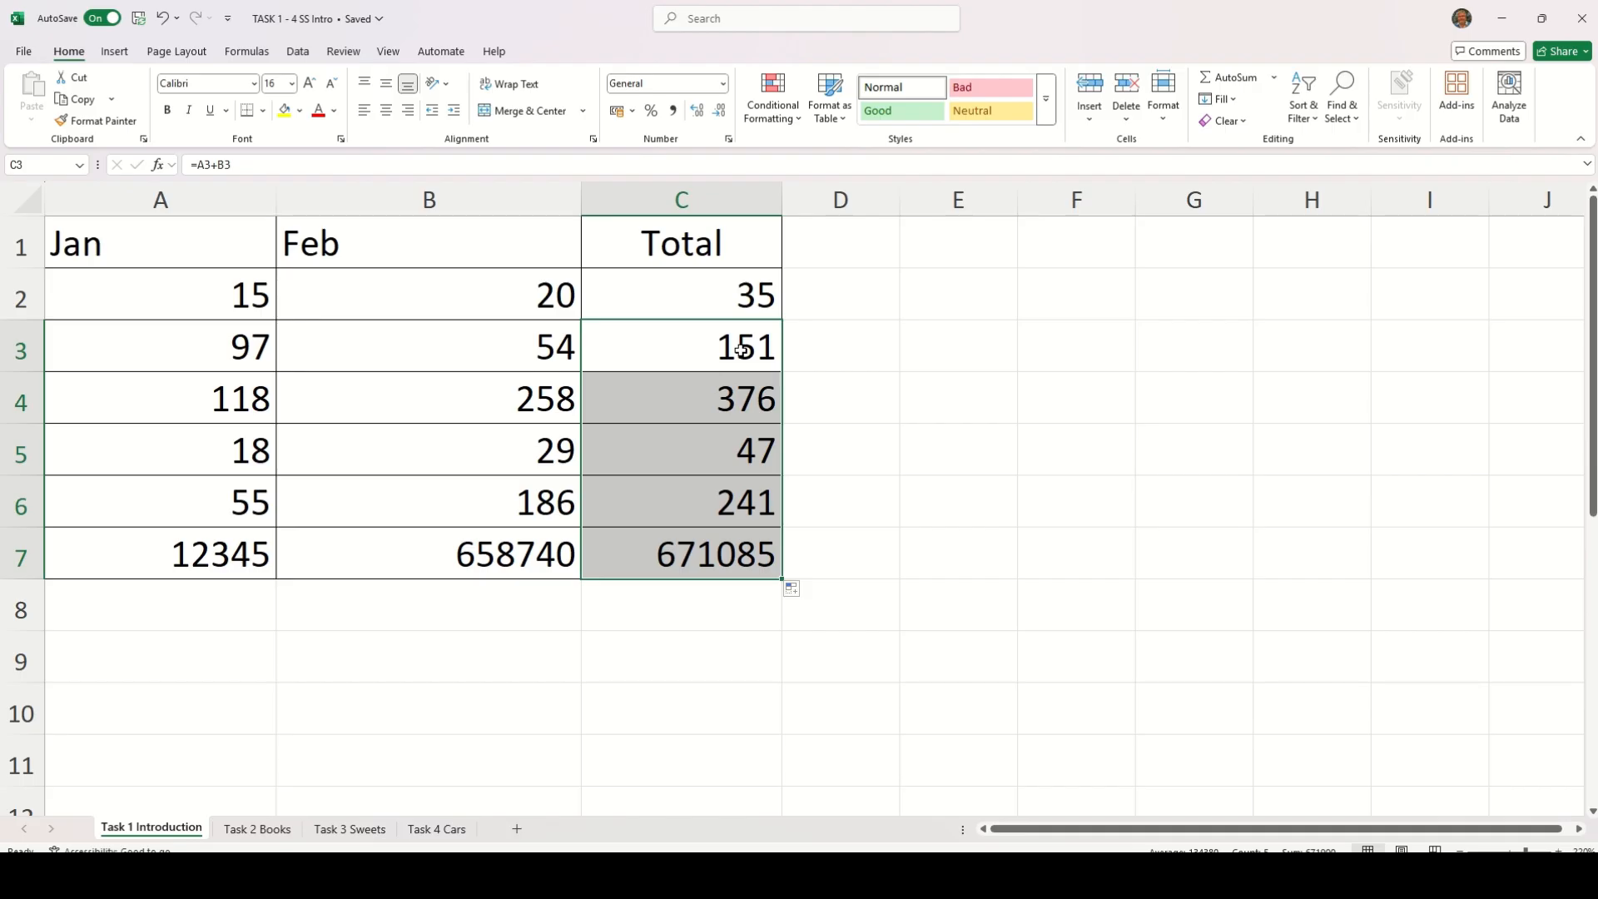
# Examine the copied formulas in C4 to C7 one by one, checking which Jan and Feb cells each adds
pyautogui.click(731, 396)
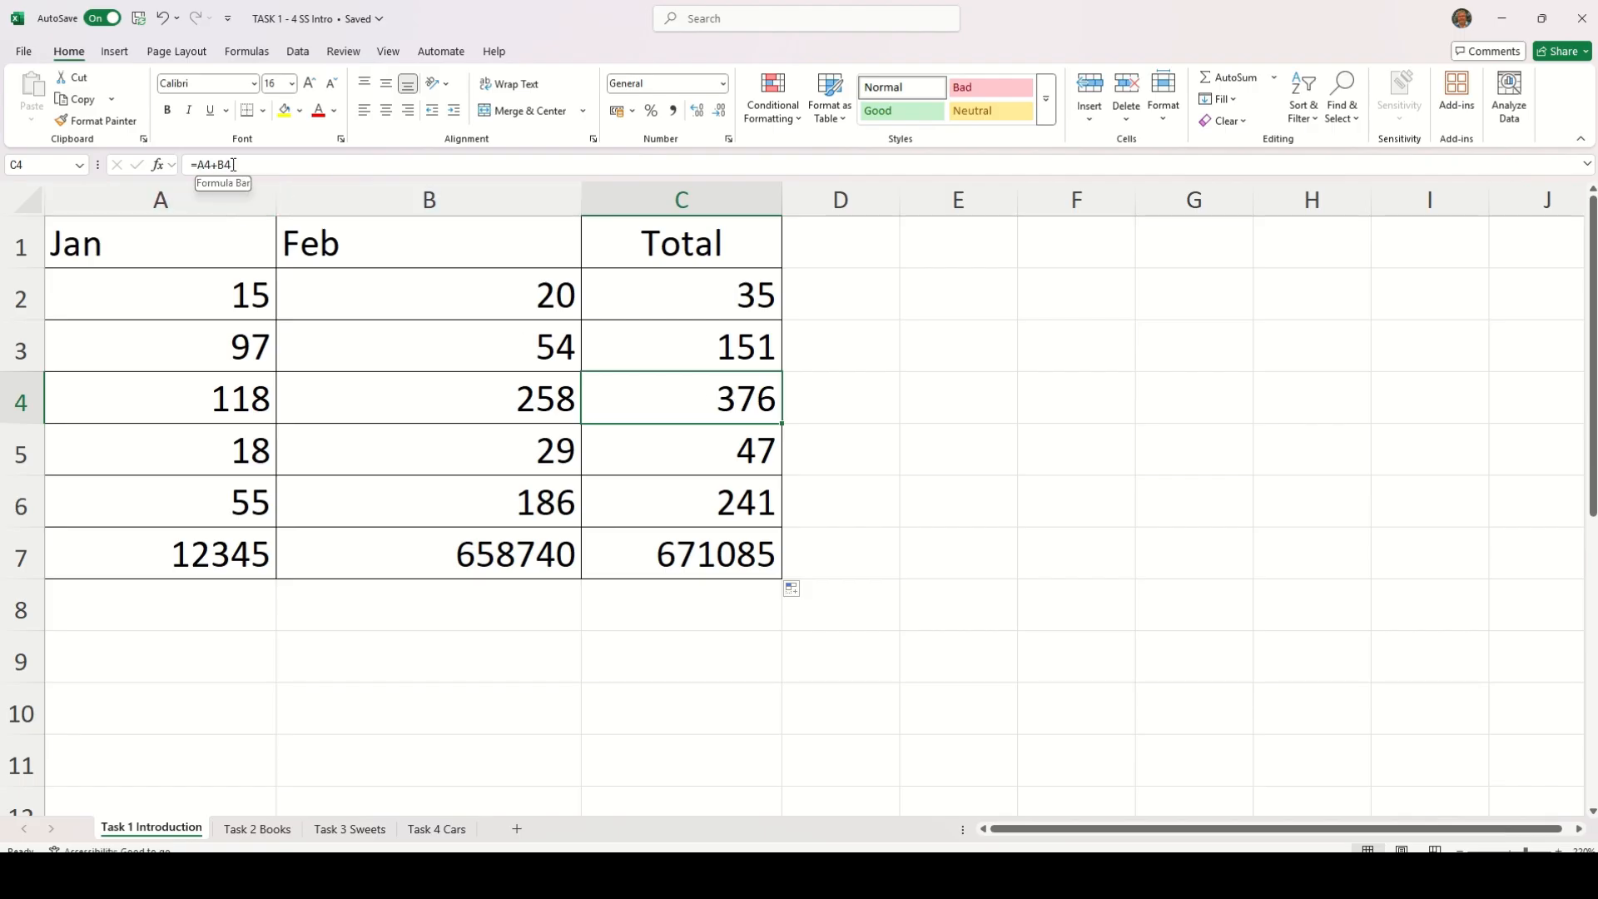
pyautogui.doubleClick(660, 400)
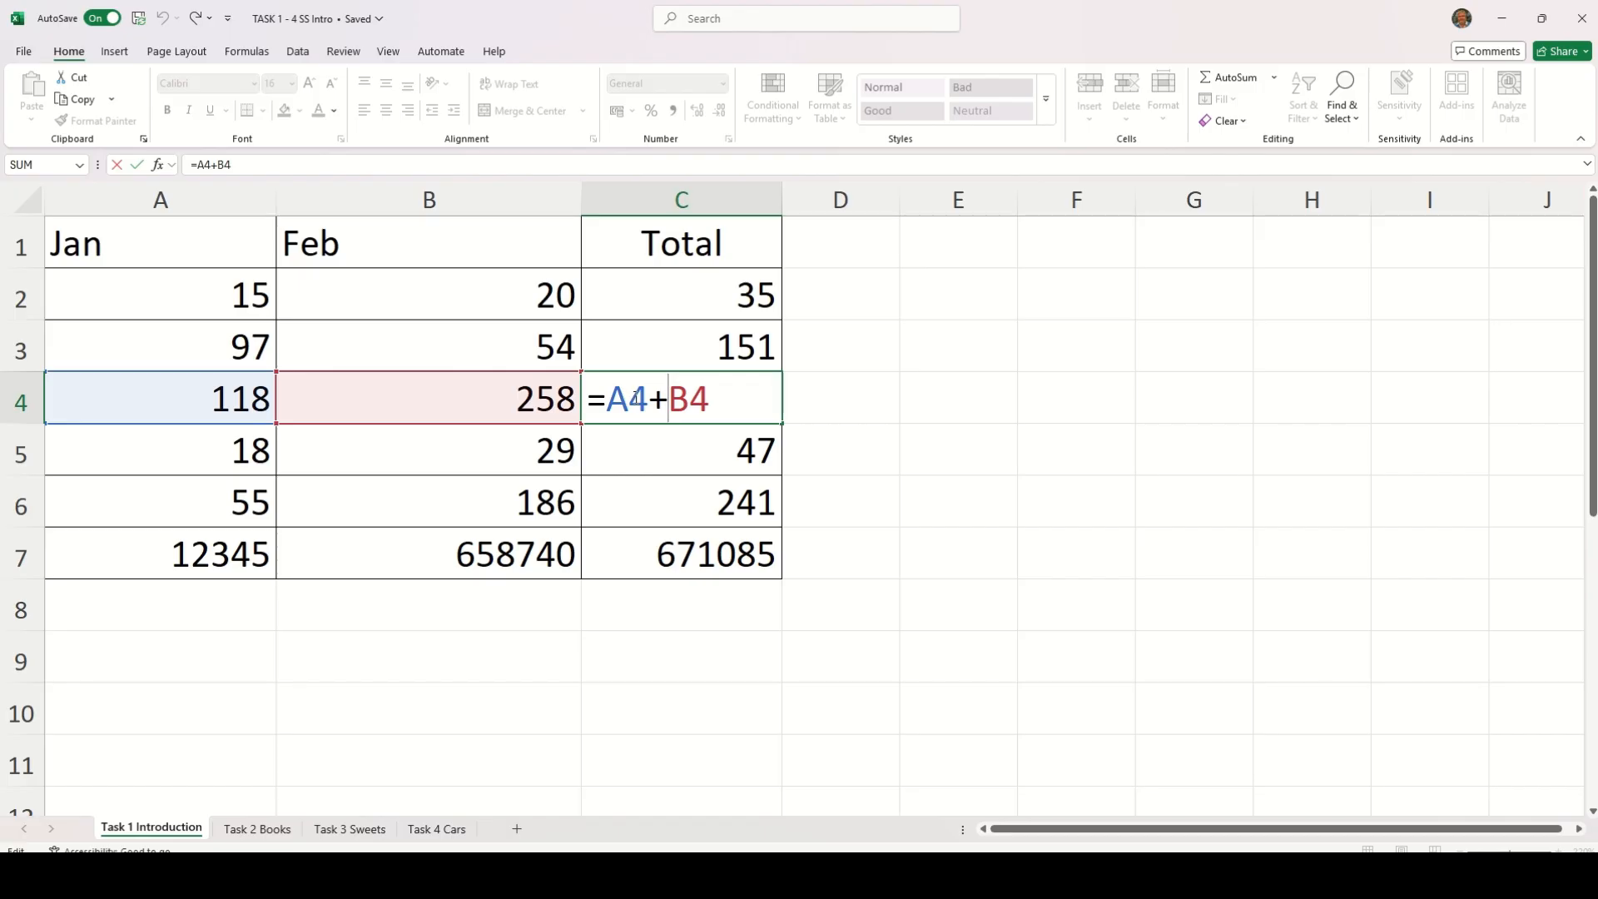
pyautogui.press('Return')
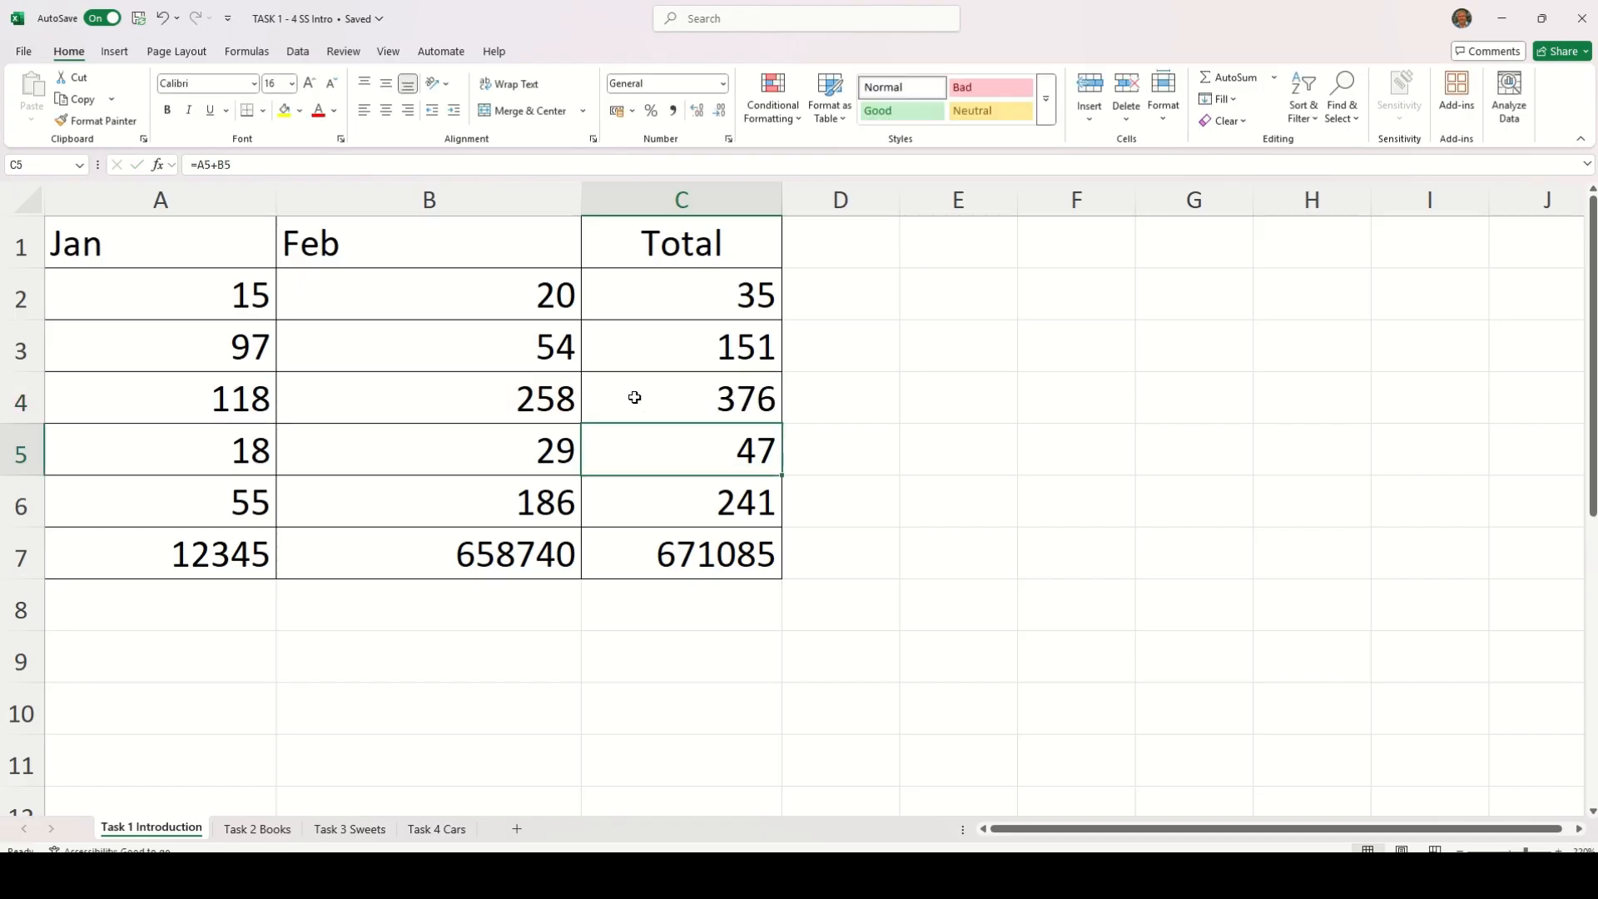
pyautogui.doubleClick(615, 450)
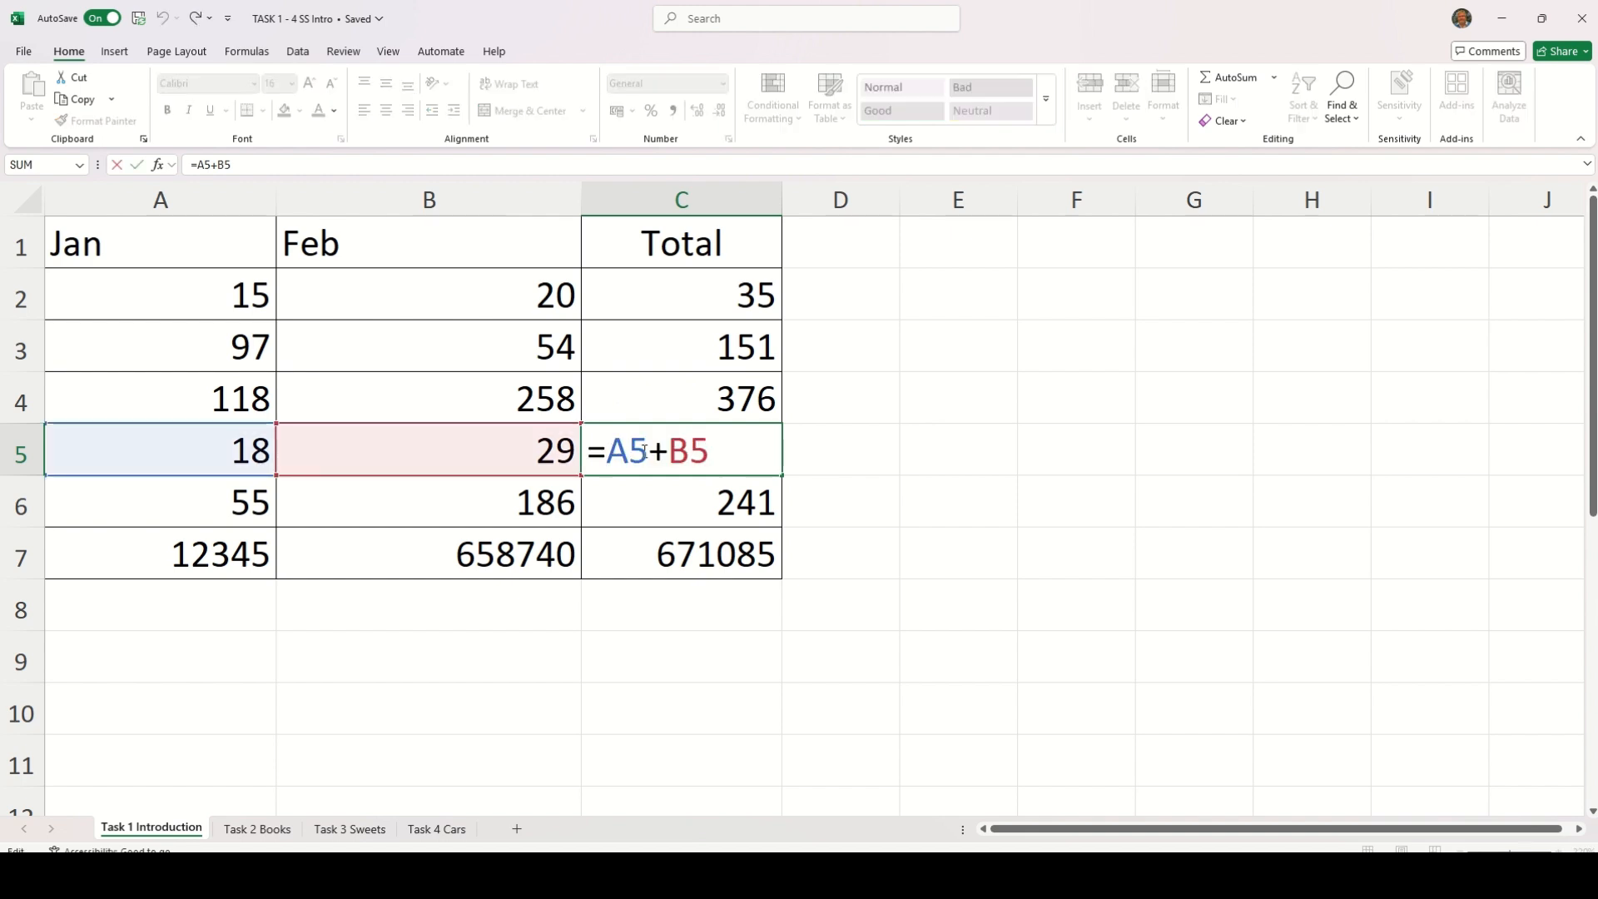
pyautogui.press('Return')
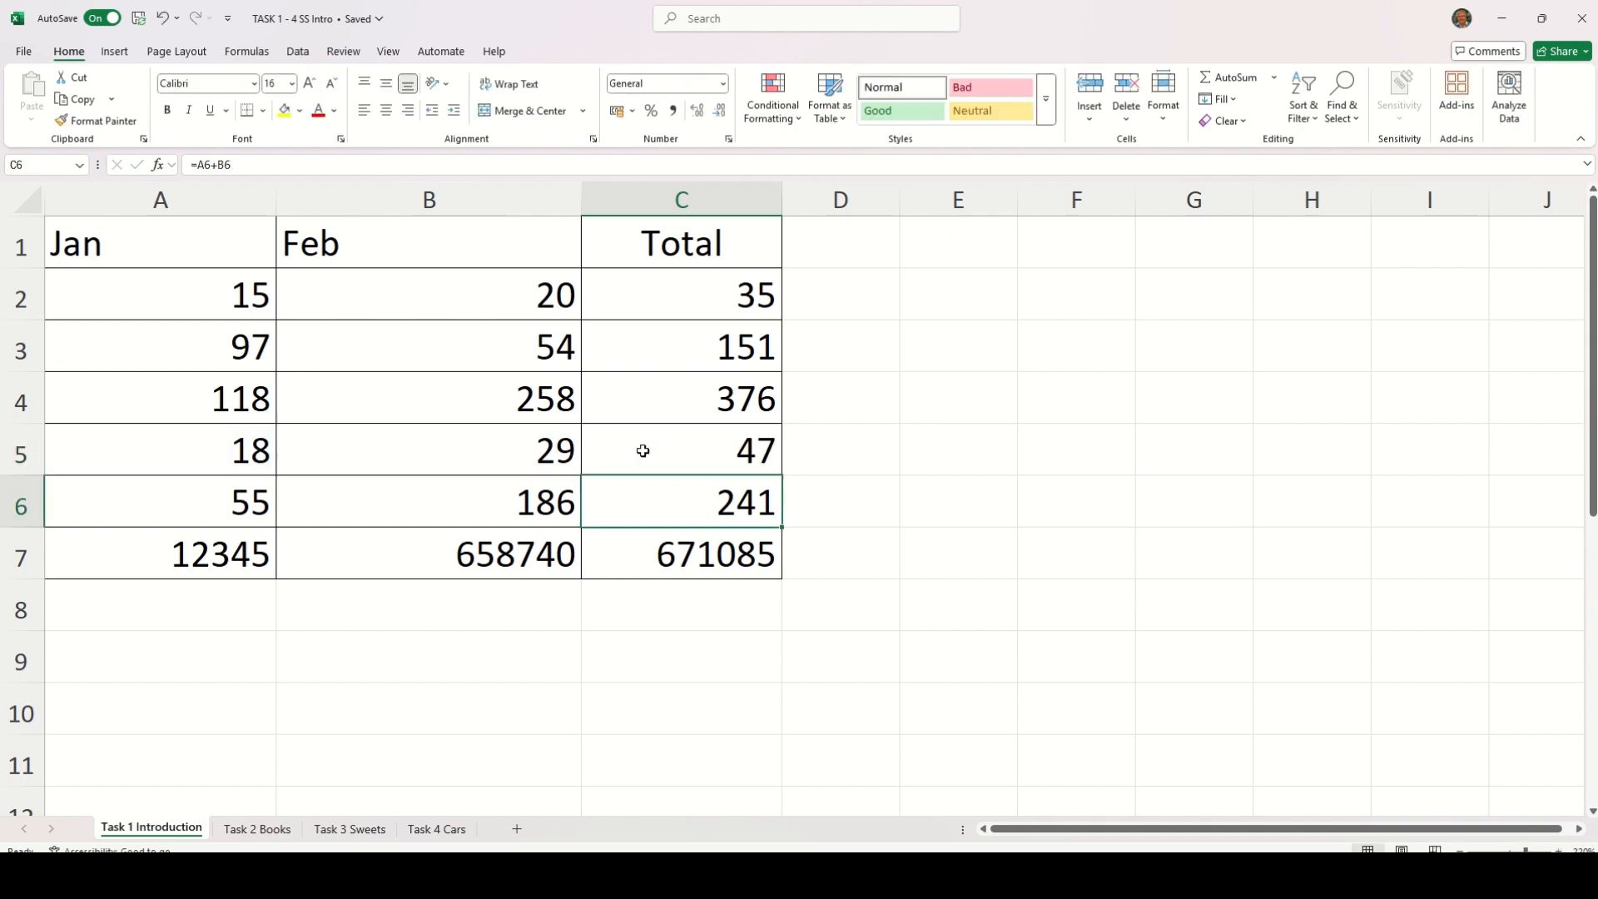
pyautogui.doubleClick(645, 501)
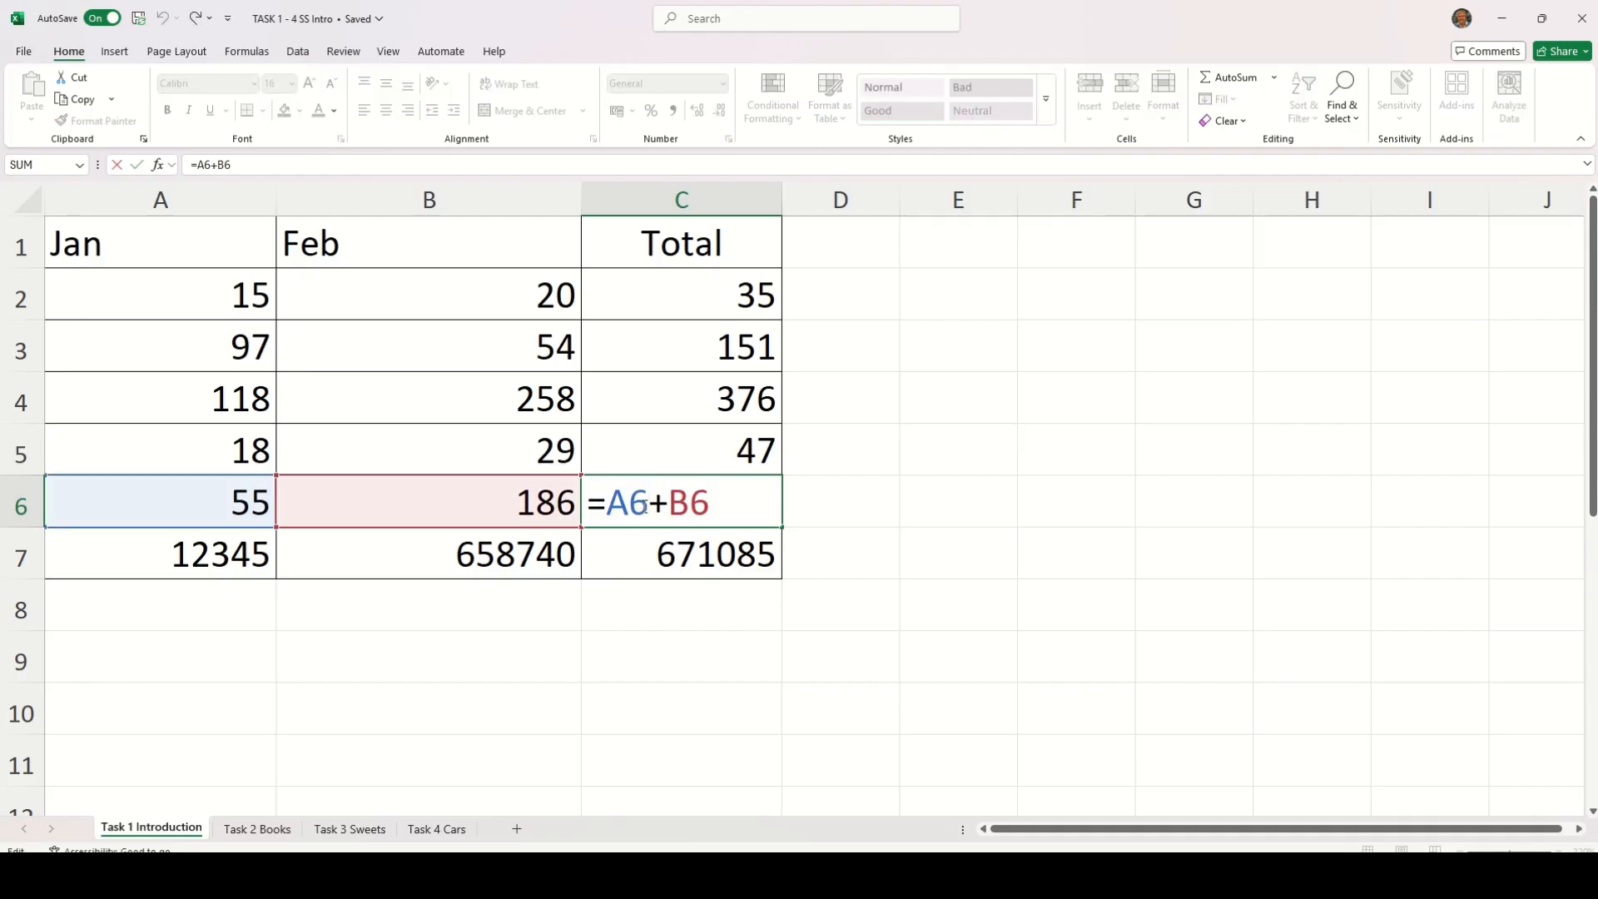
pyautogui.press('Return')
pyautogui.press('Return')
pyautogui.doubleClick(647, 542)
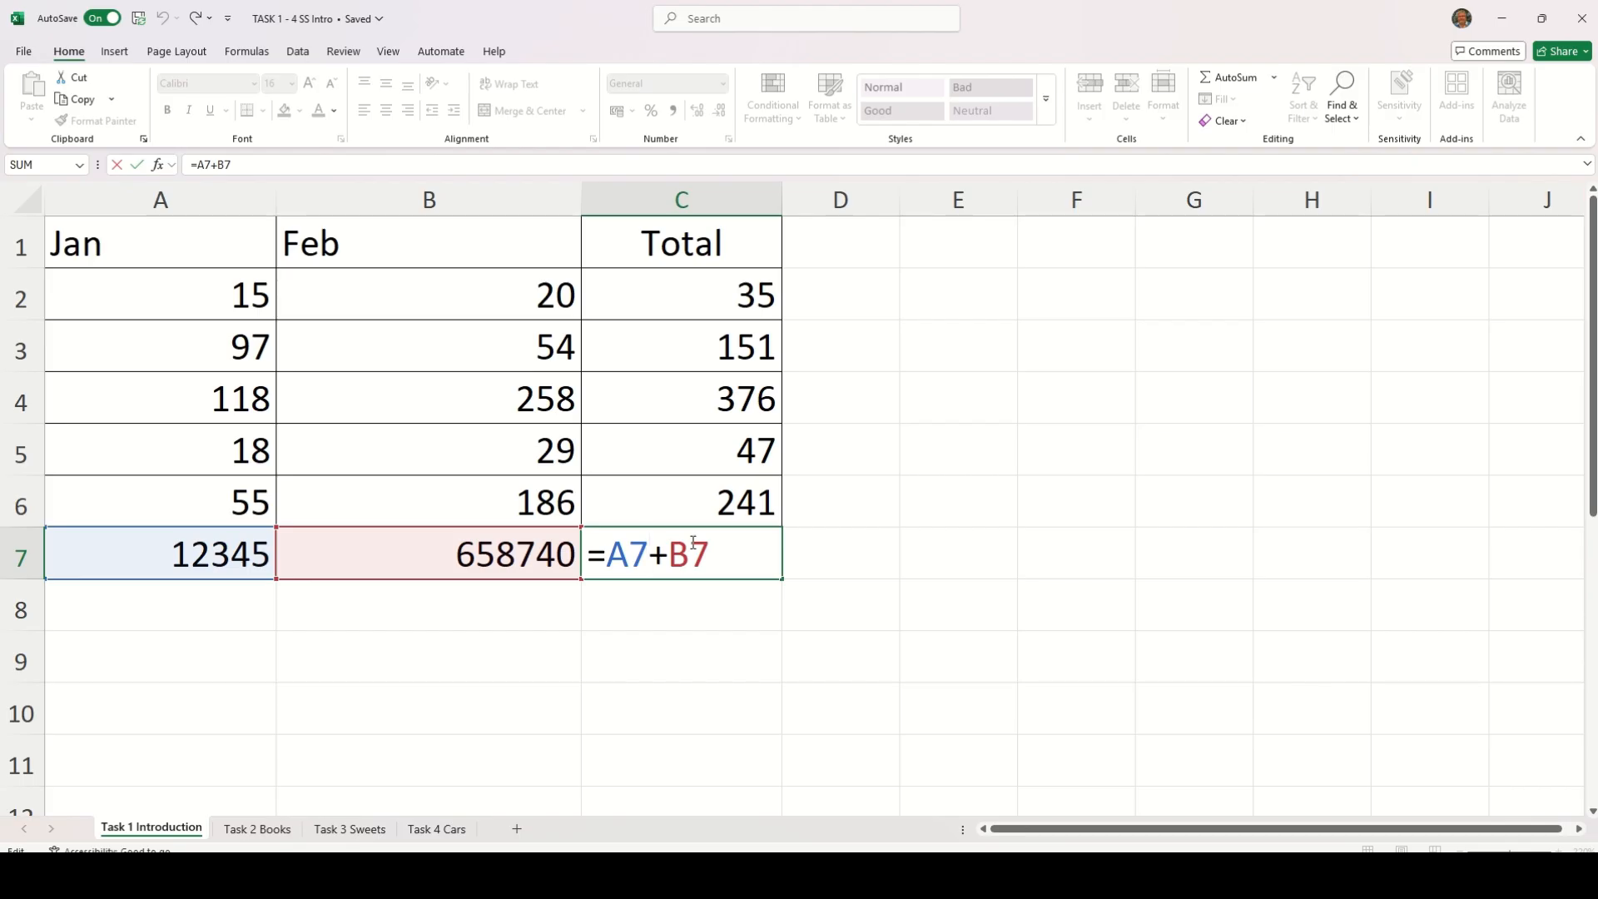
pyautogui.press('Return')
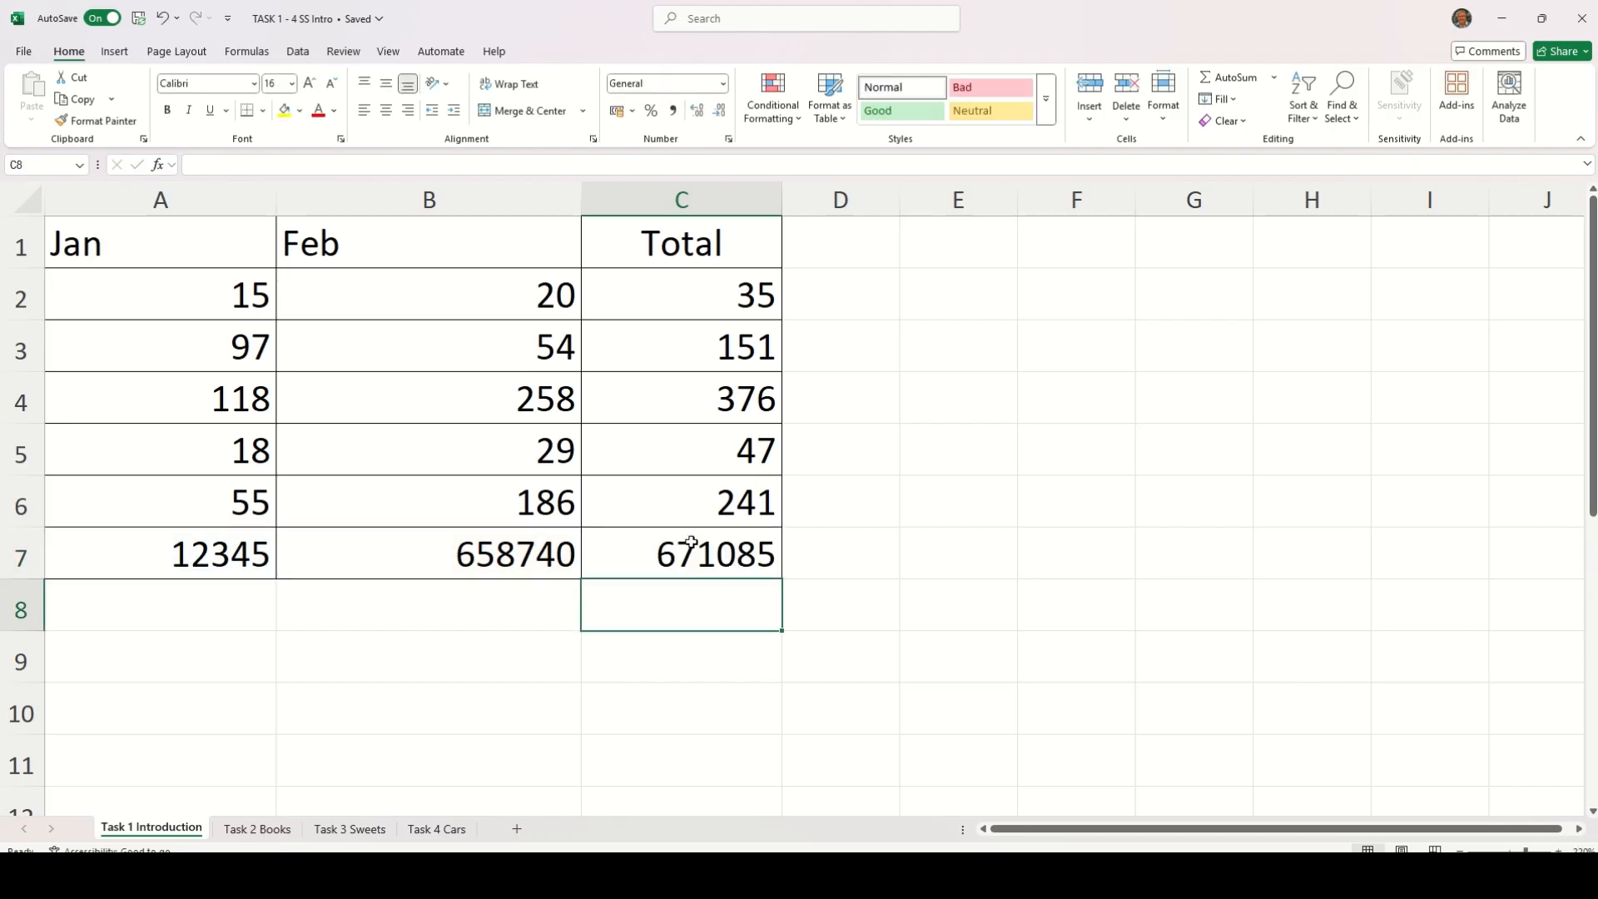
# On the Task 2 Books sheet, total the TRAVEL row in E4 with AutoSum over B4:D4
pyautogui.click(258, 829)
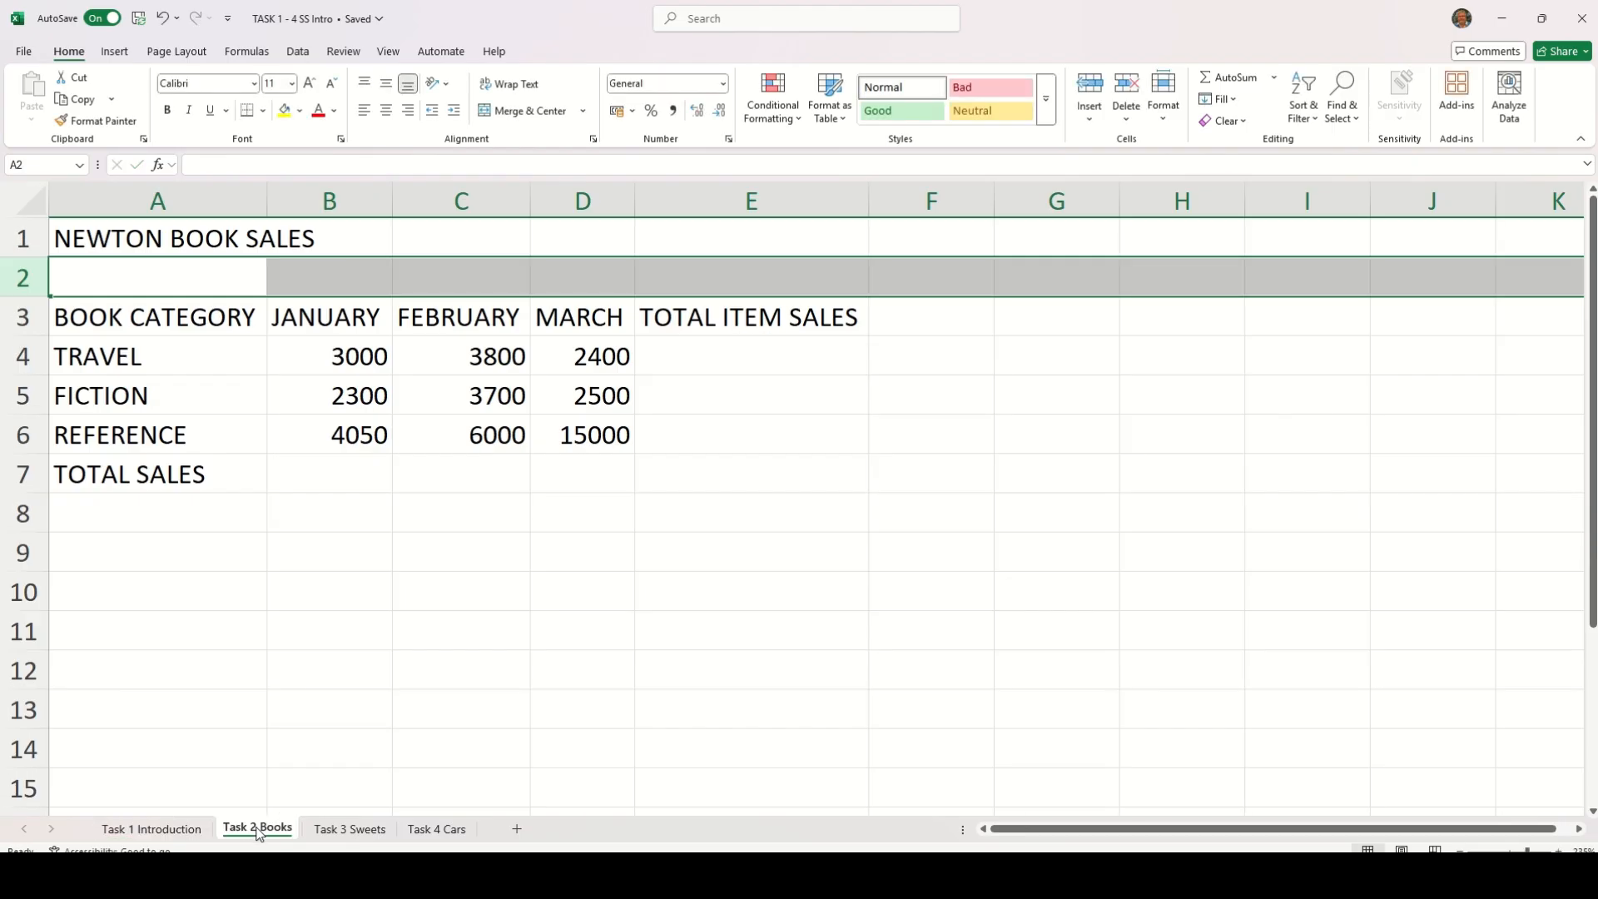
pyautogui.click(726, 355)
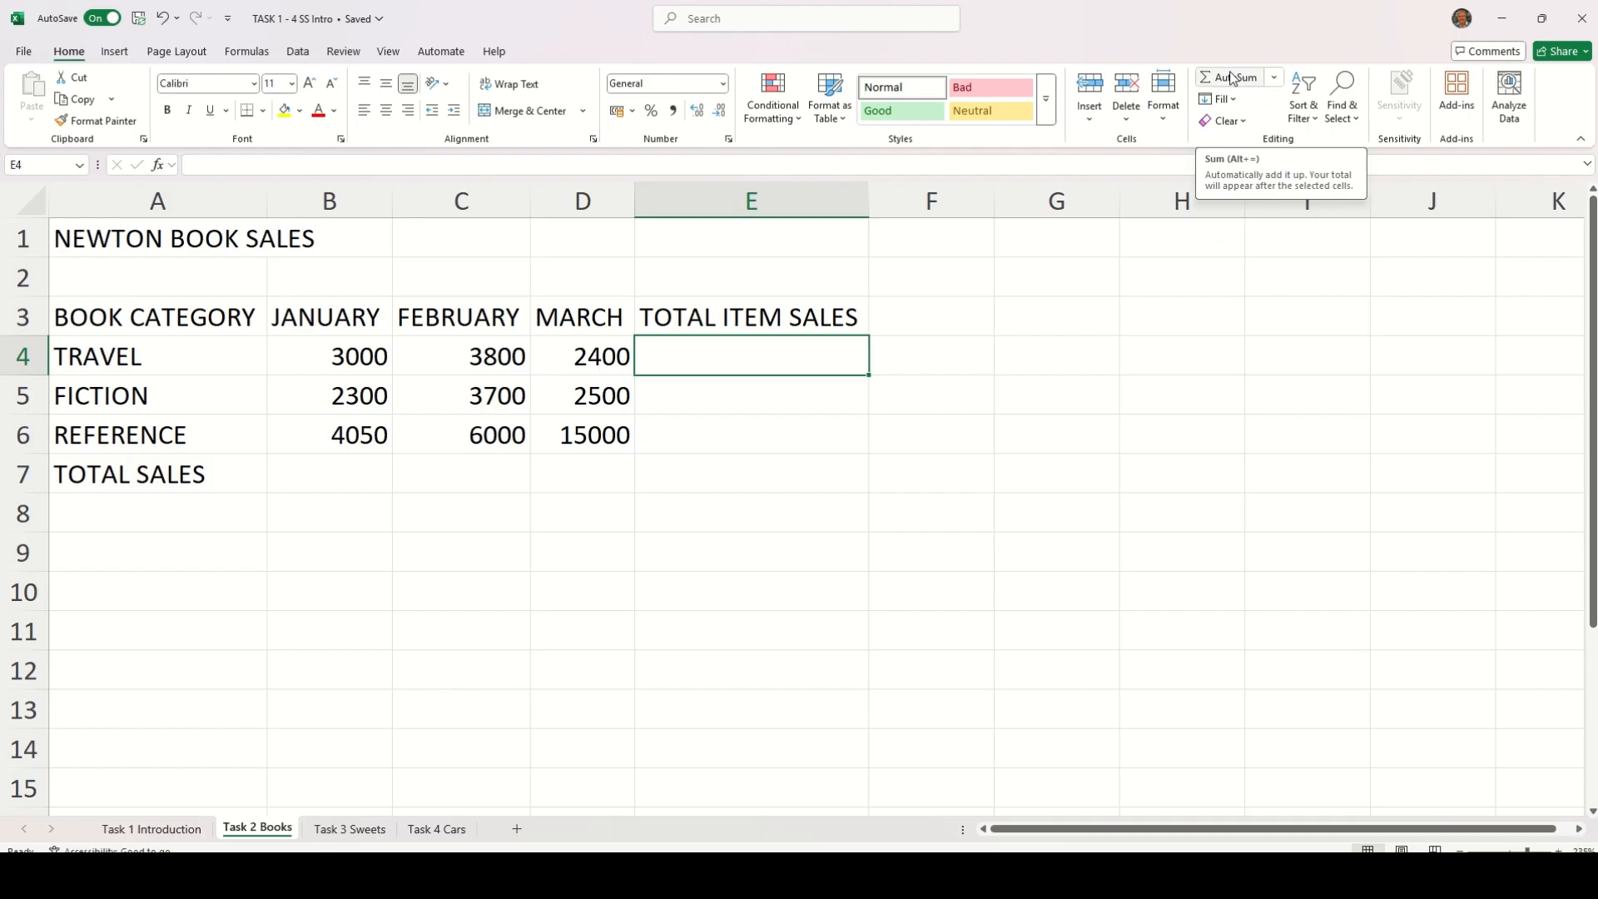
pyautogui.click(1232, 77)
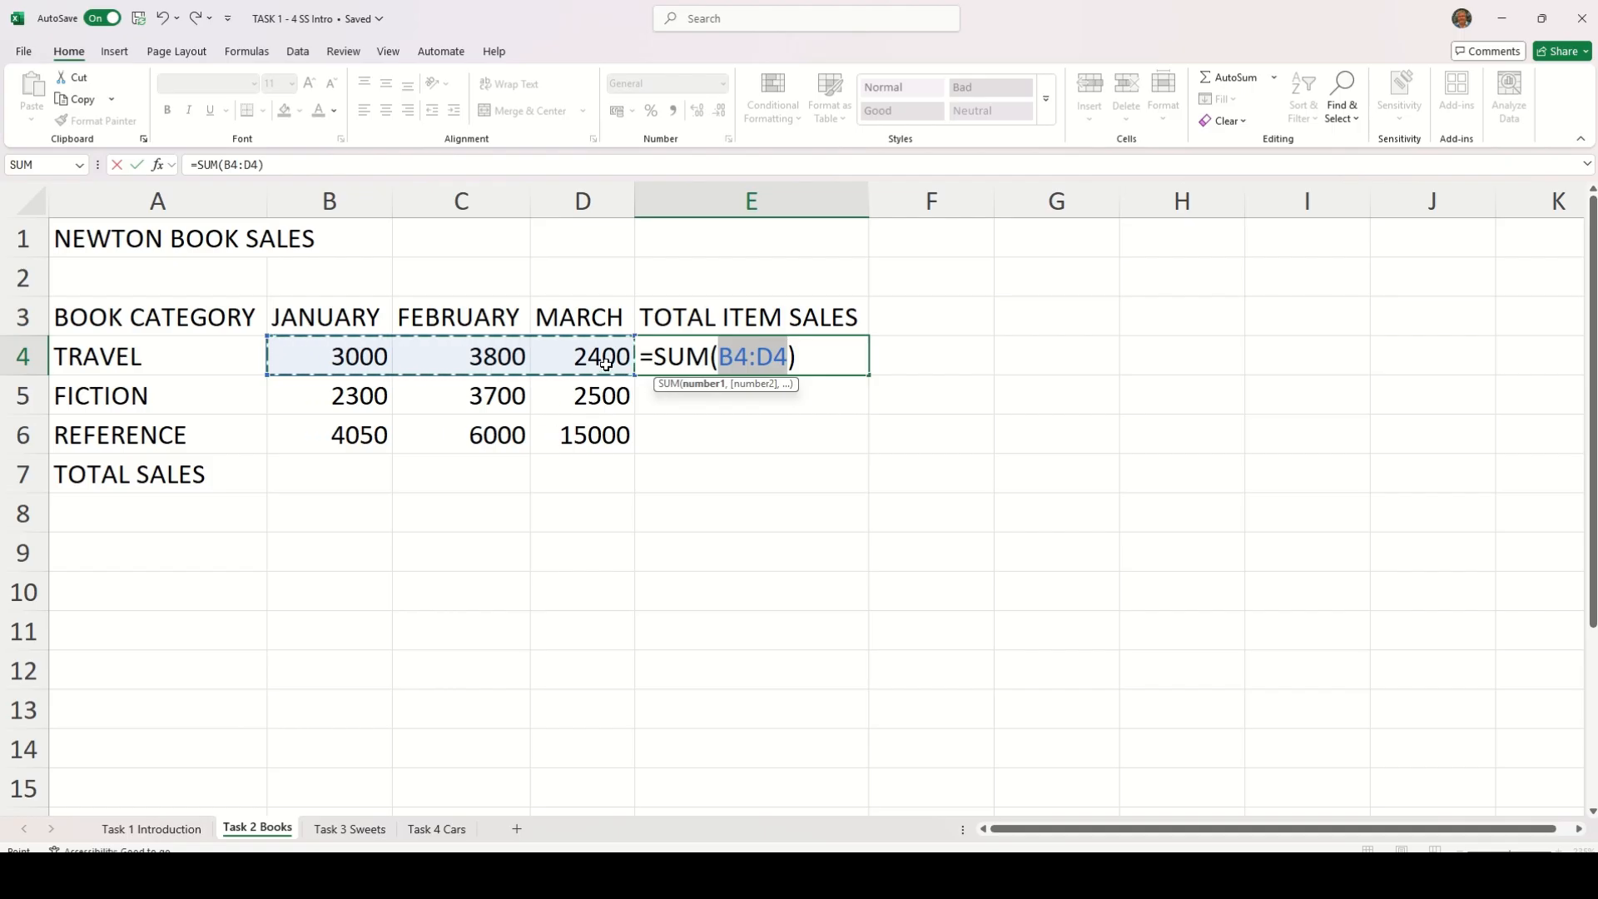
pyautogui.press('Return')
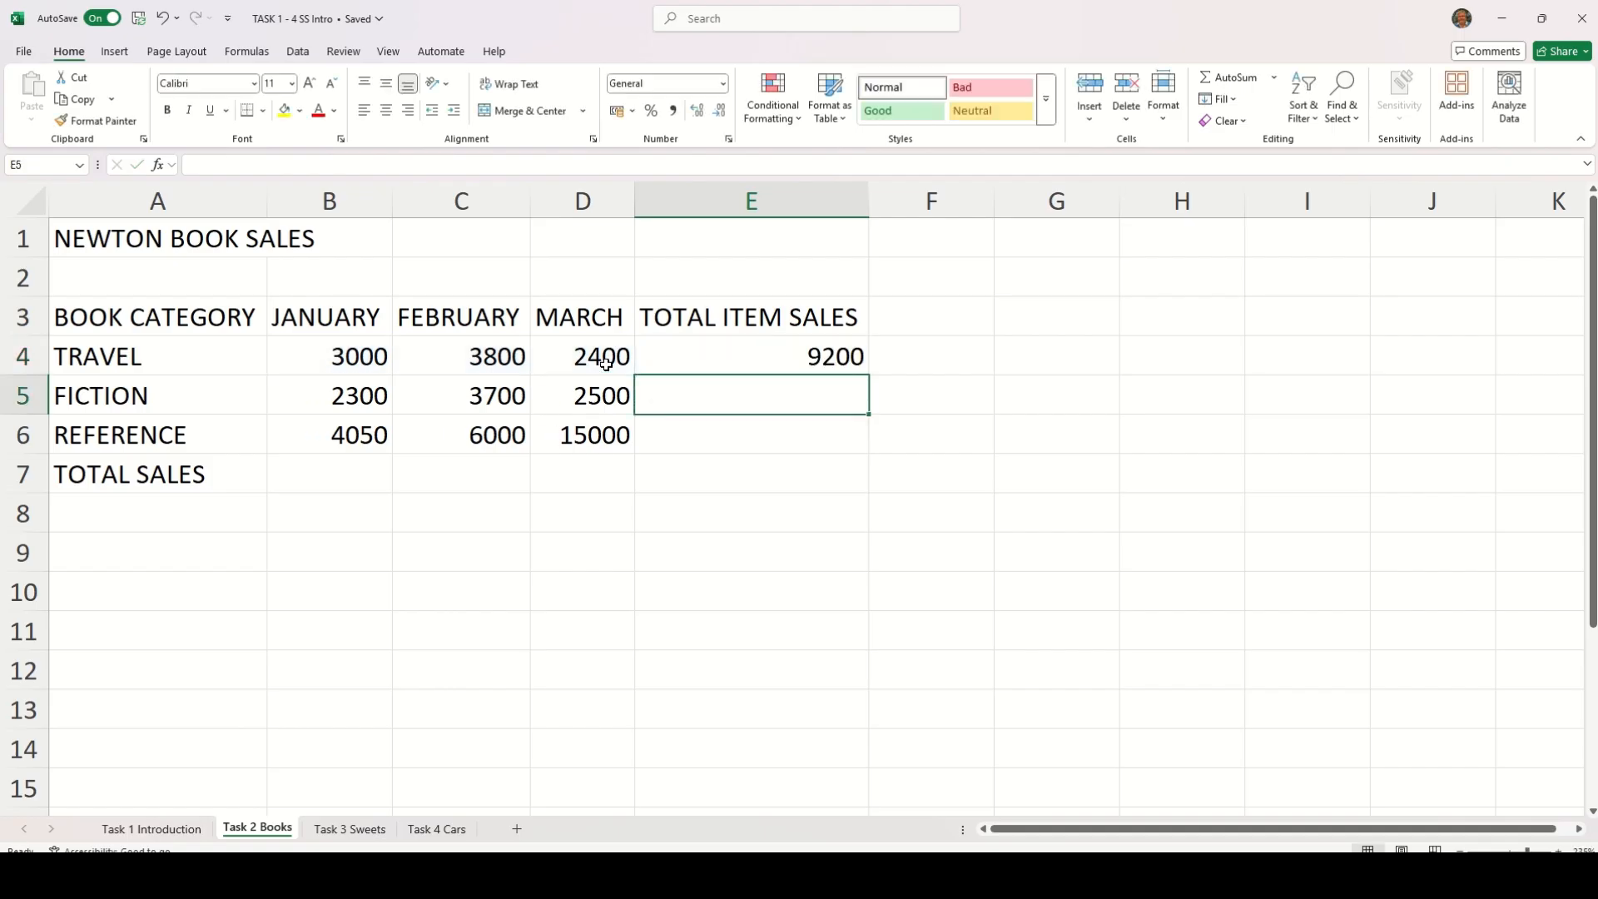
# Fill the TRAVEL total formula in E4 down to E6 for the FICTION and REFERENCE rows
pyautogui.click(823, 350)
pyautogui.moveTo(868, 376); pyautogui.dragTo(868, 447)
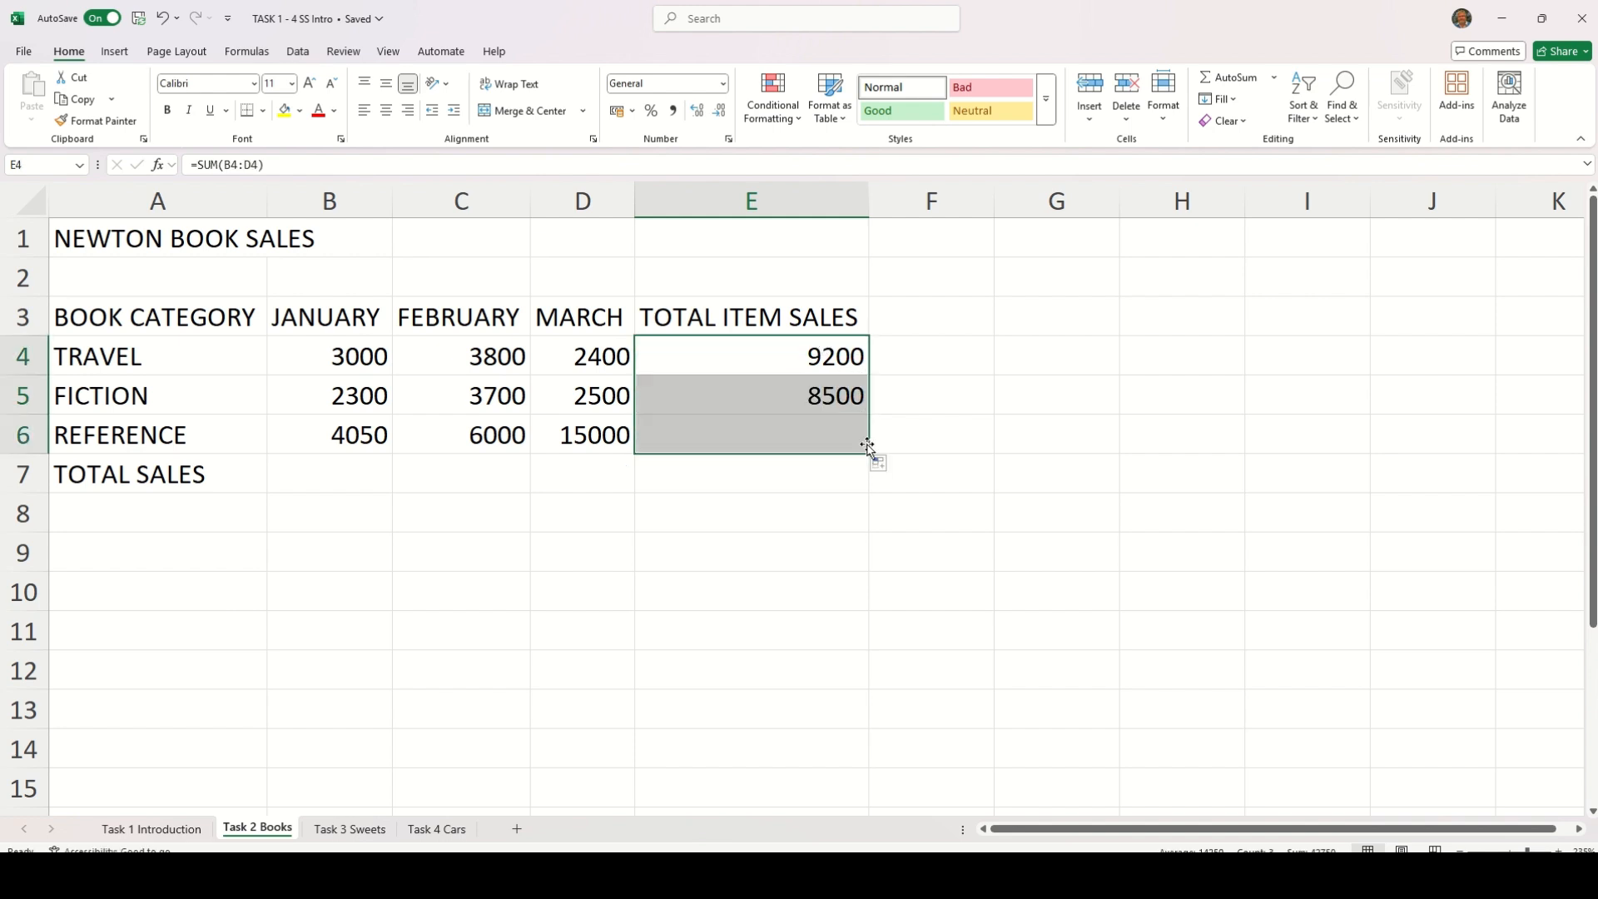
pyautogui.click(778, 512)
# Examine the TOTAL ITEM SALES formulas in E4 and E5, checking which month cells each one adds
pyautogui.click(772, 355)
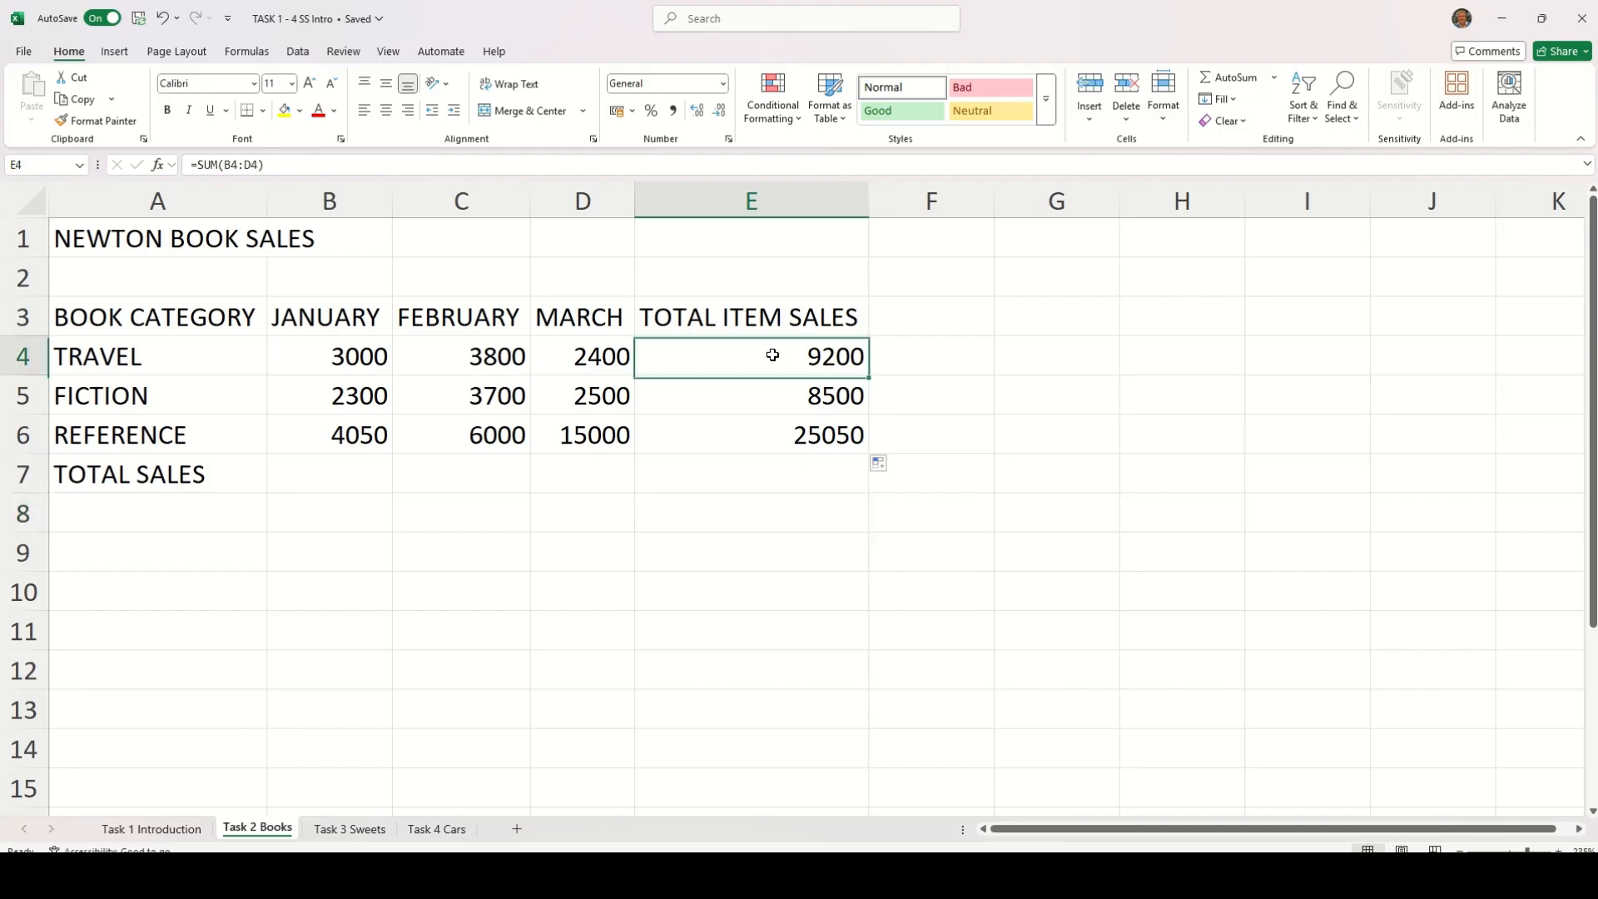
pyautogui.doubleClick(749, 360)
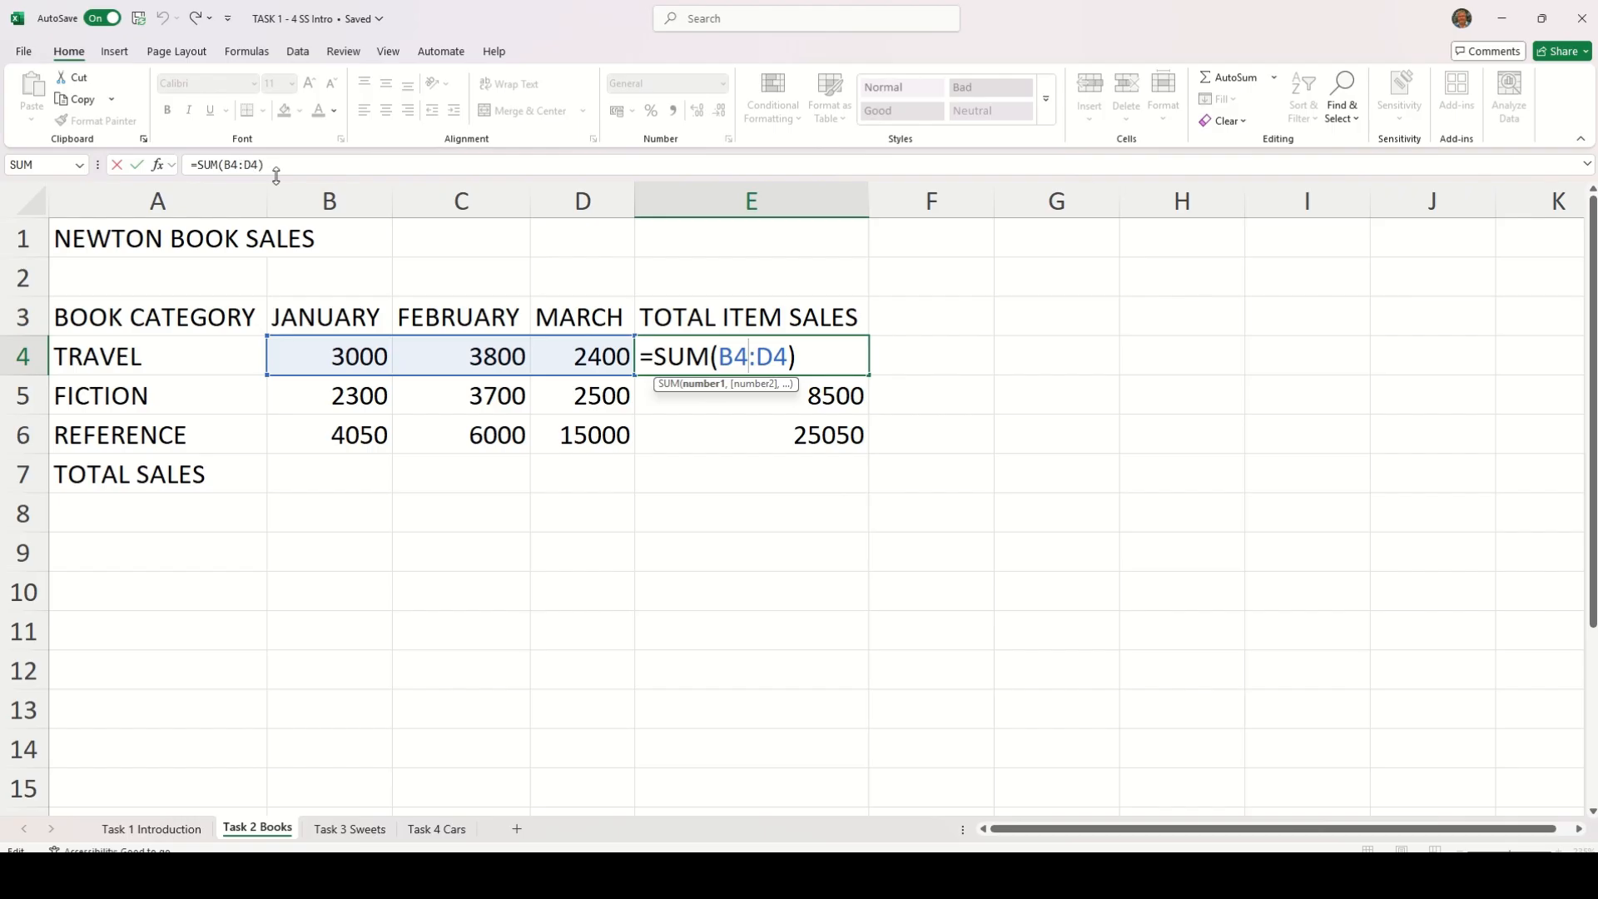
pyautogui.press('Return')
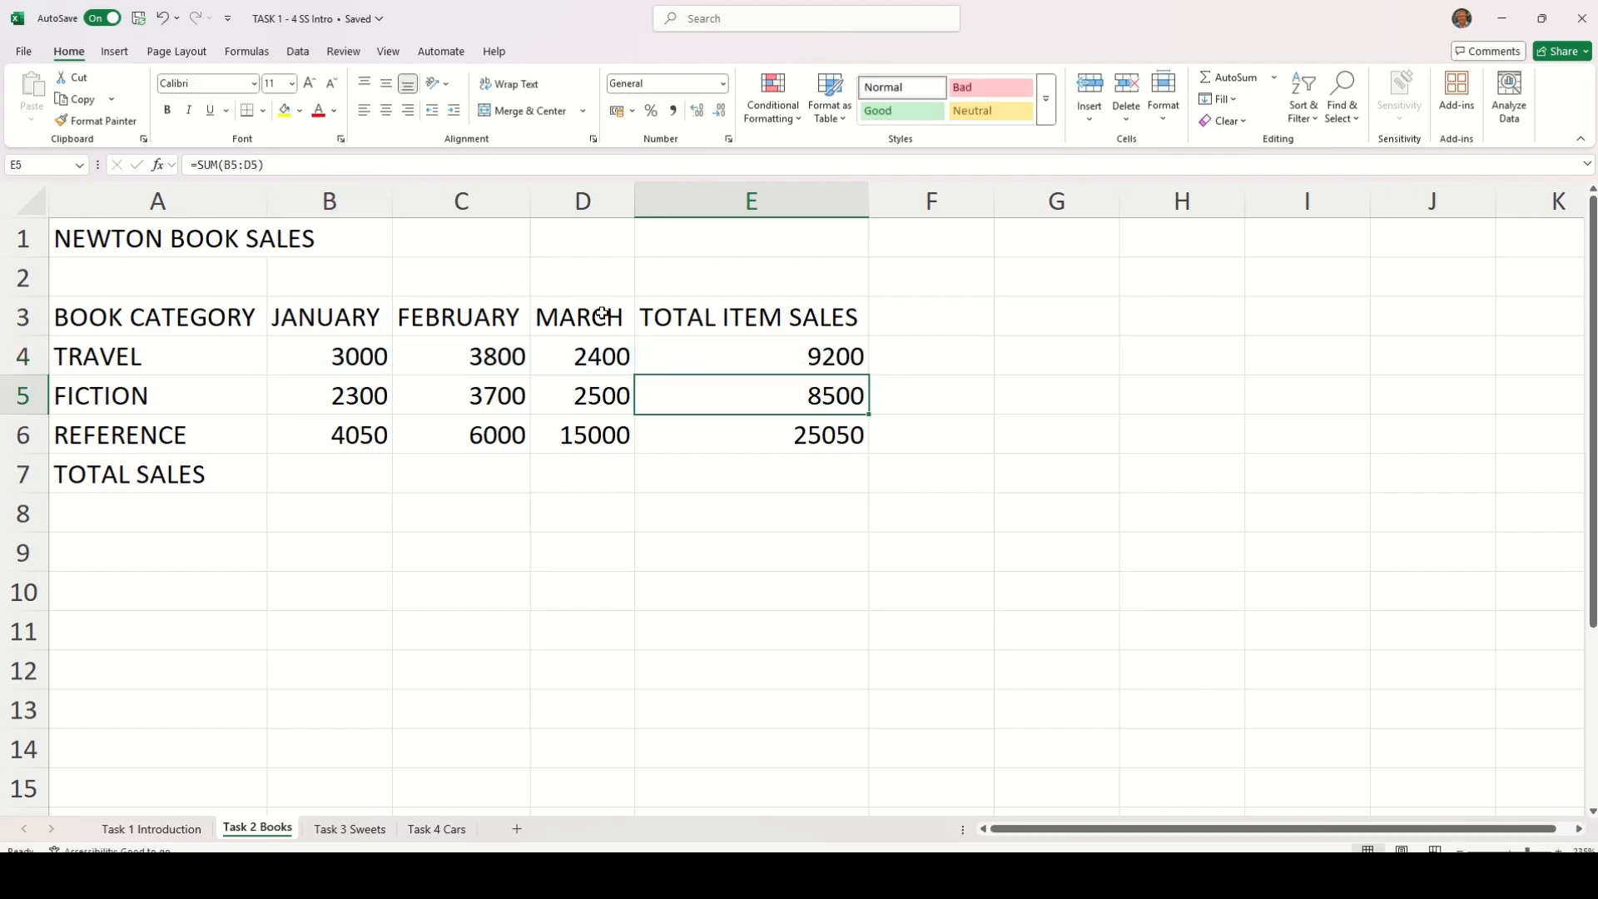
pyautogui.doubleClick(676, 393)
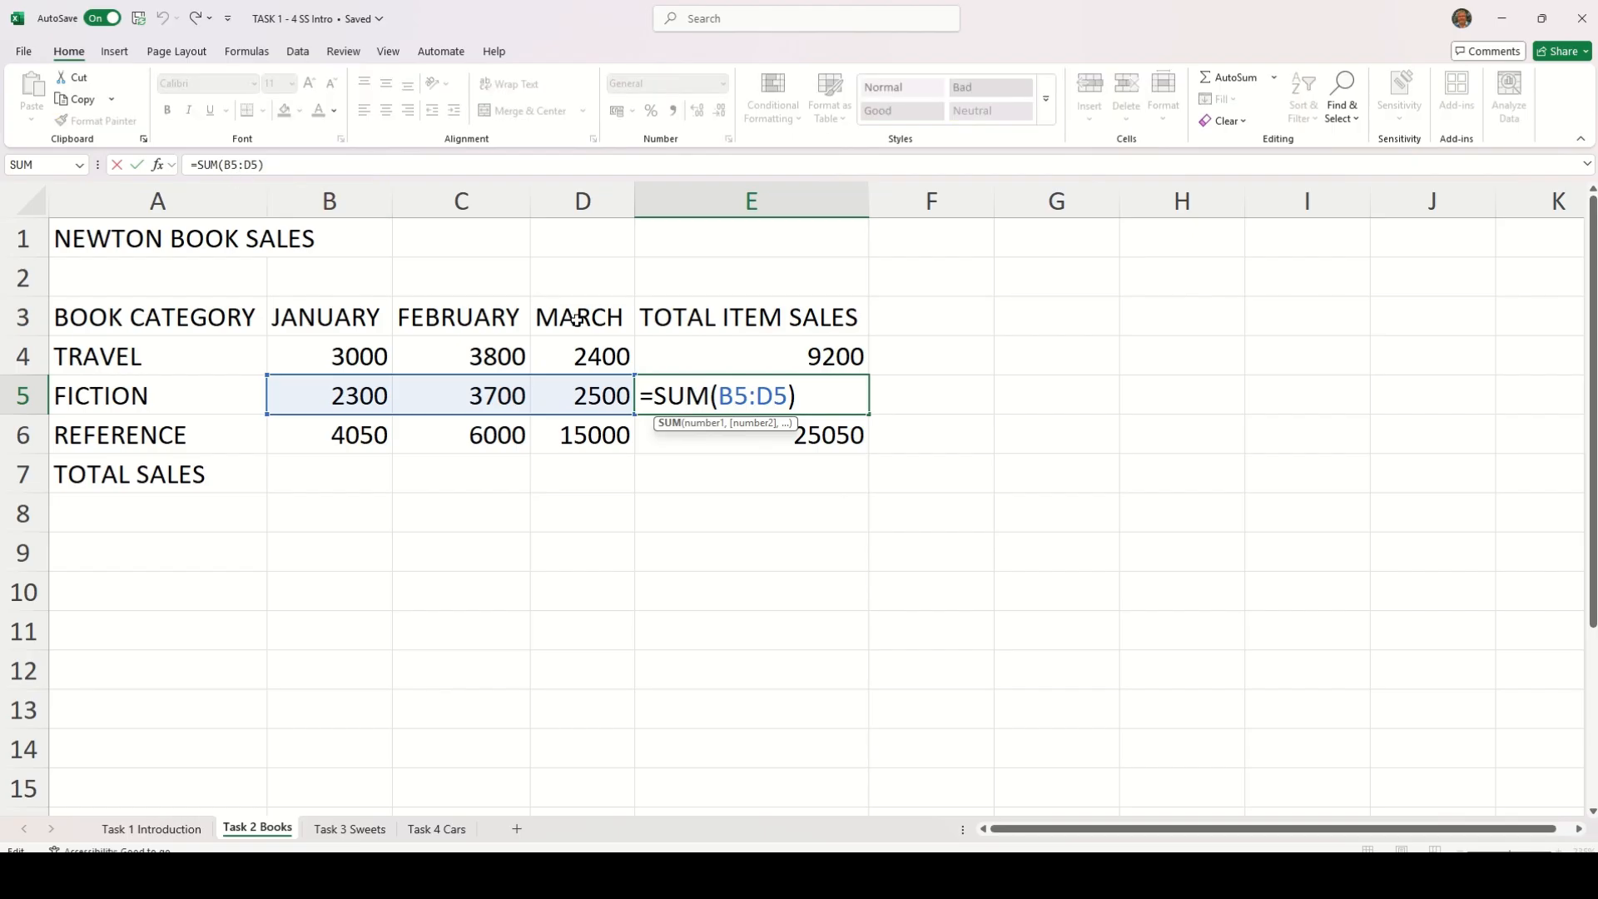
pyautogui.press('Return')
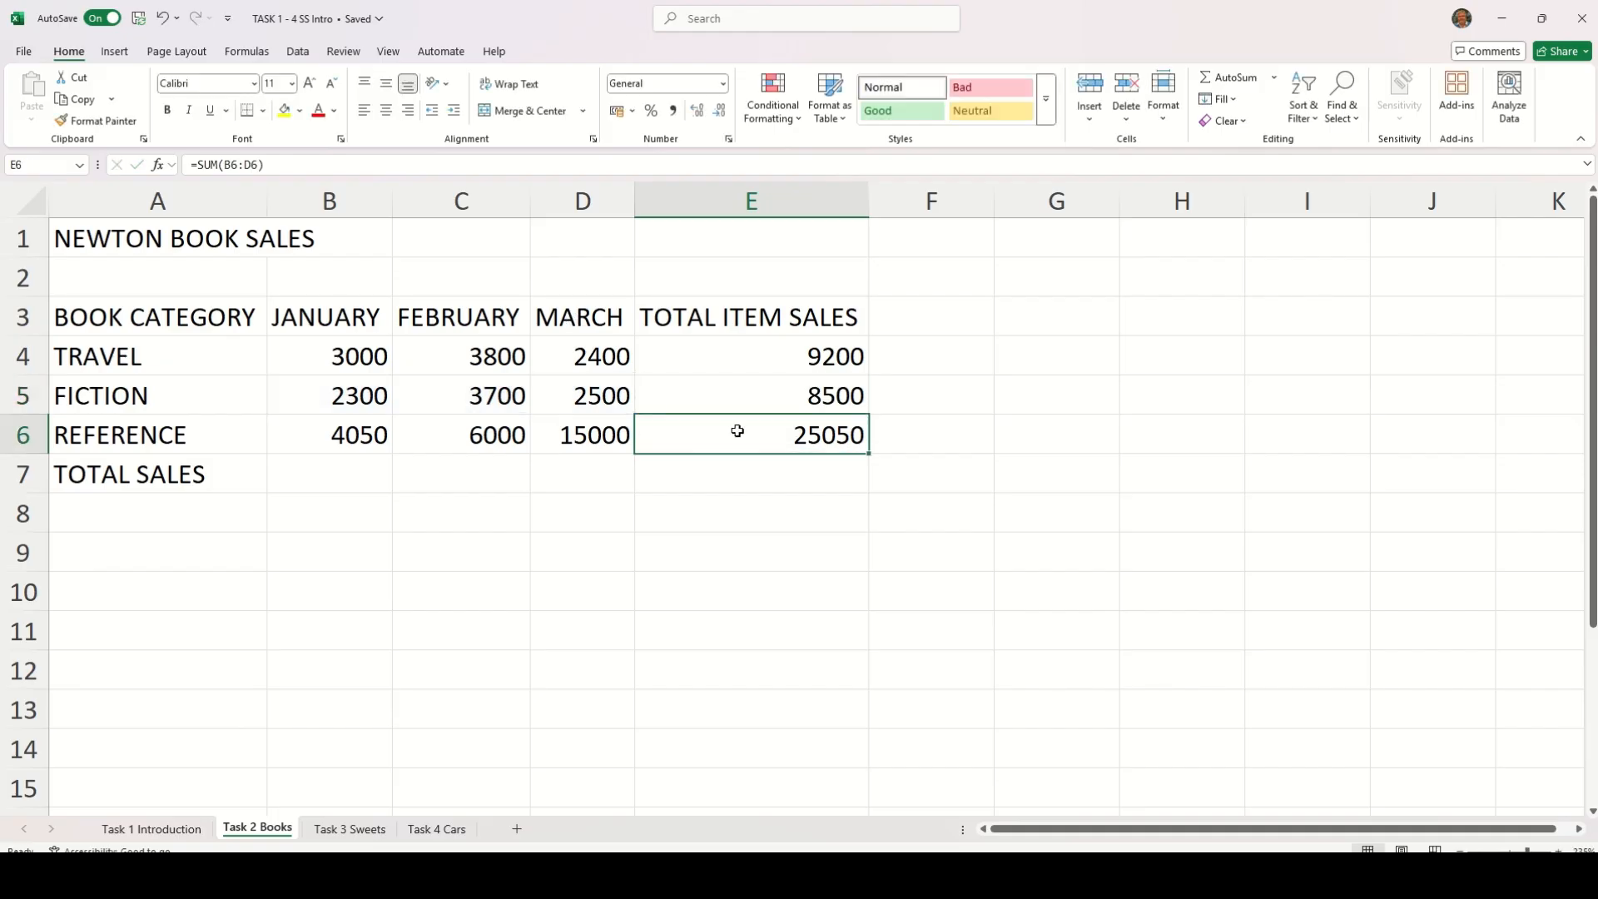
# Clear the copied totals in E6 and E5, and total the FICTION row again in E5 with AutoSum over B5:D5
pyautogui.press('Delete')
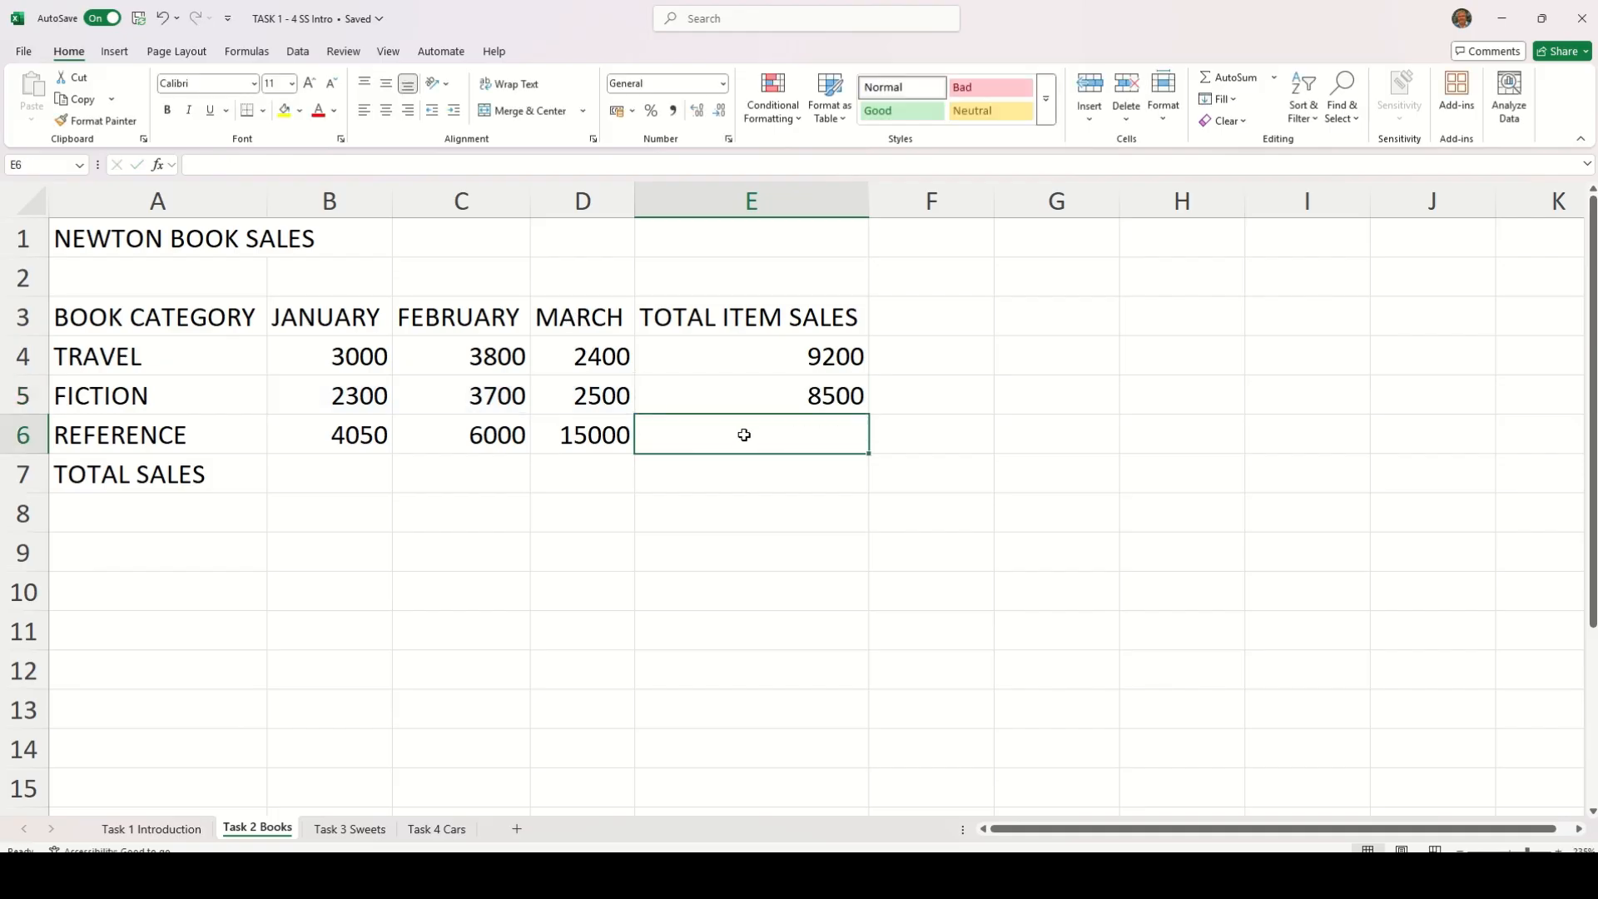
pyautogui.click(747, 396)
pyautogui.press('Delete')
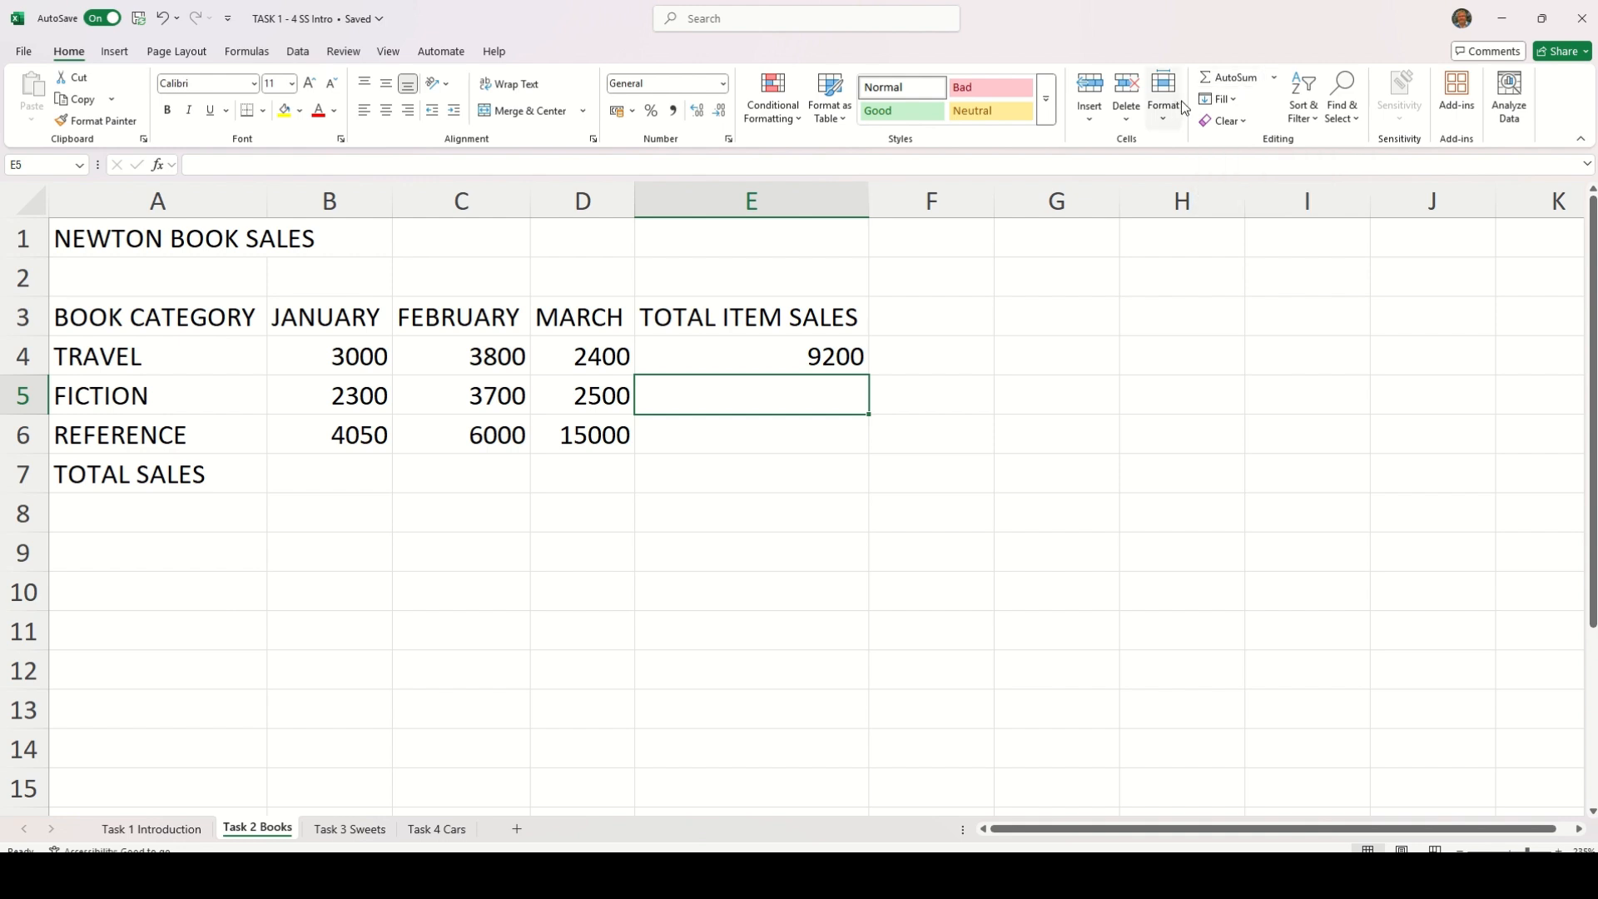
pyautogui.click(1238, 79)
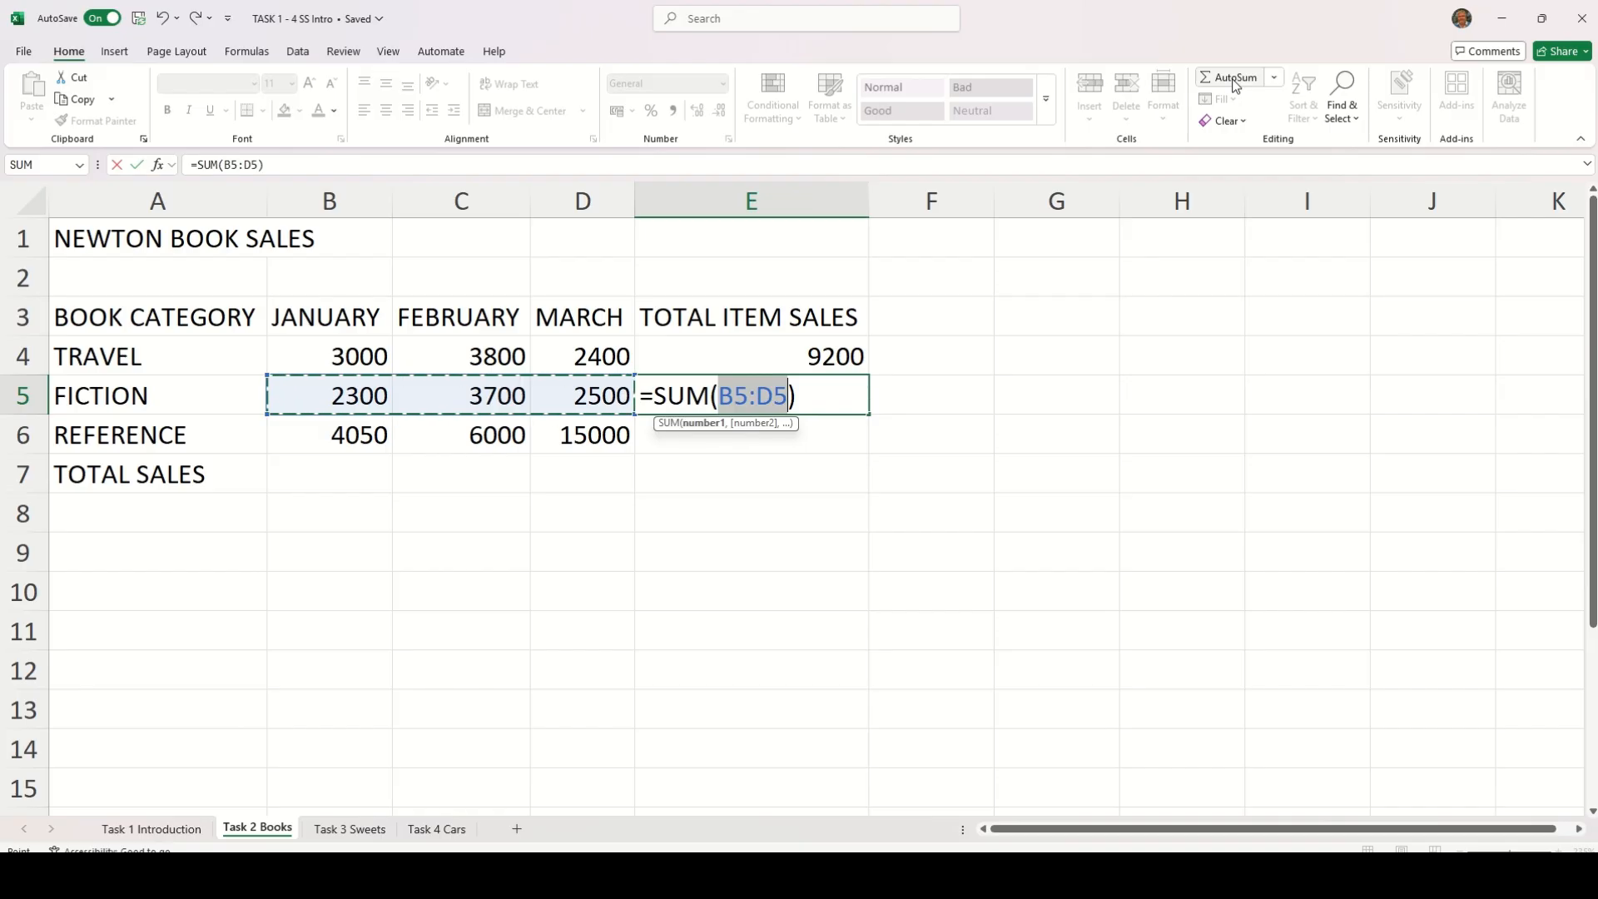
pyautogui.press('Return')
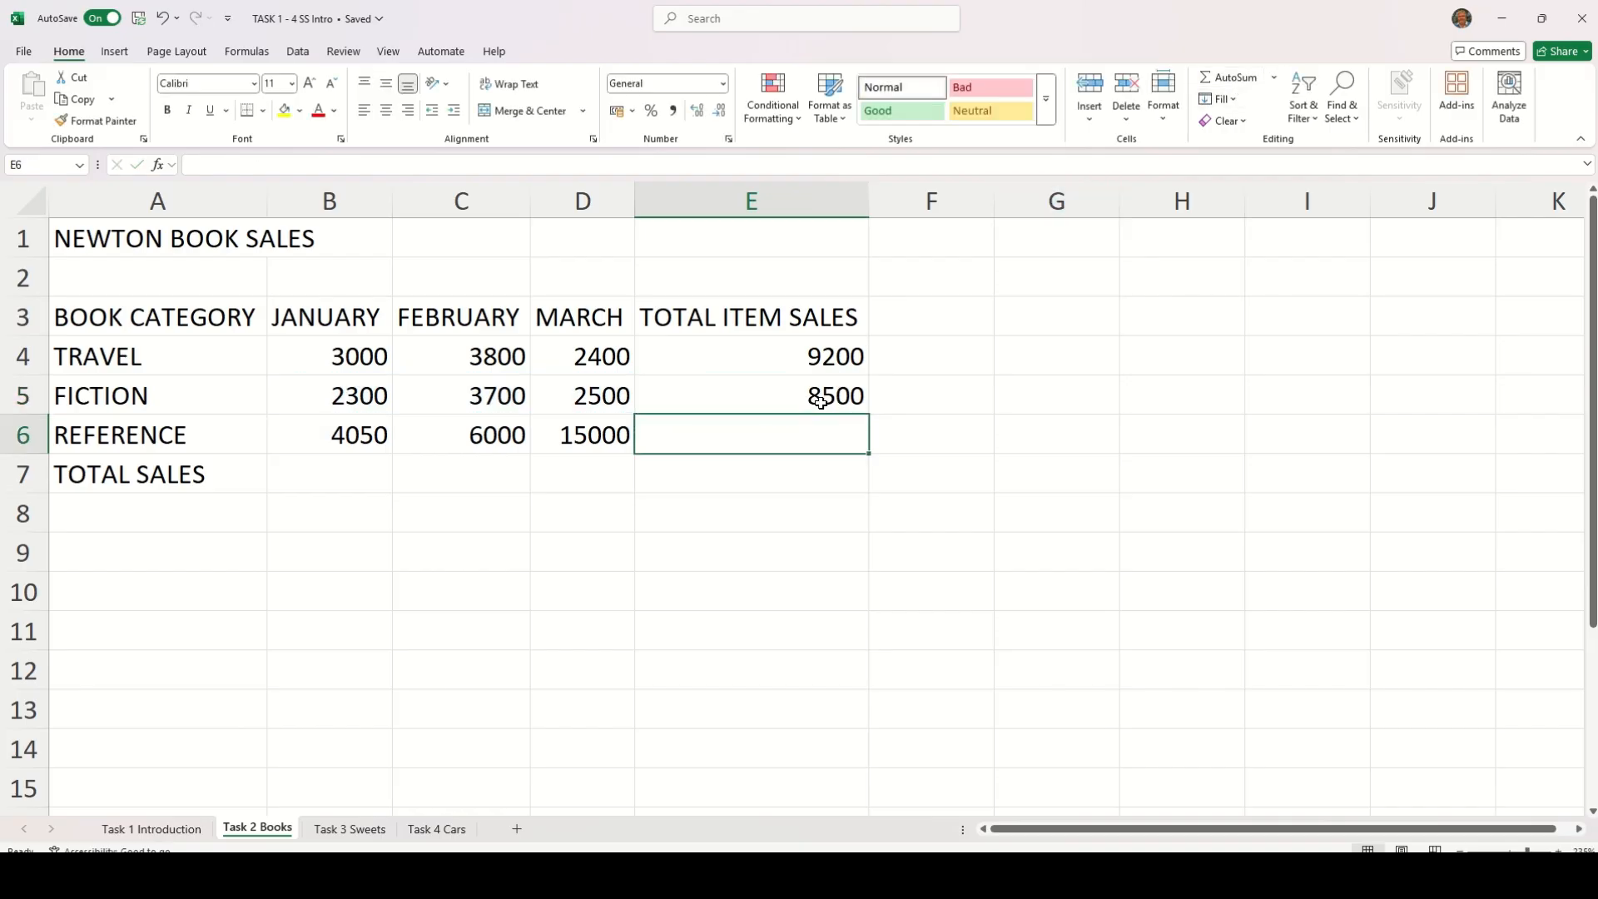
# Total the REFERENCE row in E6 with AutoSum, replacing the suggested range with B6:D6
pyautogui.click(1225, 80)
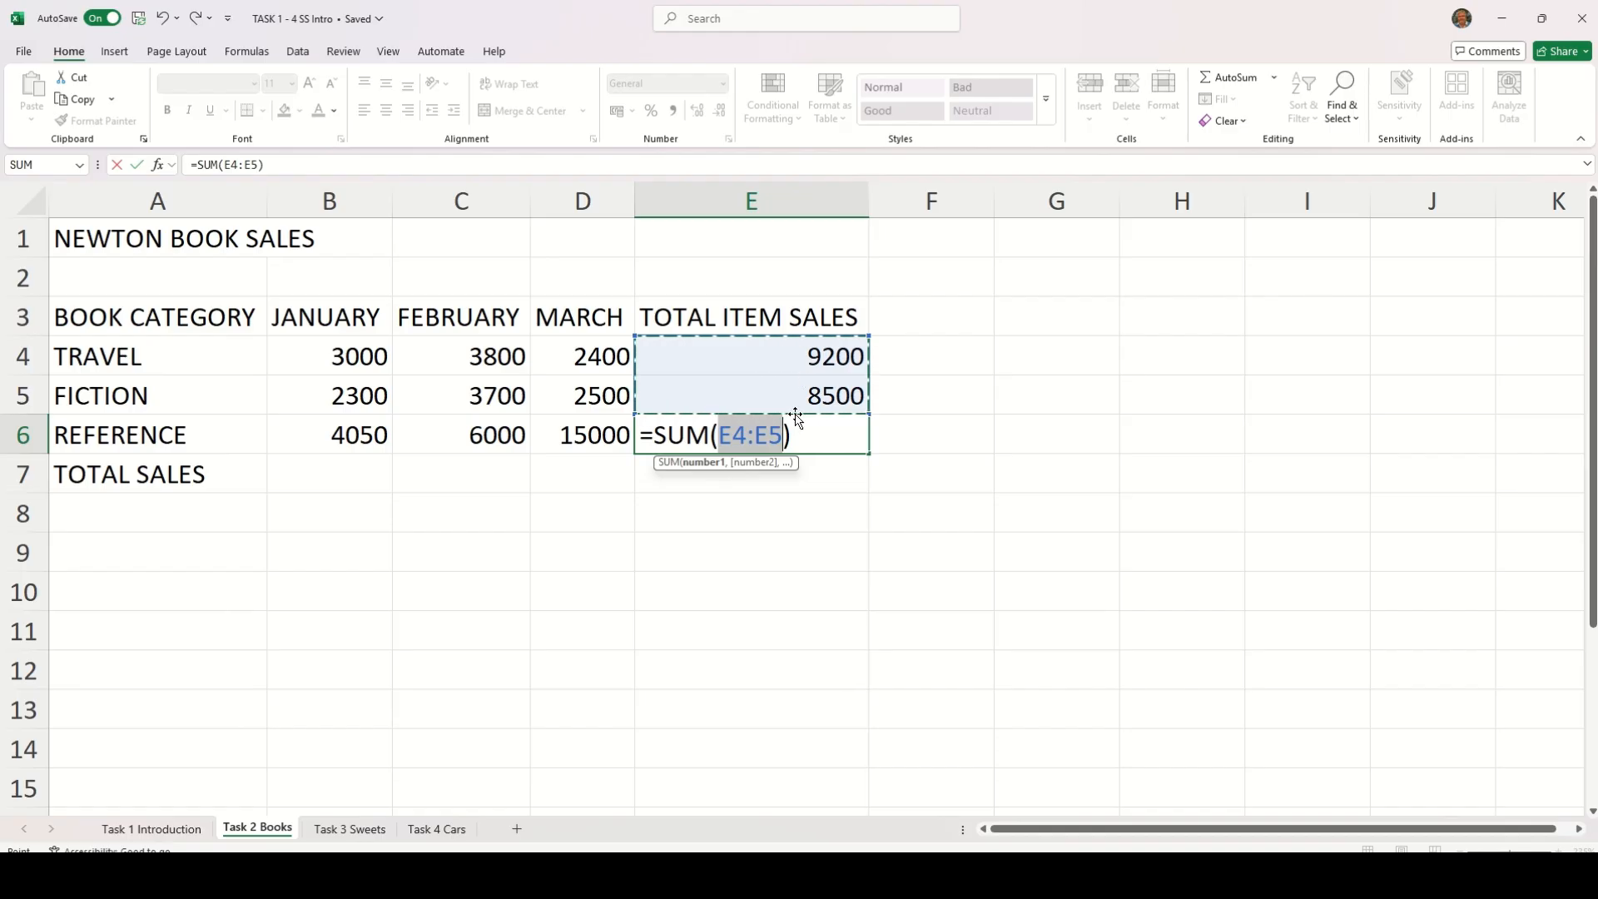
pyautogui.click(566, 436)
pyautogui.moveTo(565, 435); pyautogui.dragTo(363, 437)
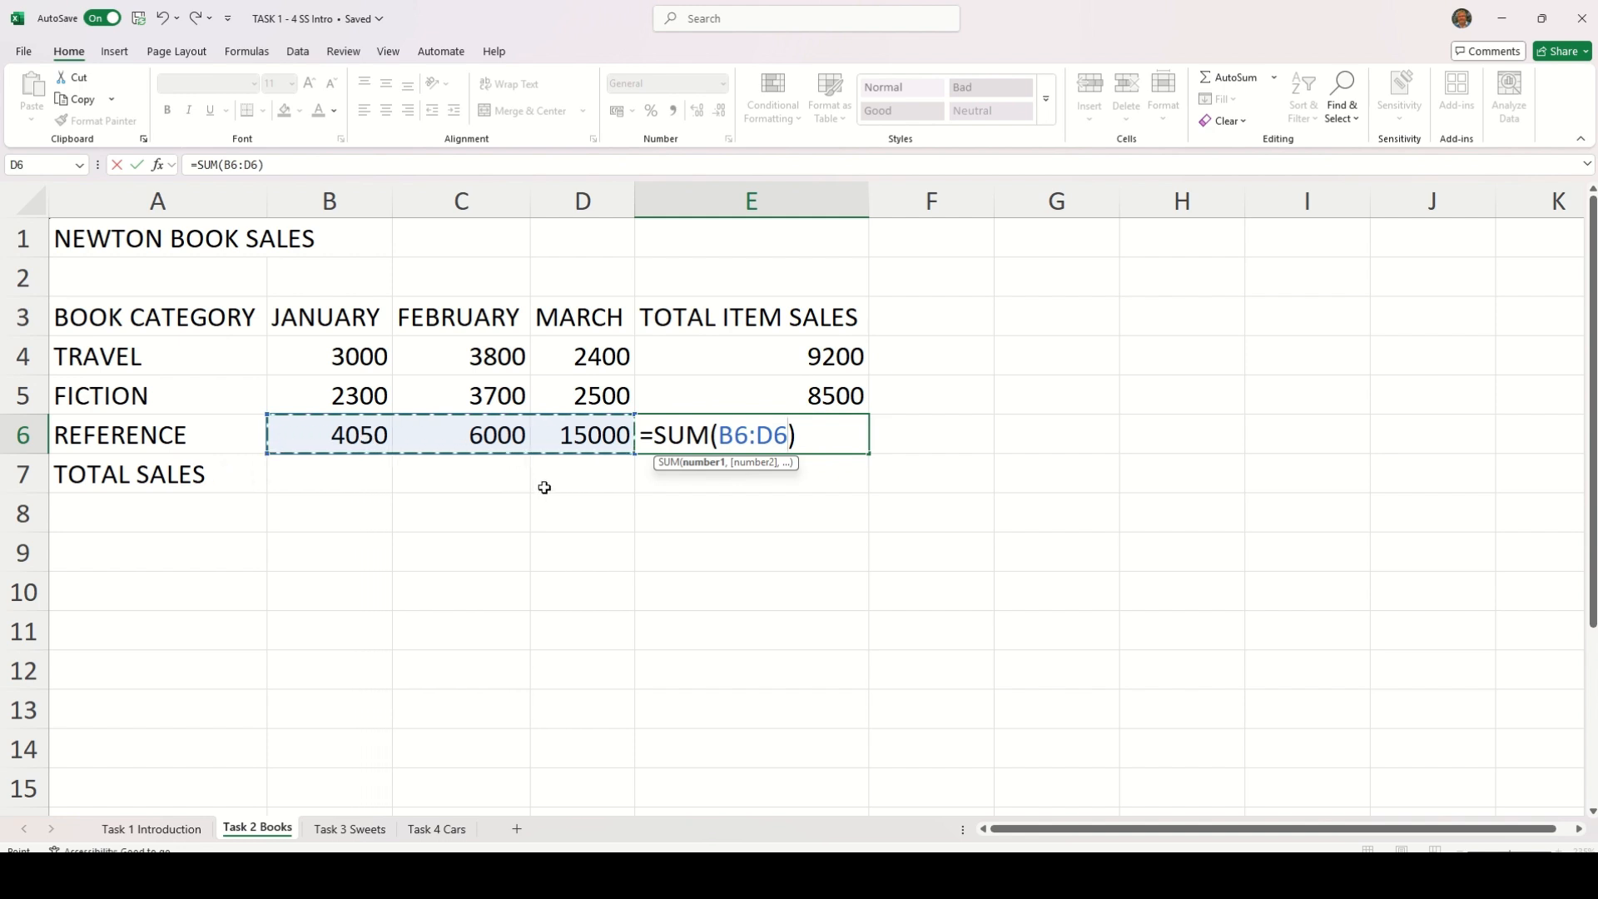
pyautogui.press('Return')
pyautogui.click(739, 520)
pyautogui.click(786, 420)
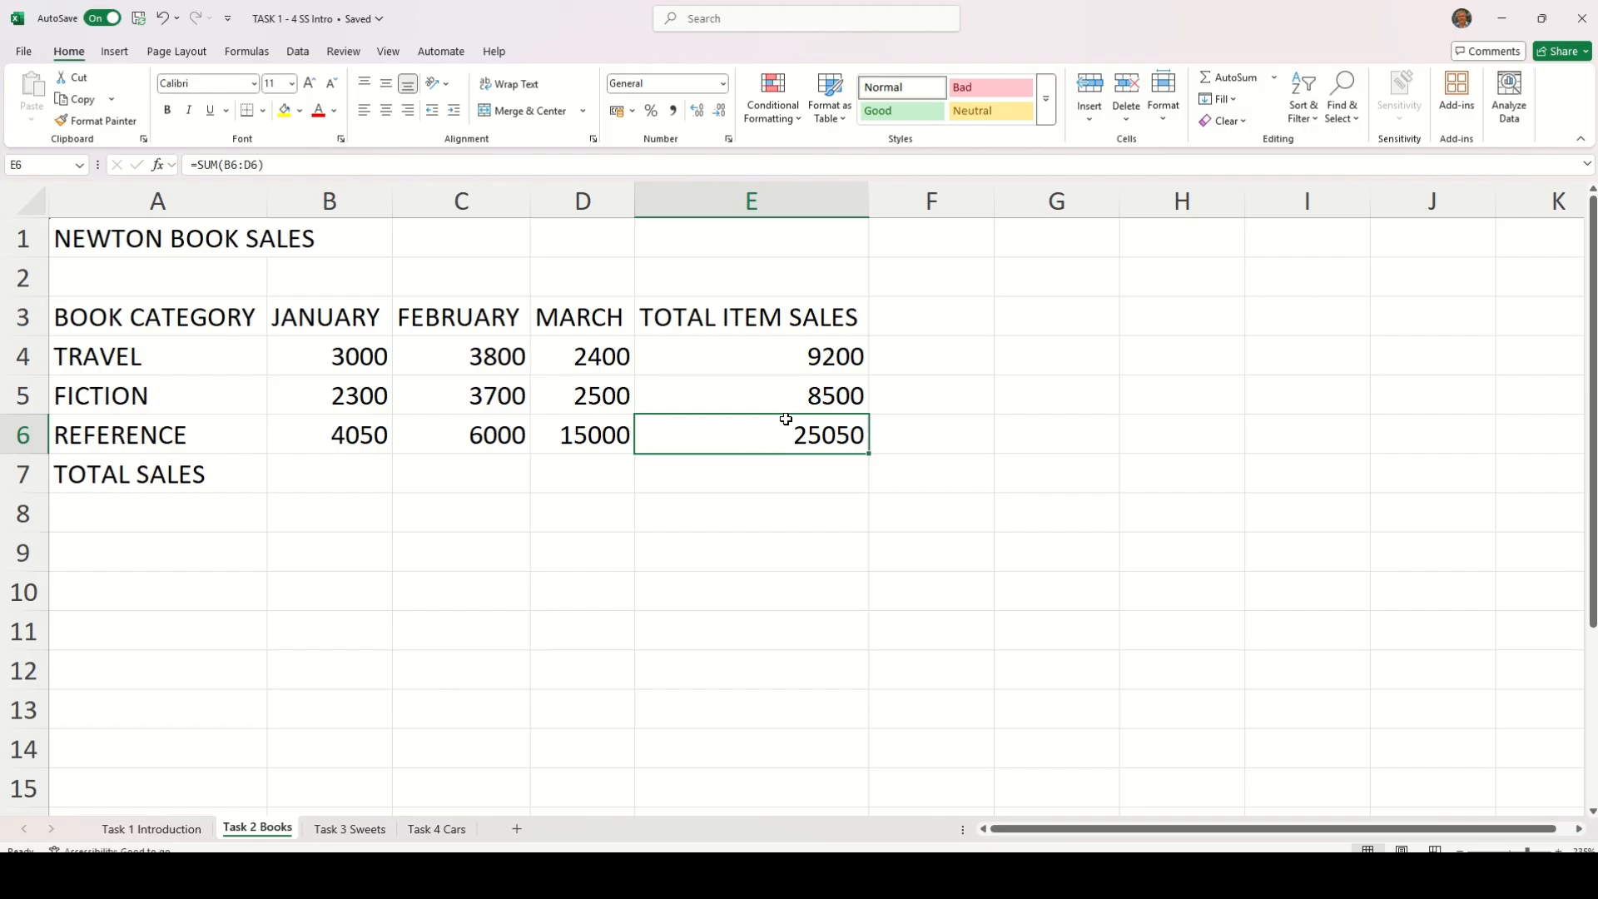
# Clear the REFERENCE total in E6 and recalculate it with AutoSum by selecting the whole range B6:E6 first
pyautogui.press('Delete')
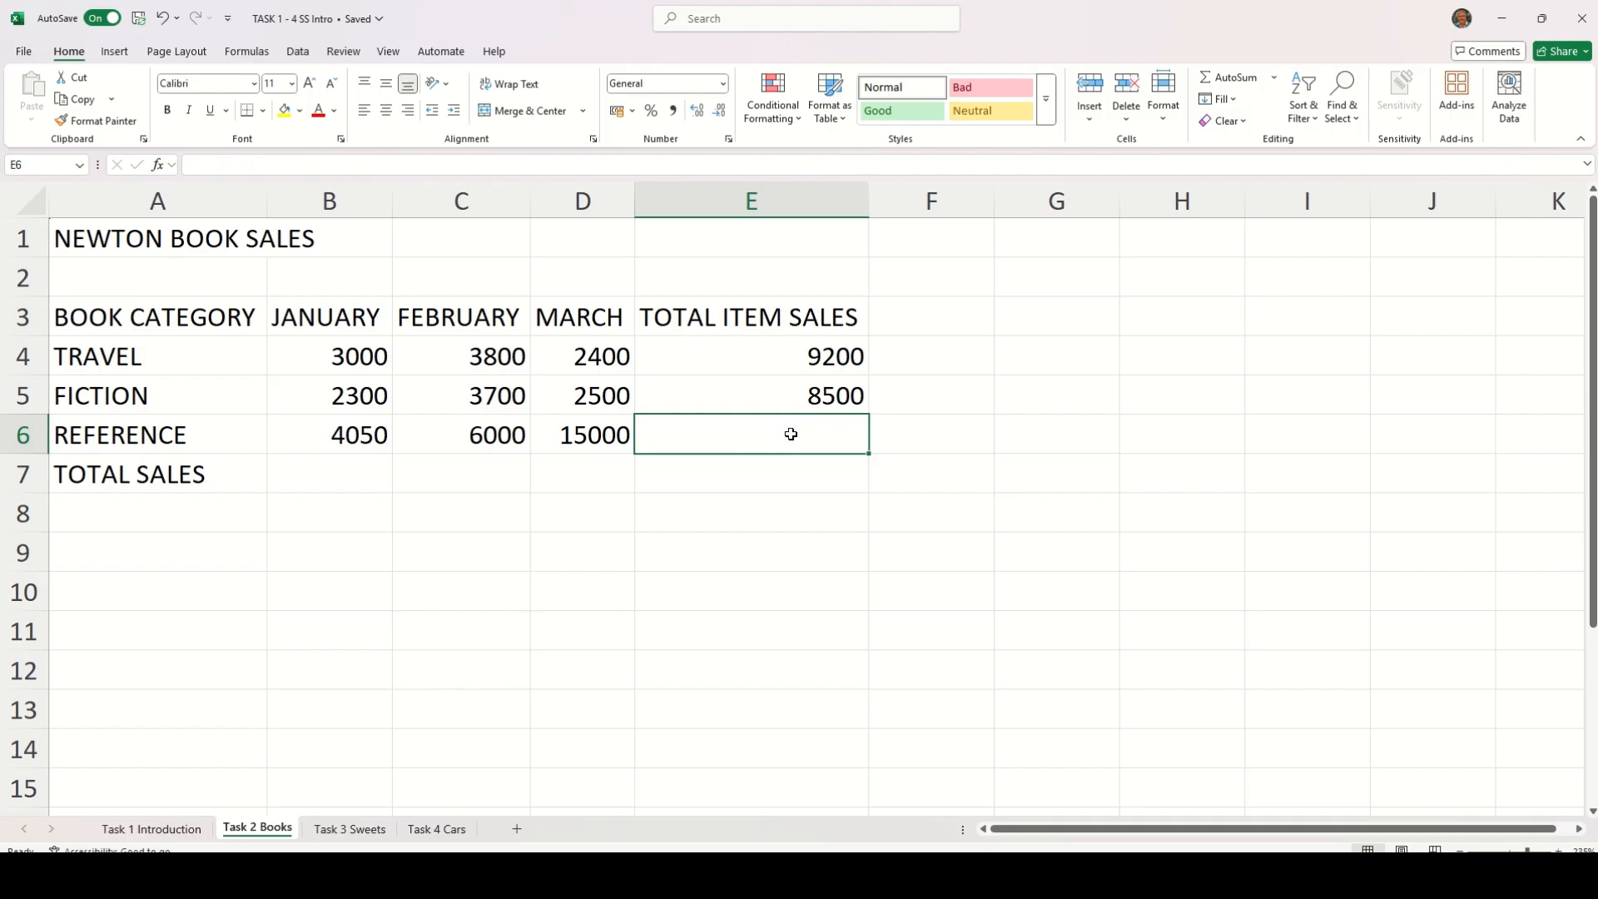
pyautogui.moveTo(785, 434); pyautogui.dragTo(349, 435)
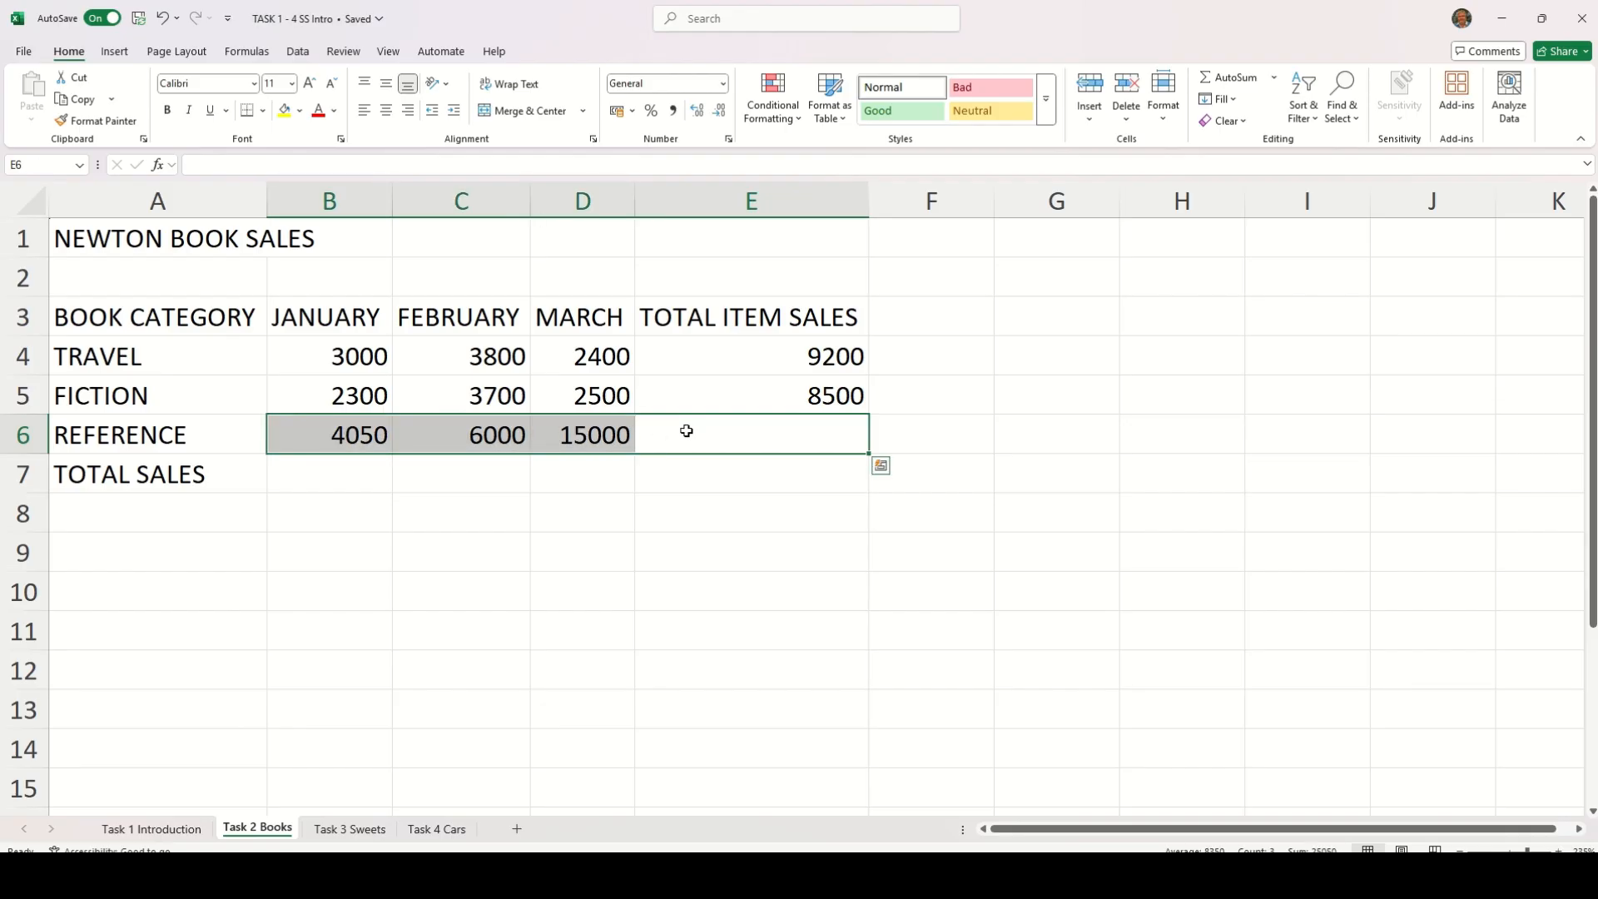
pyautogui.click(1235, 79)
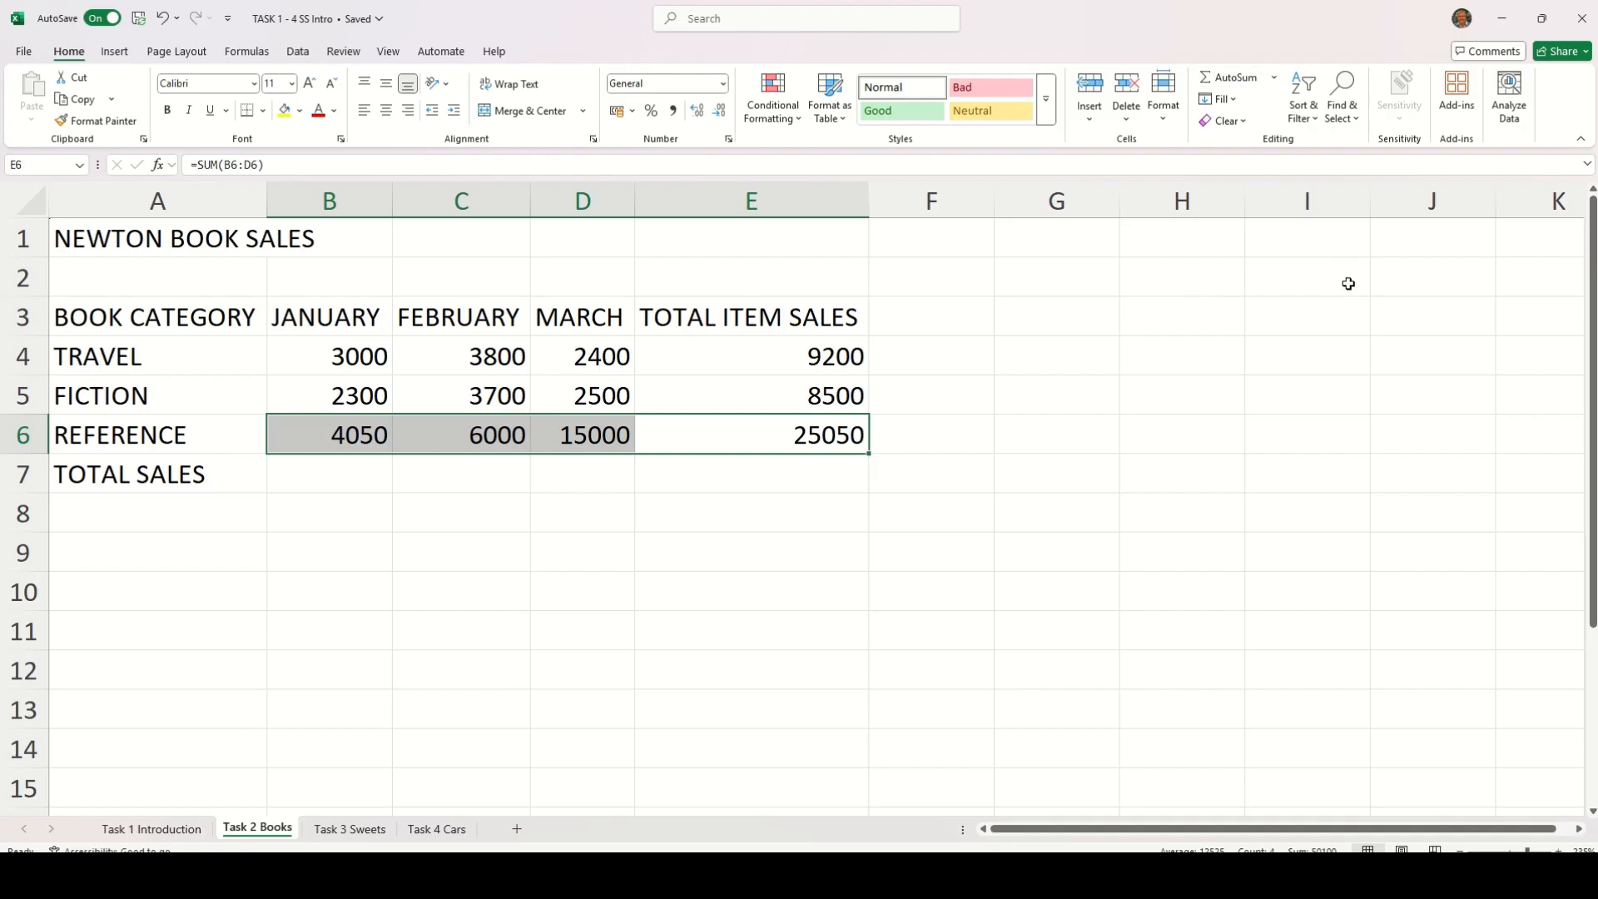
pyautogui.click(1169, 447)
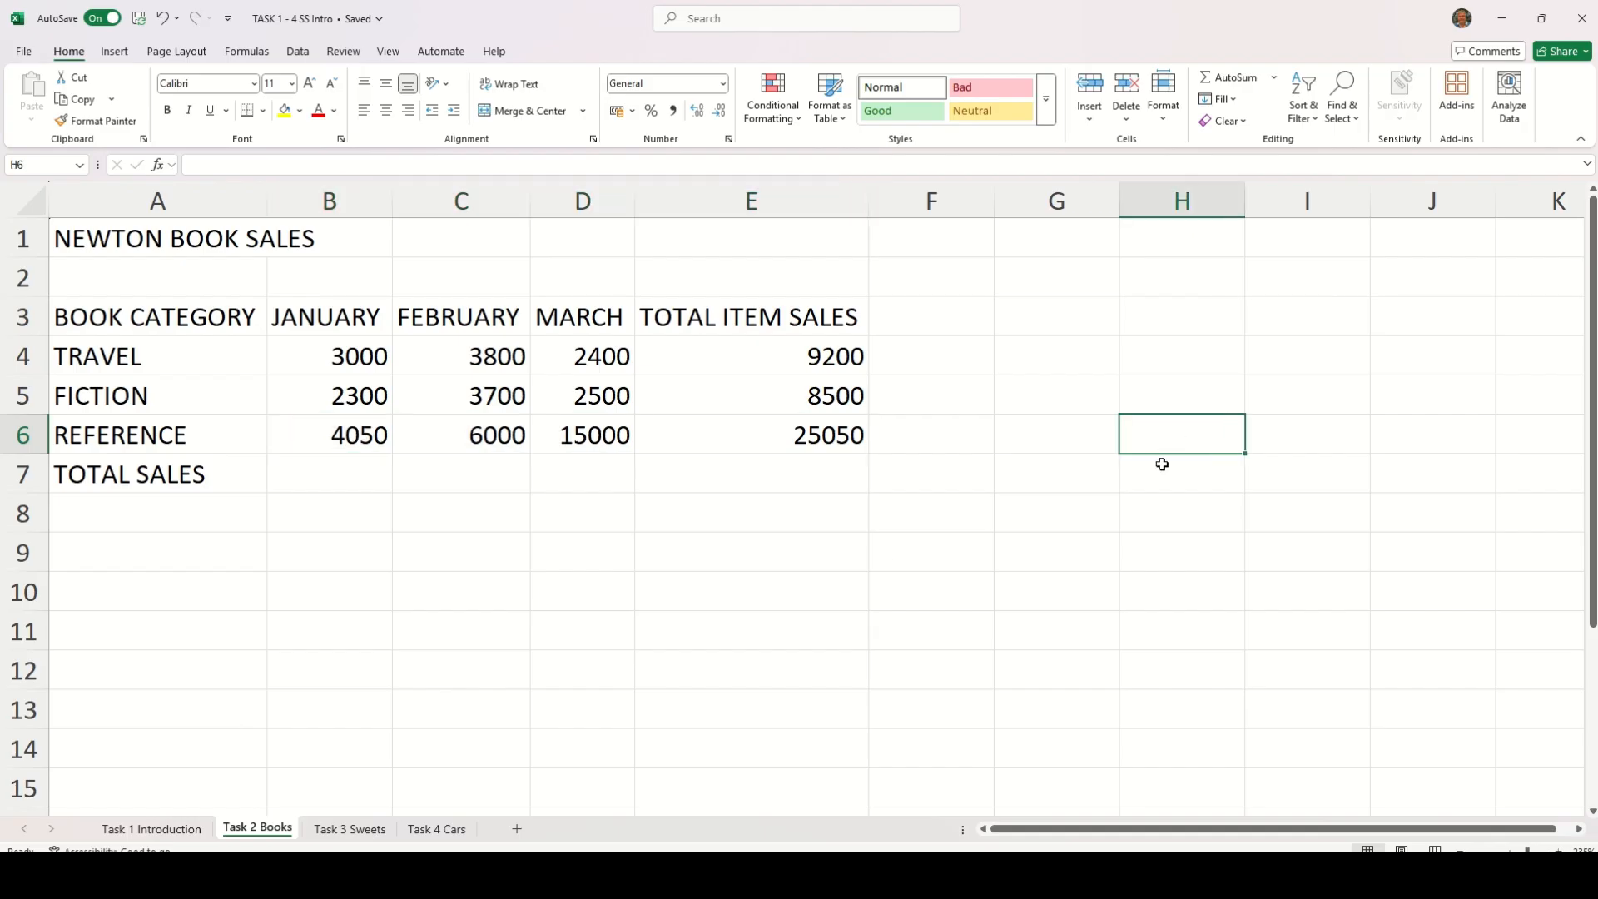
# Total the JANUARY column in B7 with AutoSum over B4:B6
pyautogui.click(341, 474)
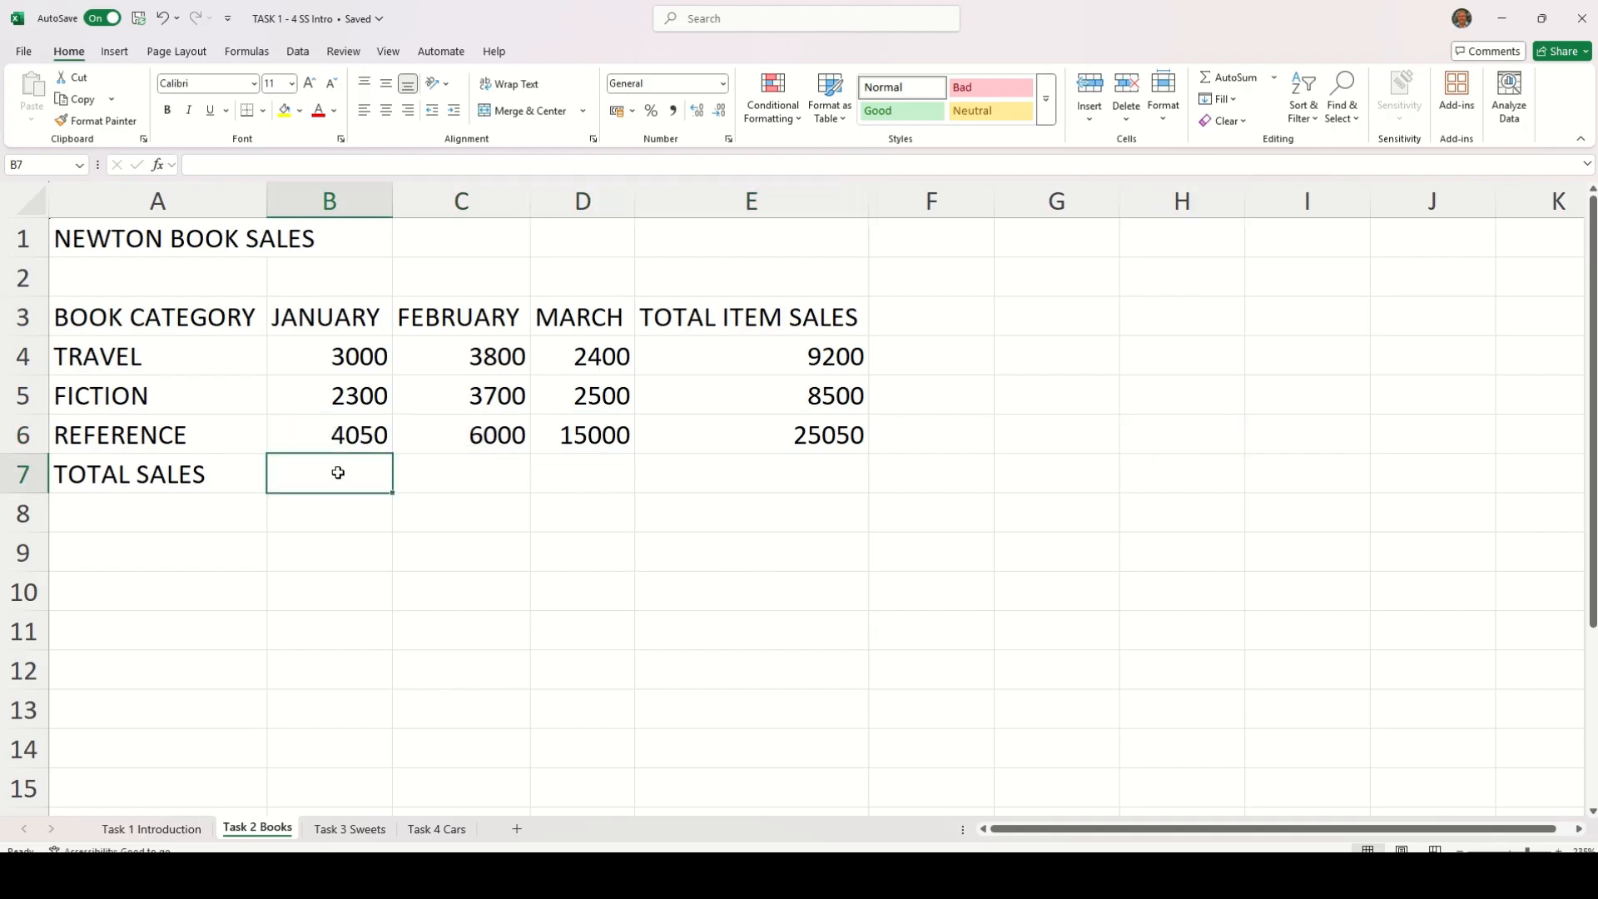
pyautogui.click(1220, 79)
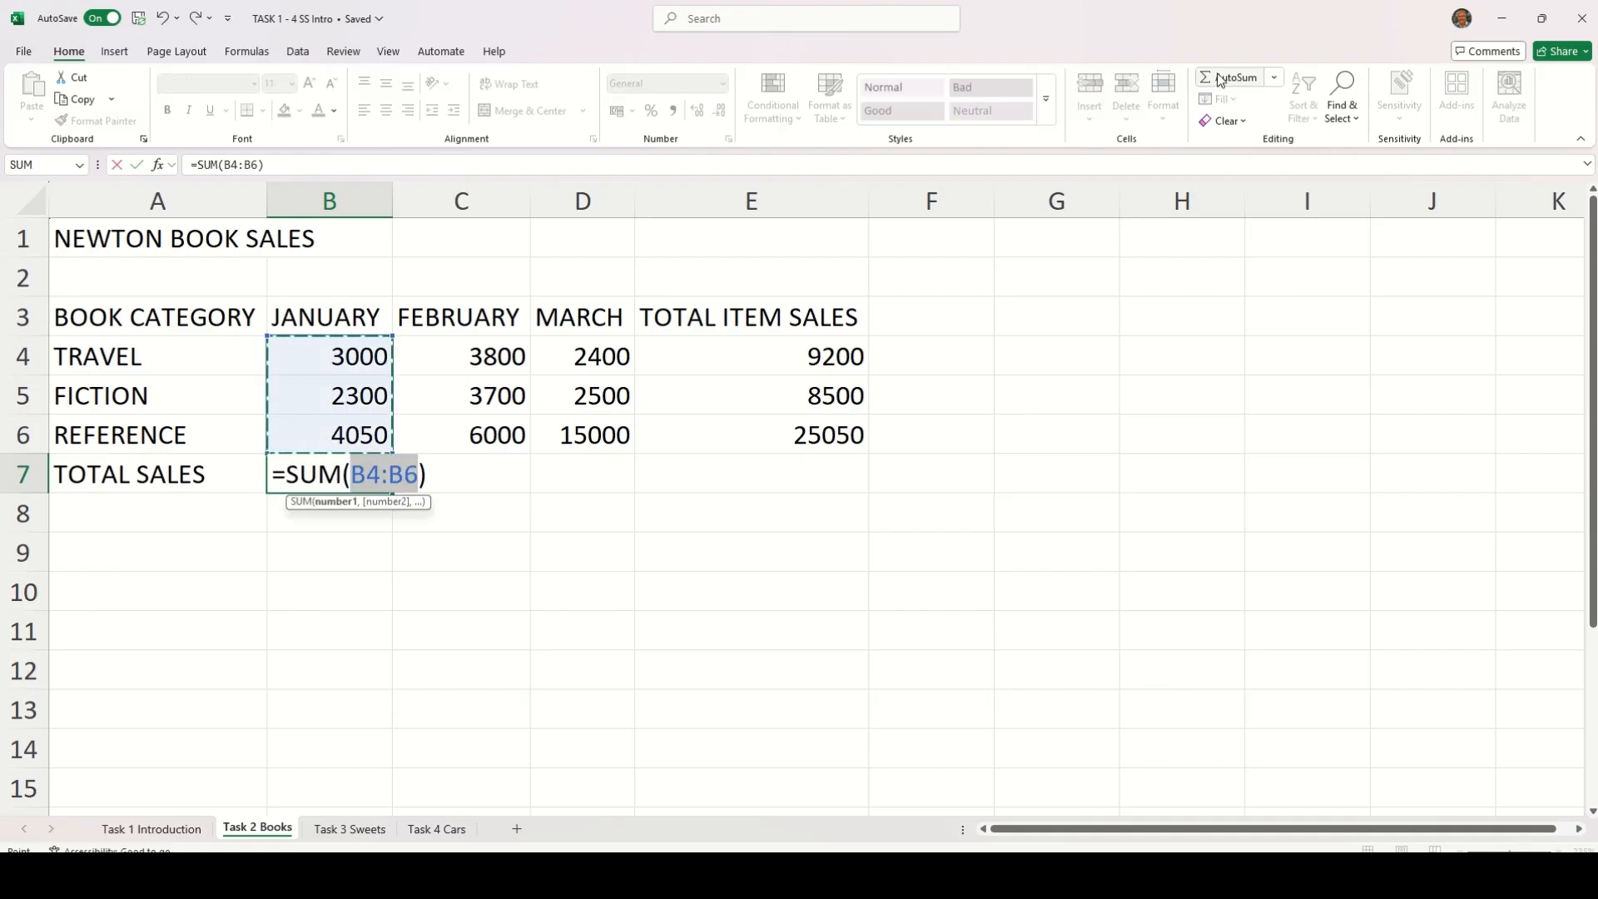
pyautogui.press('Return')
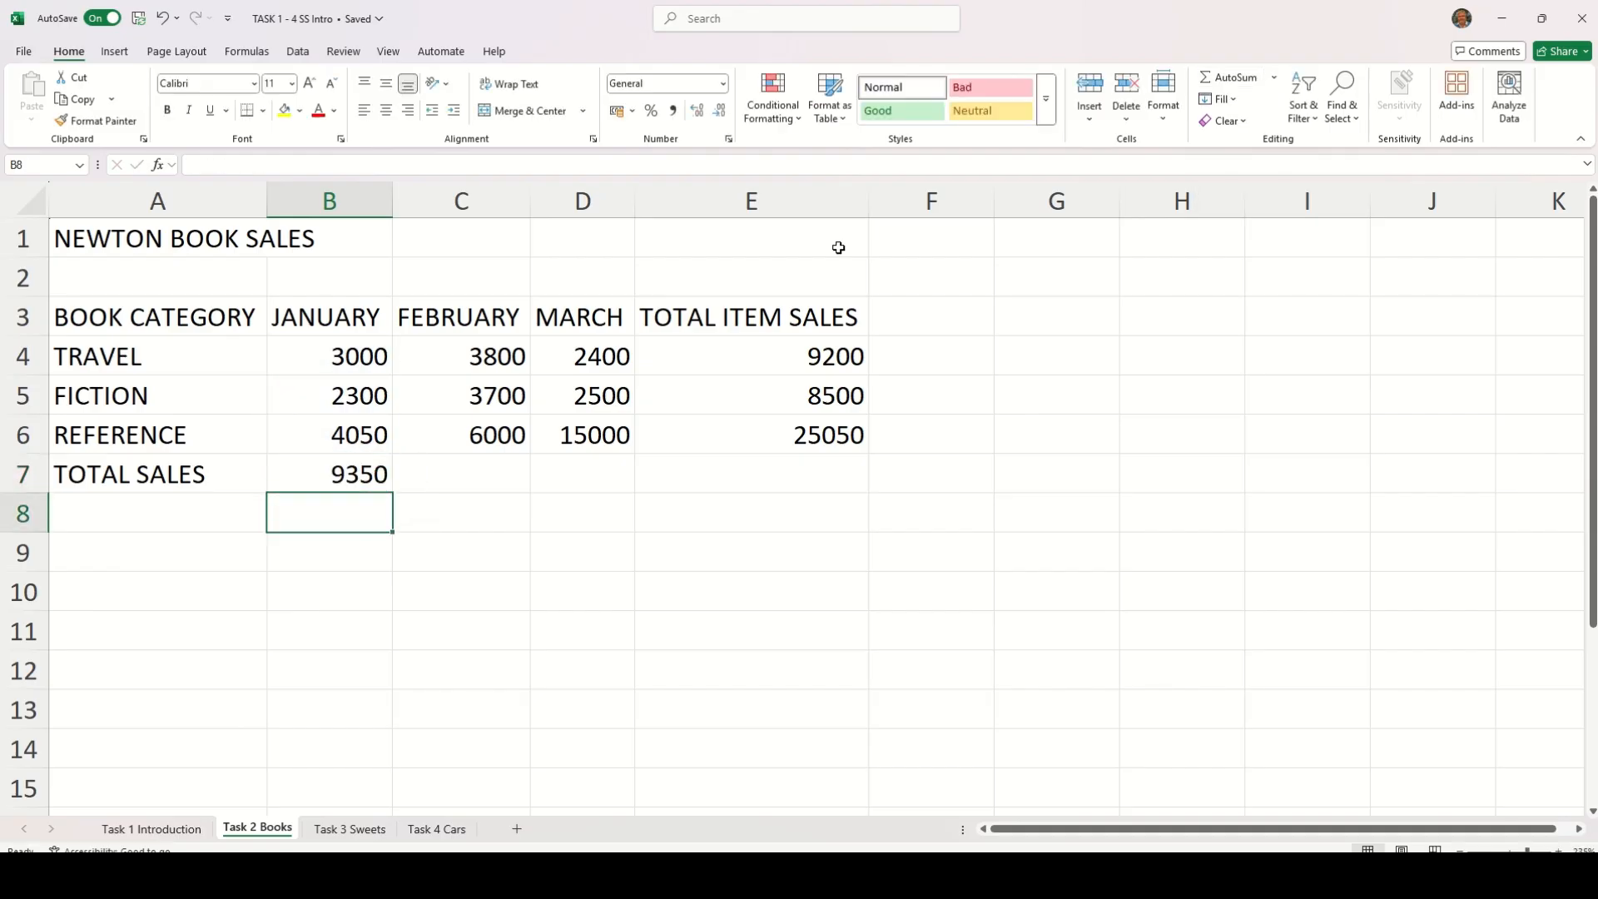
# Total the FEBRUARY, MARCH and TOTAL ITEM SALES columns in C7, D7 and E7 with AutoSum, one cell at a time
pyautogui.click(470, 473)
pyautogui.click(1220, 79)
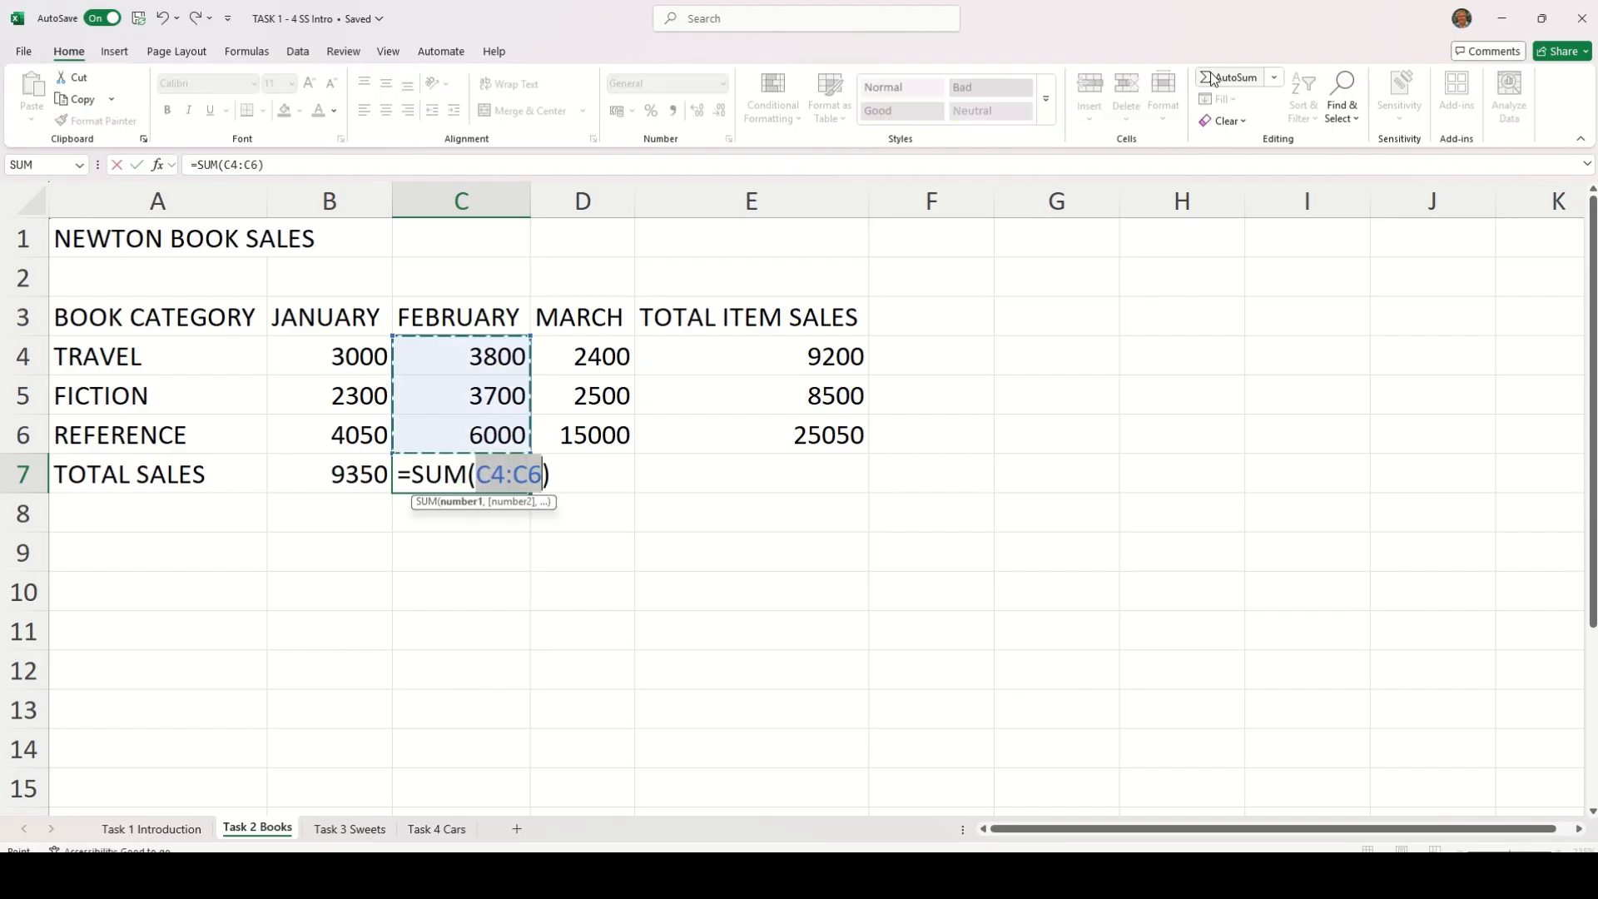
pyautogui.press('Return')
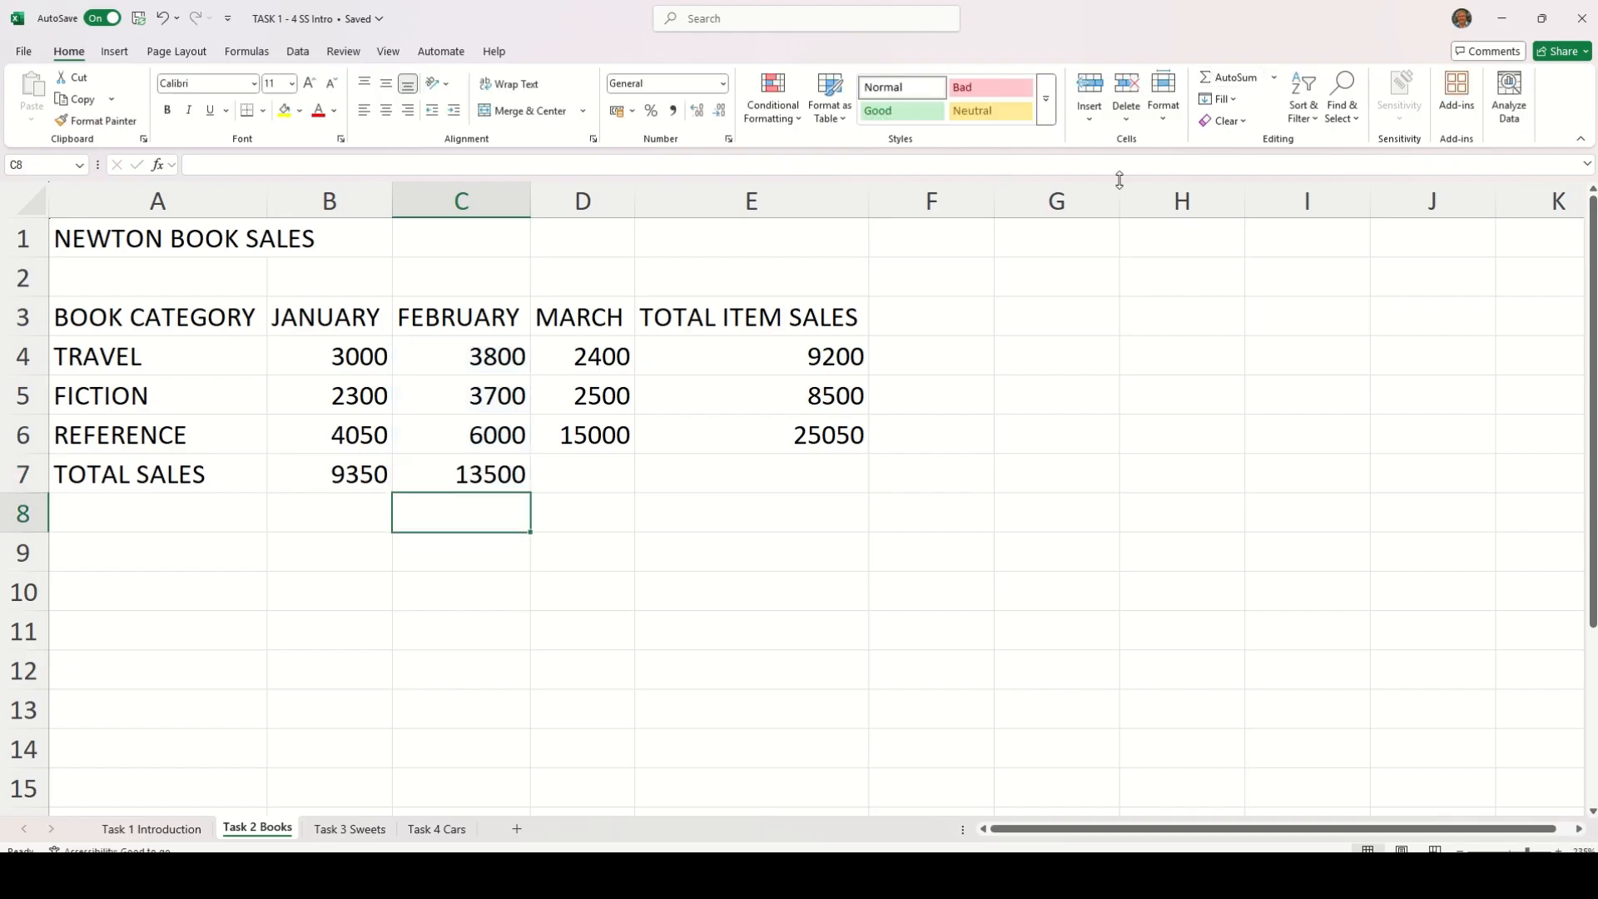
pyautogui.click(566, 490)
pyautogui.click(1214, 79)
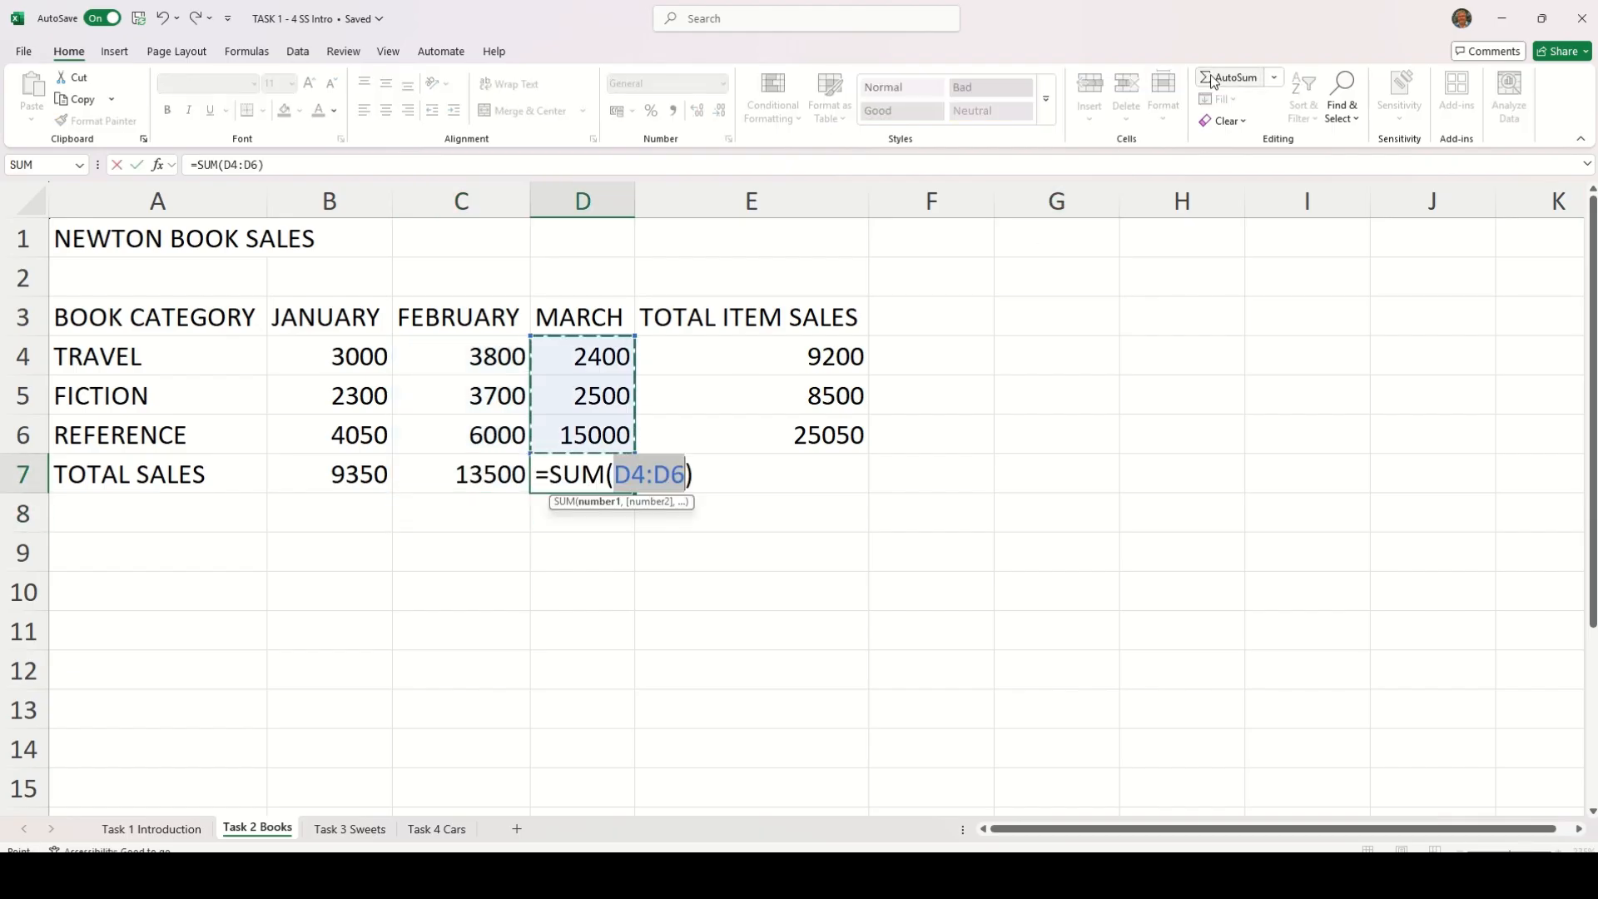
pyautogui.press('Return')
pyautogui.click(770, 471)
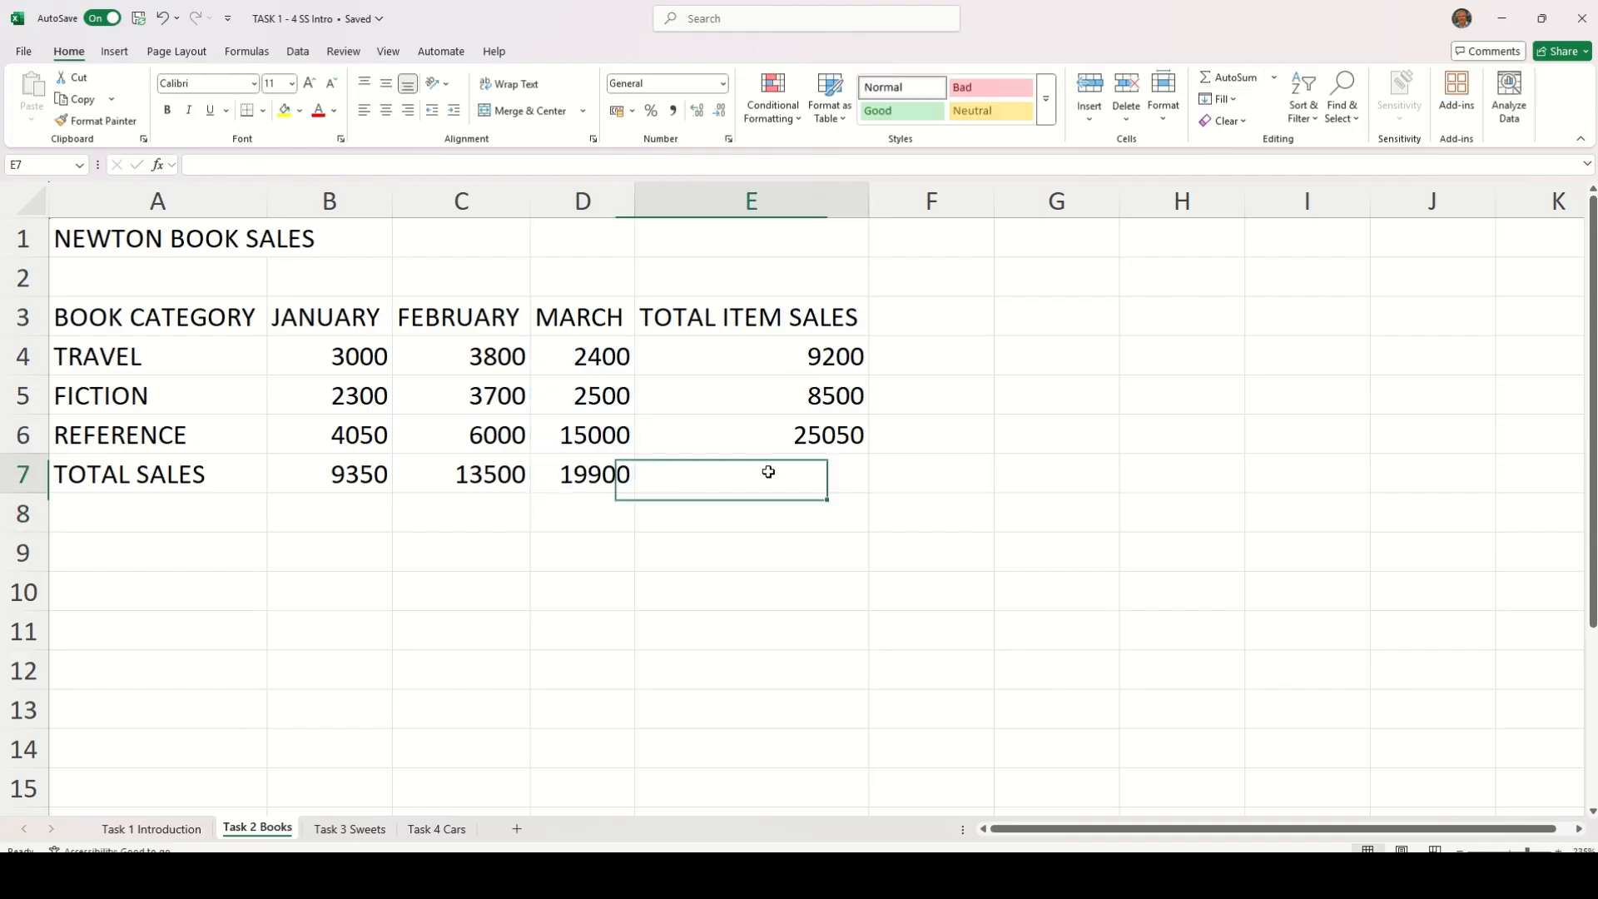
pyautogui.click(1217, 80)
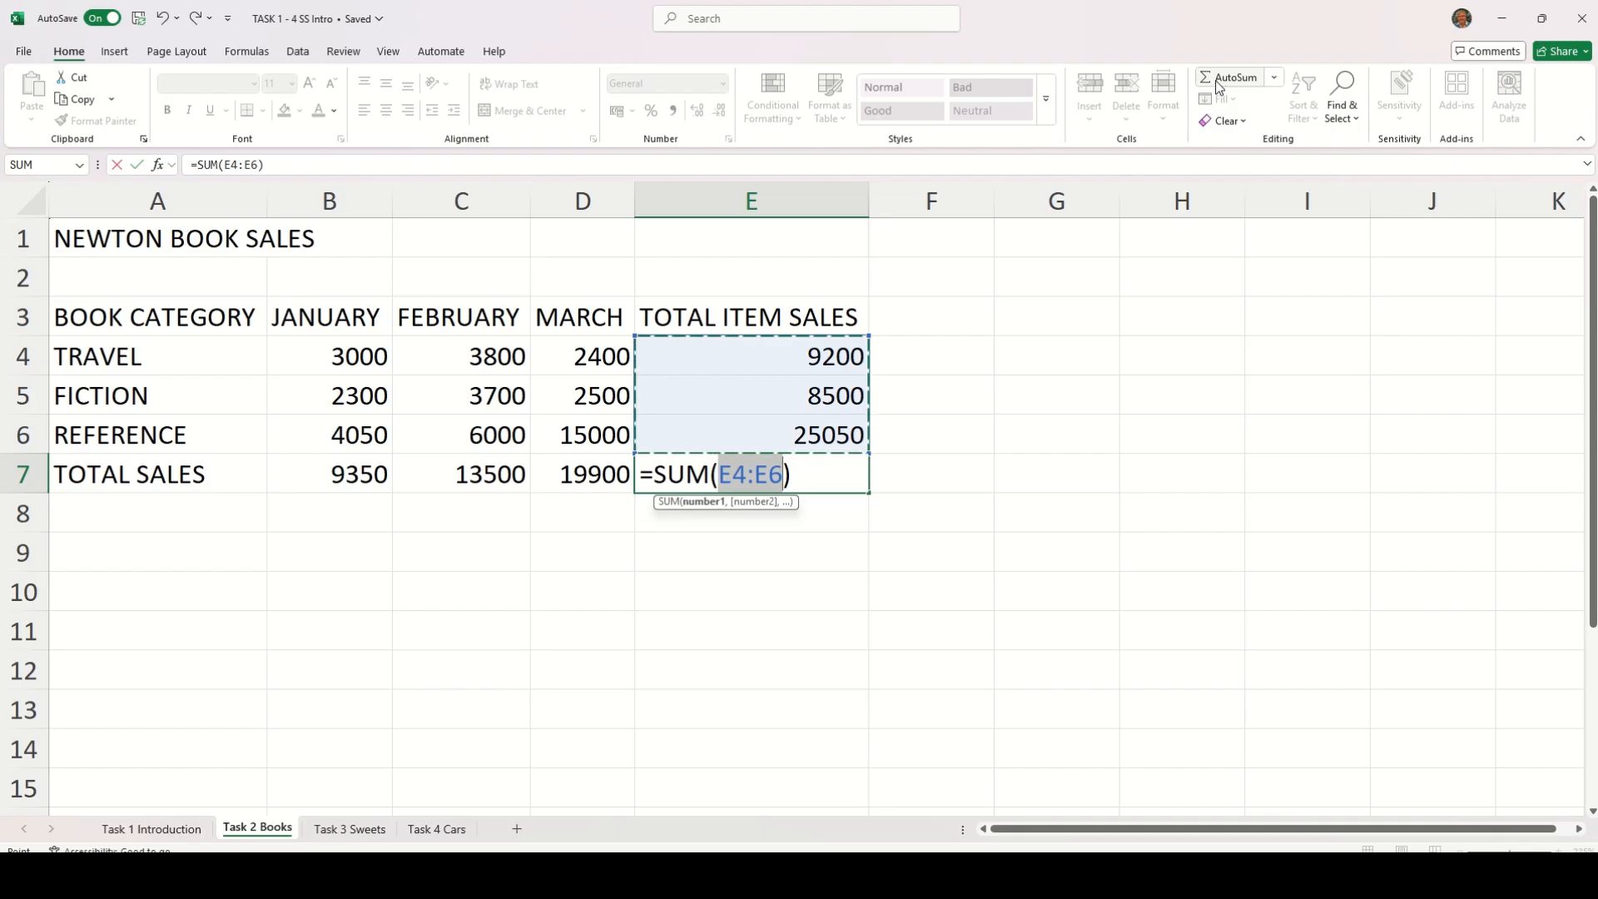
pyautogui.press('Return')
pyautogui.click(1052, 431)
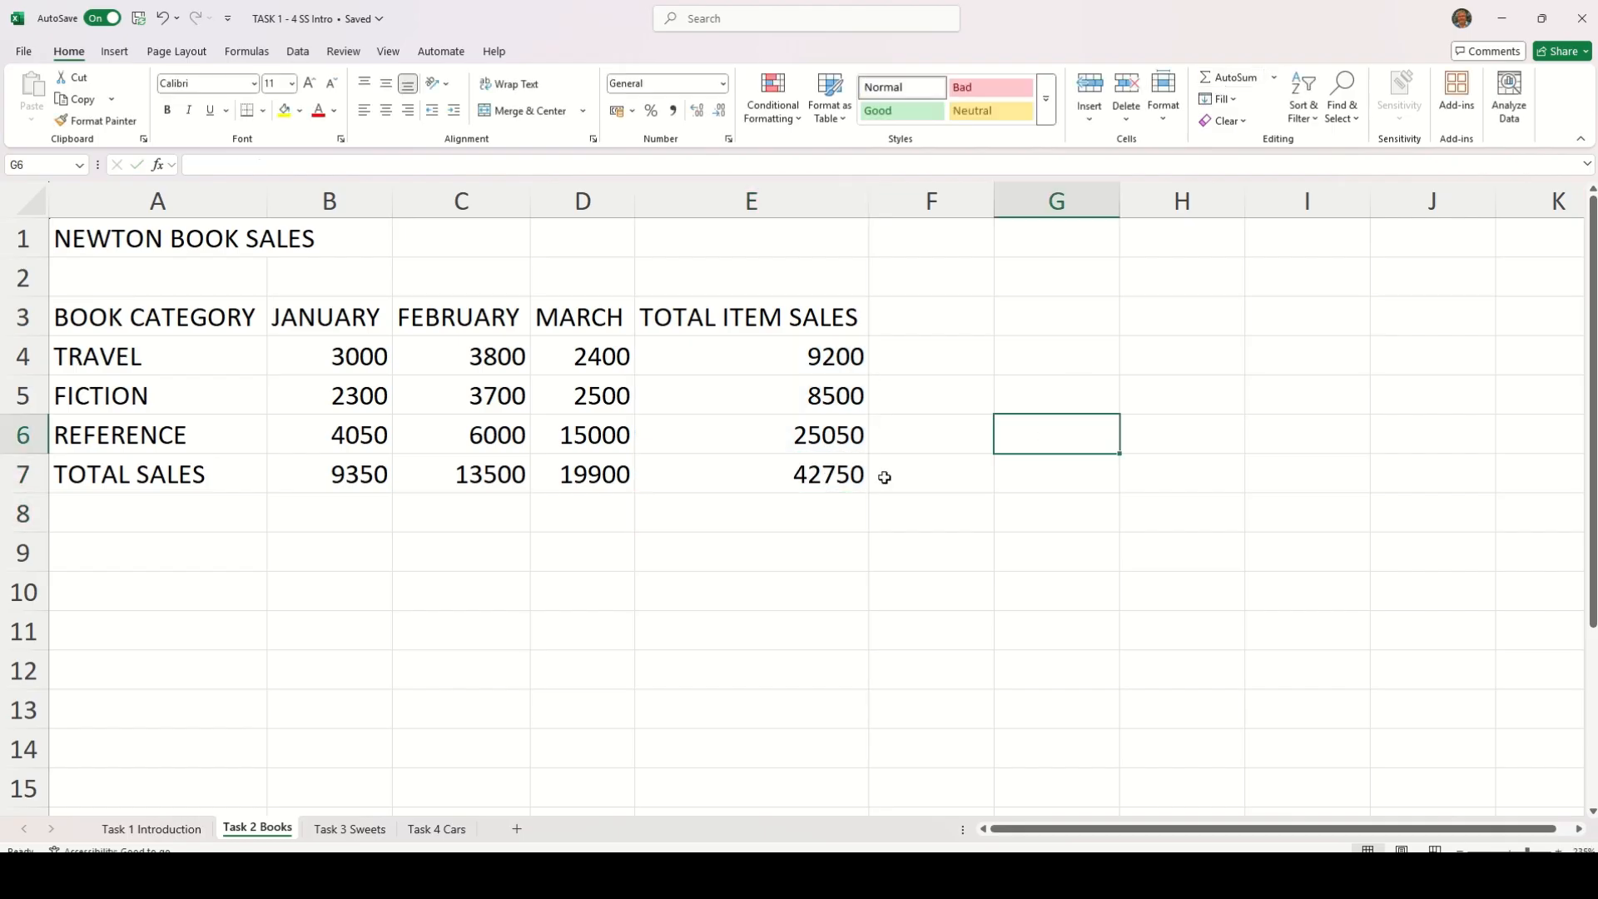
# Clear the TOTAL SALES results in C7:E7, keeping the JANUARY total
pyautogui.click(818, 483)
pyautogui.moveTo(472, 472); pyautogui.dragTo(729, 466)
pyautogui.press('Delete')
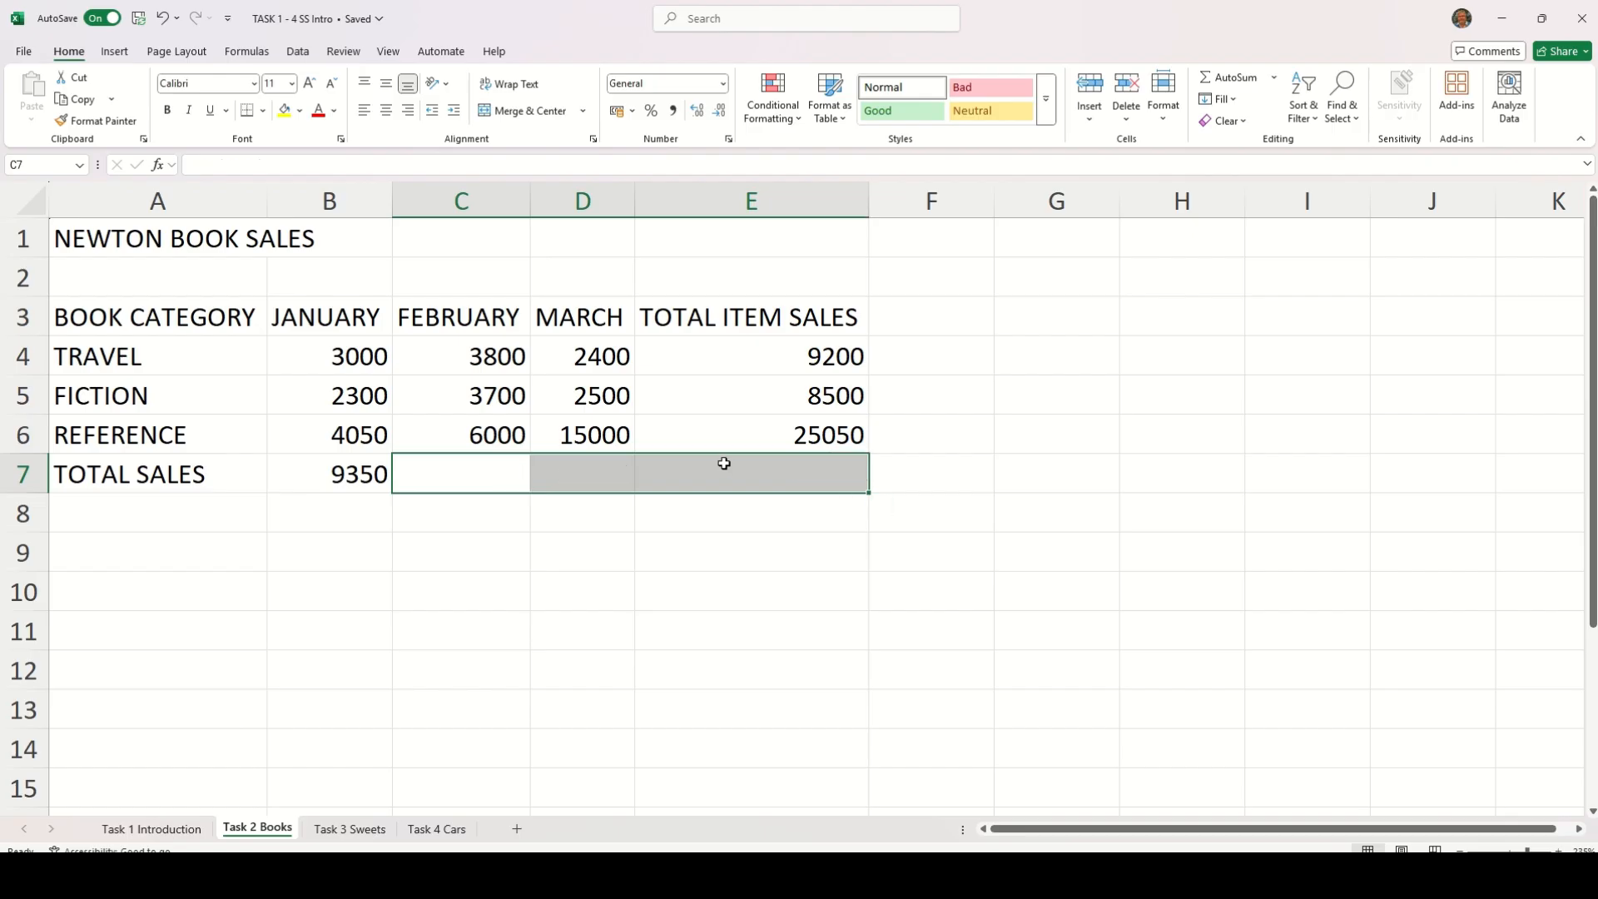
# Check the JANUARY total formula in B7 and fill it across the TOTAL SALES row to E7
pyautogui.click(338, 474)
pyautogui.doubleClick(355, 474)
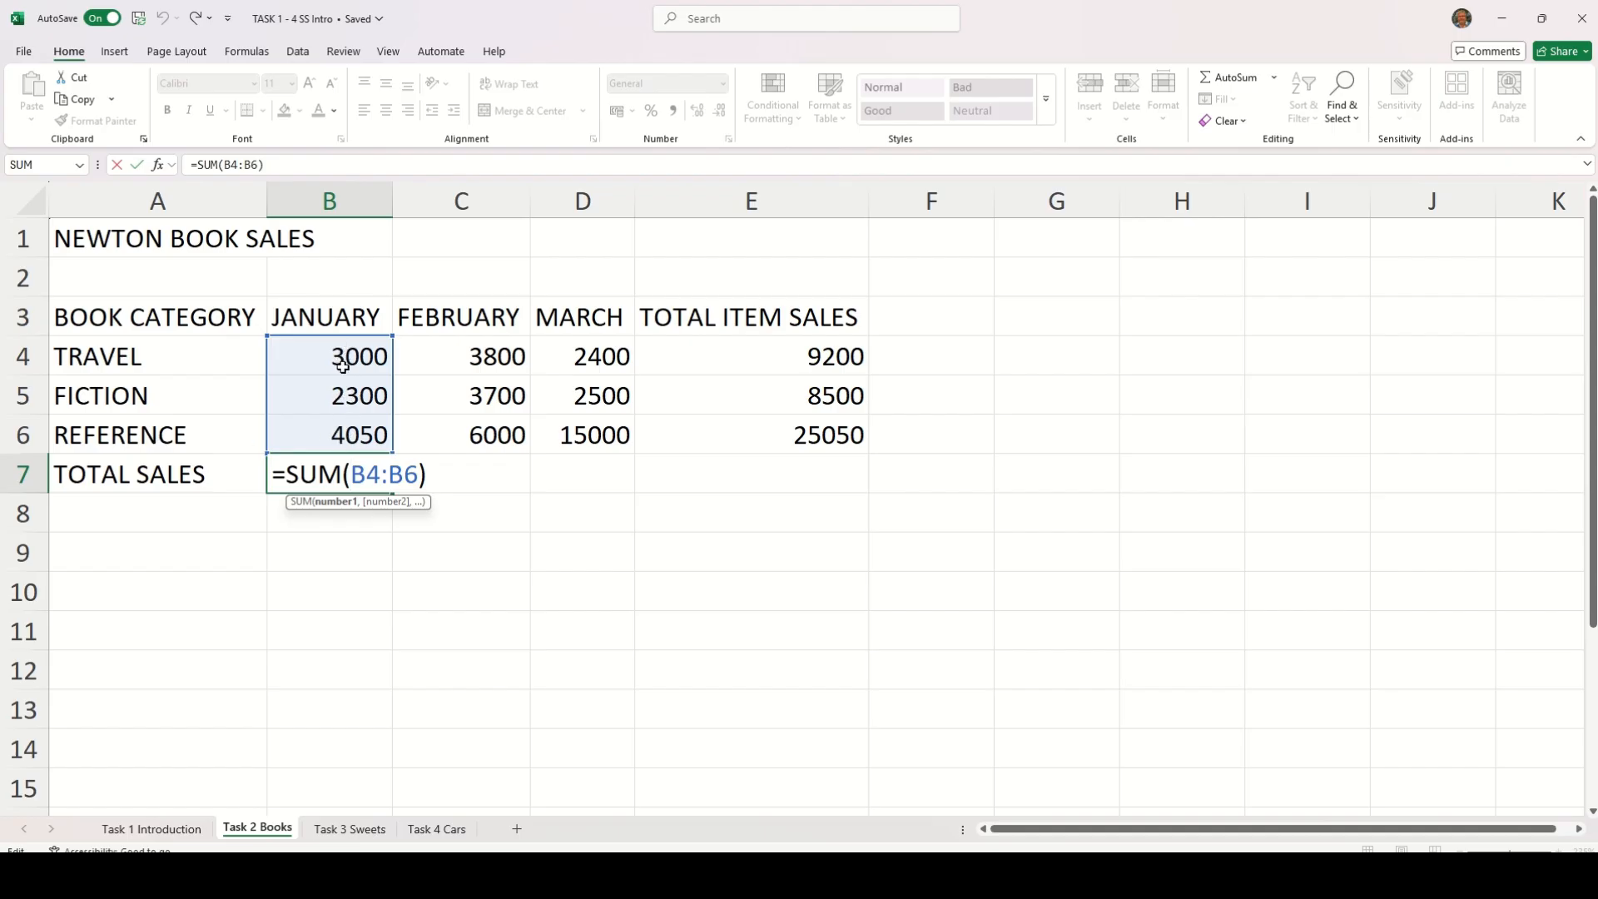
pyautogui.press('Return')
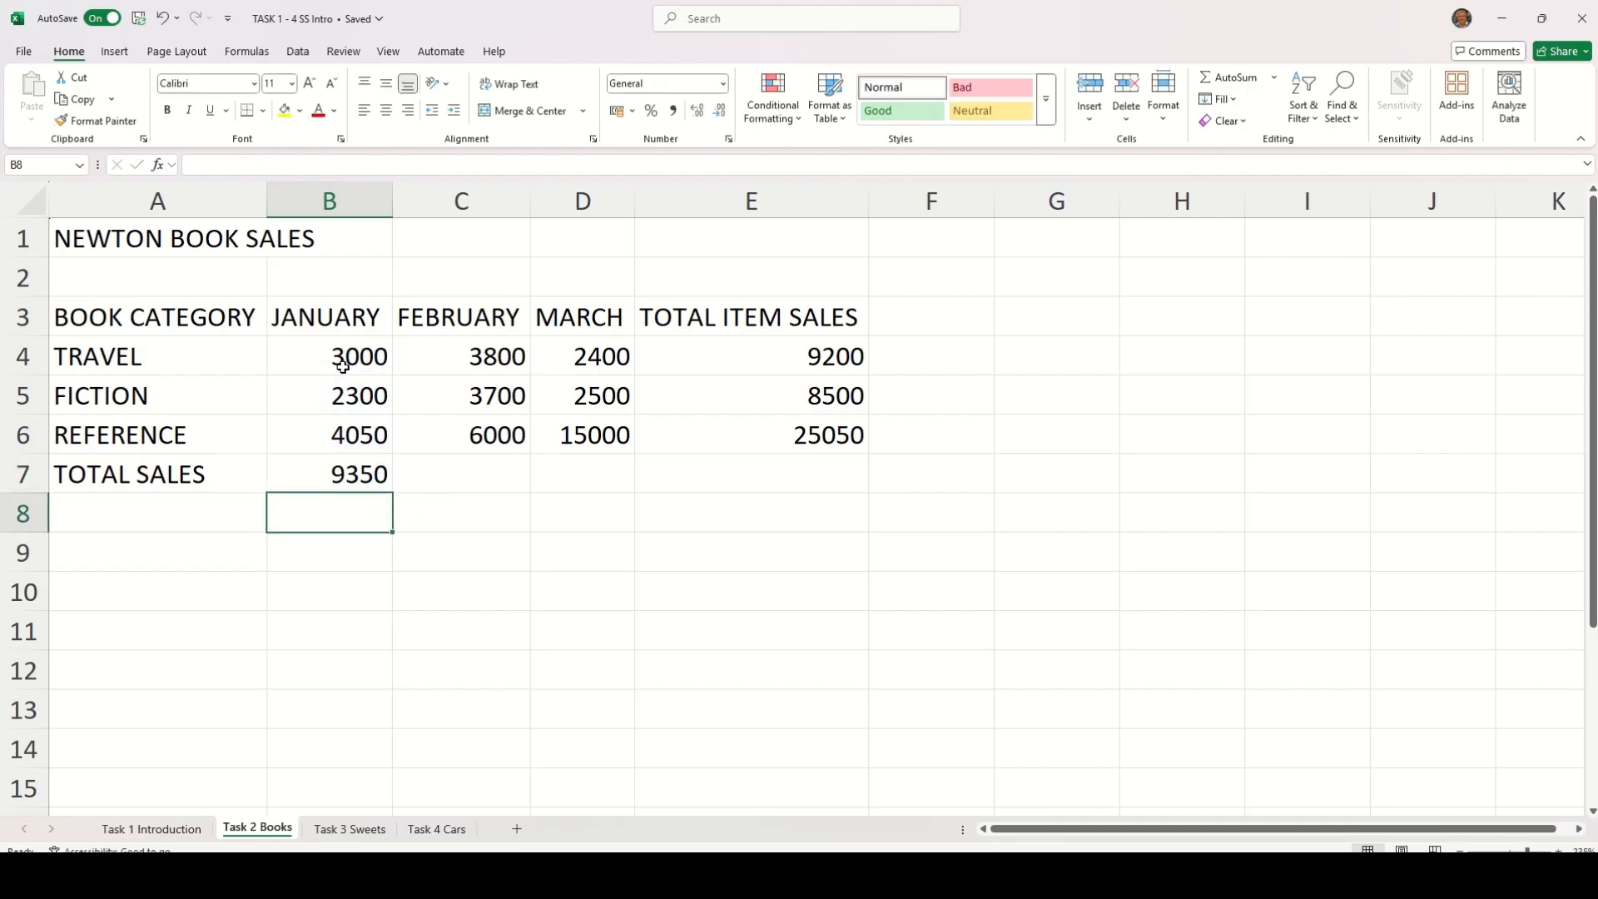
pyautogui.click(348, 476)
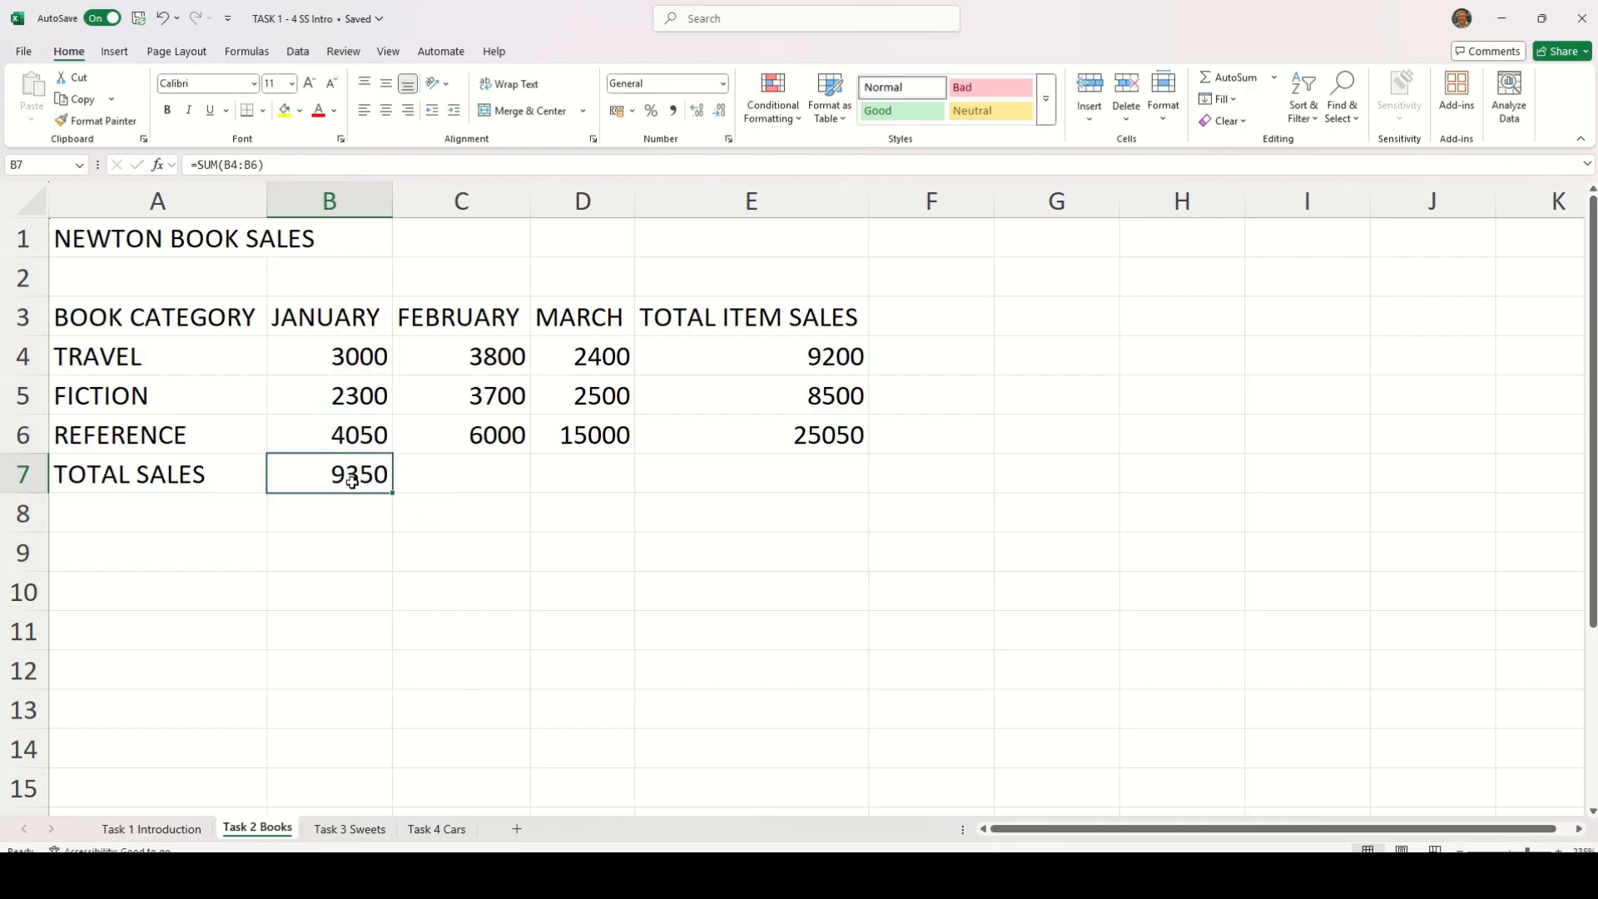
pyautogui.moveTo(394, 494); pyautogui.dragTo(792, 489)
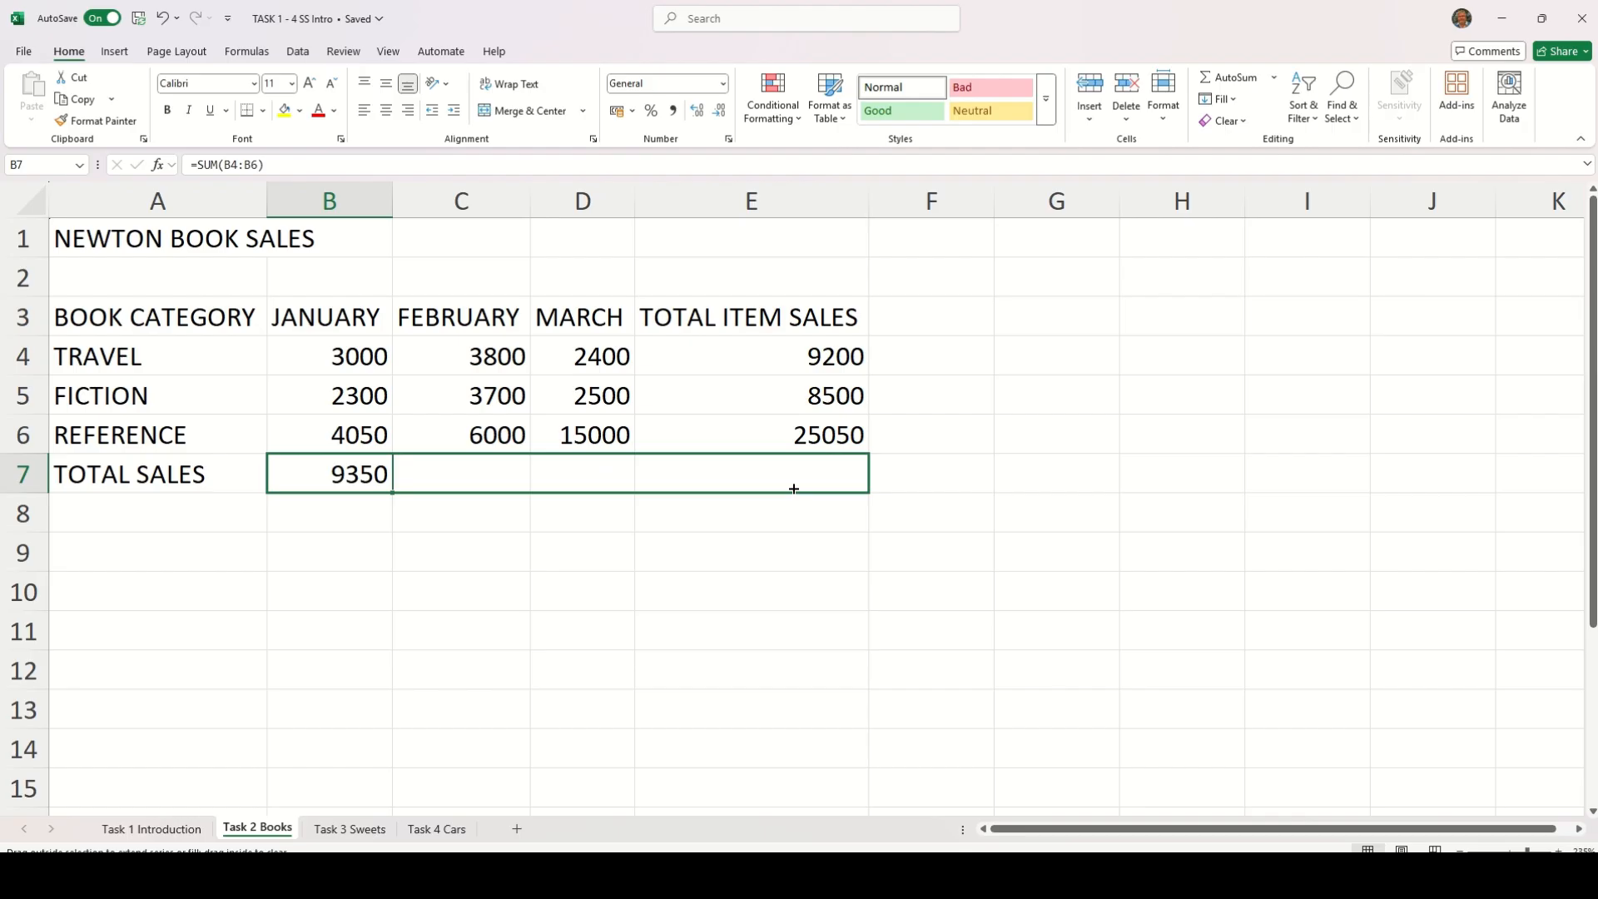
pyautogui.moveTo(793, 488); pyautogui.dragTo(791, 487)
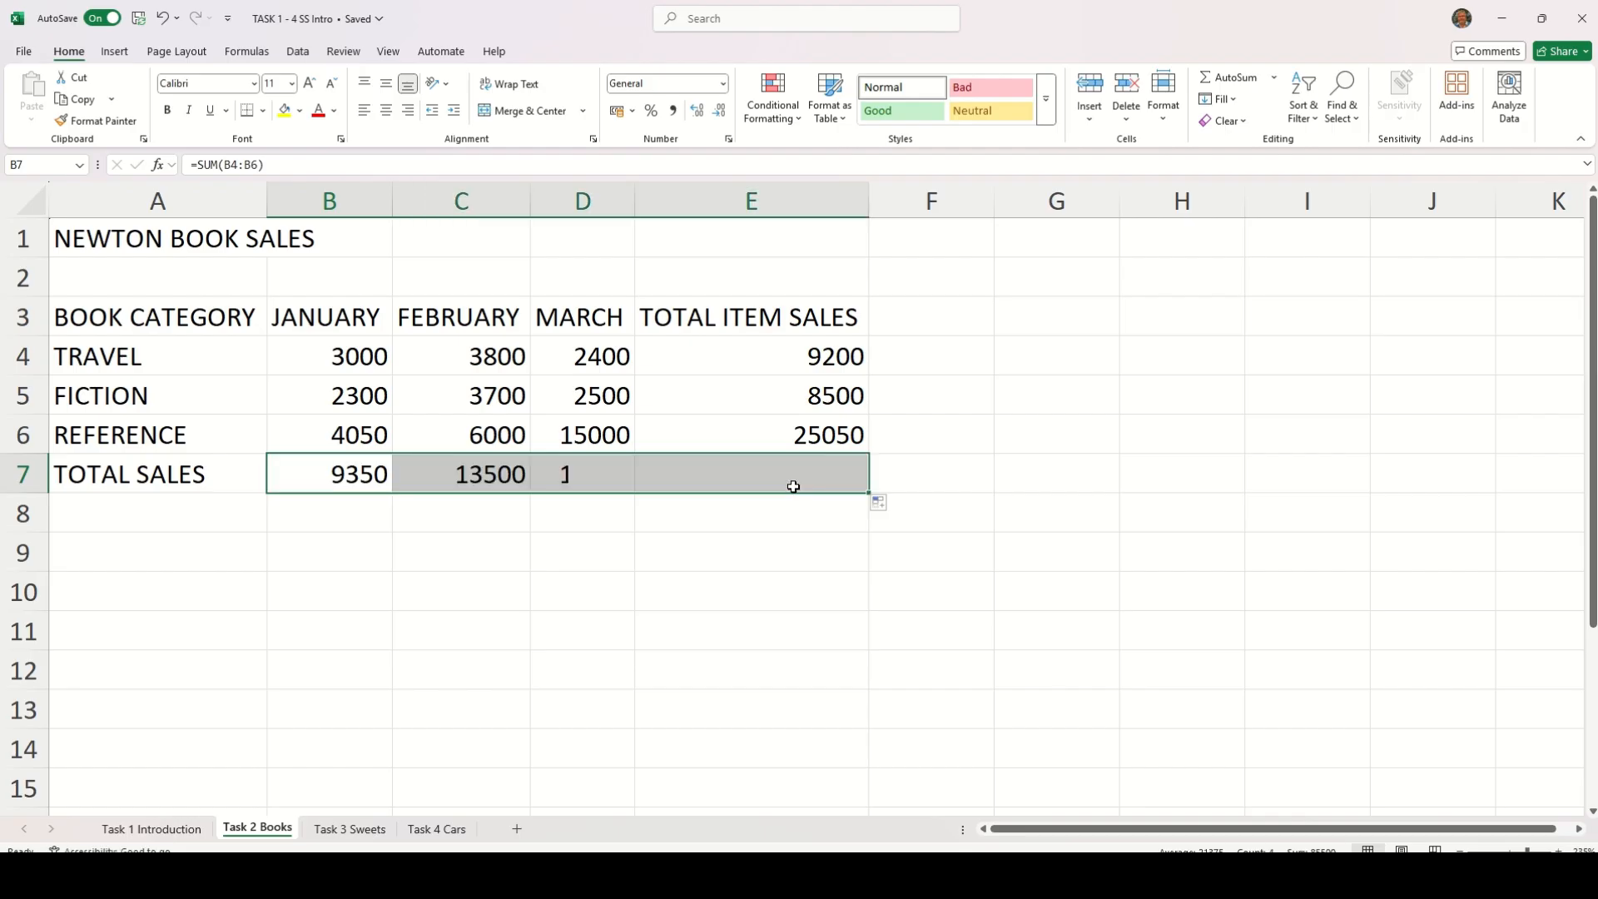
# Examine the formulas in B7 to E7 one by one, checking which column range each adds
pyautogui.click(308, 456)
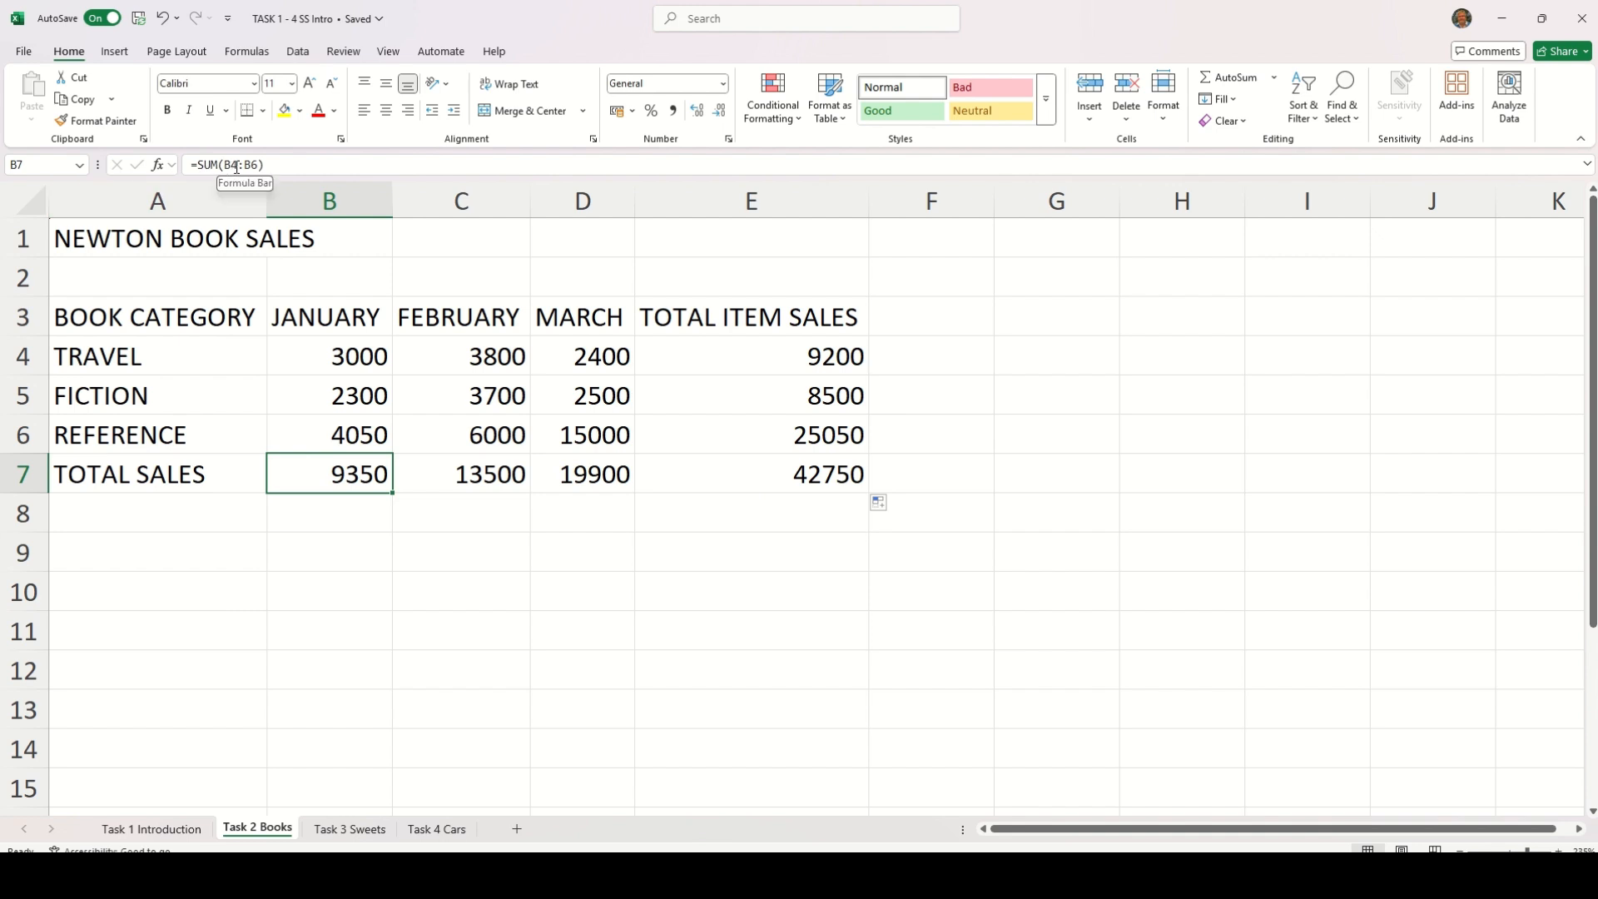
pyautogui.click(469, 473)
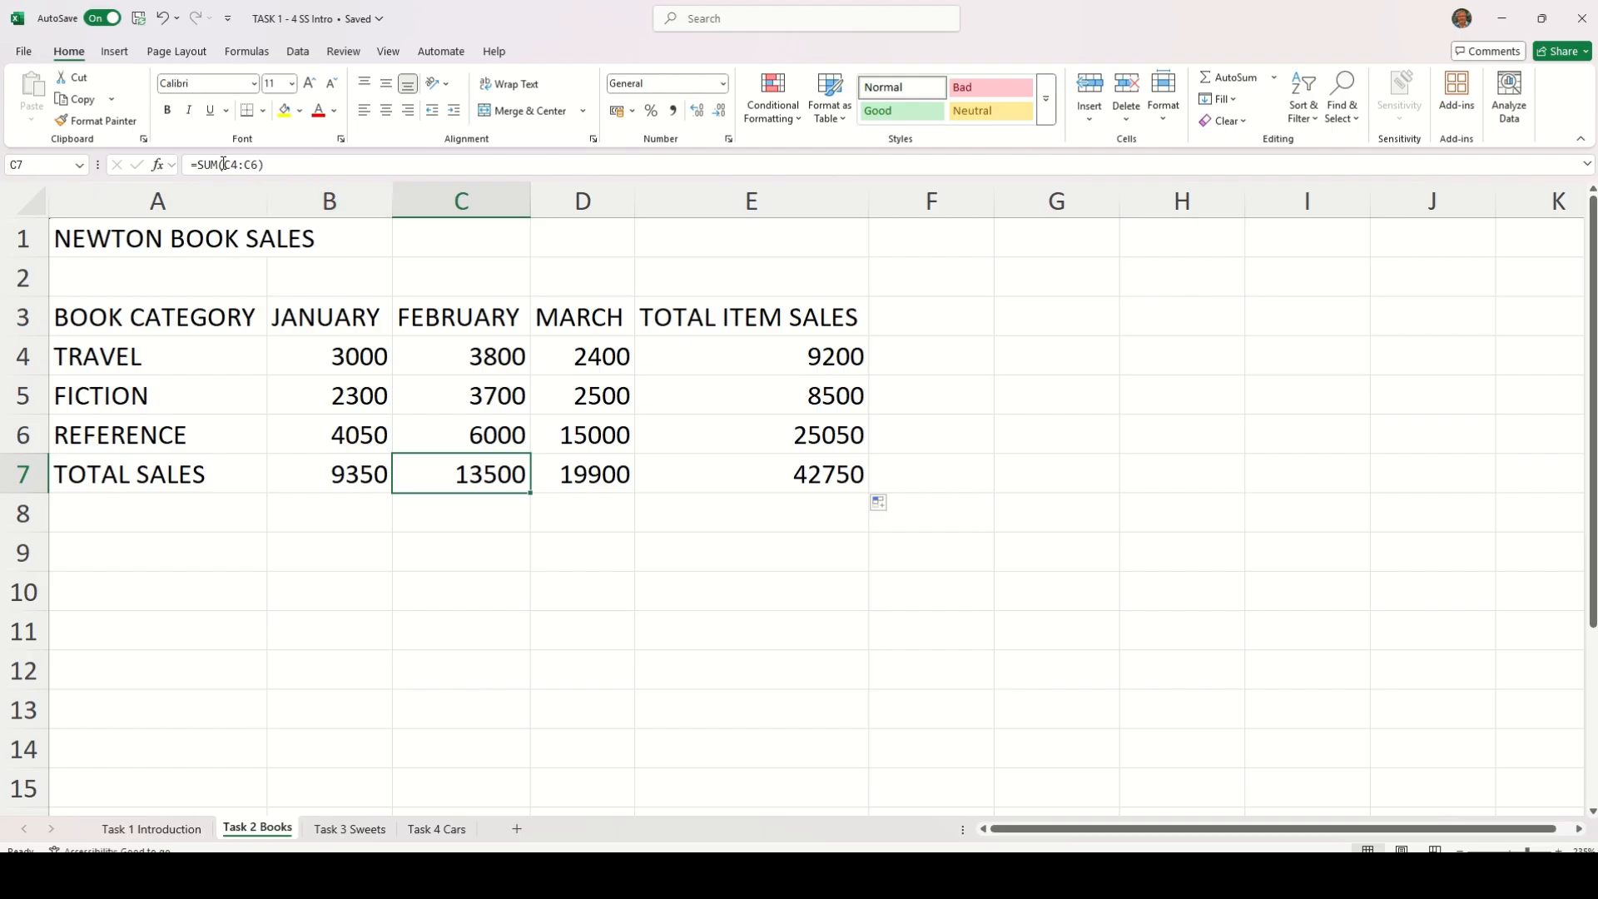
pyautogui.click(583, 472)
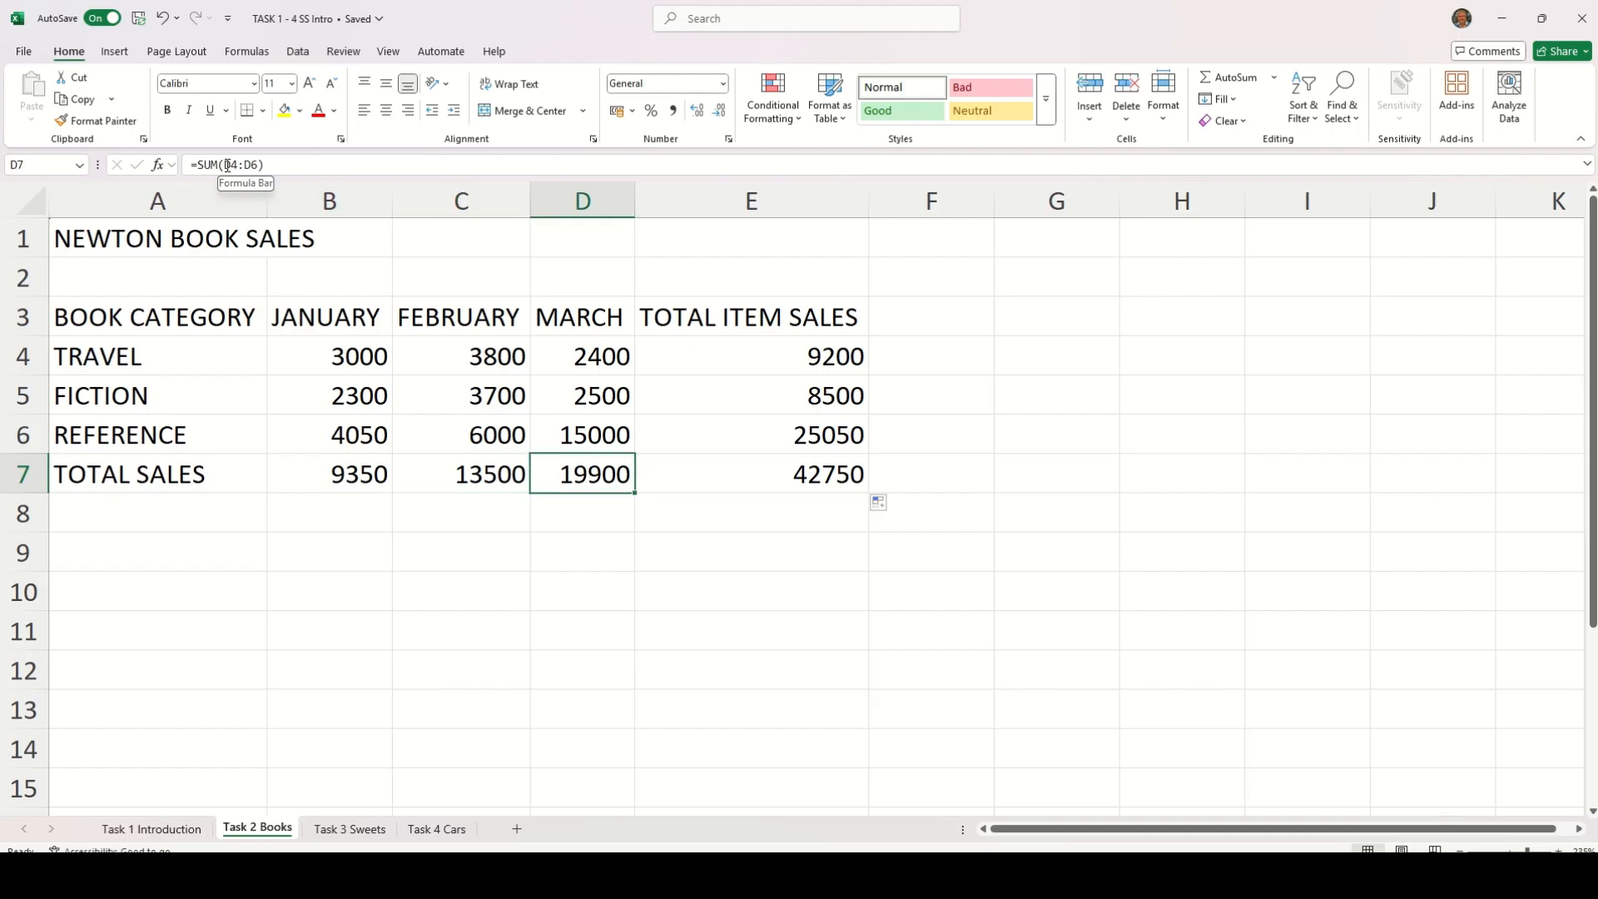
pyautogui.click(709, 469)
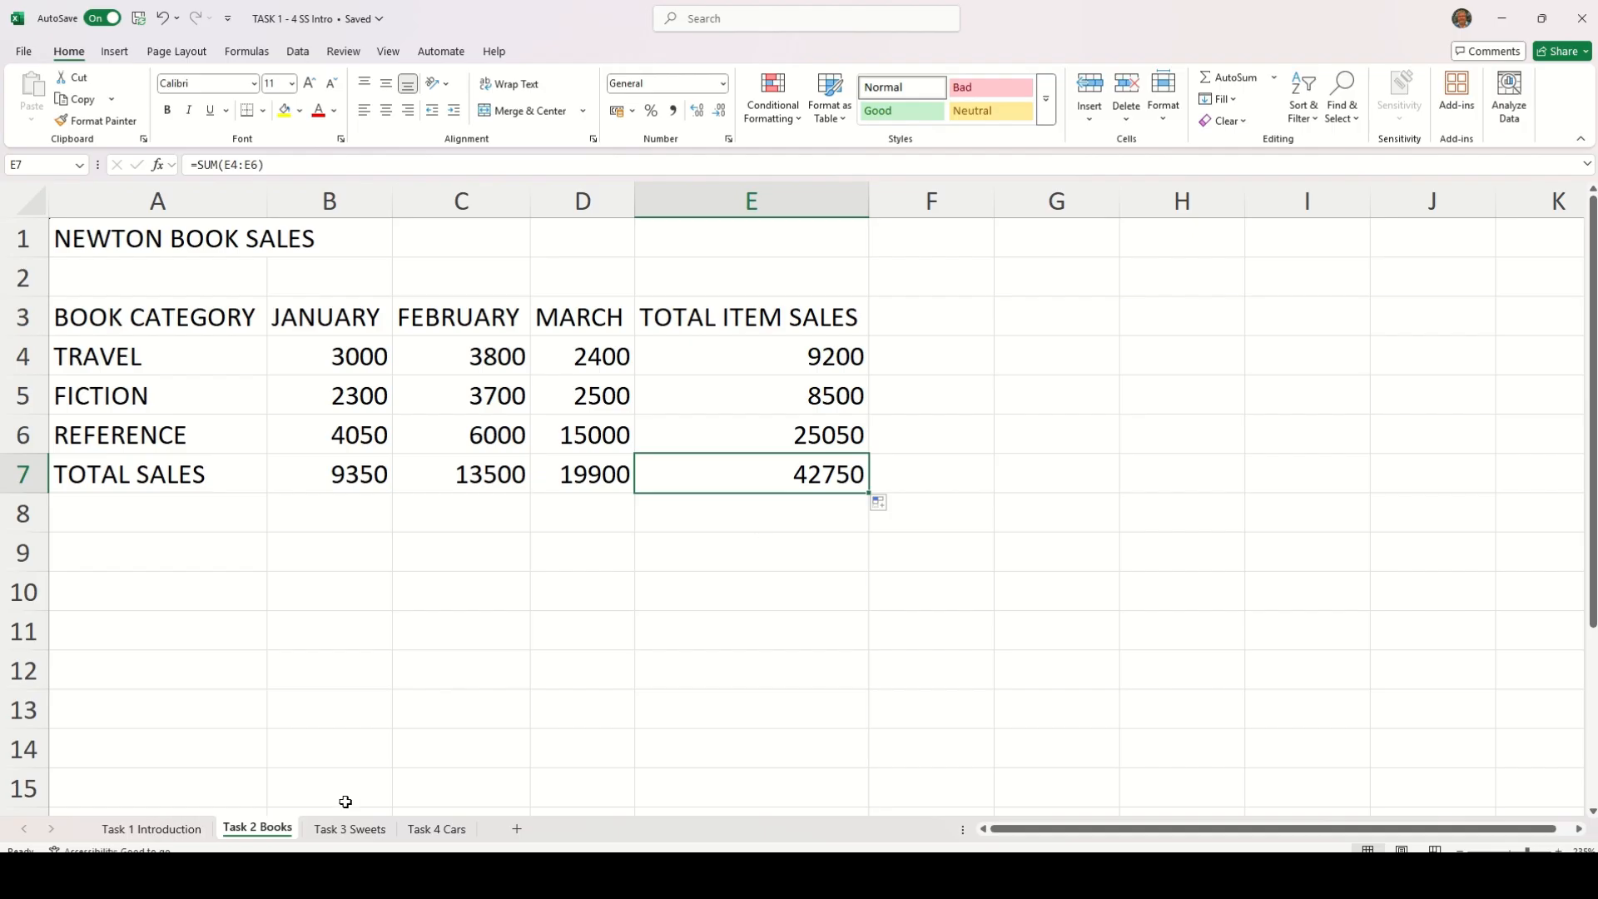
# On the Task 3 Sweets sheet, total the HUMBUGS row in H4 with AutoSum and fill the formula down to H8
pyautogui.click(347, 829)
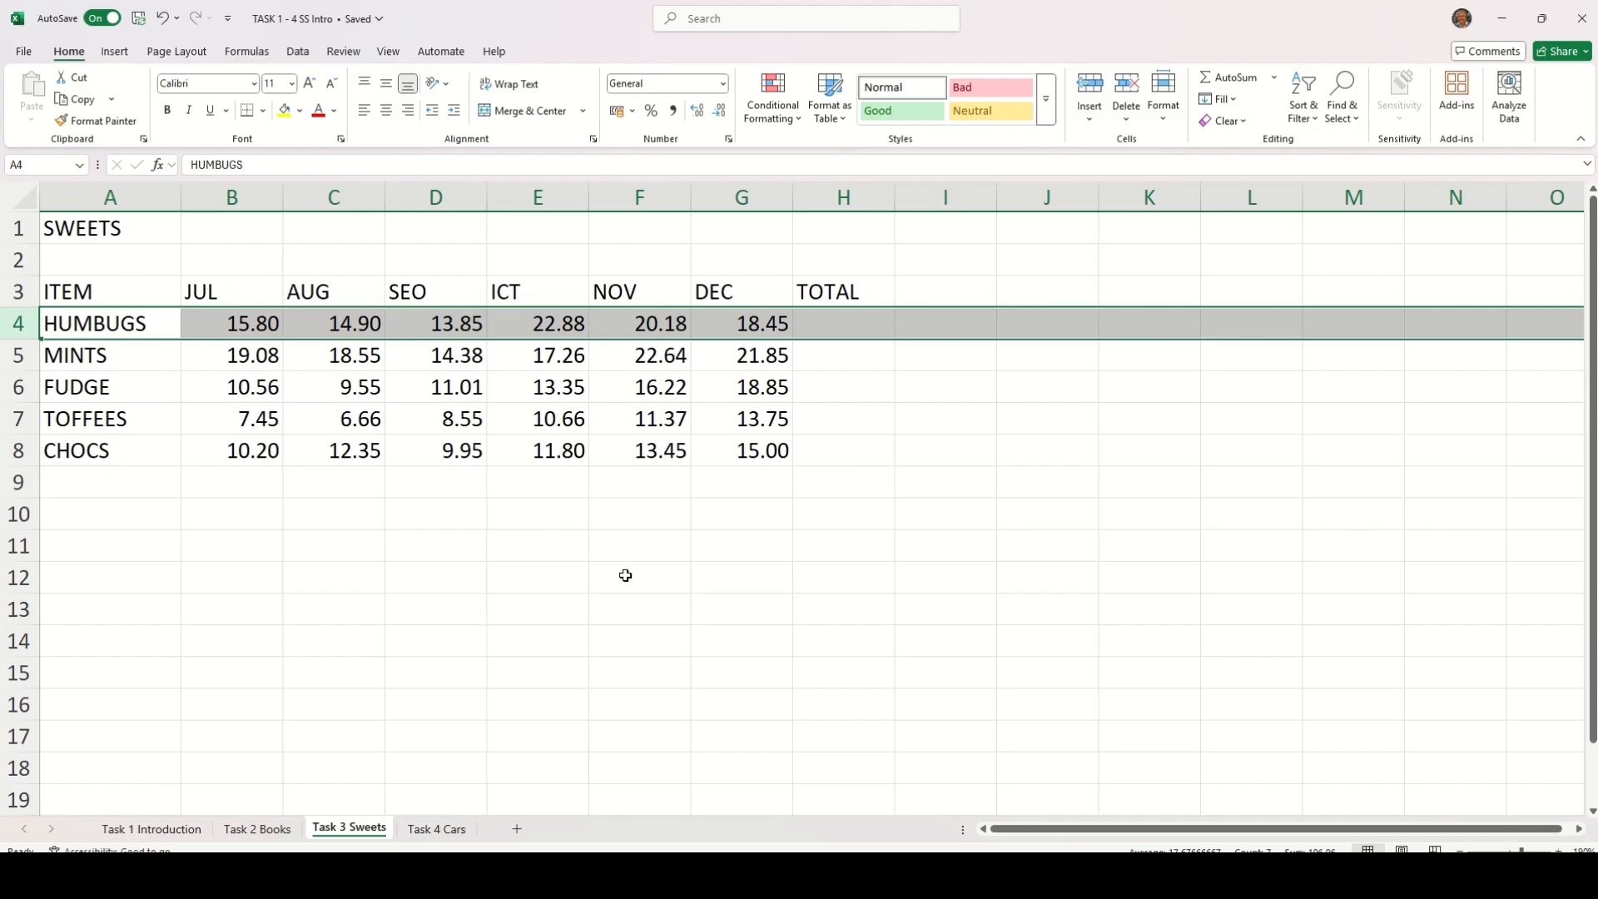
pyautogui.click(847, 327)
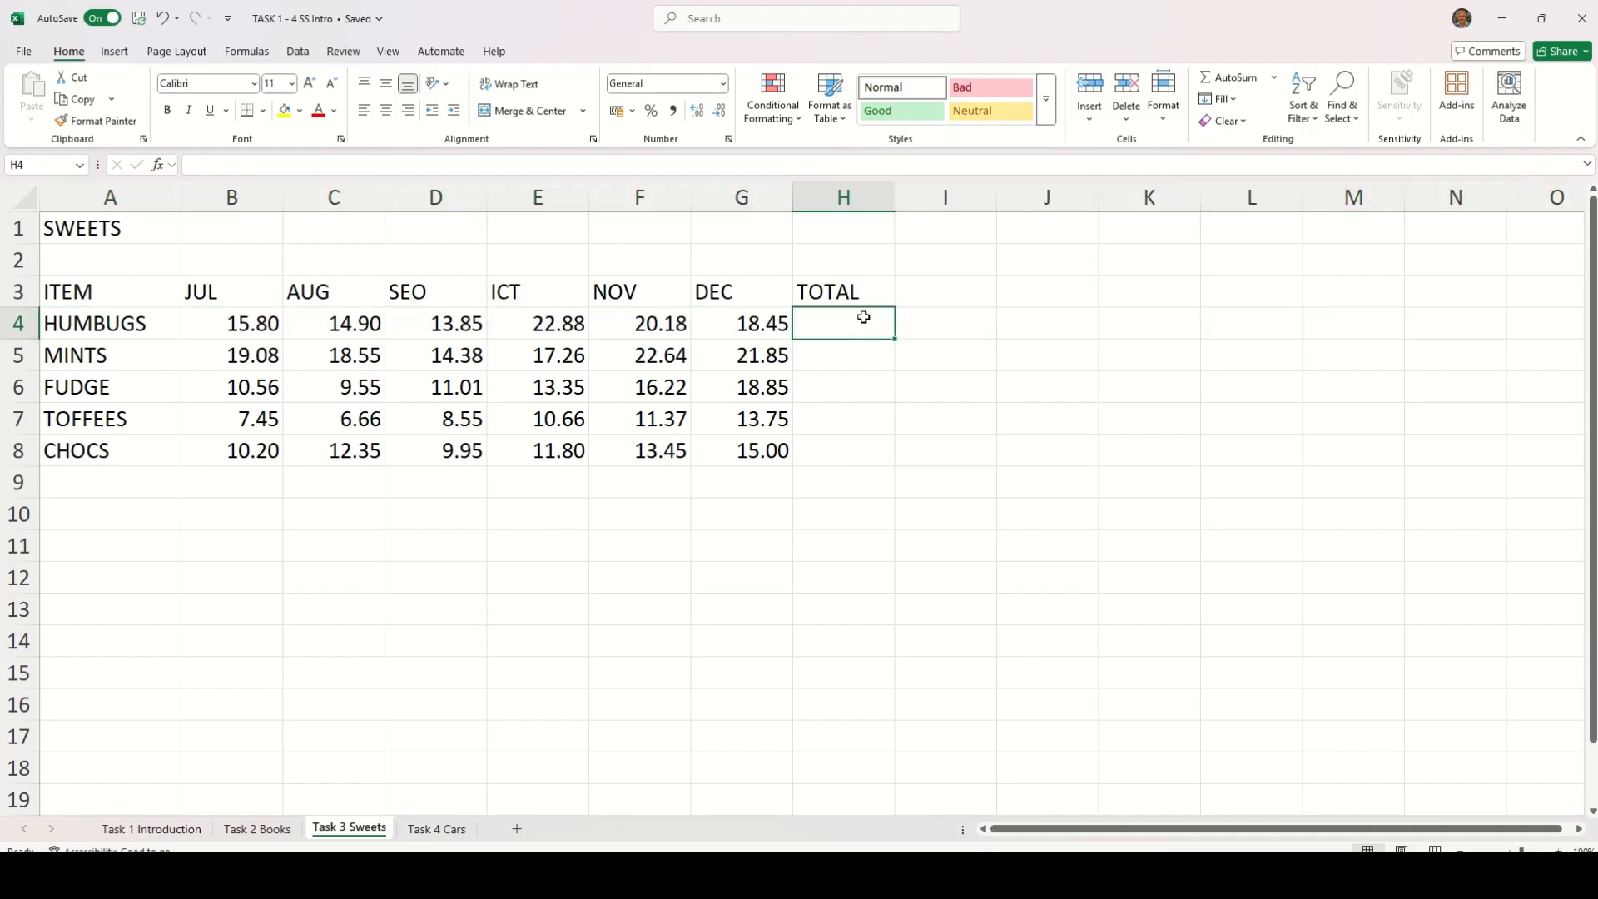
pyautogui.click(1233, 79)
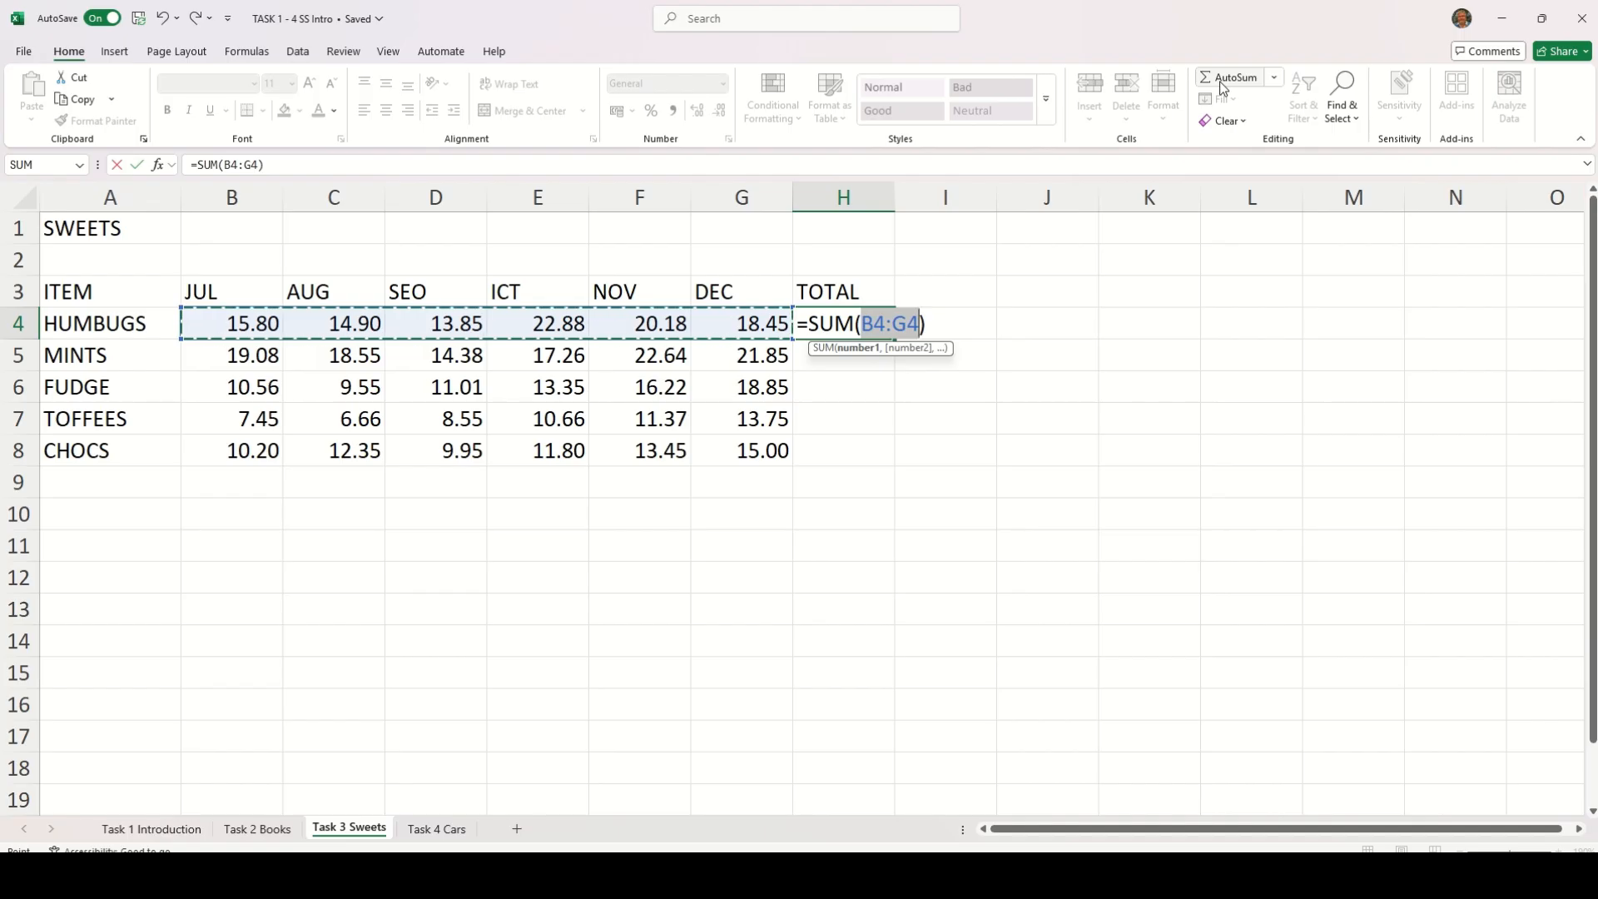
pyautogui.press('Return')
pyautogui.click(878, 326)
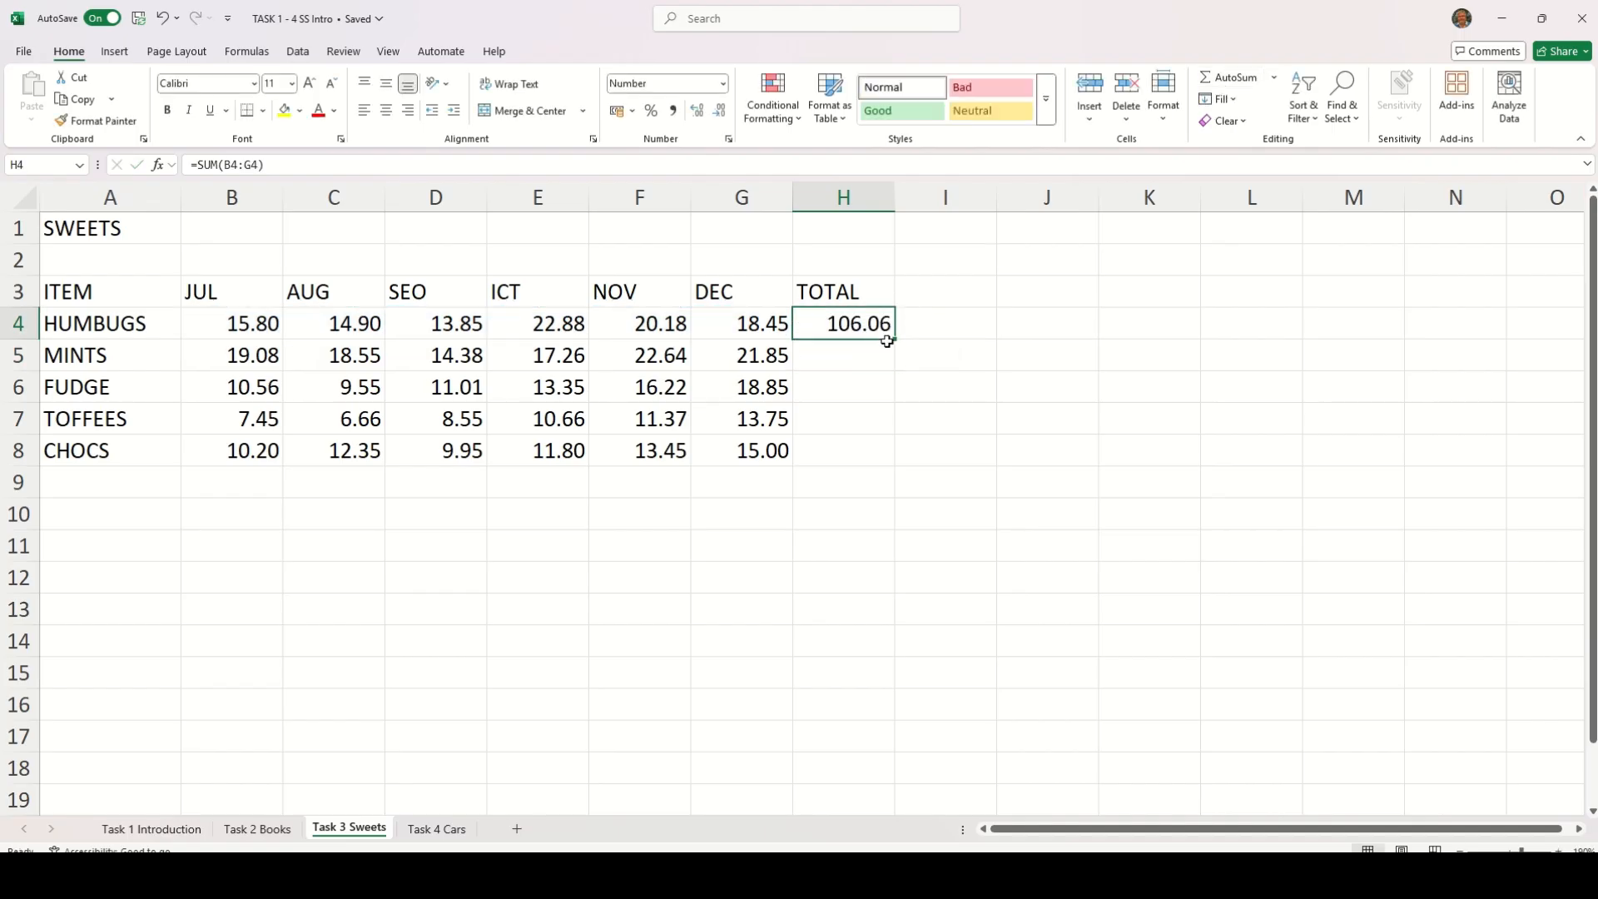
pyautogui.moveTo(896, 341); pyautogui.dragTo(889, 473)
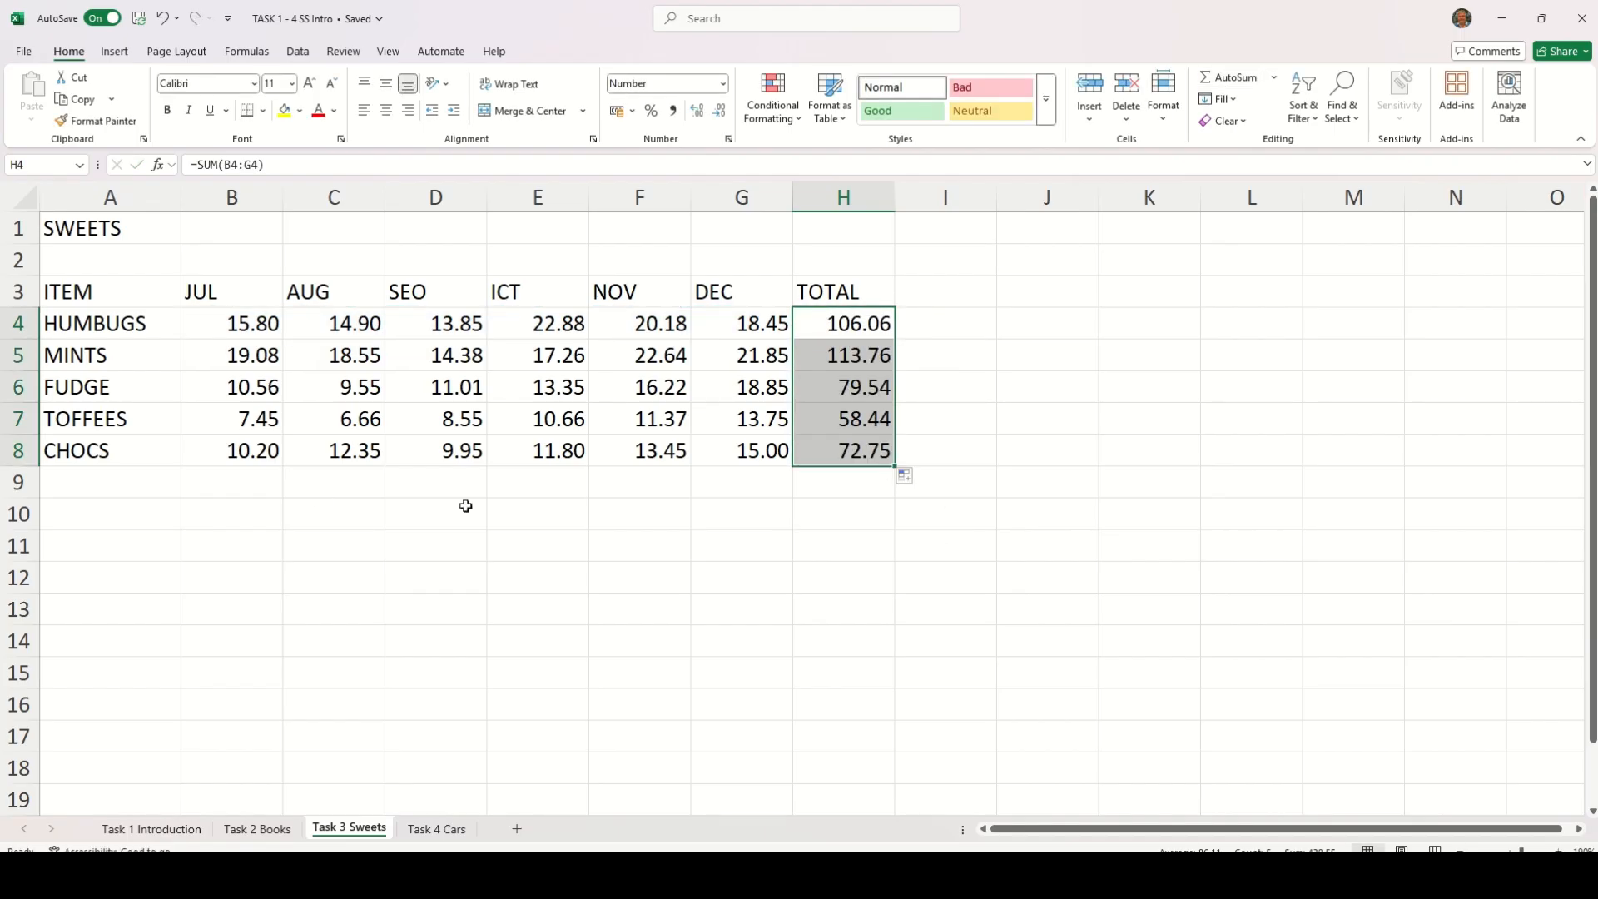
# Label cell A9, below CHOCS, as Total
pyautogui.click(136, 486)
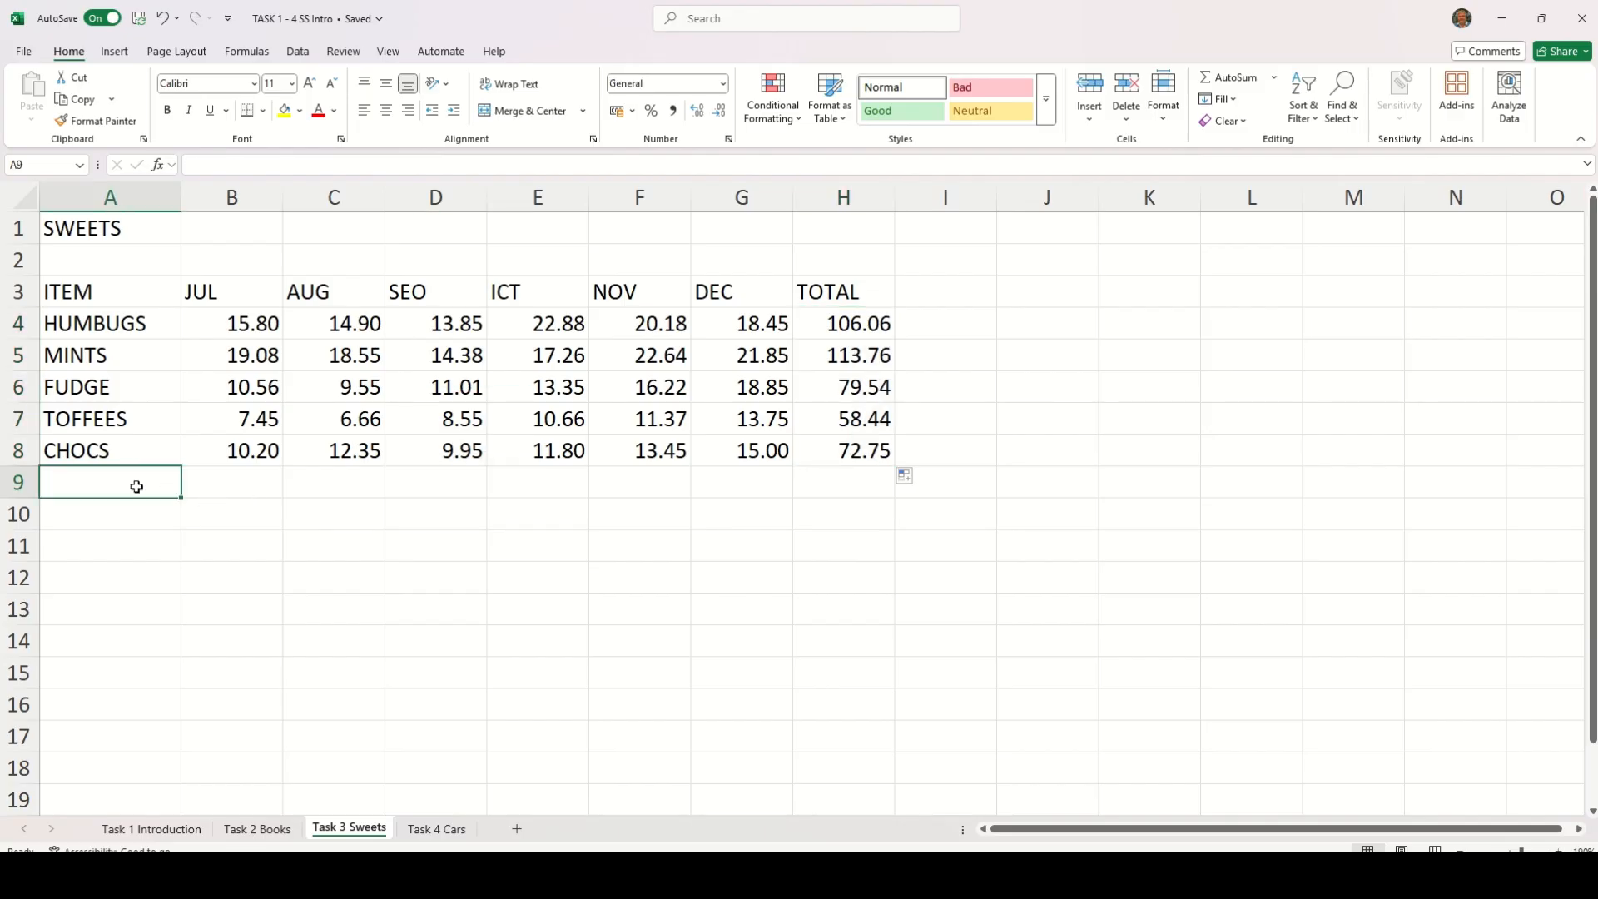
pyautogui.write('Total')
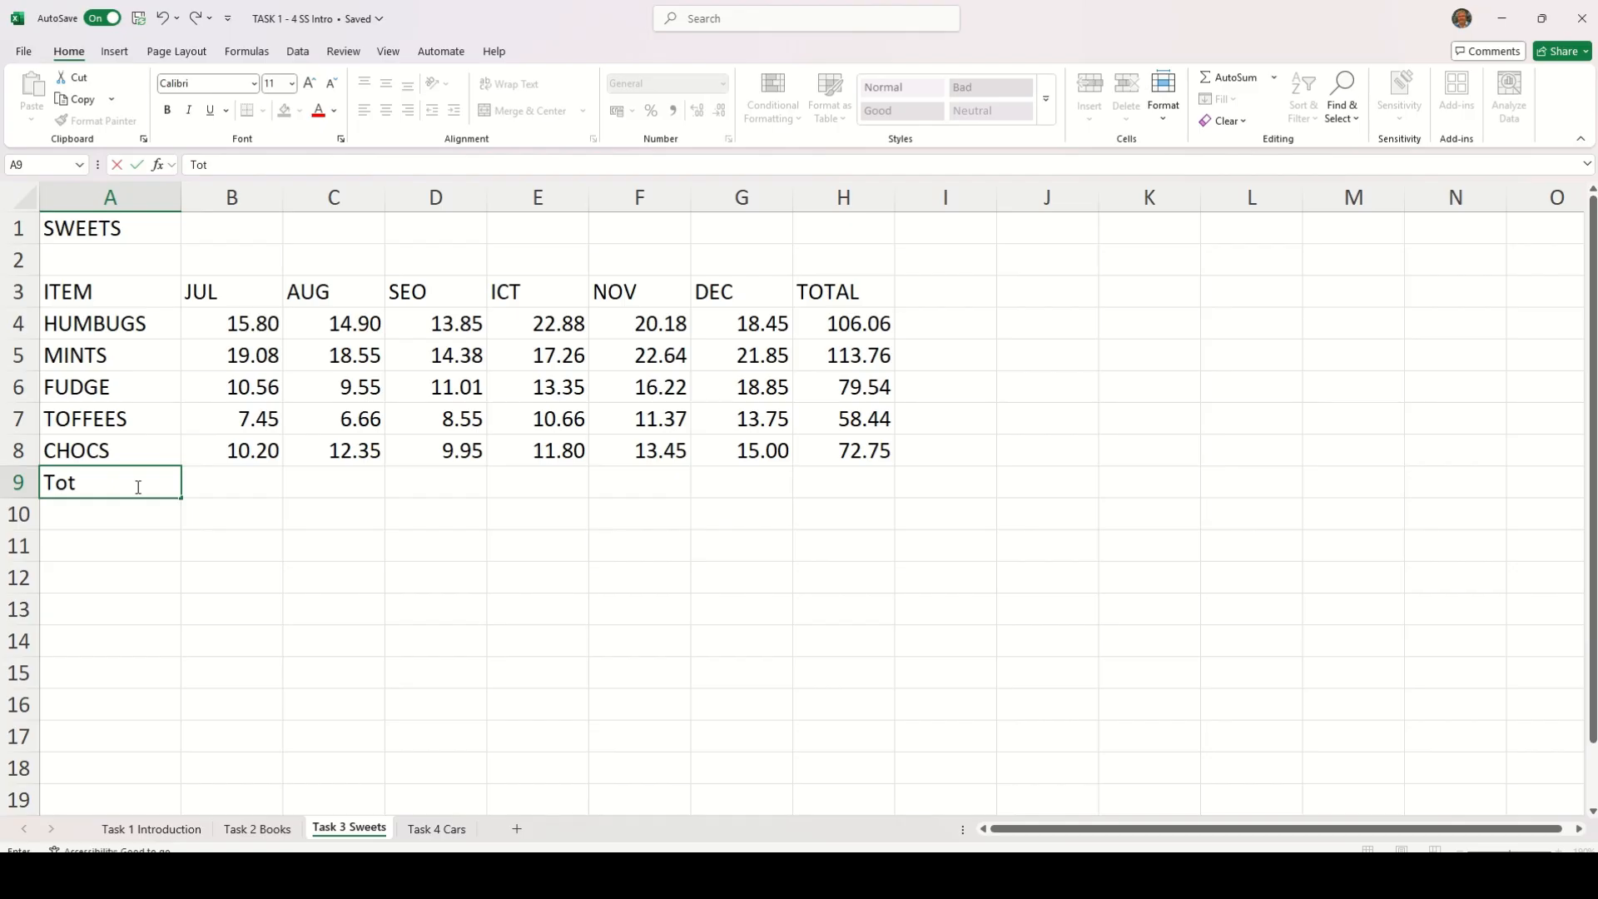
pyautogui.press('Return')
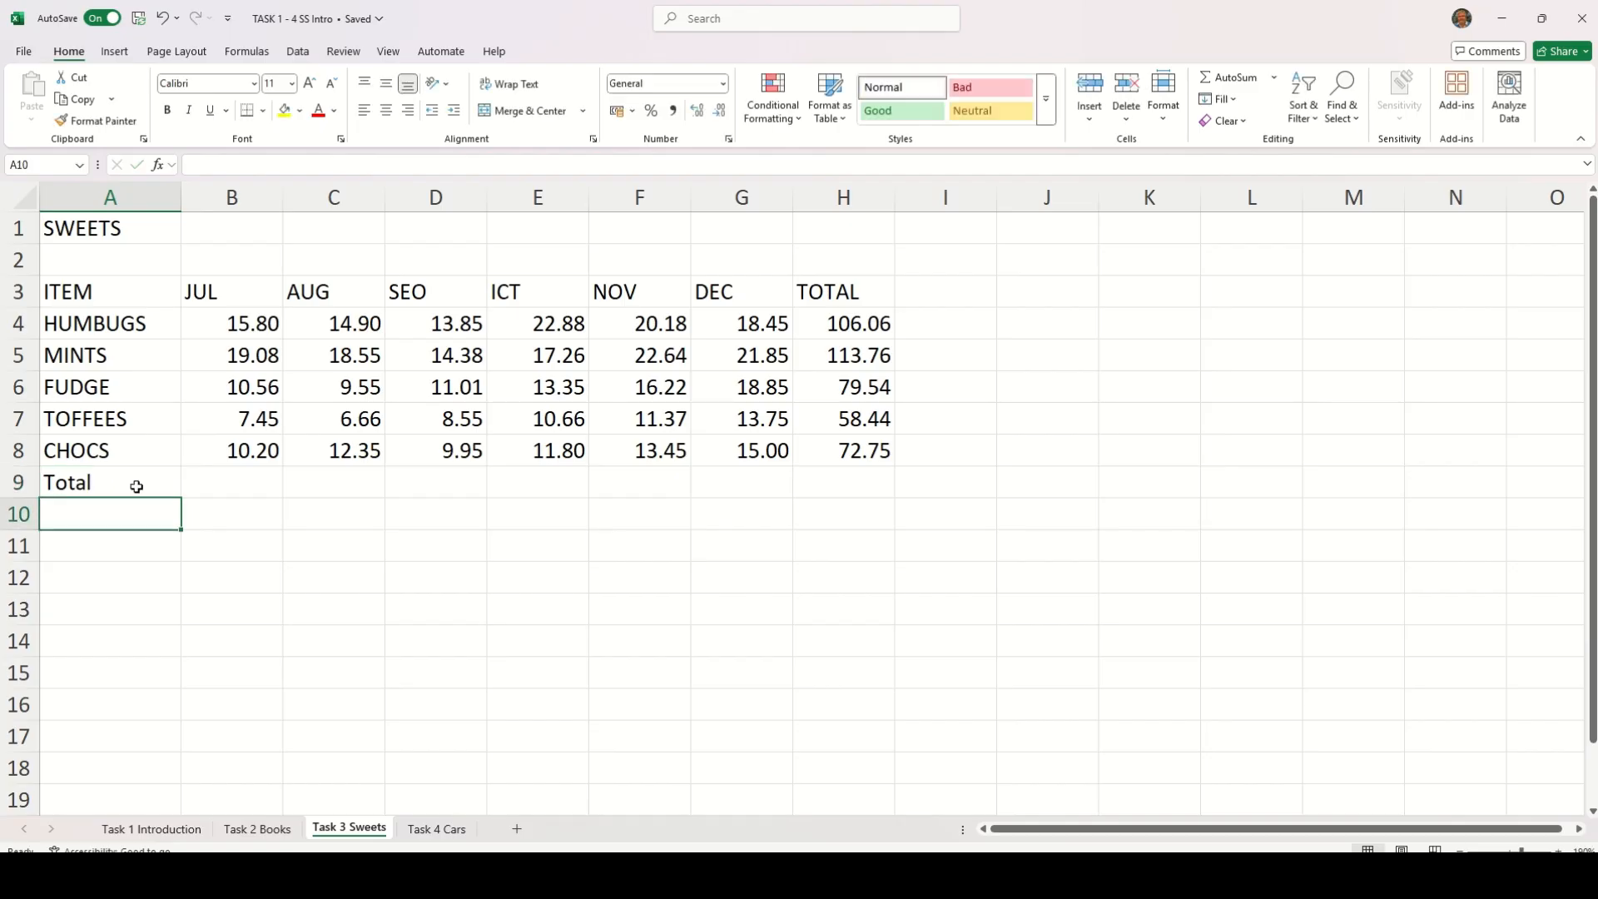
# Total the JUL column in B9 with AutoSum and fill the formula across the Total row to H9
pyautogui.press('Up')
pyautogui.press('Right')
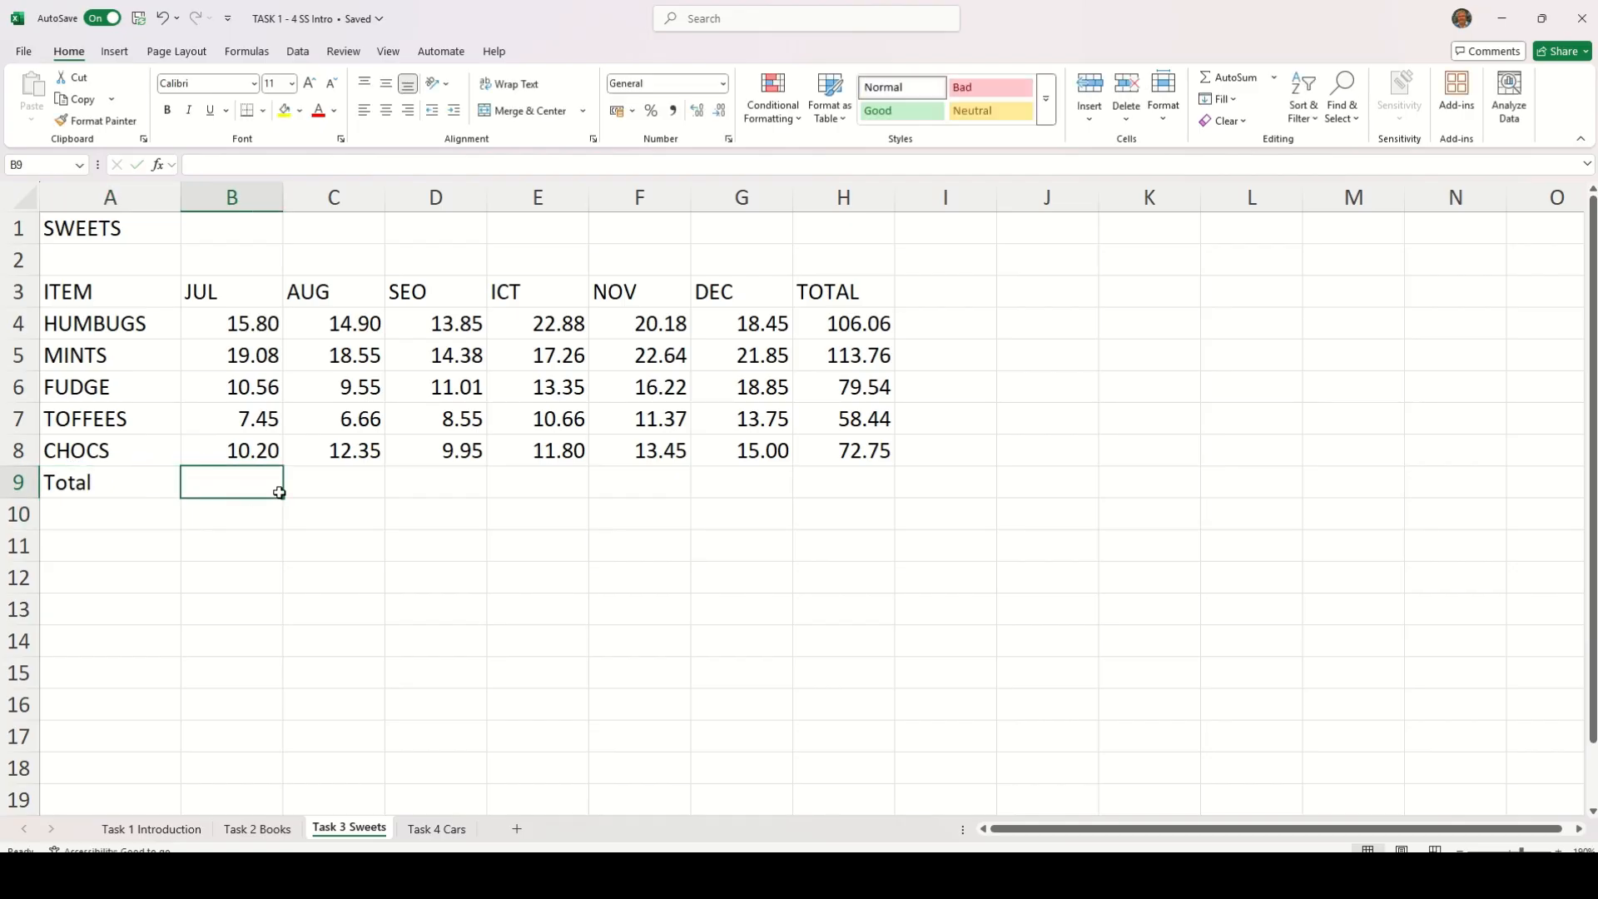
pyautogui.click(1220, 81)
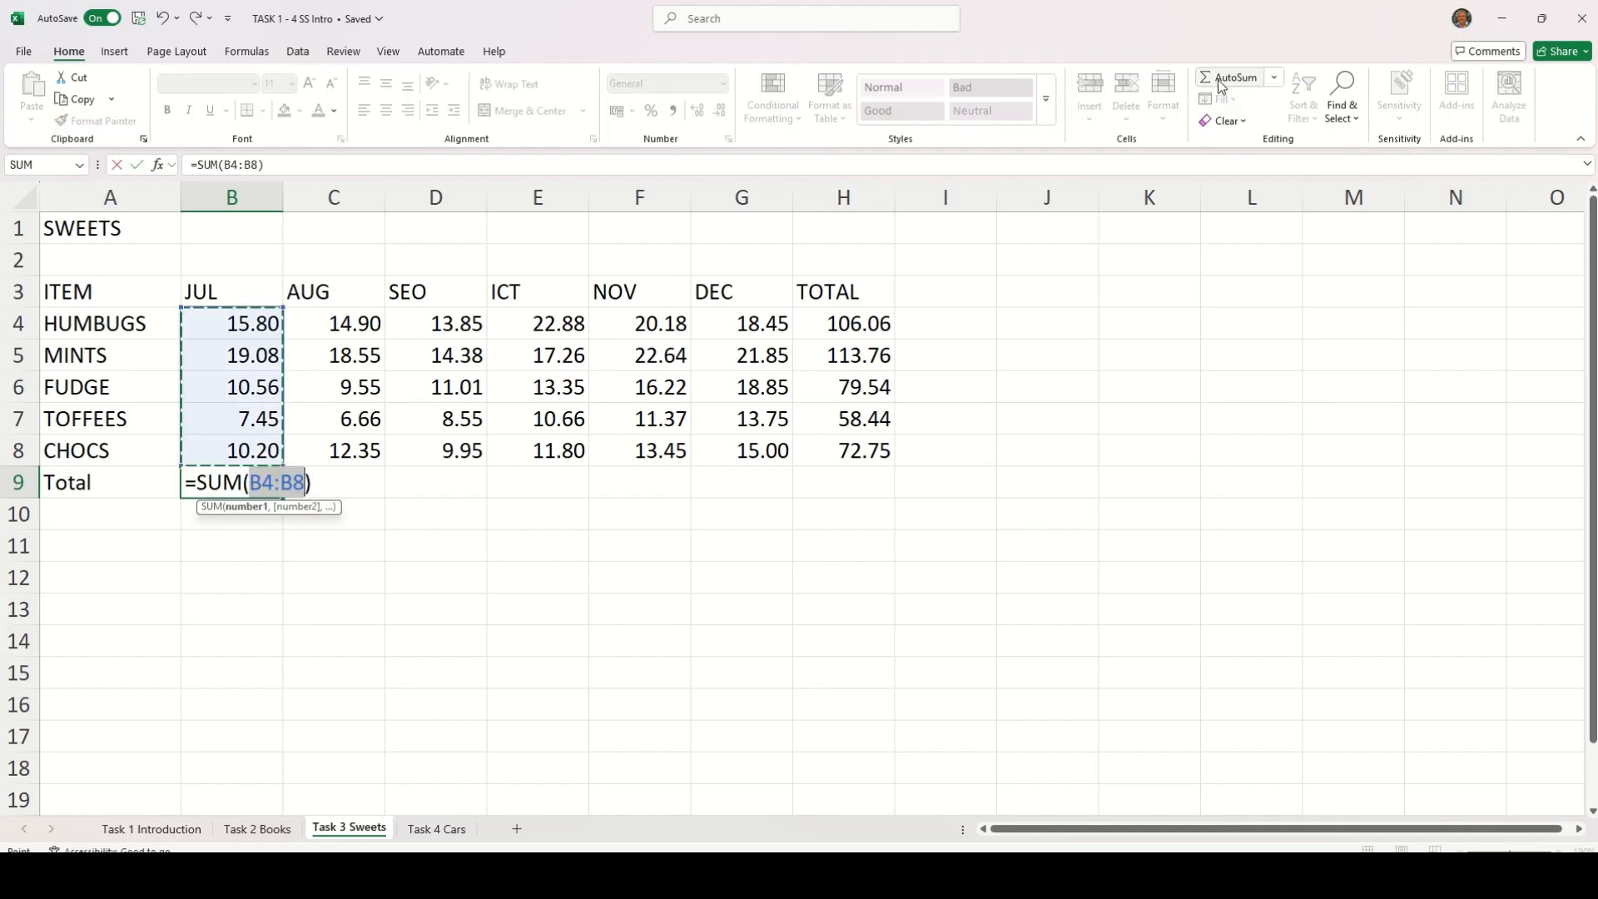
pyautogui.press('Return')
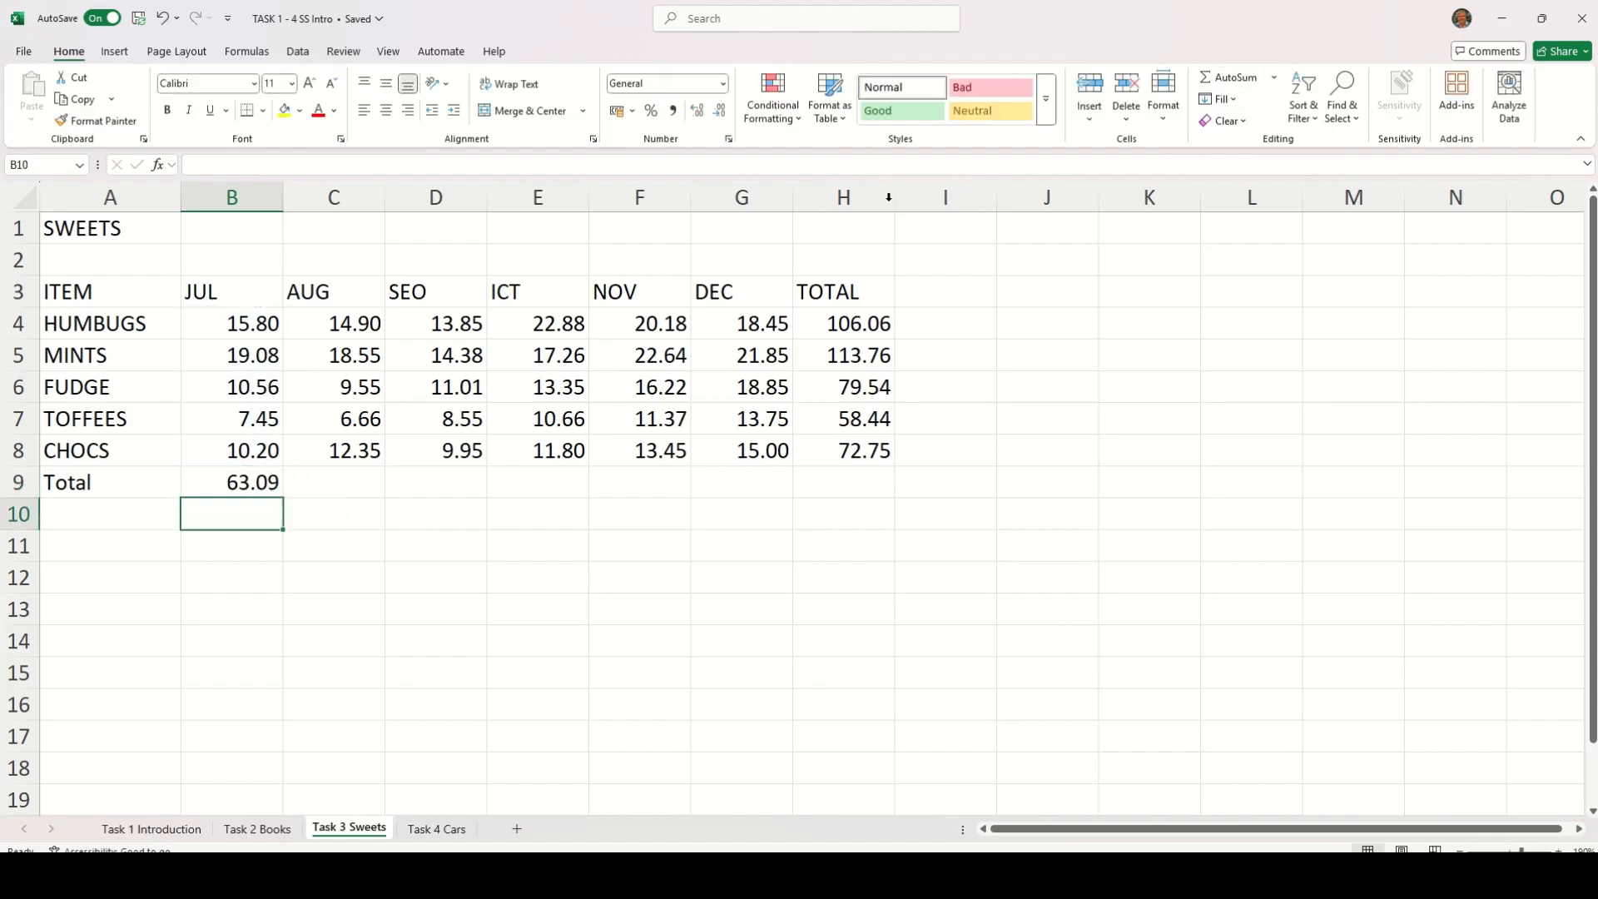
pyautogui.click(247, 483)
pyautogui.moveTo(285, 501); pyautogui.dragTo(858, 481)
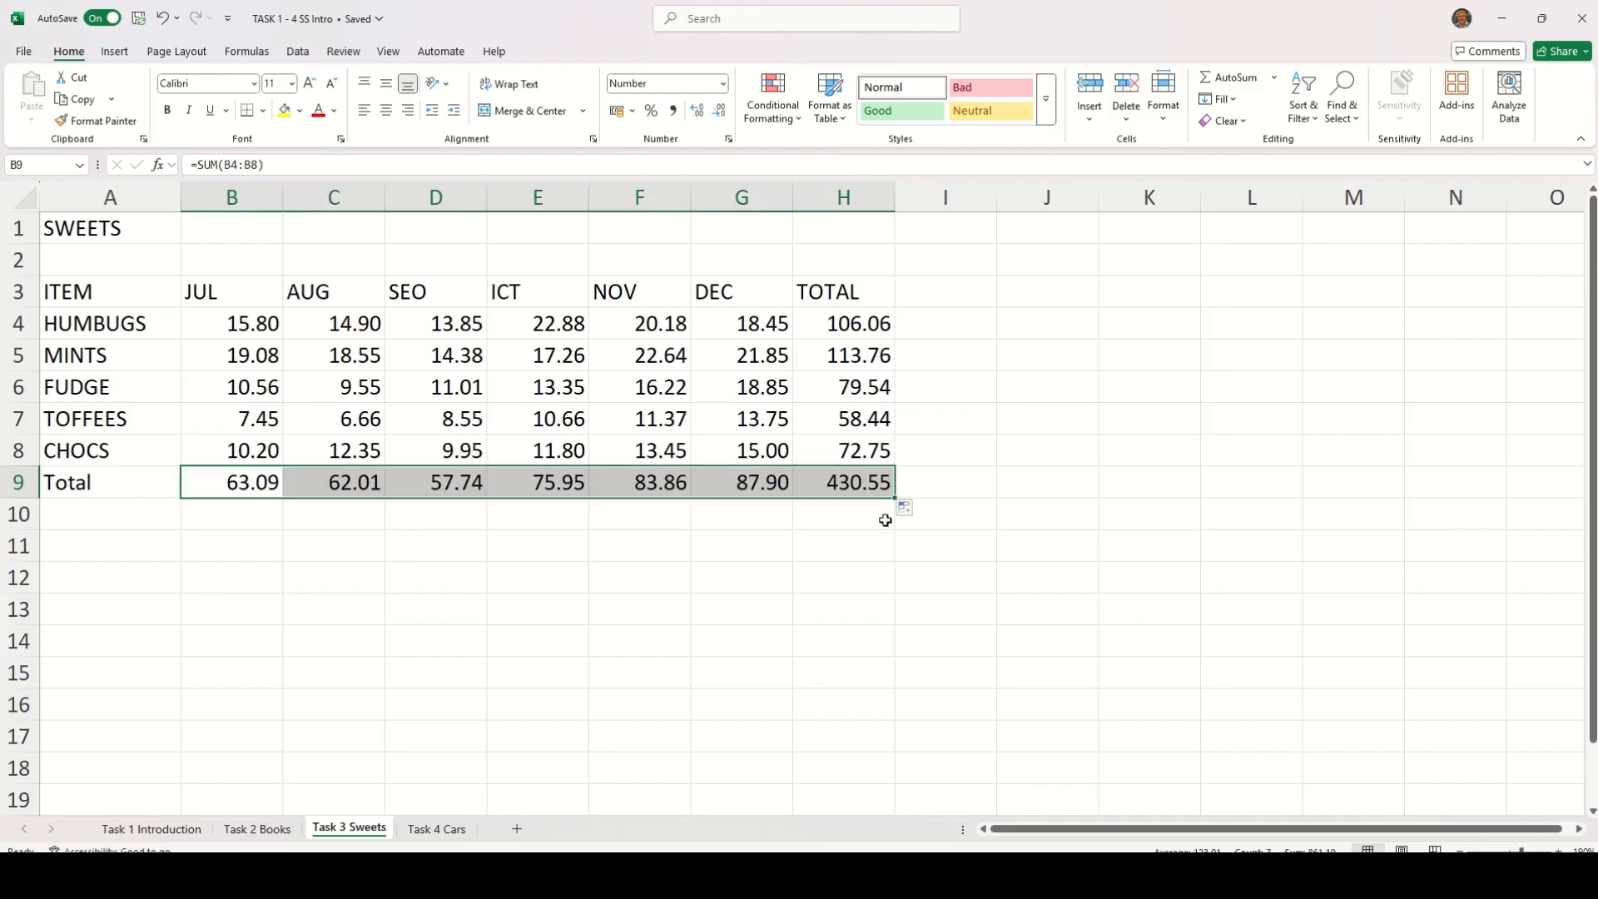
pyautogui.click(872, 547)
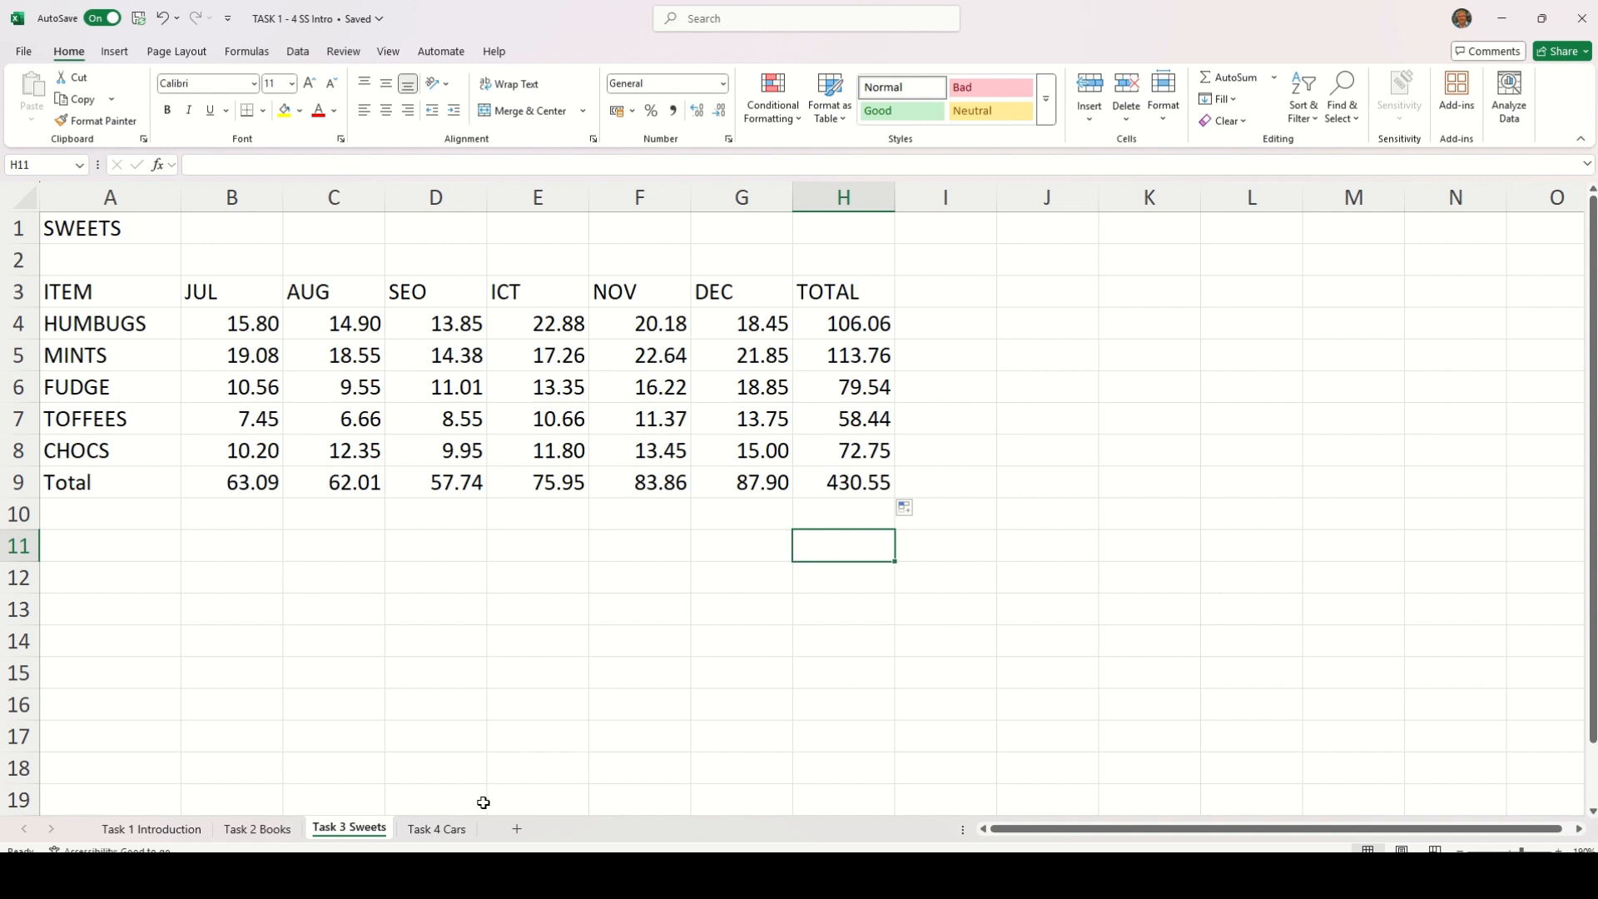
pyautogui.click(456, 829)
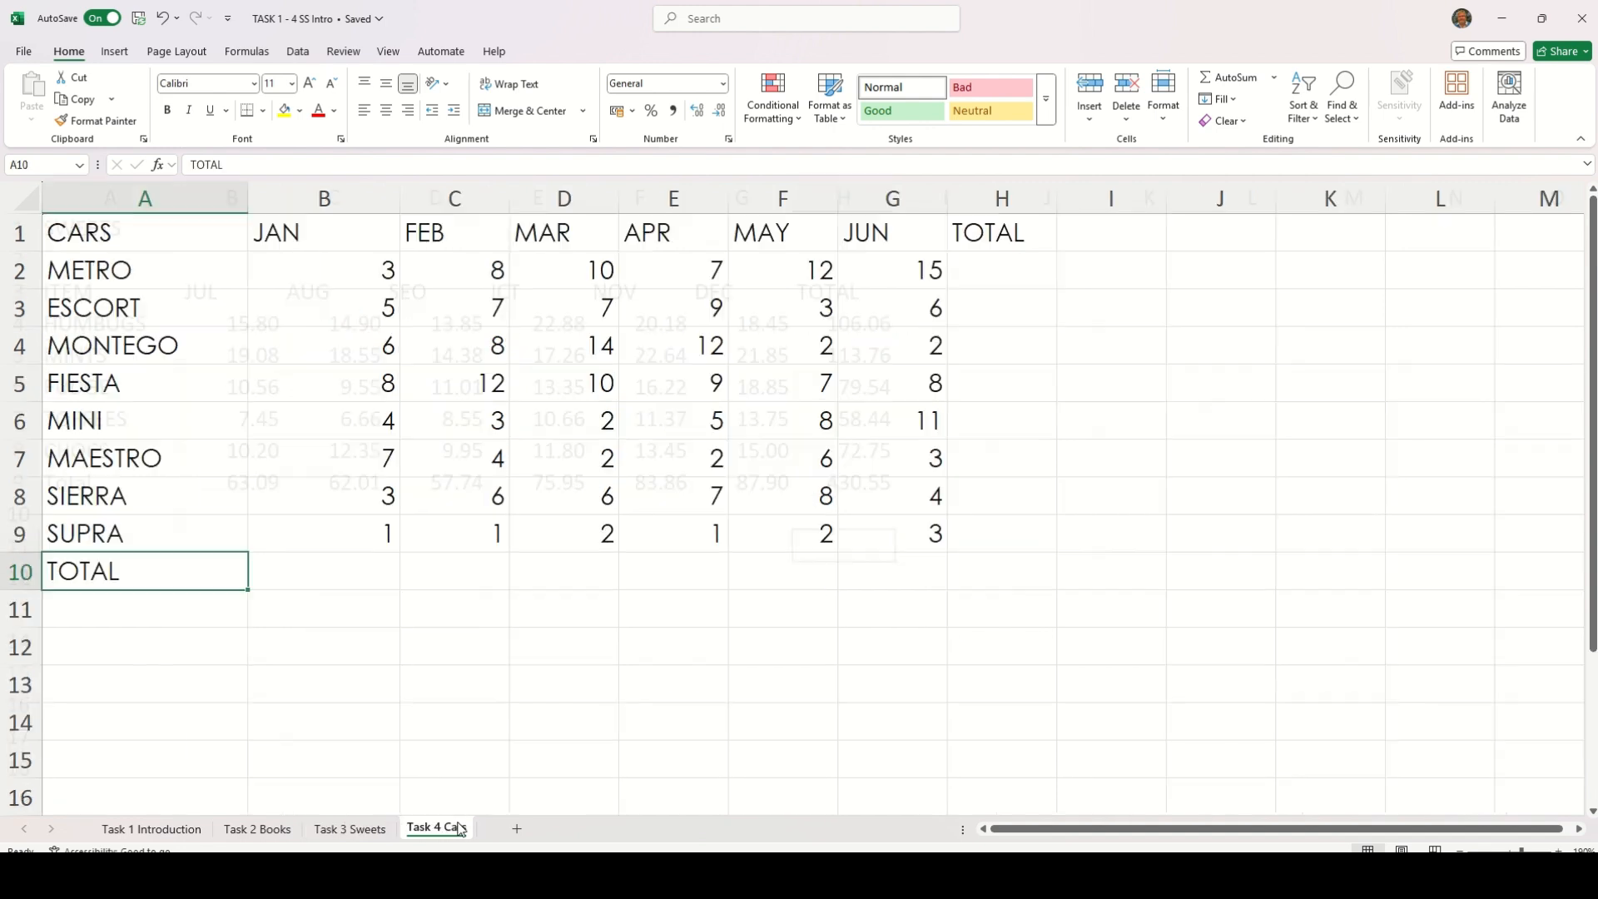
pyautogui.click(987, 272)
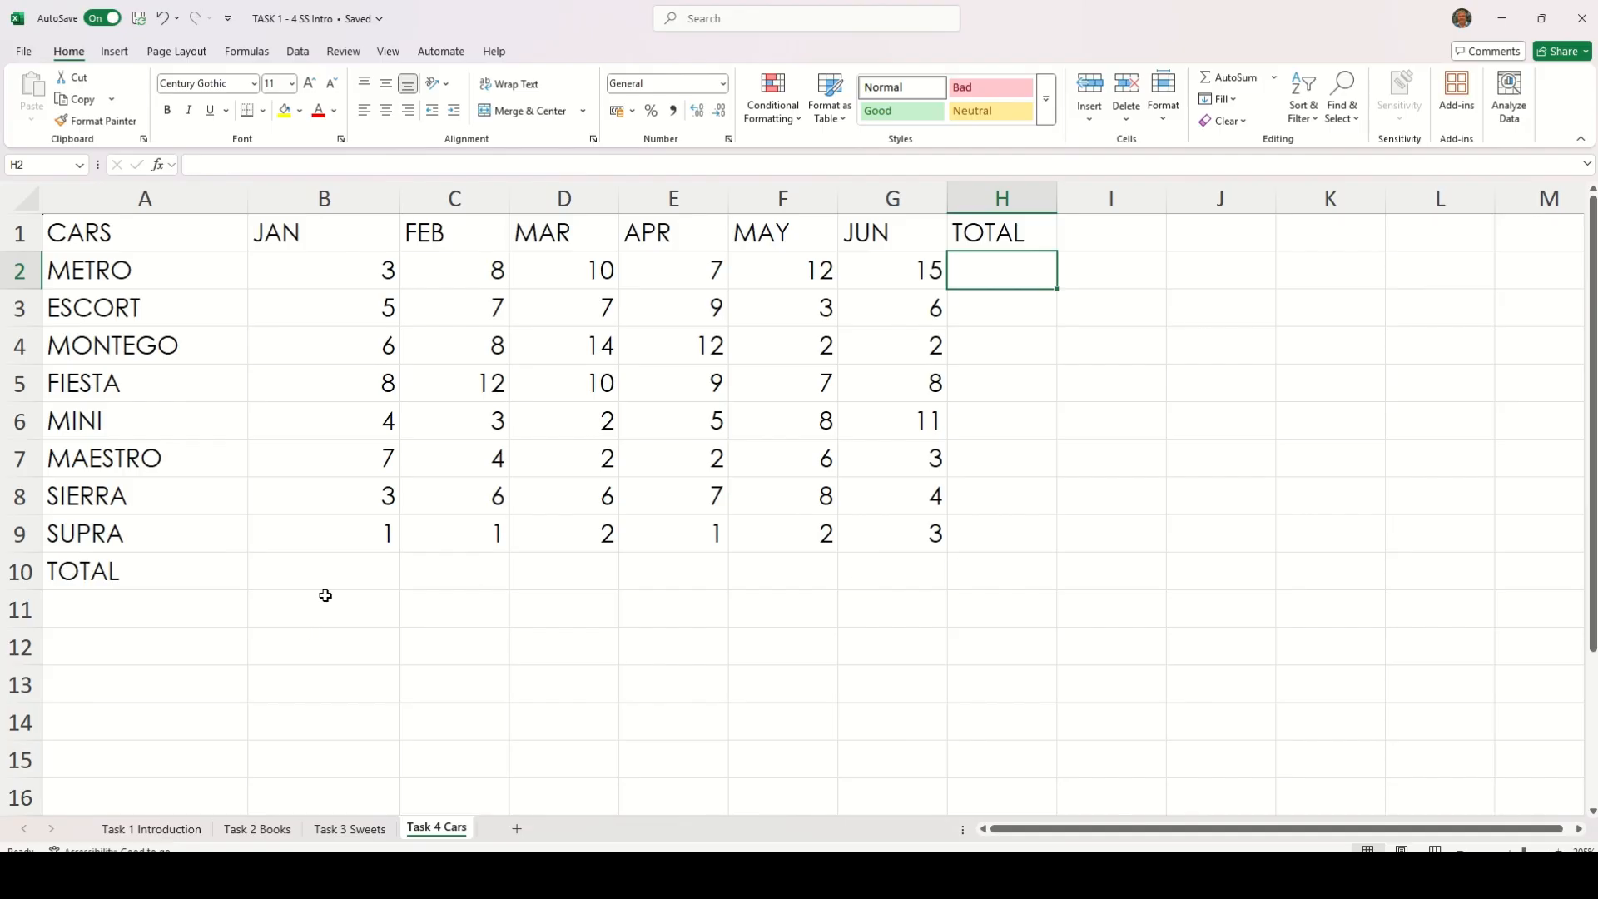
# On the Task 1 Introduction sheet, colour the text of the Jan, Feb and Total headings in A1:C1 red
pyautogui.click(166, 825)
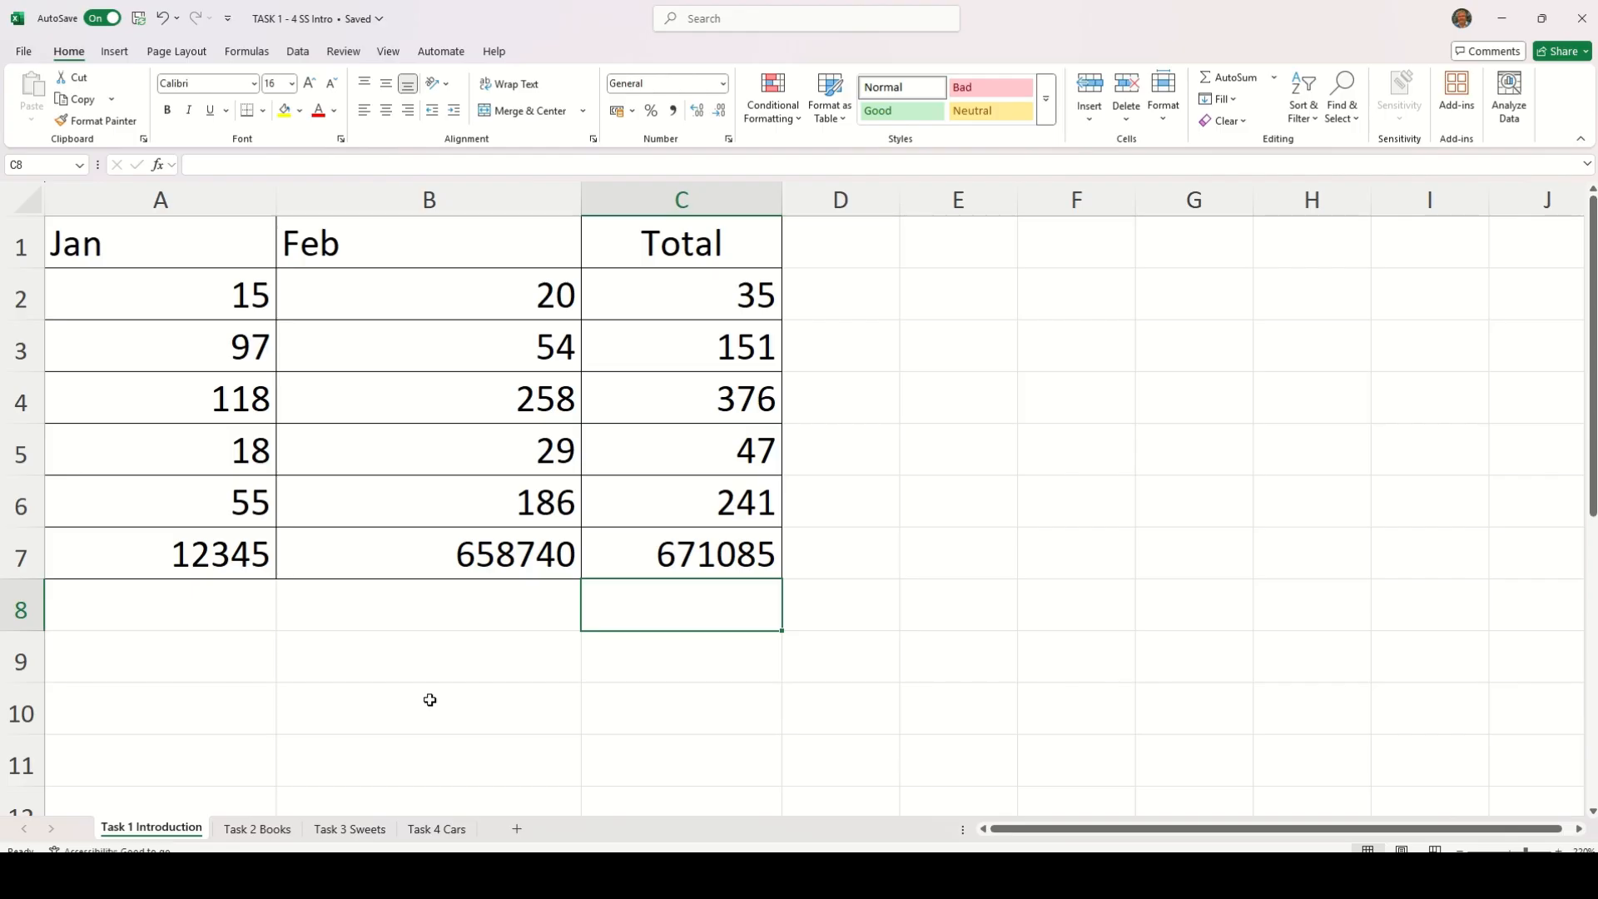
pyautogui.moveTo(122, 242); pyautogui.dragTo(682, 242)
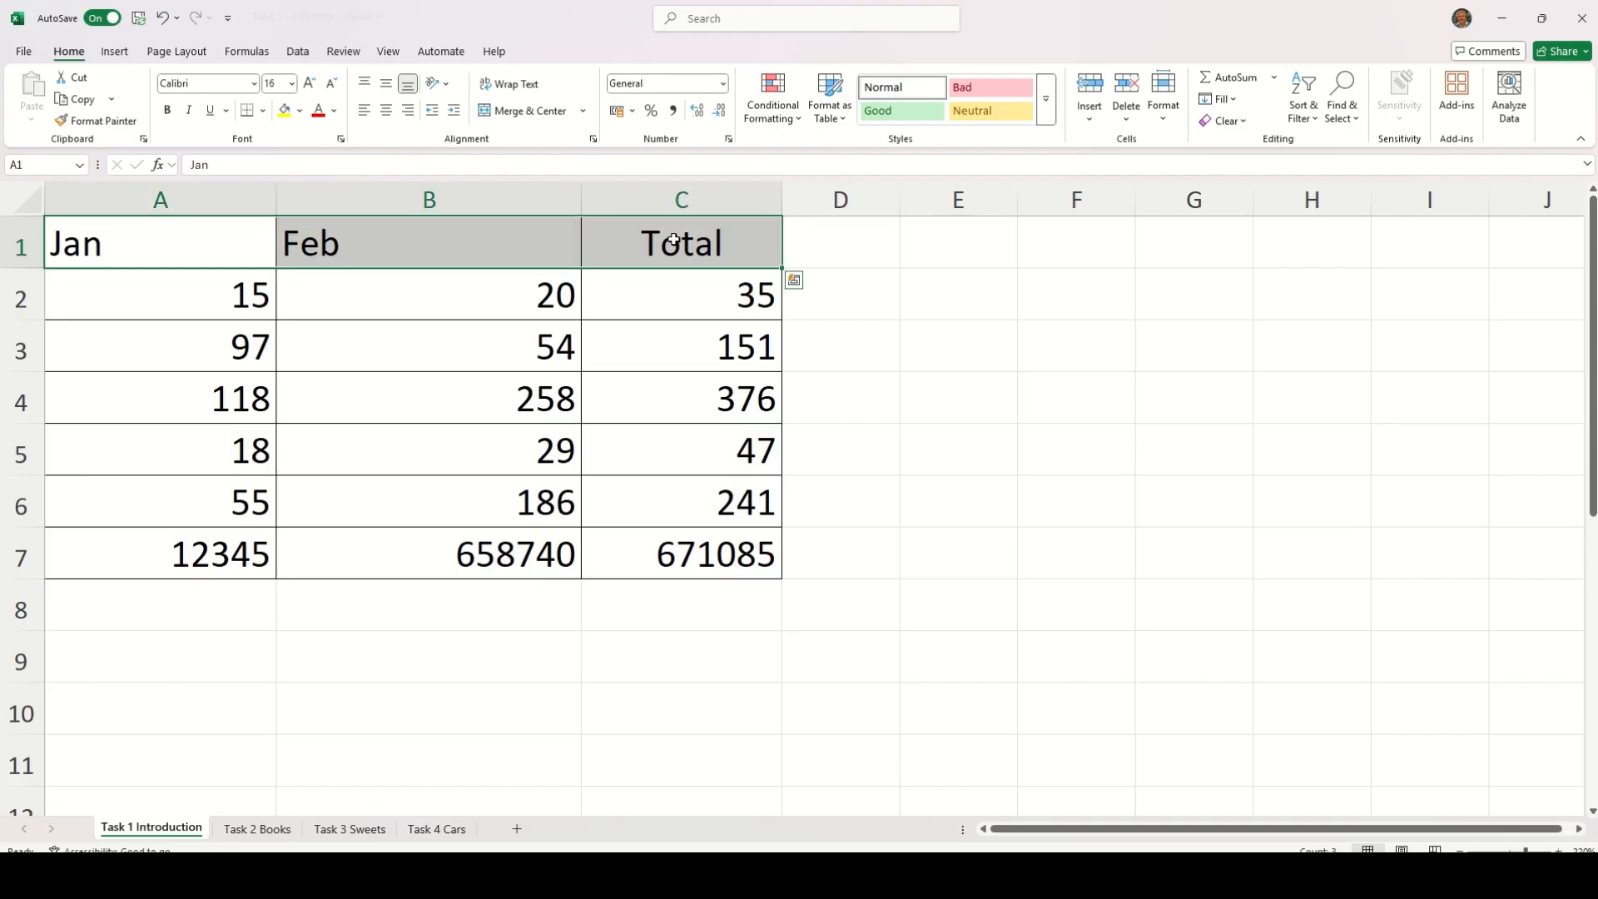
pyautogui.click(333, 112)
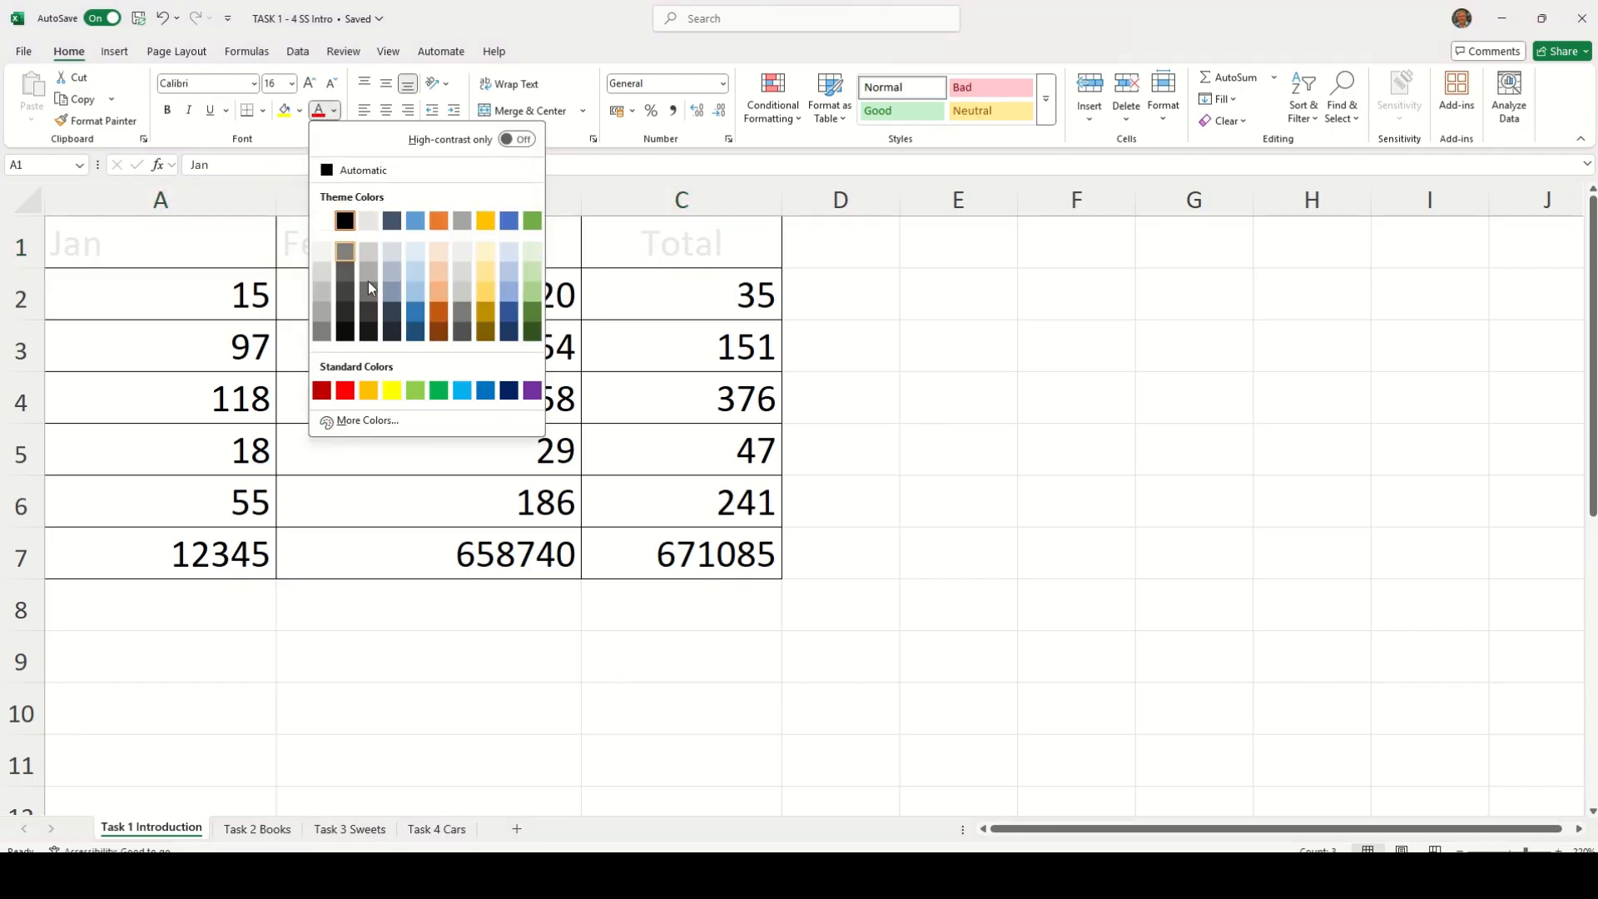
pyautogui.click(345, 391)
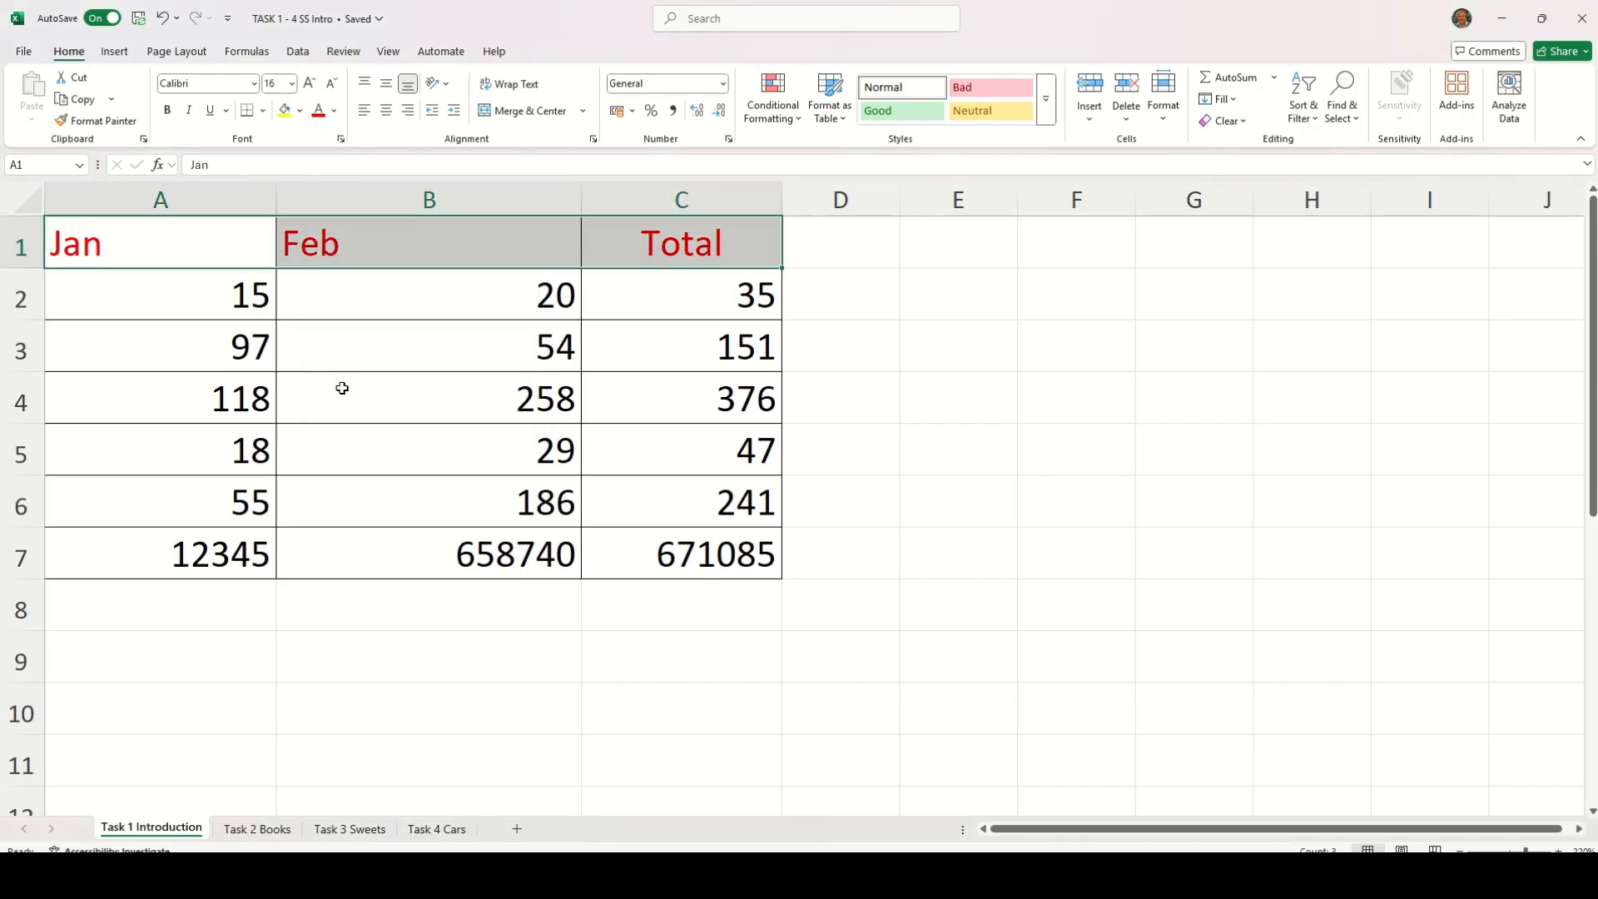
# Fill the Jan and Feb figures in A2:B6 with yellow
pyautogui.moveTo(232, 285); pyautogui.dragTo(435, 496)
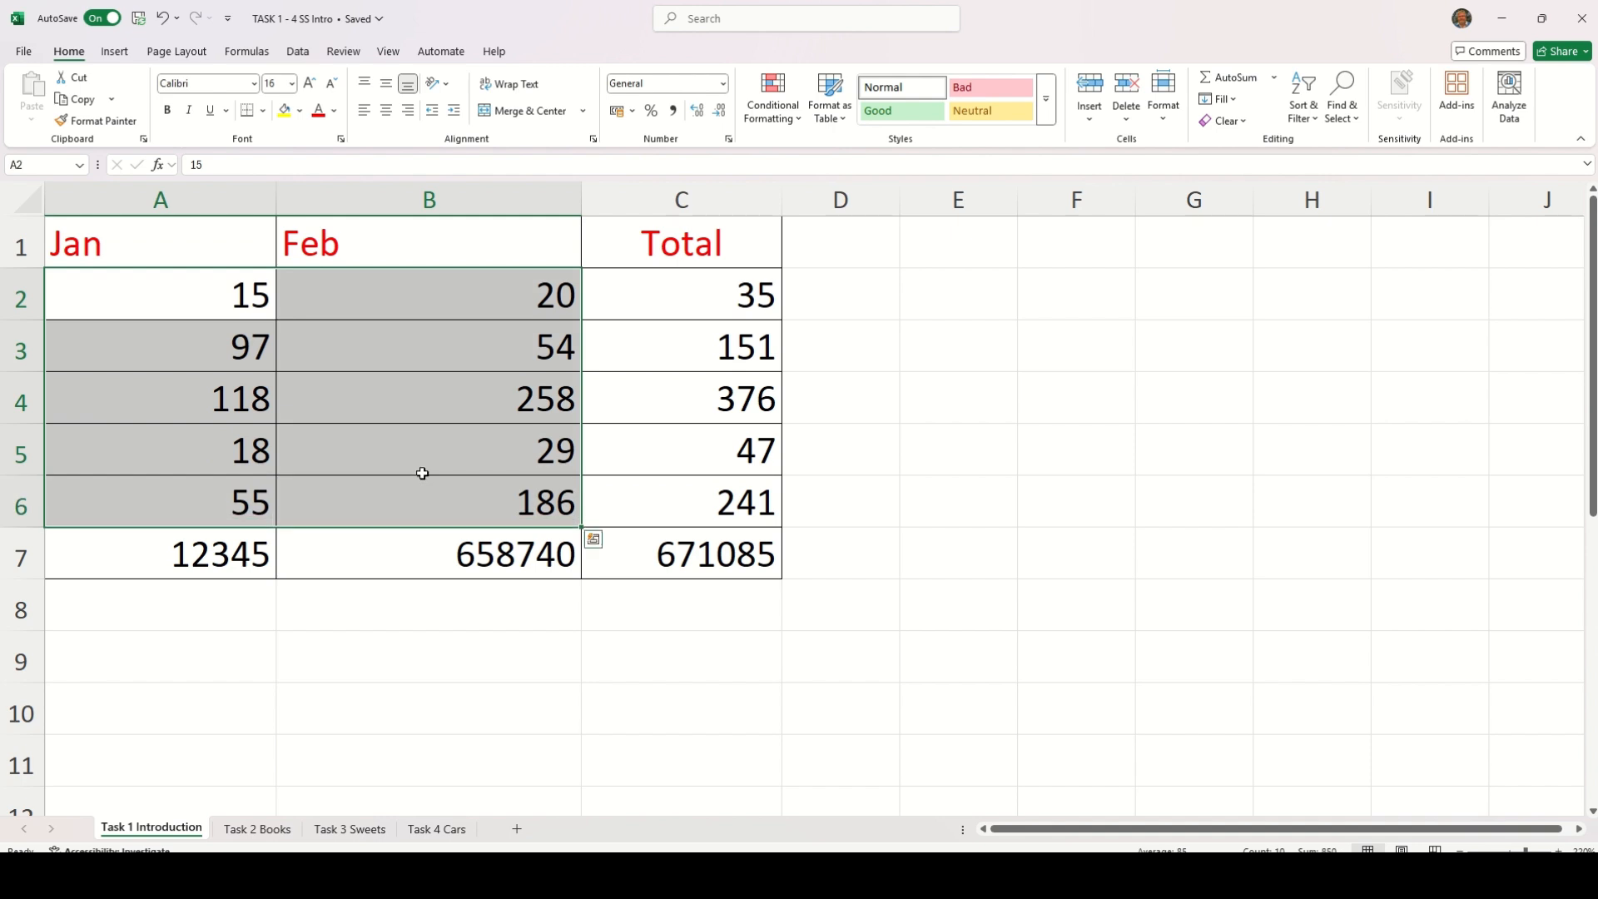
pyautogui.click(299, 110)
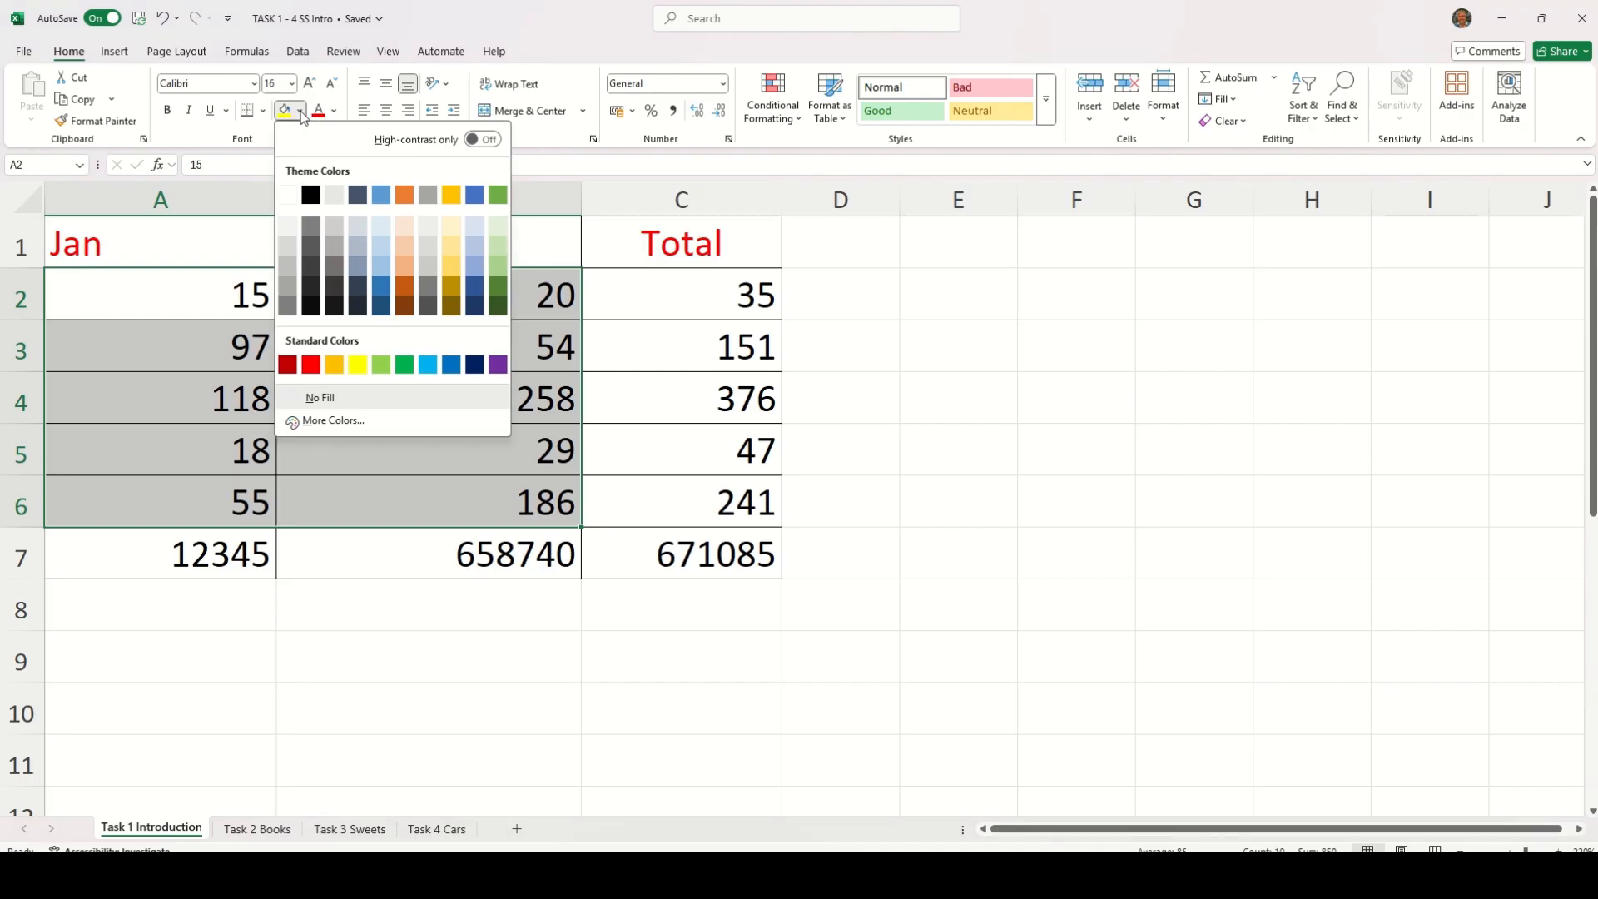
pyautogui.click(357, 365)
# Fill row 7 from A7 to C7 and the row totals in C2:C6 with light green
pyautogui.moveTo(239, 552); pyautogui.dragTo(653, 552)
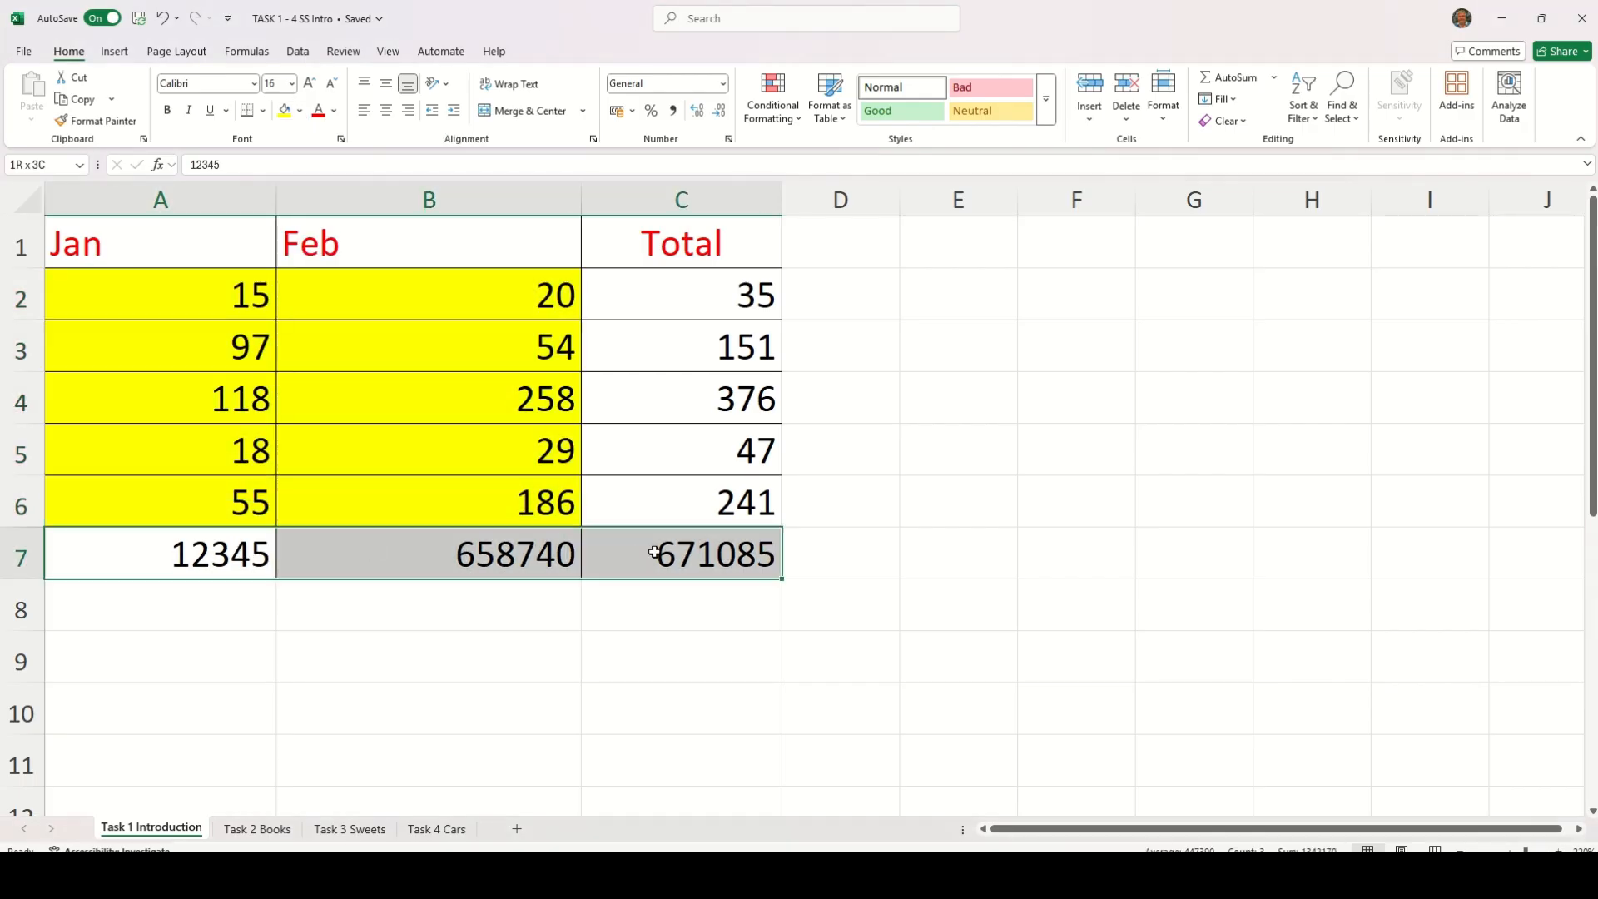
pyautogui.click(300, 111)
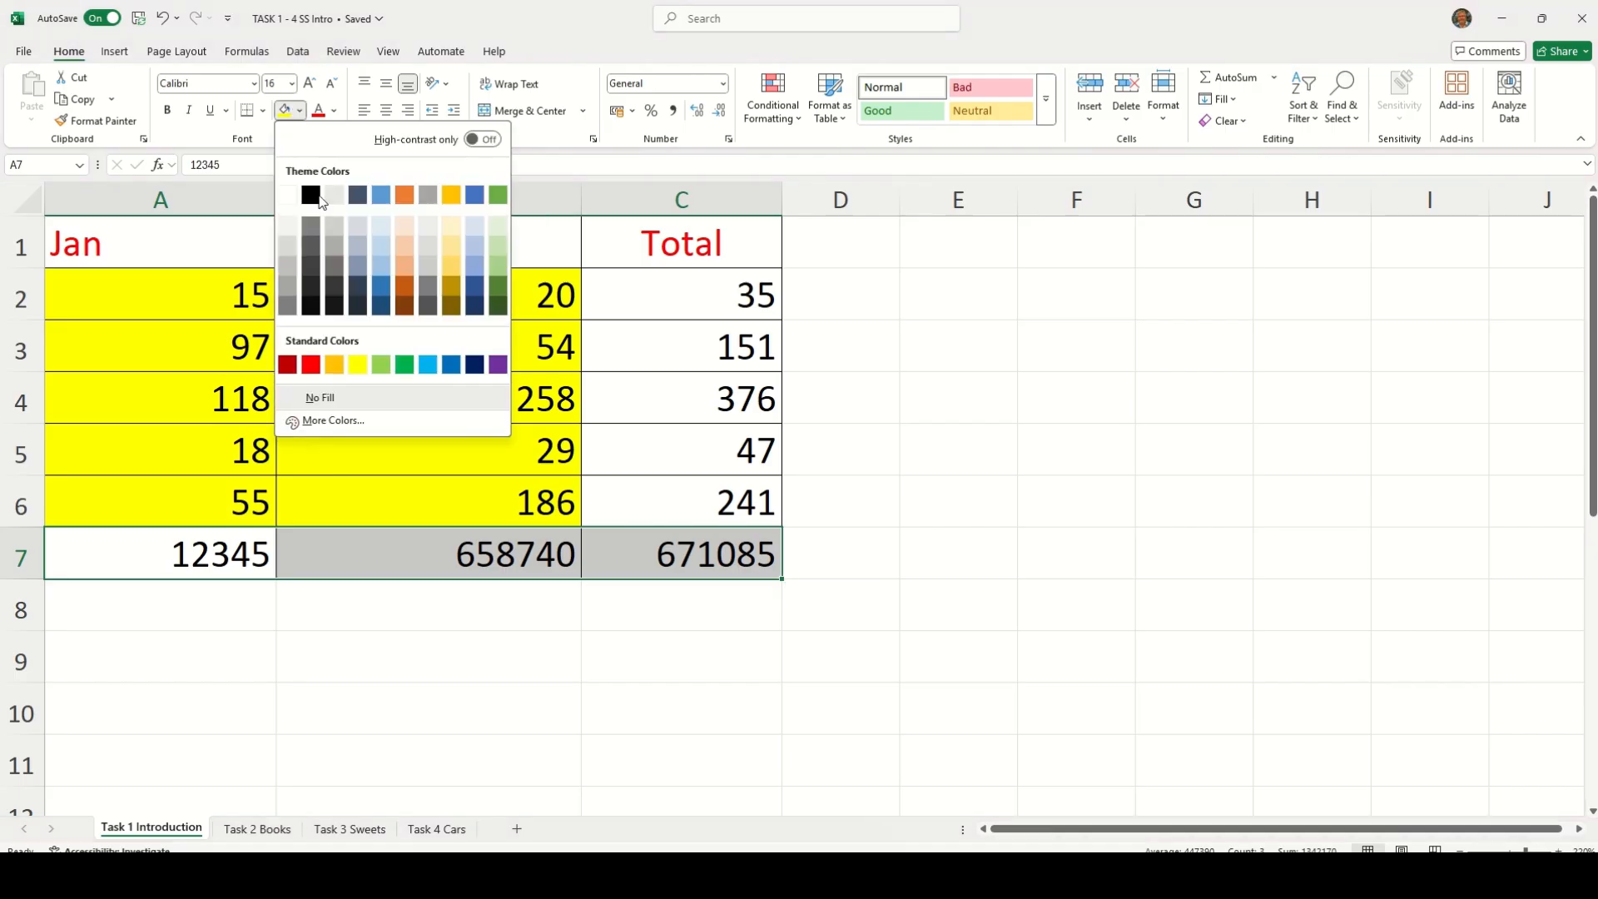
pyautogui.click(382, 365)
pyautogui.moveTo(673, 306); pyautogui.dragTo(663, 496)
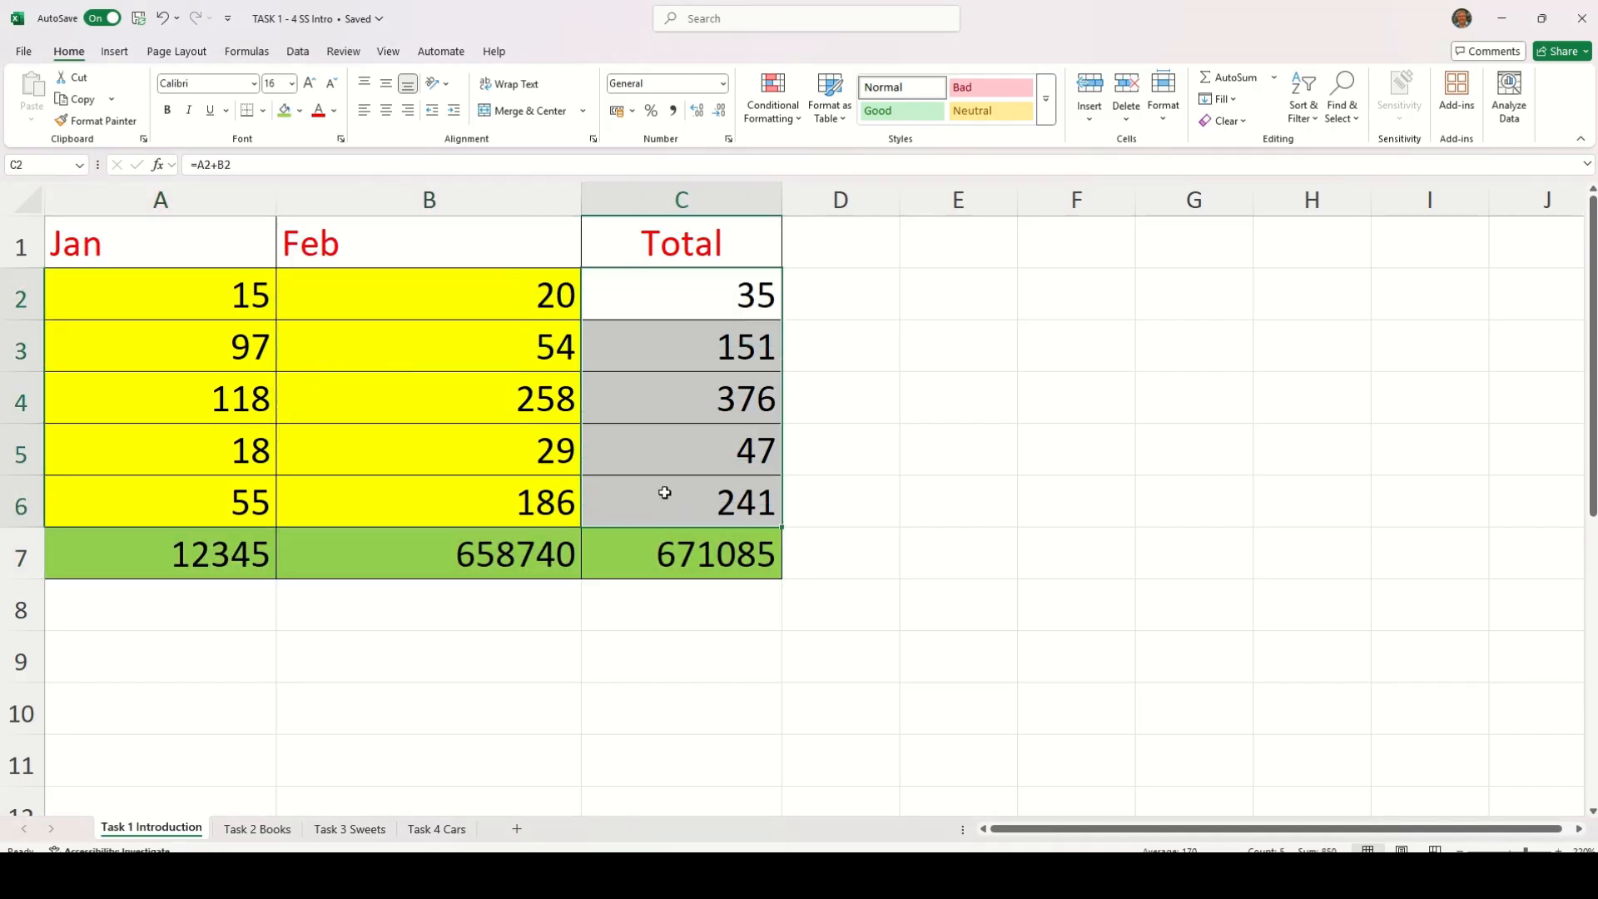
pyautogui.click(283, 111)
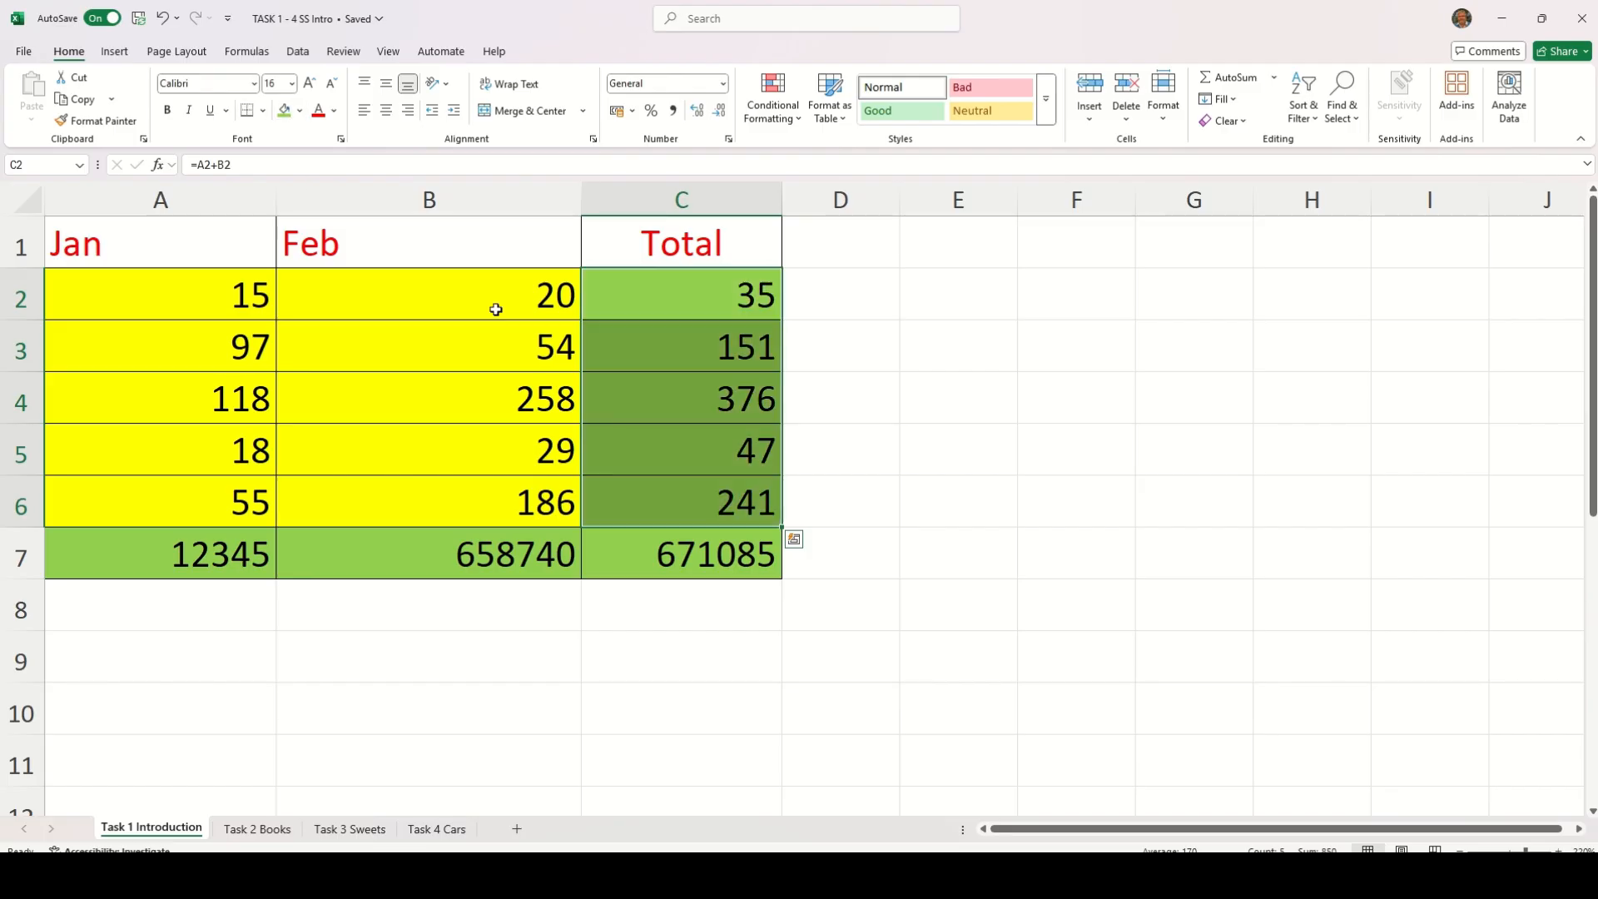
pyautogui.click(930, 462)
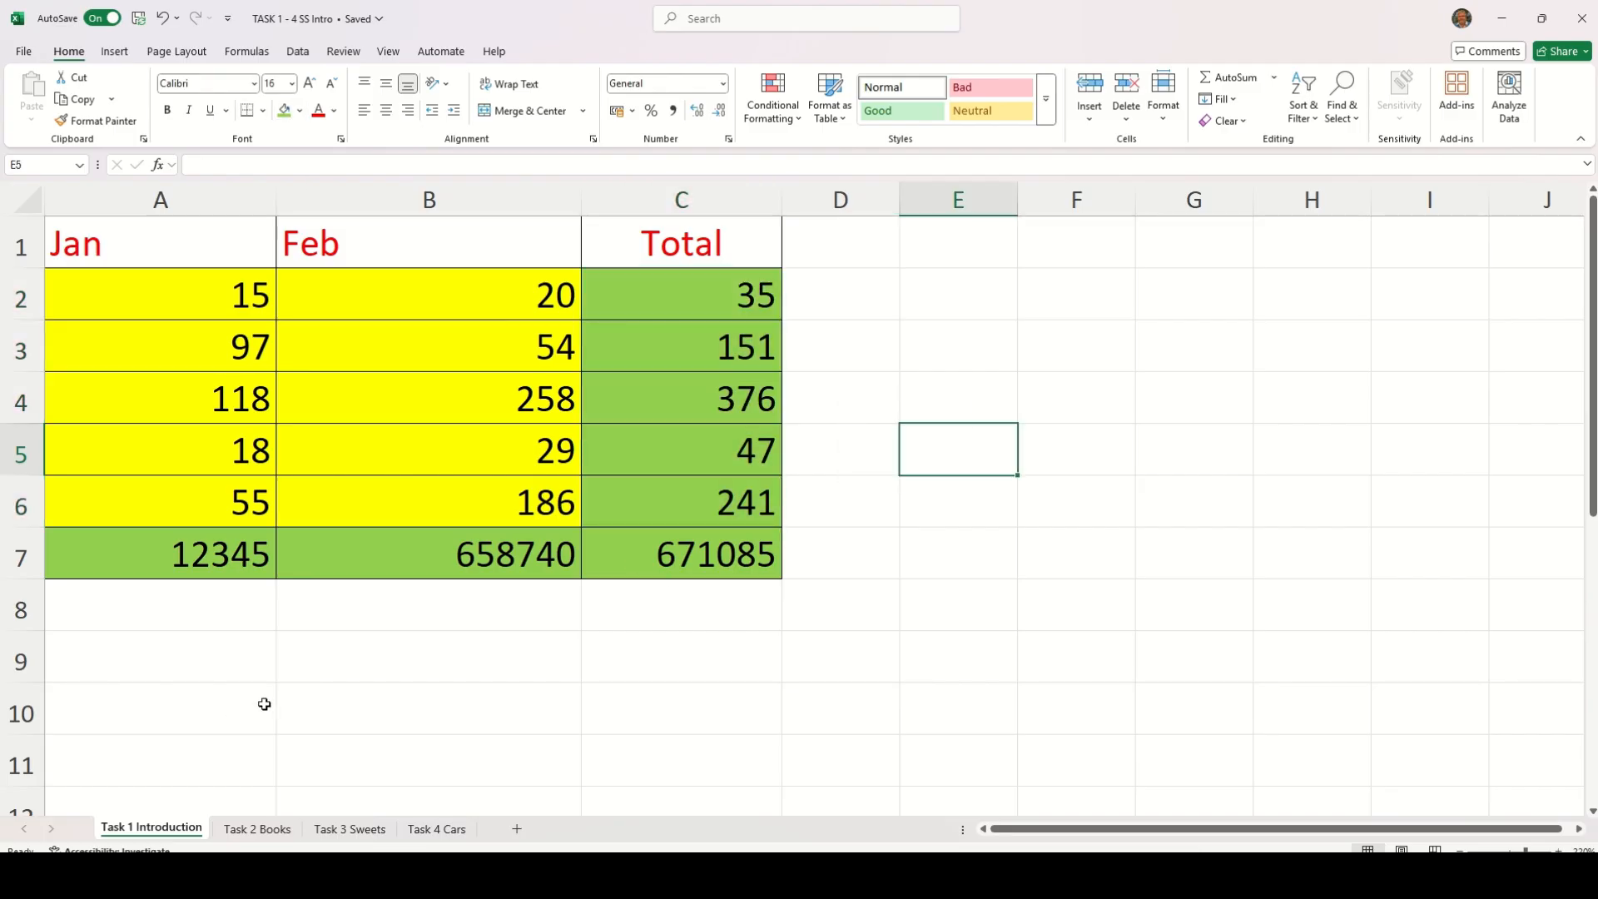
# On the Task 2 Books sheet, convert A3:E6 into a table with headers, leaving out the TOTAL SALES row
pyautogui.click(258, 829)
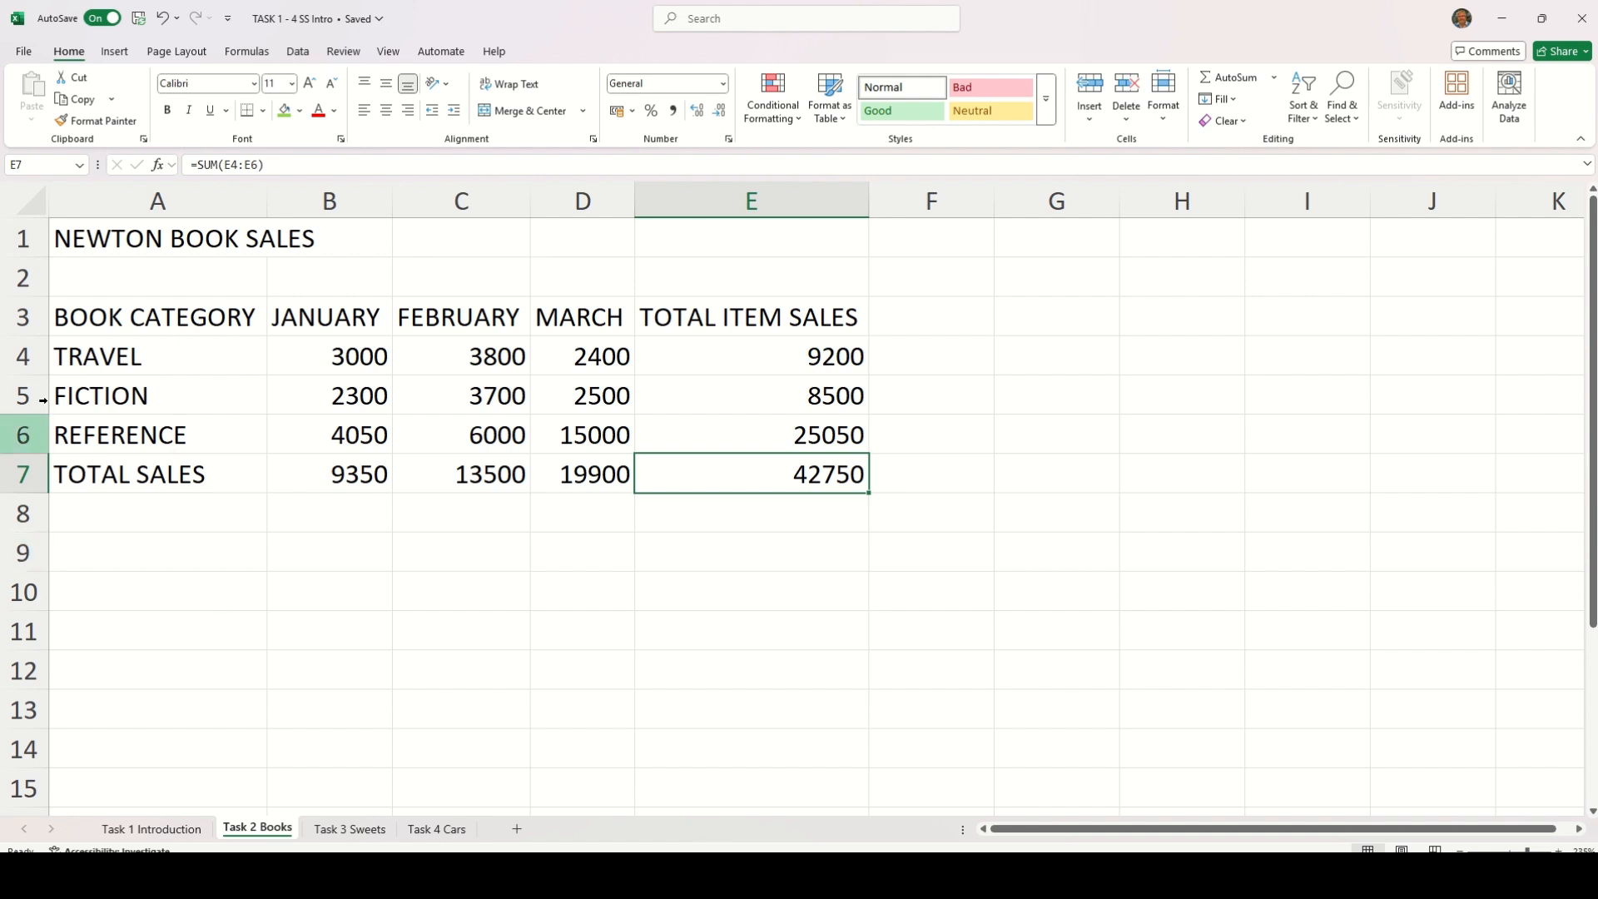
pyautogui.click(90, 315)
pyautogui.moveTo(90, 314); pyautogui.dragTo(801, 443)
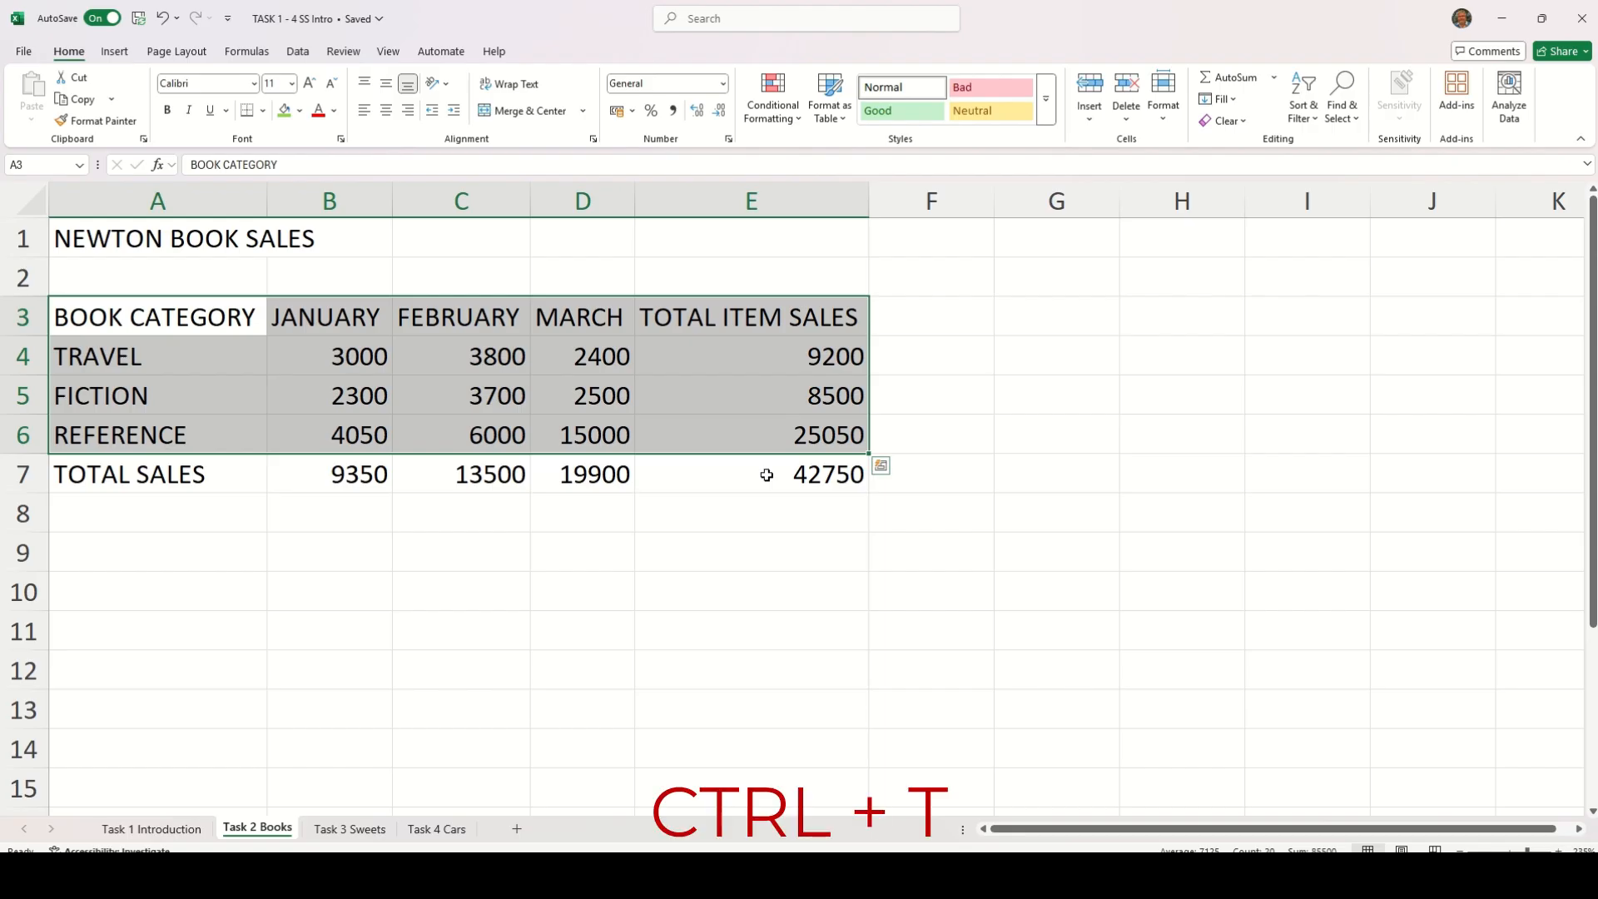
pyautogui.hotkey('ctrl', 't')
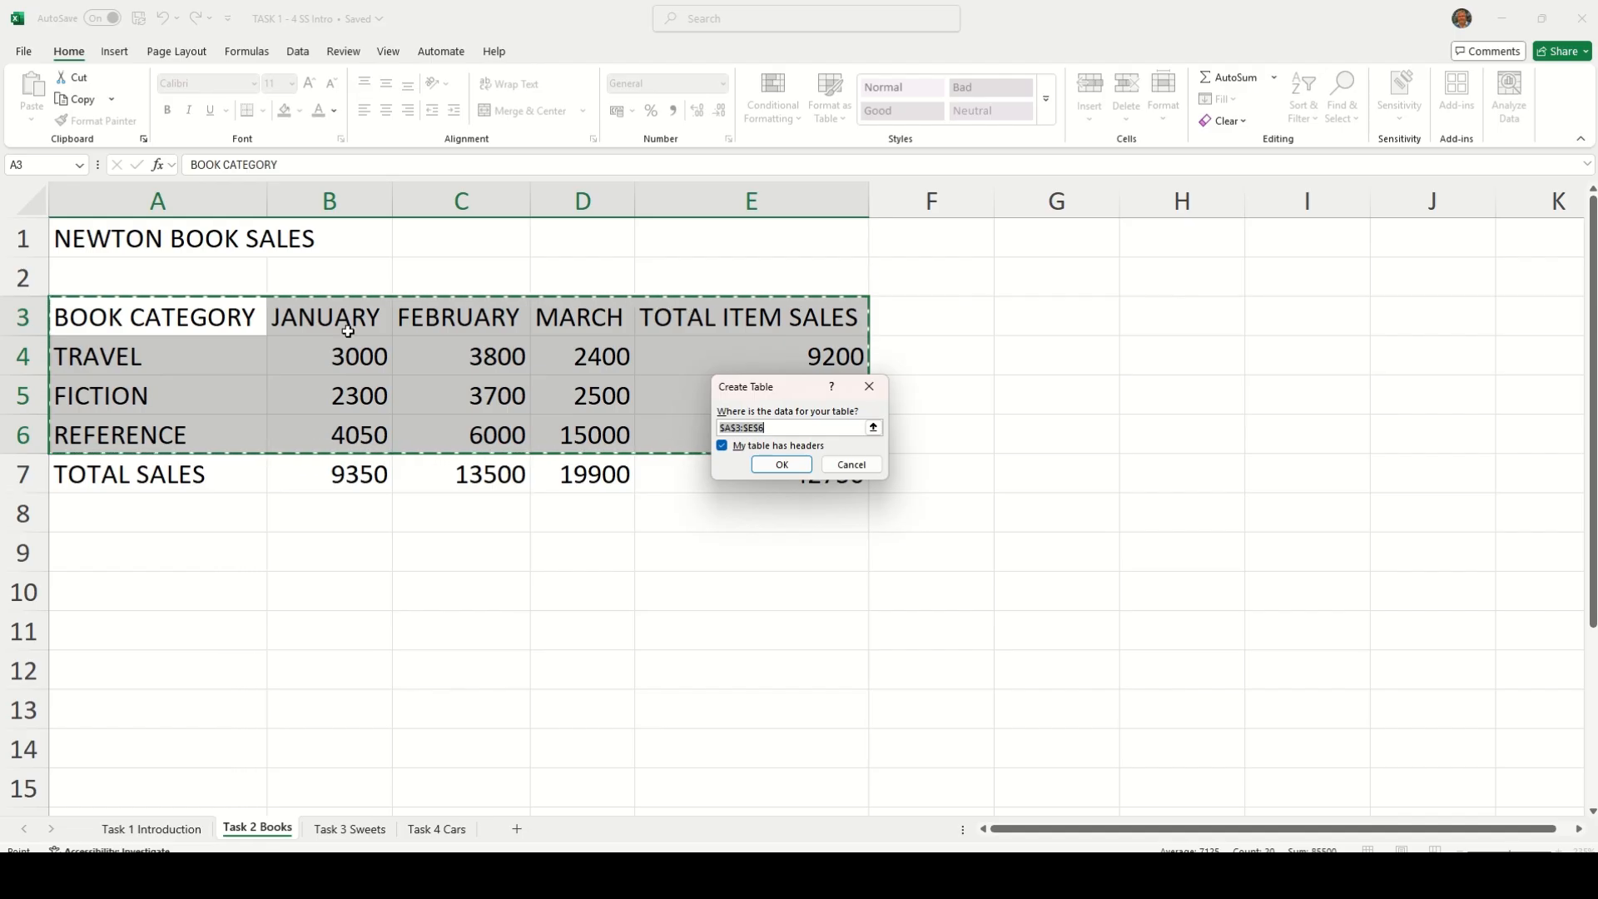
pyautogui.click(783, 465)
pyautogui.click(790, 549)
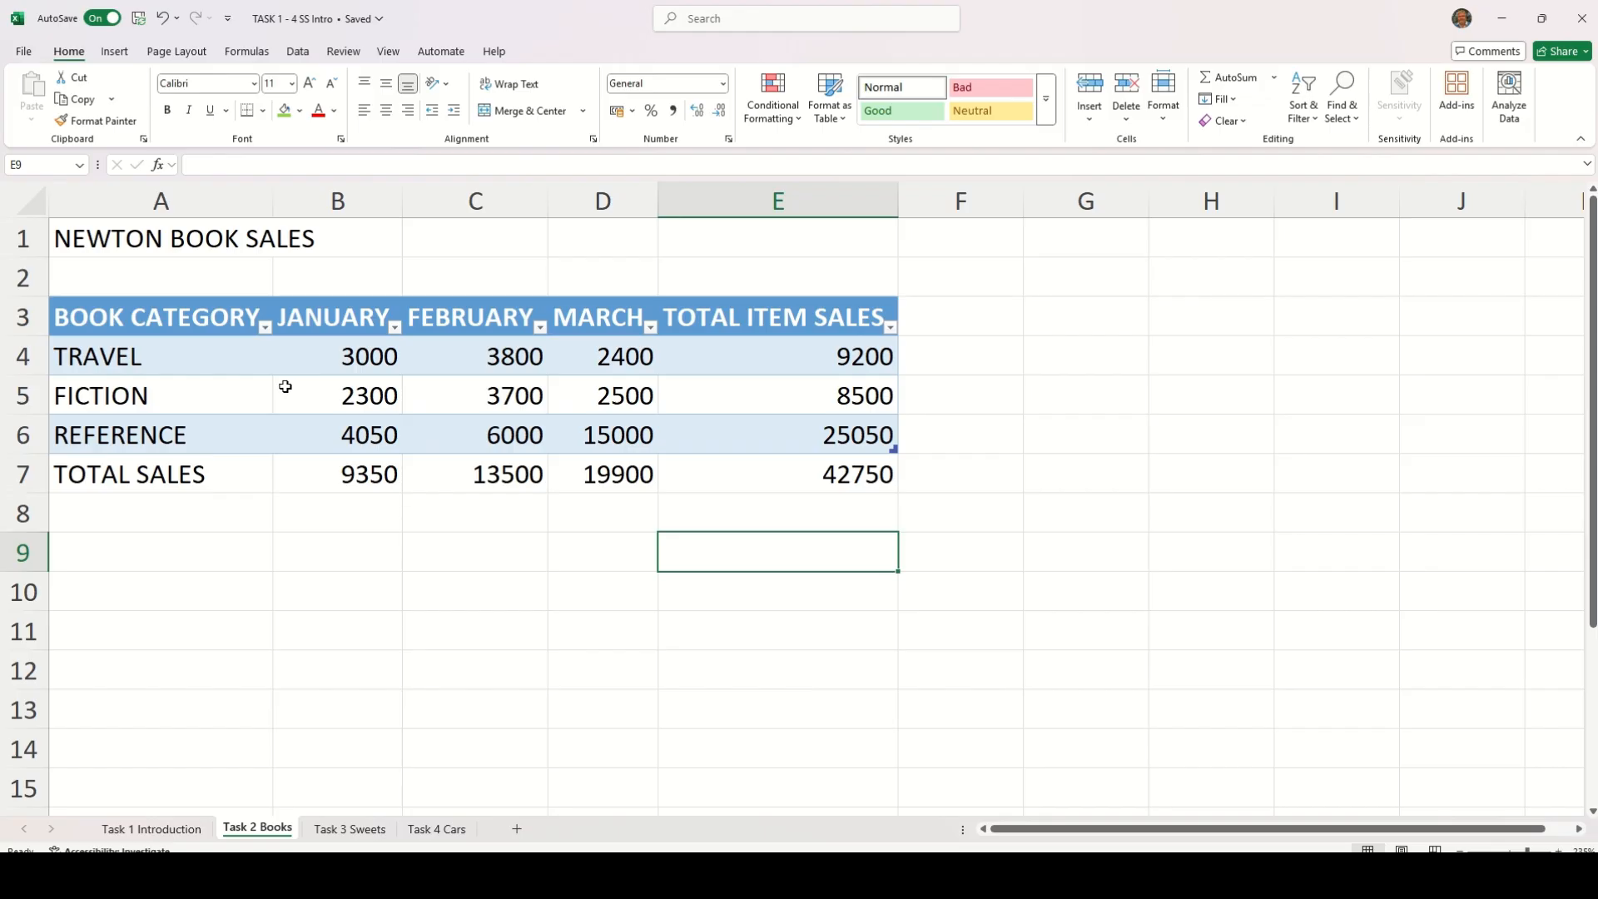
# Sort the book sales table by BOOK CATEGORY from A to Z
pyautogui.click(265, 327)
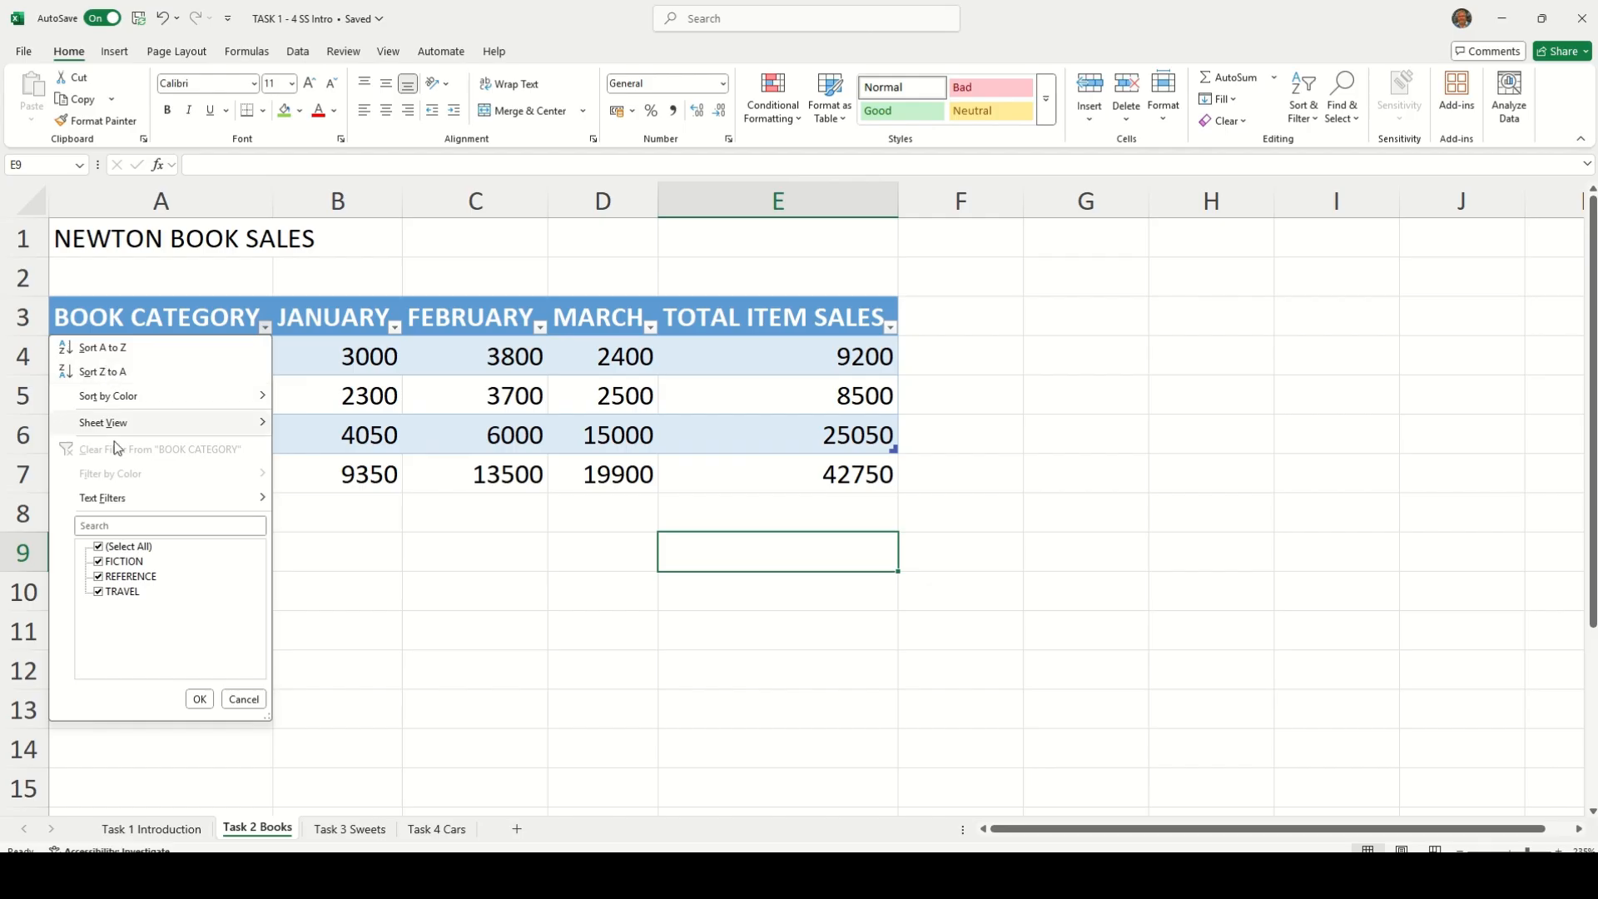
pyautogui.click(100, 562)
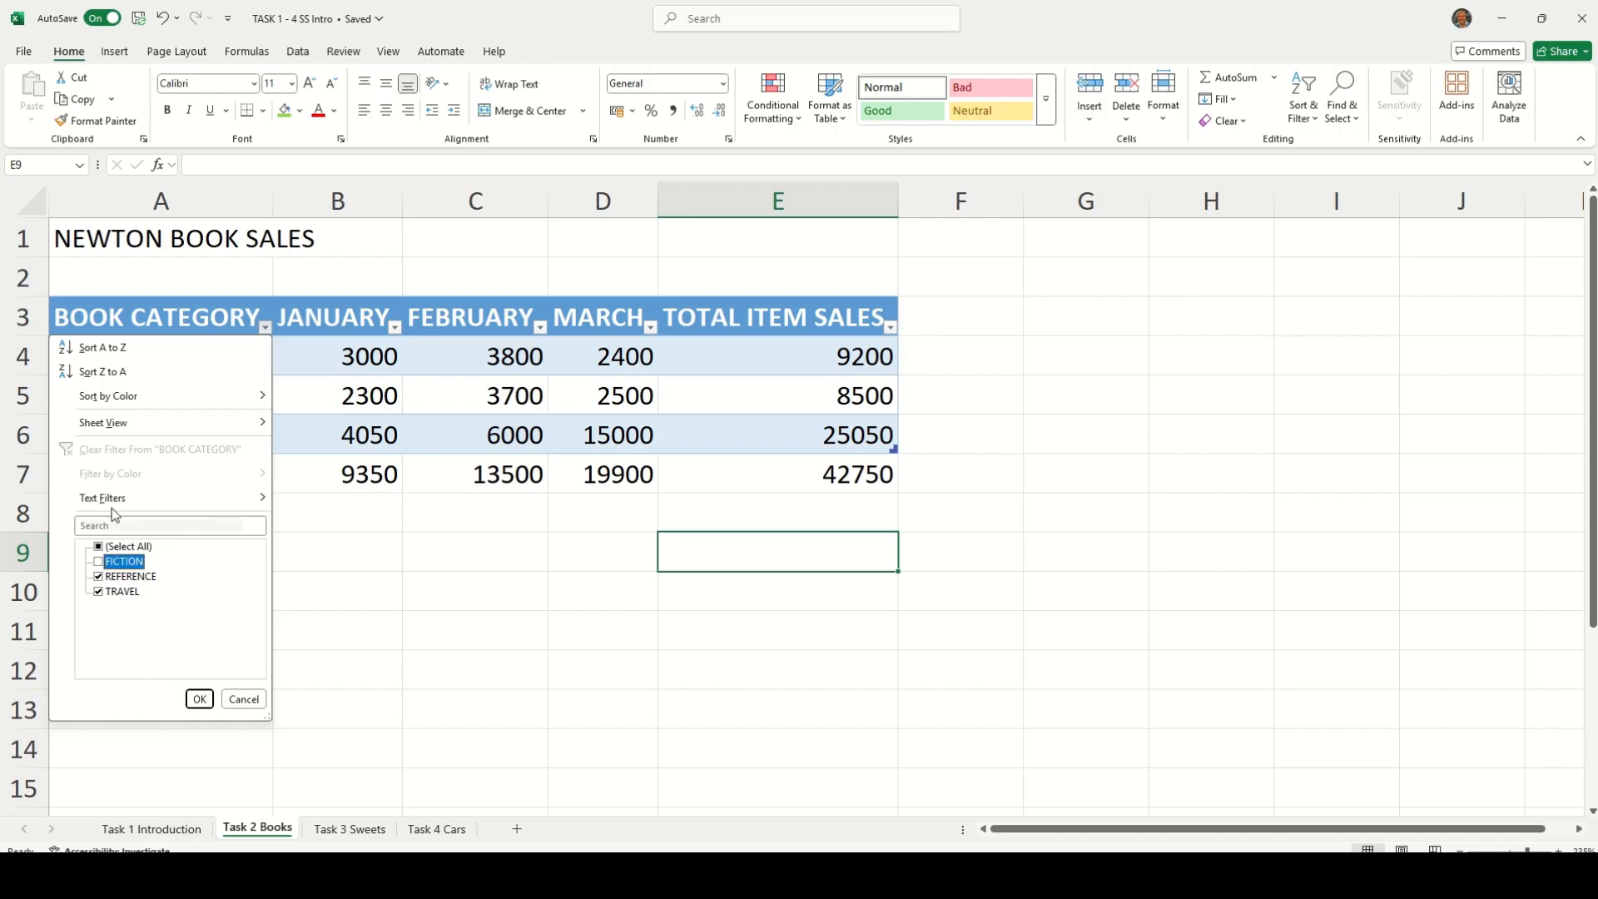
pyautogui.click(102, 348)
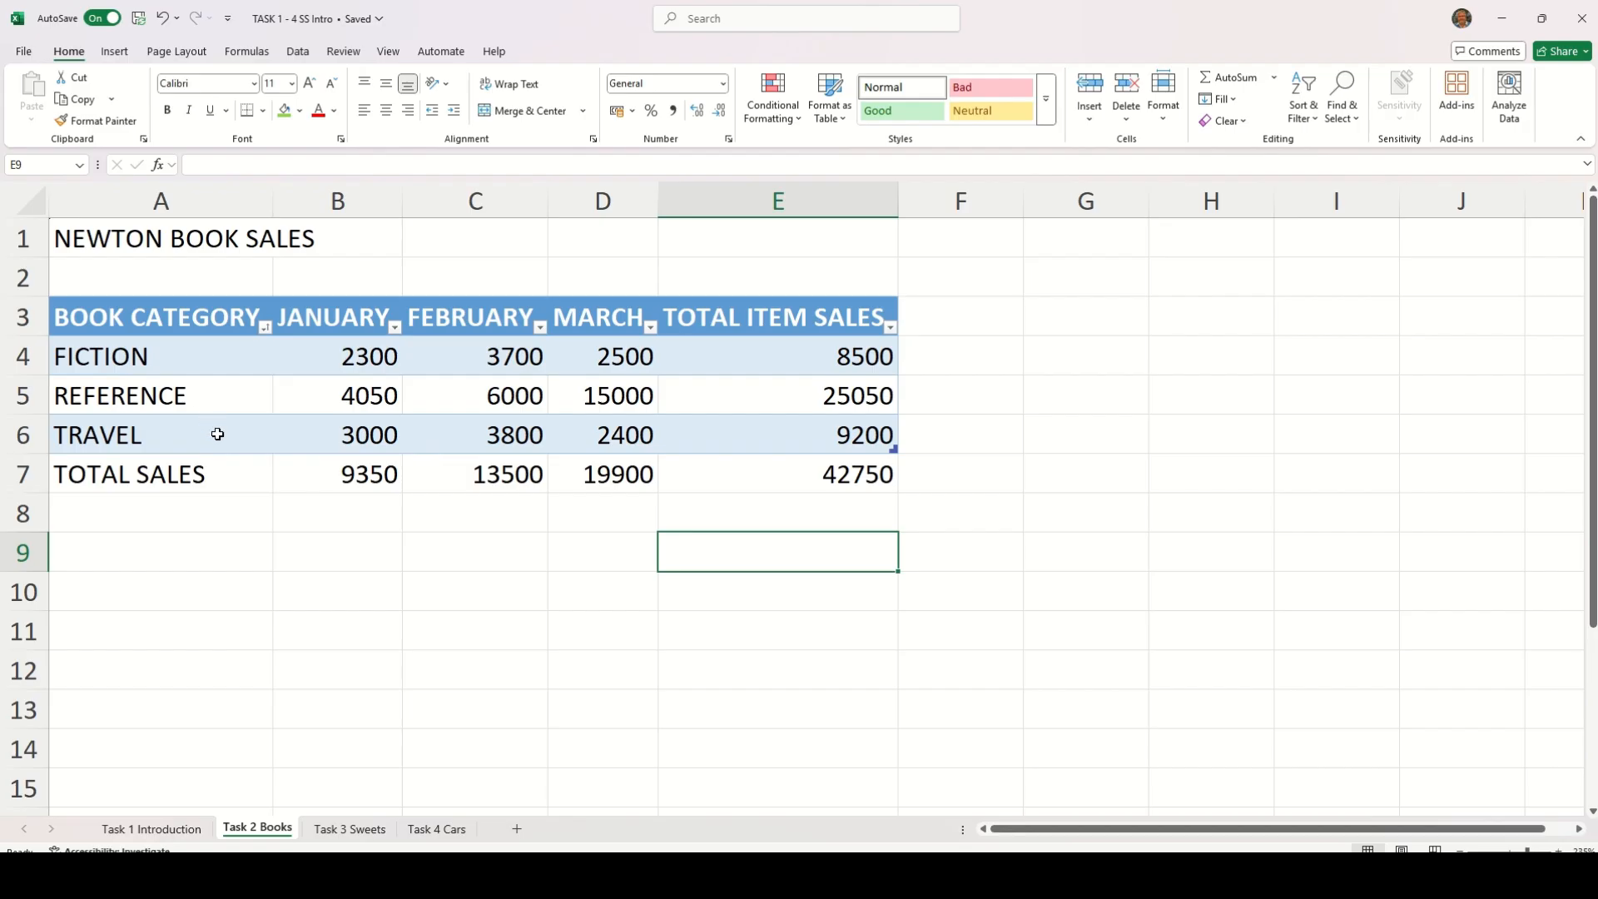
# Filter the BOOK CATEGORY column to exclude FICTION, keeping REFERENCE and TRAVEL
pyautogui.click(265, 327)
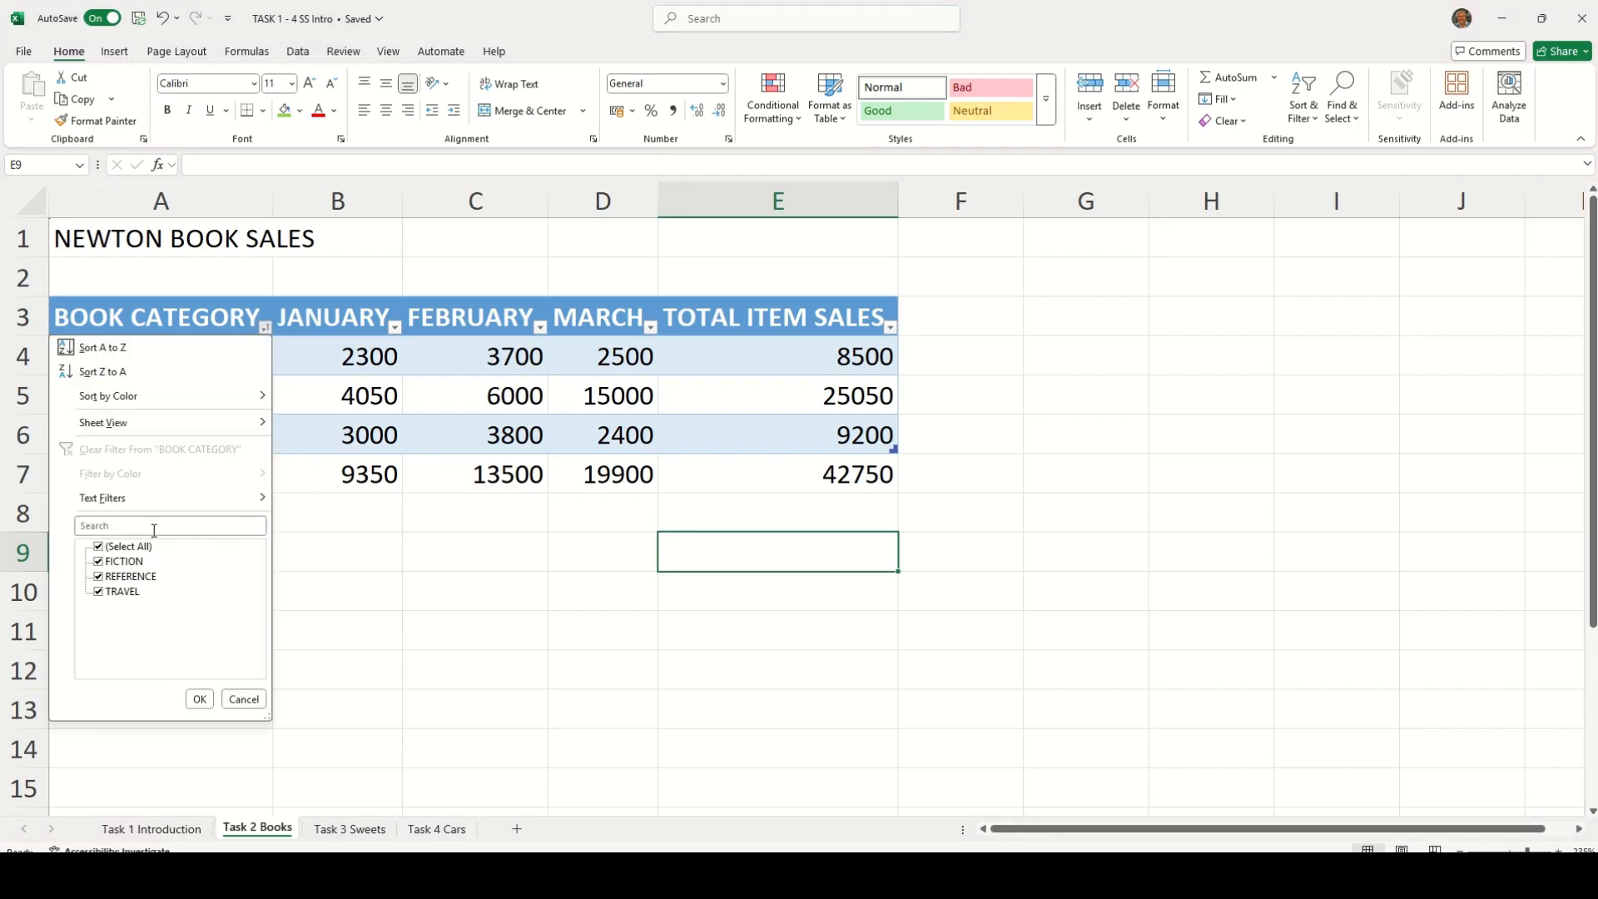
pyautogui.click(115, 562)
pyautogui.click(204, 701)
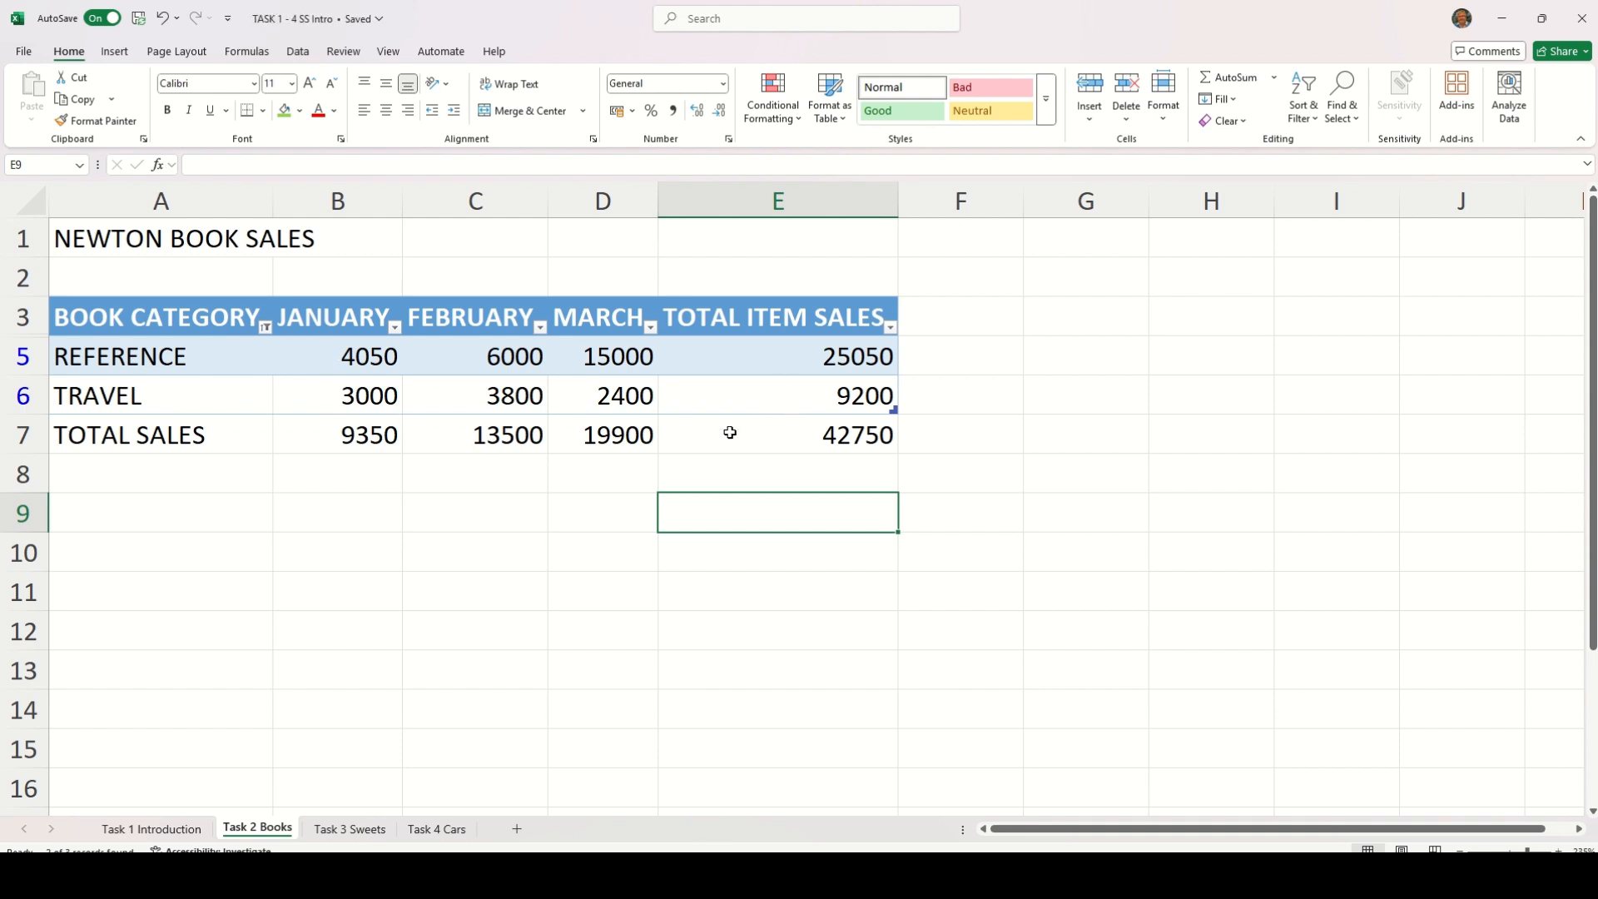
# Clear the BOOK CATEGORY filter and sort the book sales table by TOTAL ITEM SALES from largest to smallest
pyautogui.click(265, 327)
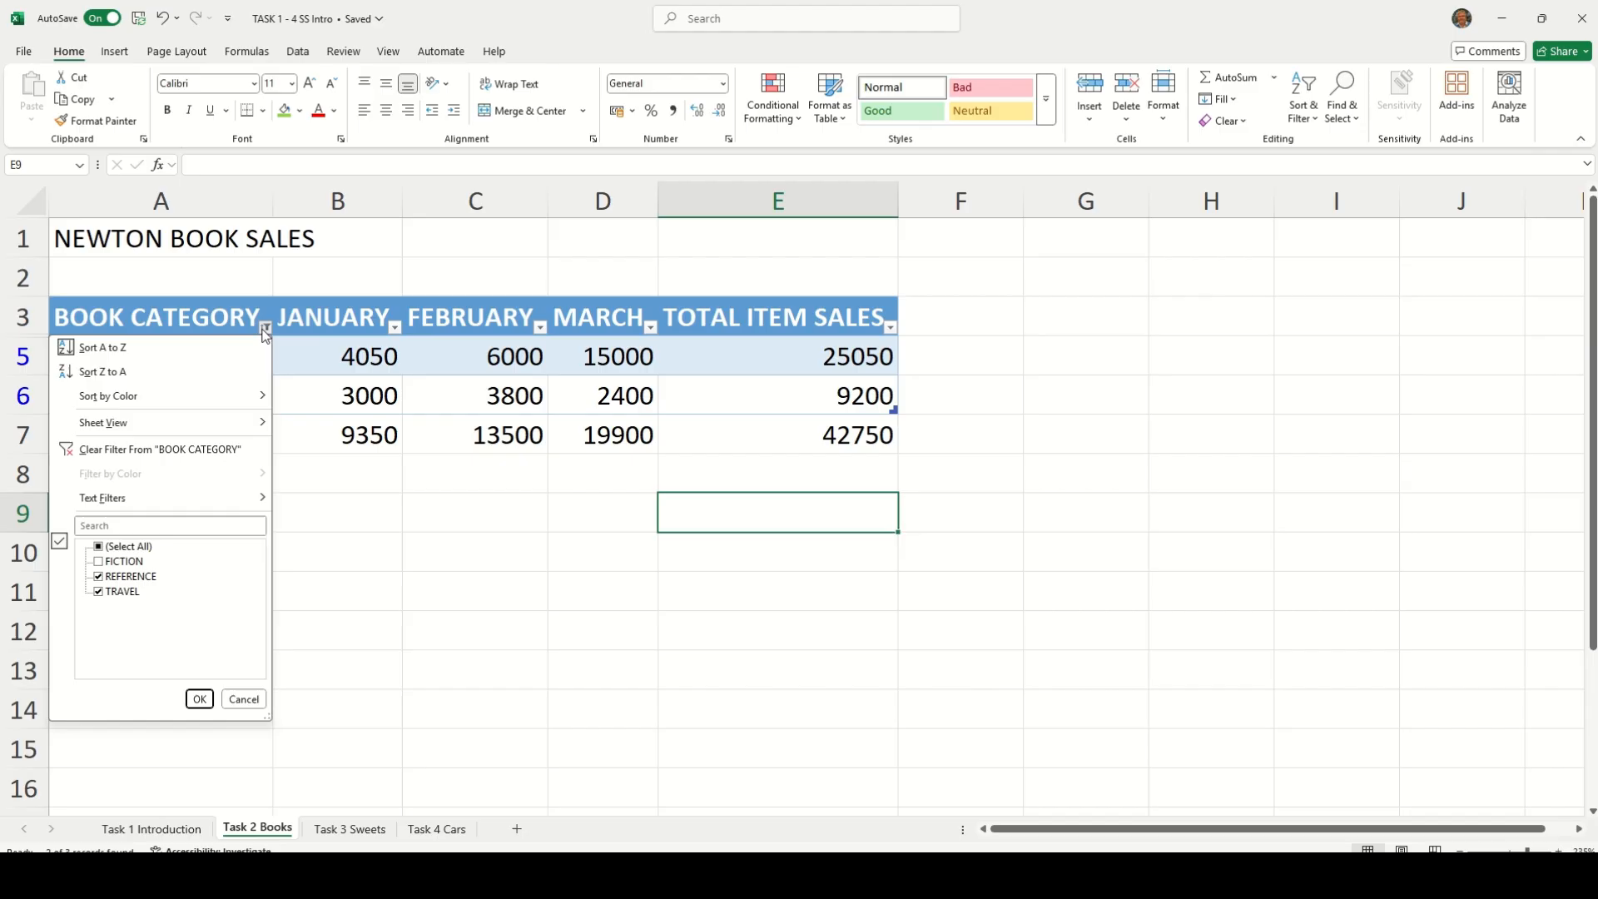
pyautogui.click(200, 452)
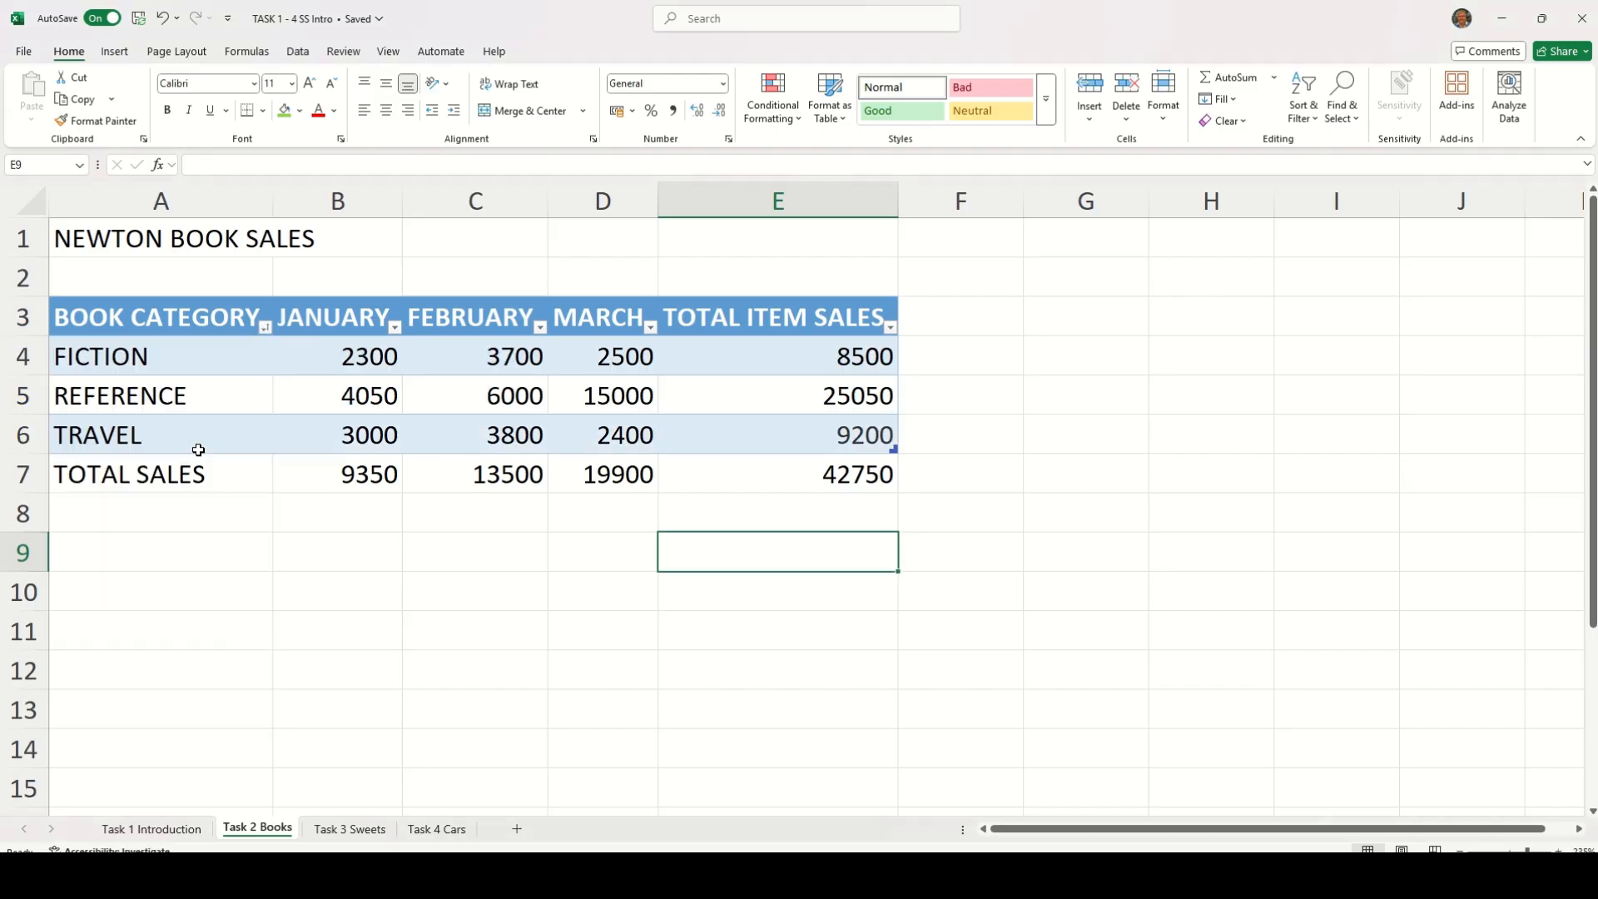
pyautogui.click(266, 328)
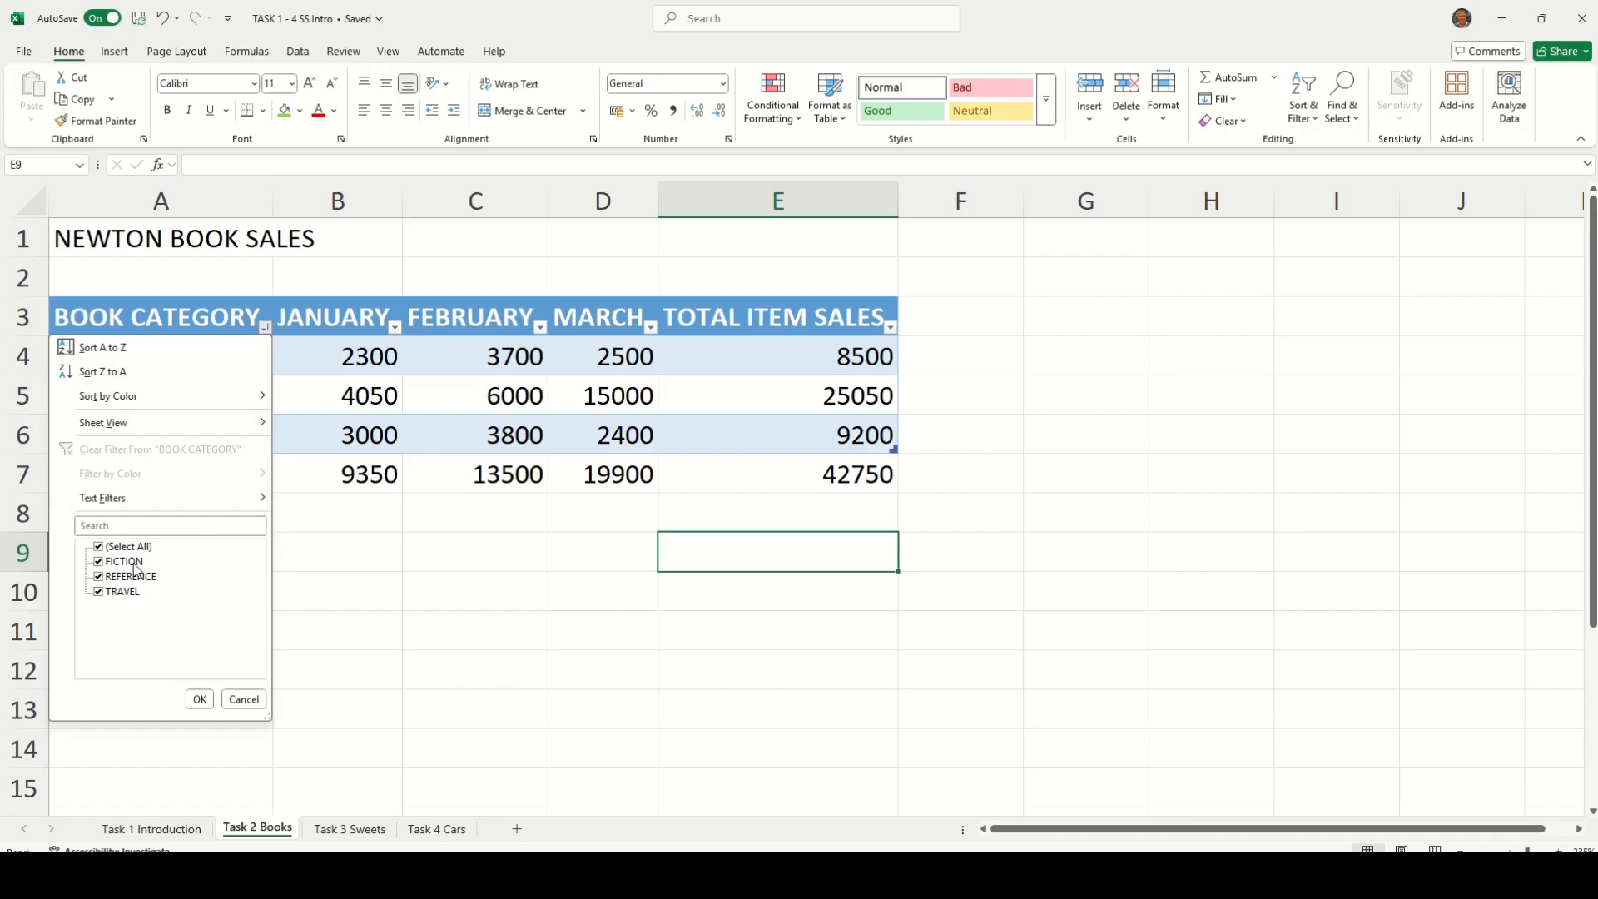
pyautogui.click(376, 584)
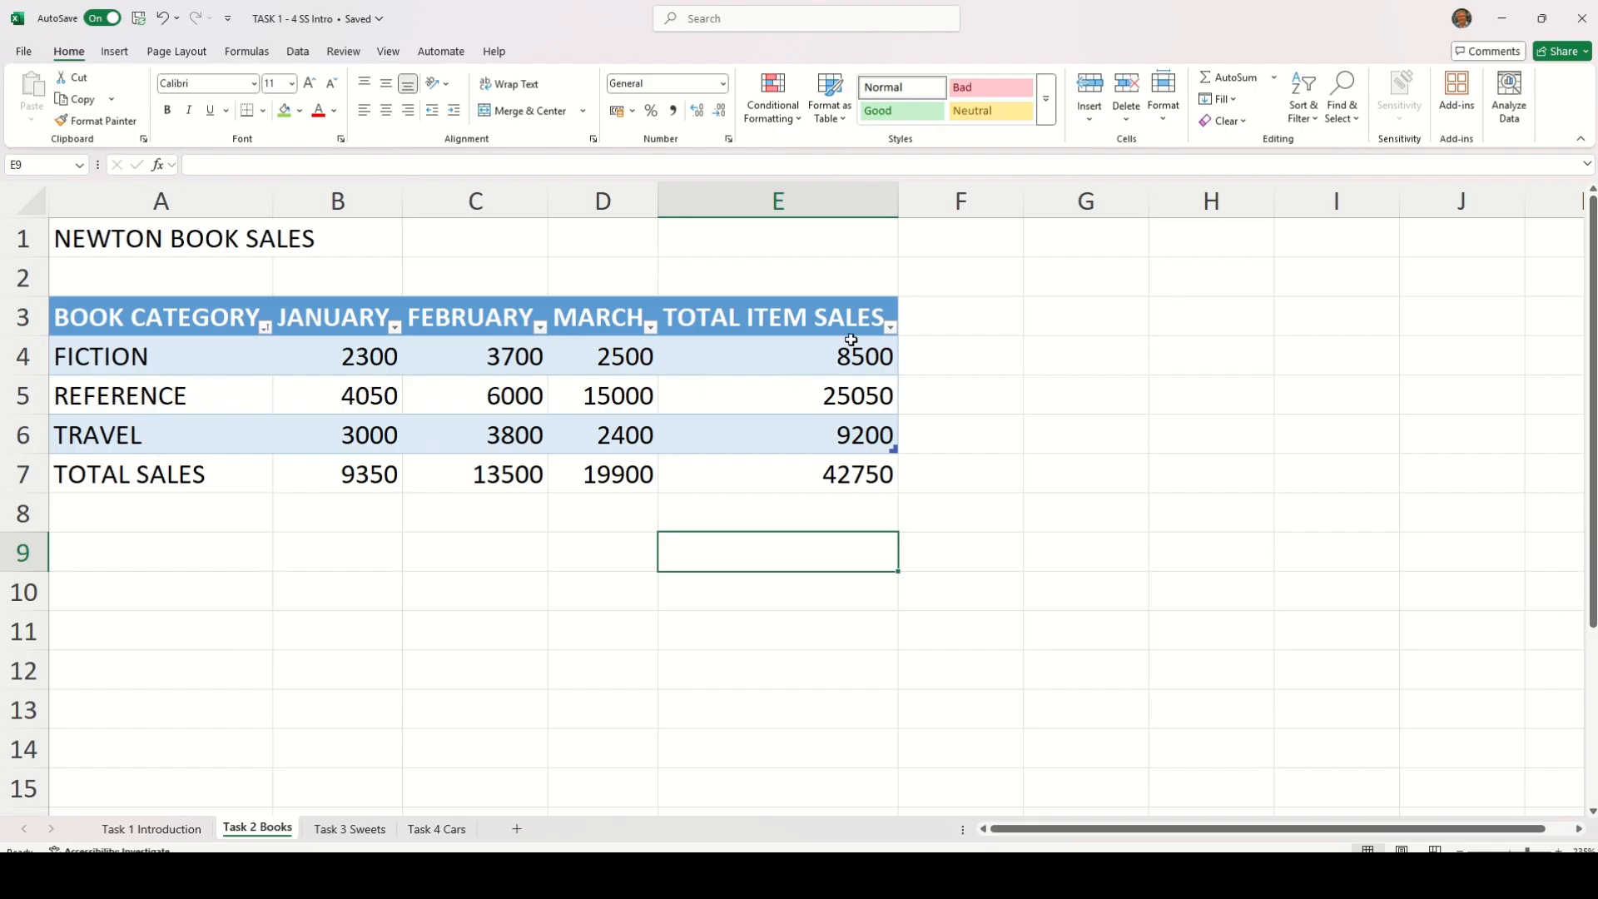
pyautogui.click(890, 327)
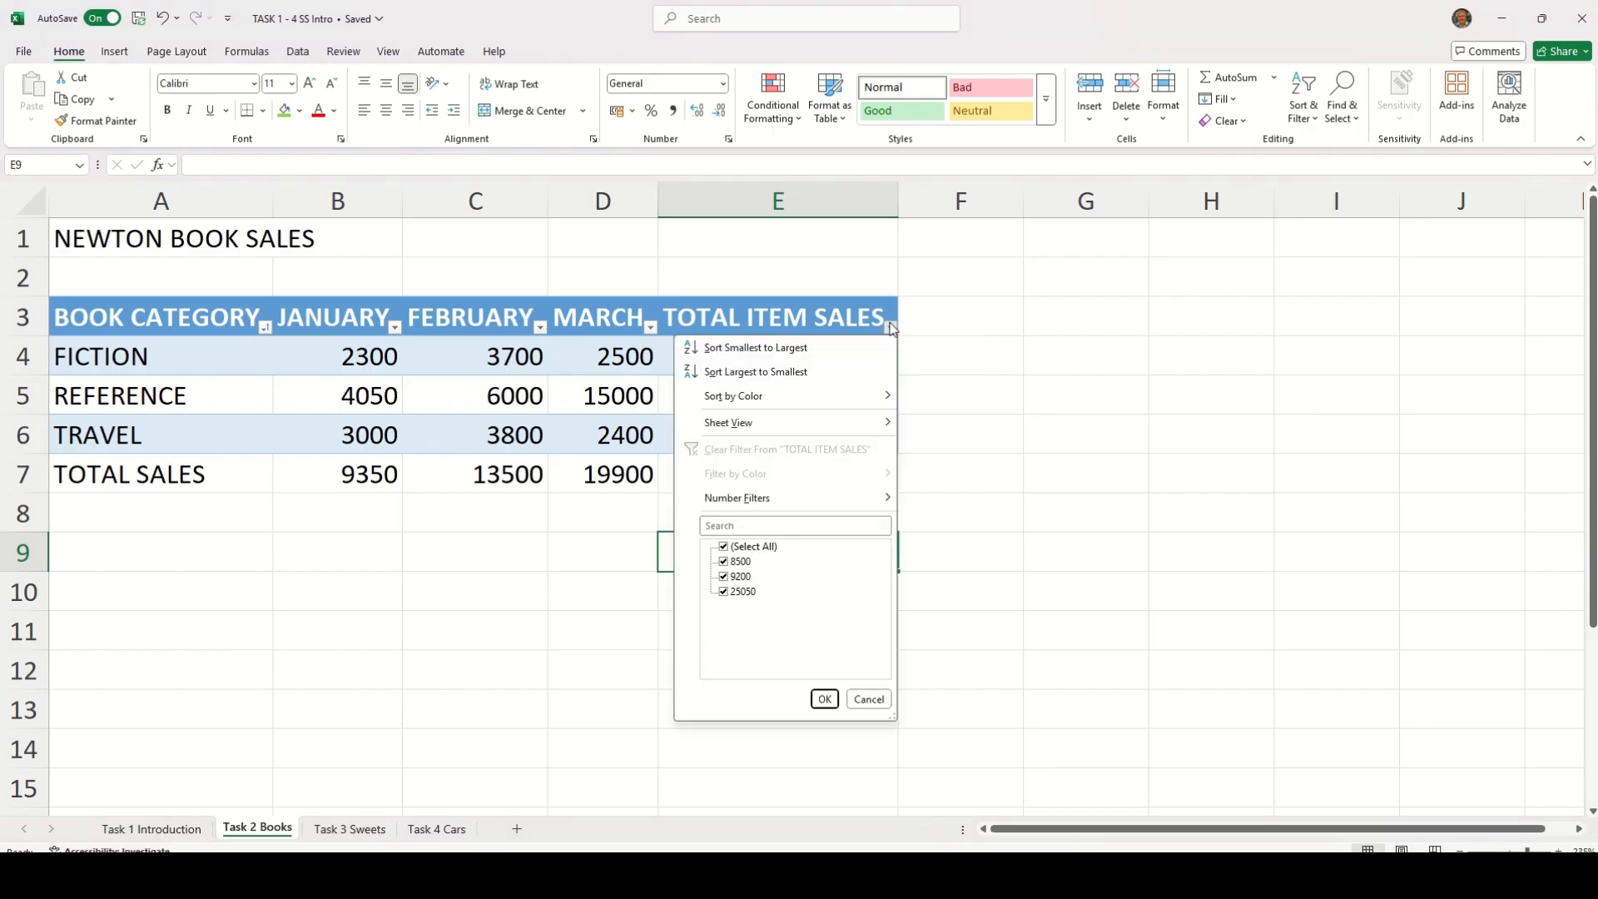
pyautogui.click(747, 374)
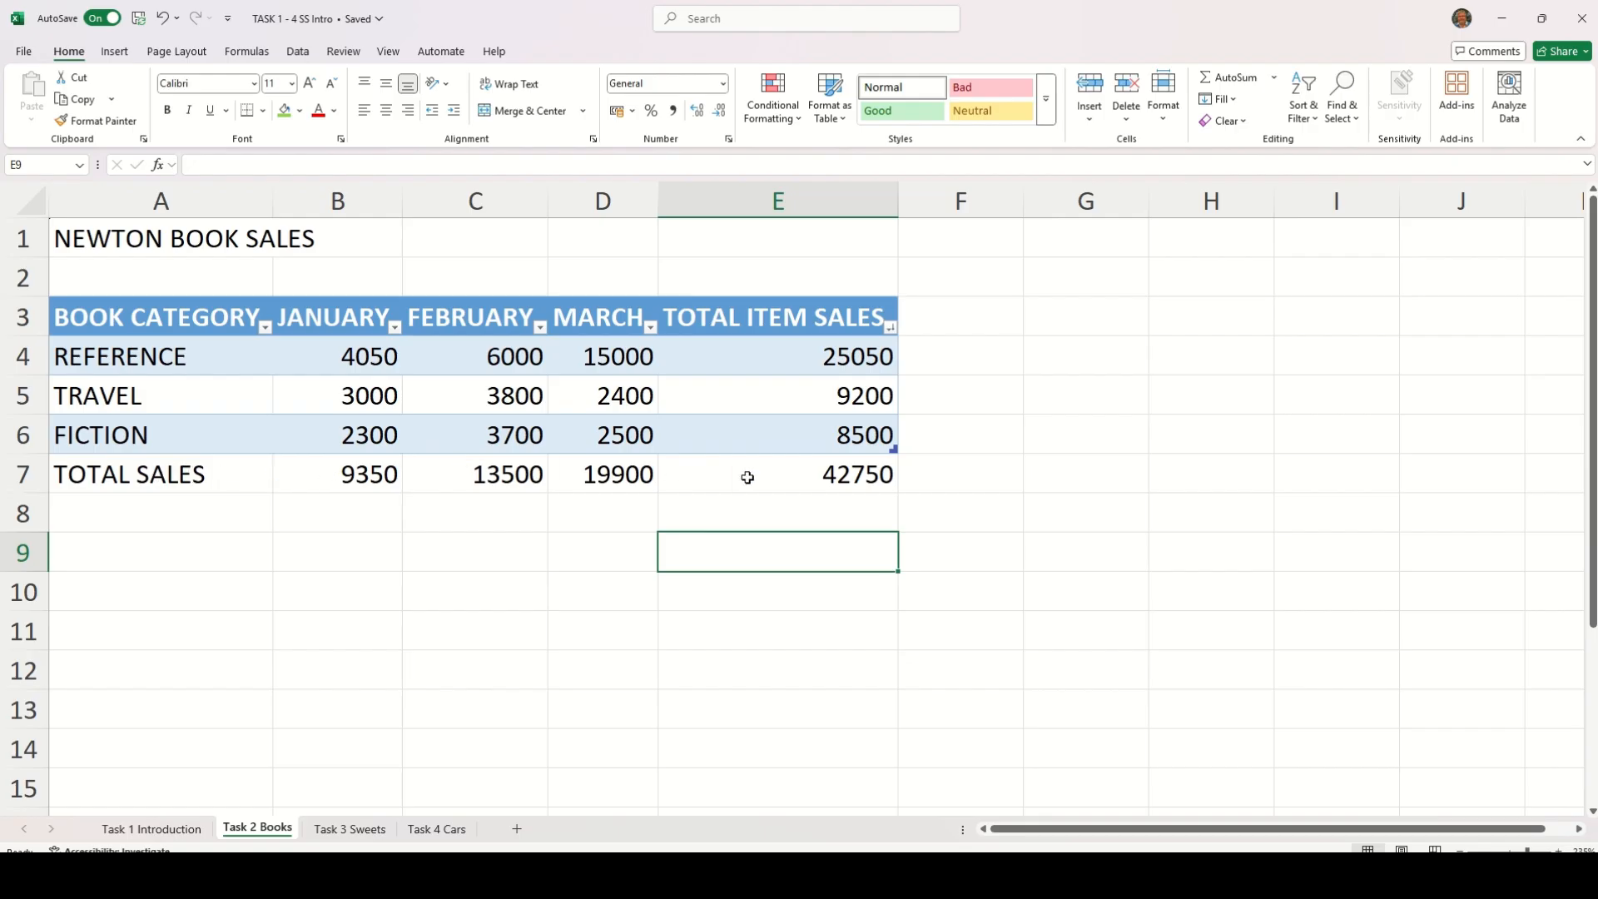
# On the Task 3 Sweets sheet, convert A3:H8 into a table with headers, leaving out the Total row
pyautogui.click(356, 828)
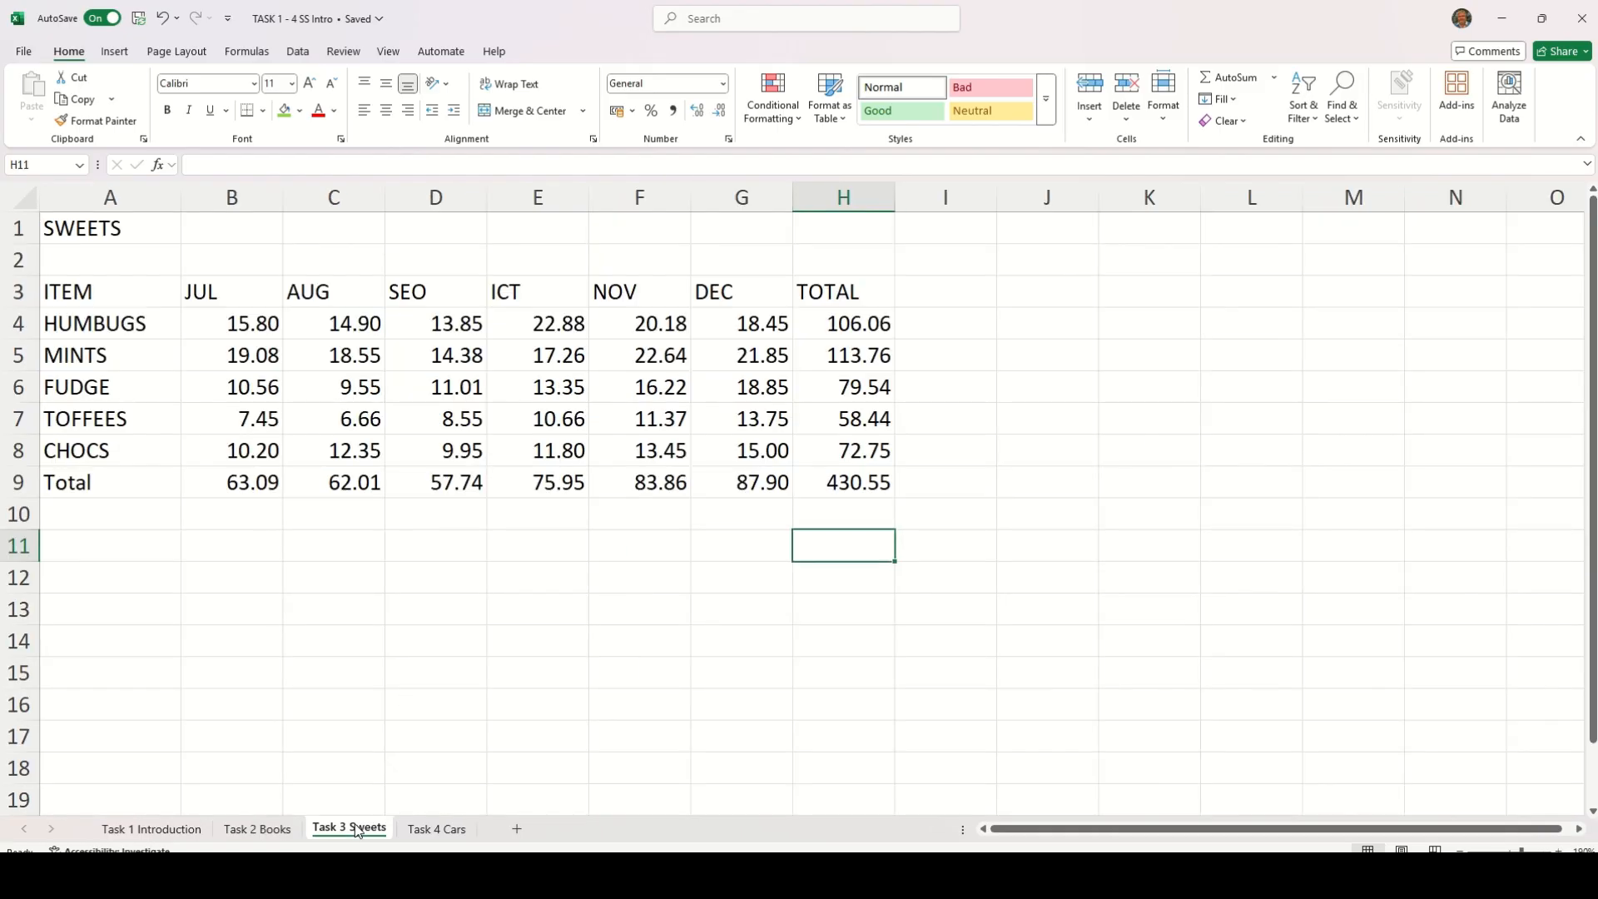
pyautogui.click(72, 290)
pyautogui.moveTo(72, 290); pyautogui.dragTo(830, 450)
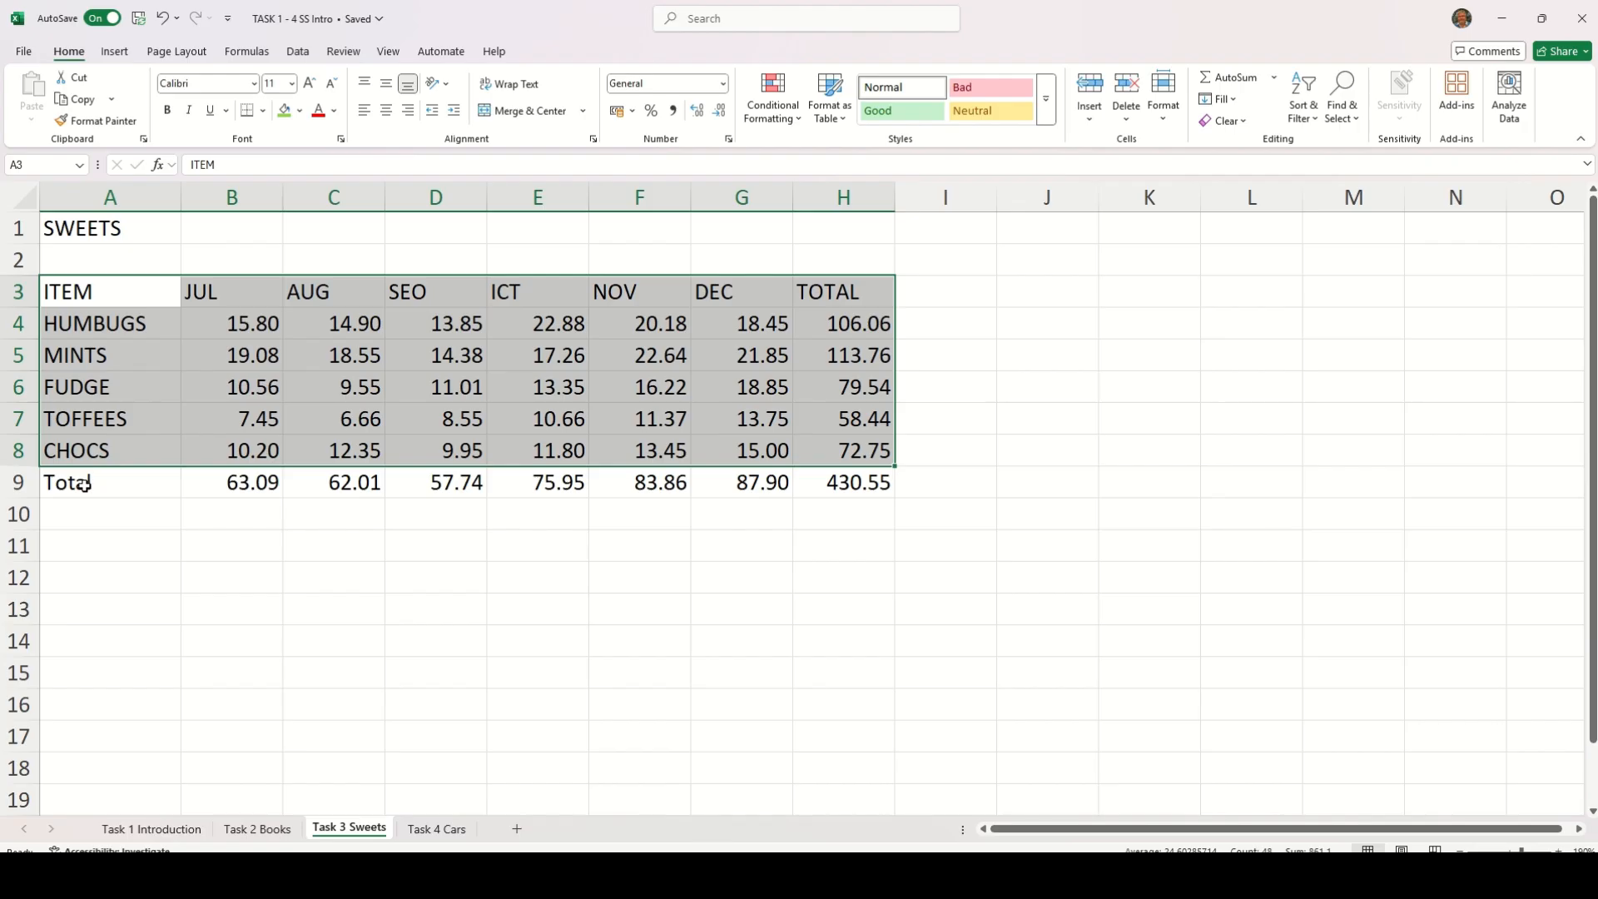
pyautogui.hotkey('ctrl', 't')
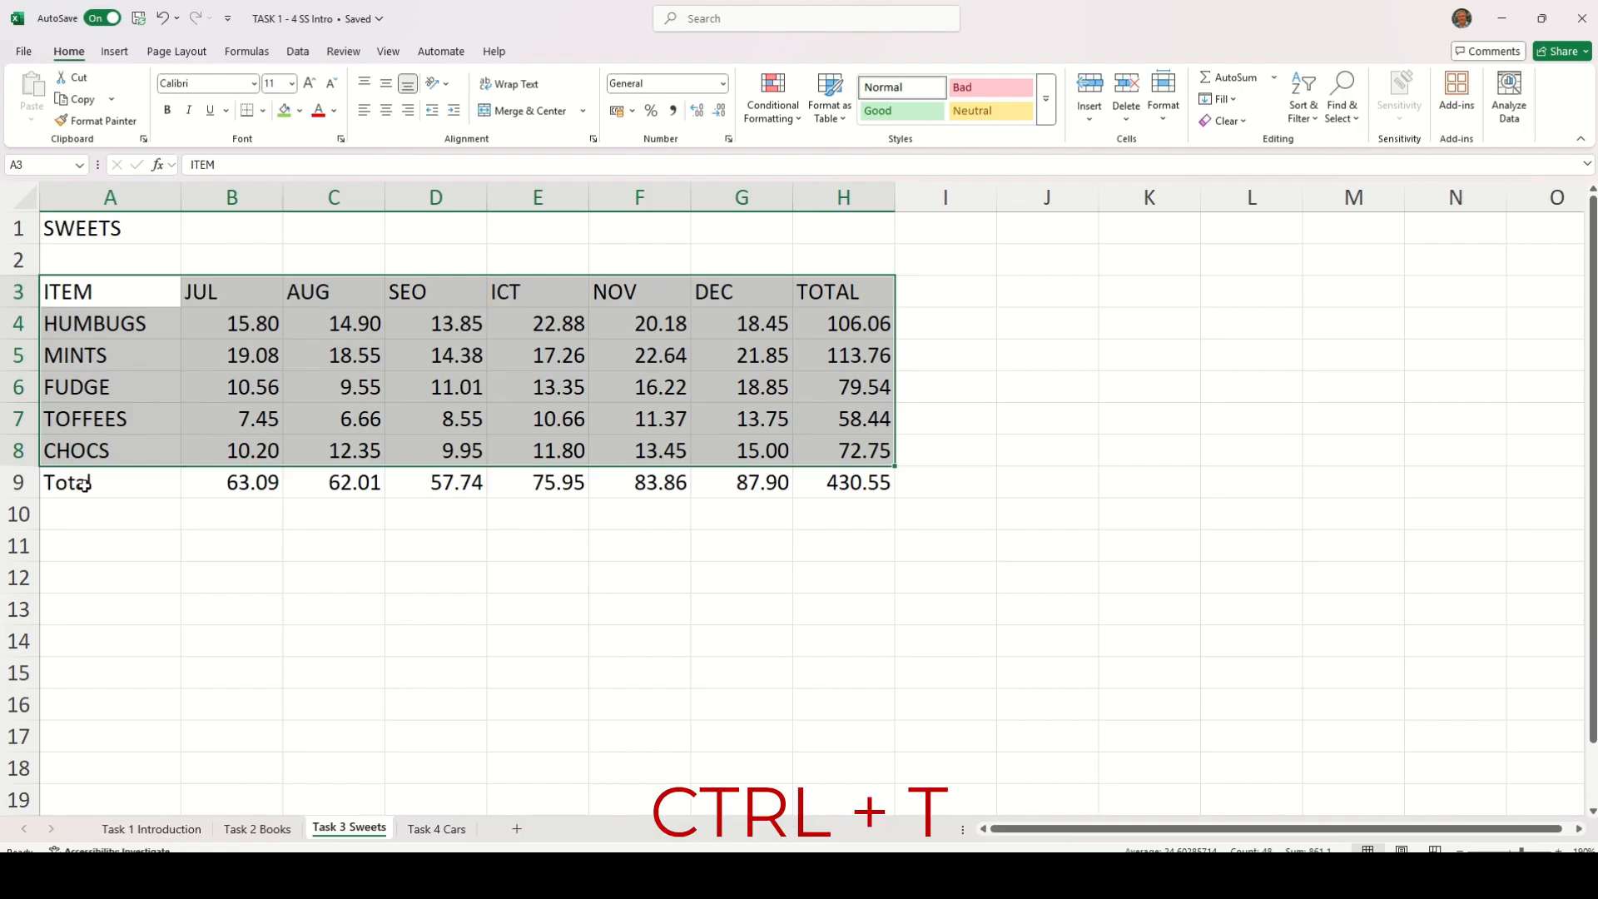
pyautogui.hotkey('ctrl', 't')
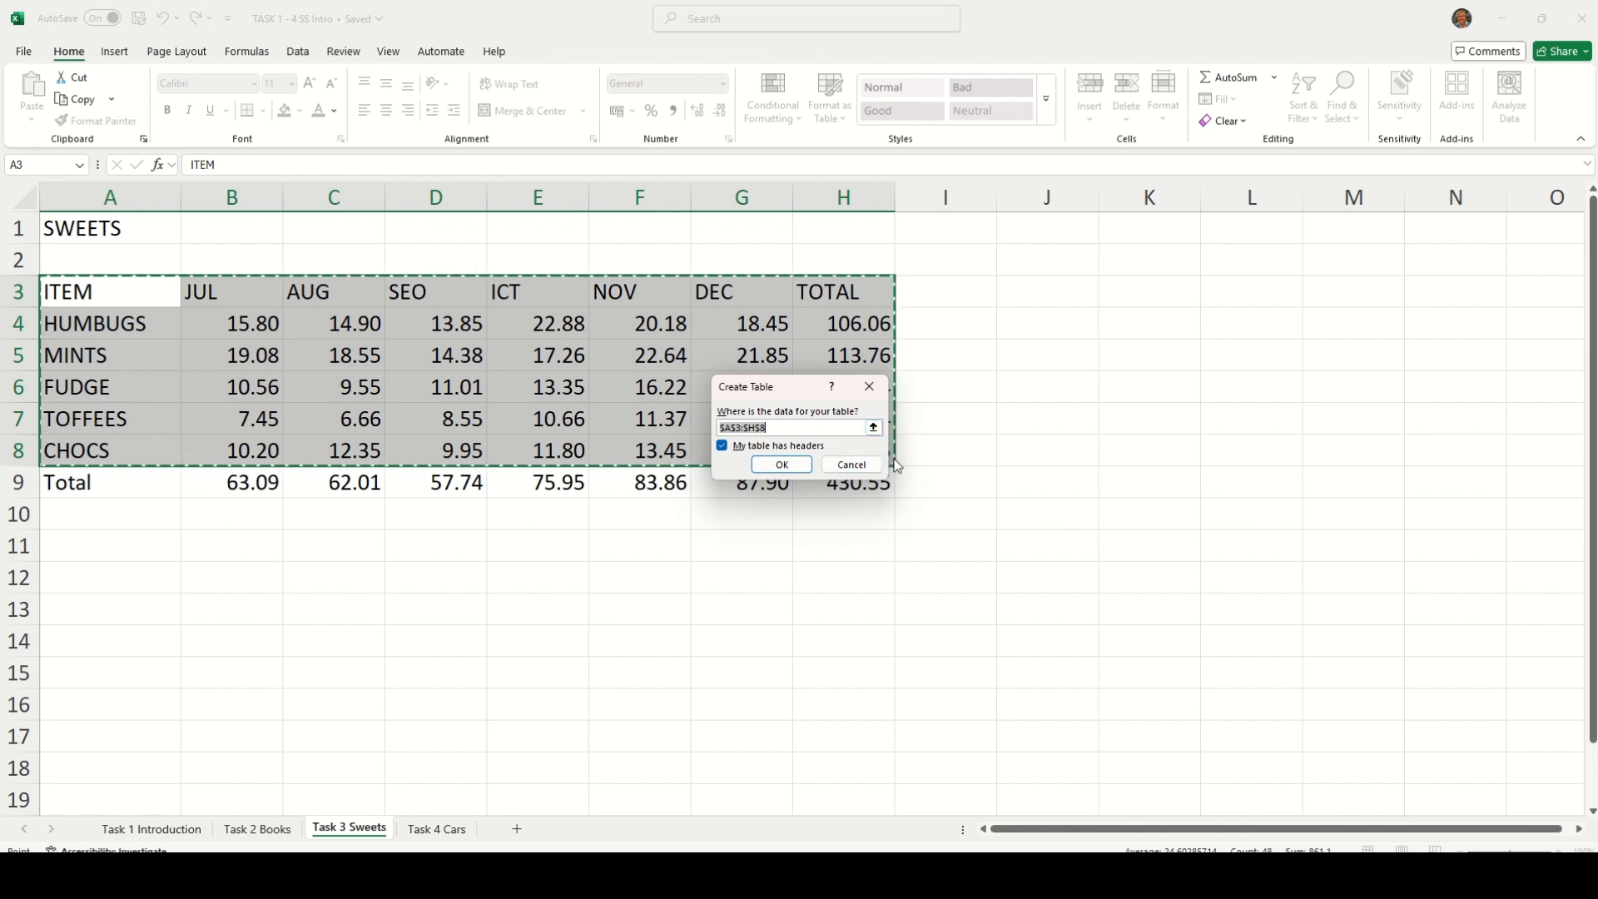
pyautogui.moveTo(804, 394); pyautogui.dragTo(621, 354)
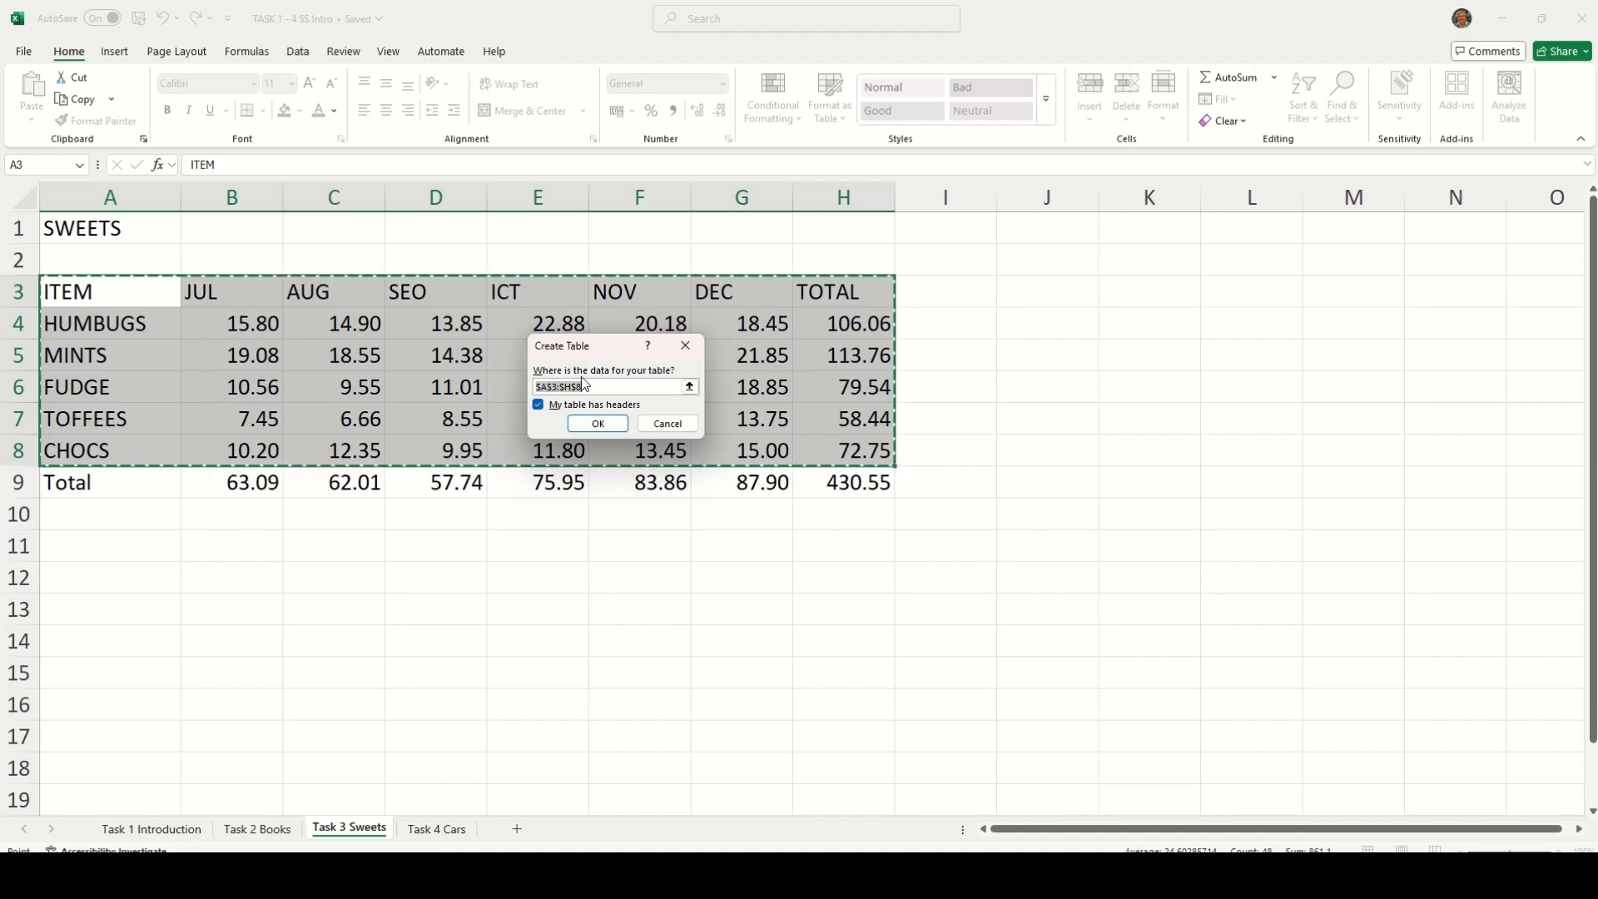
pyautogui.click(596, 425)
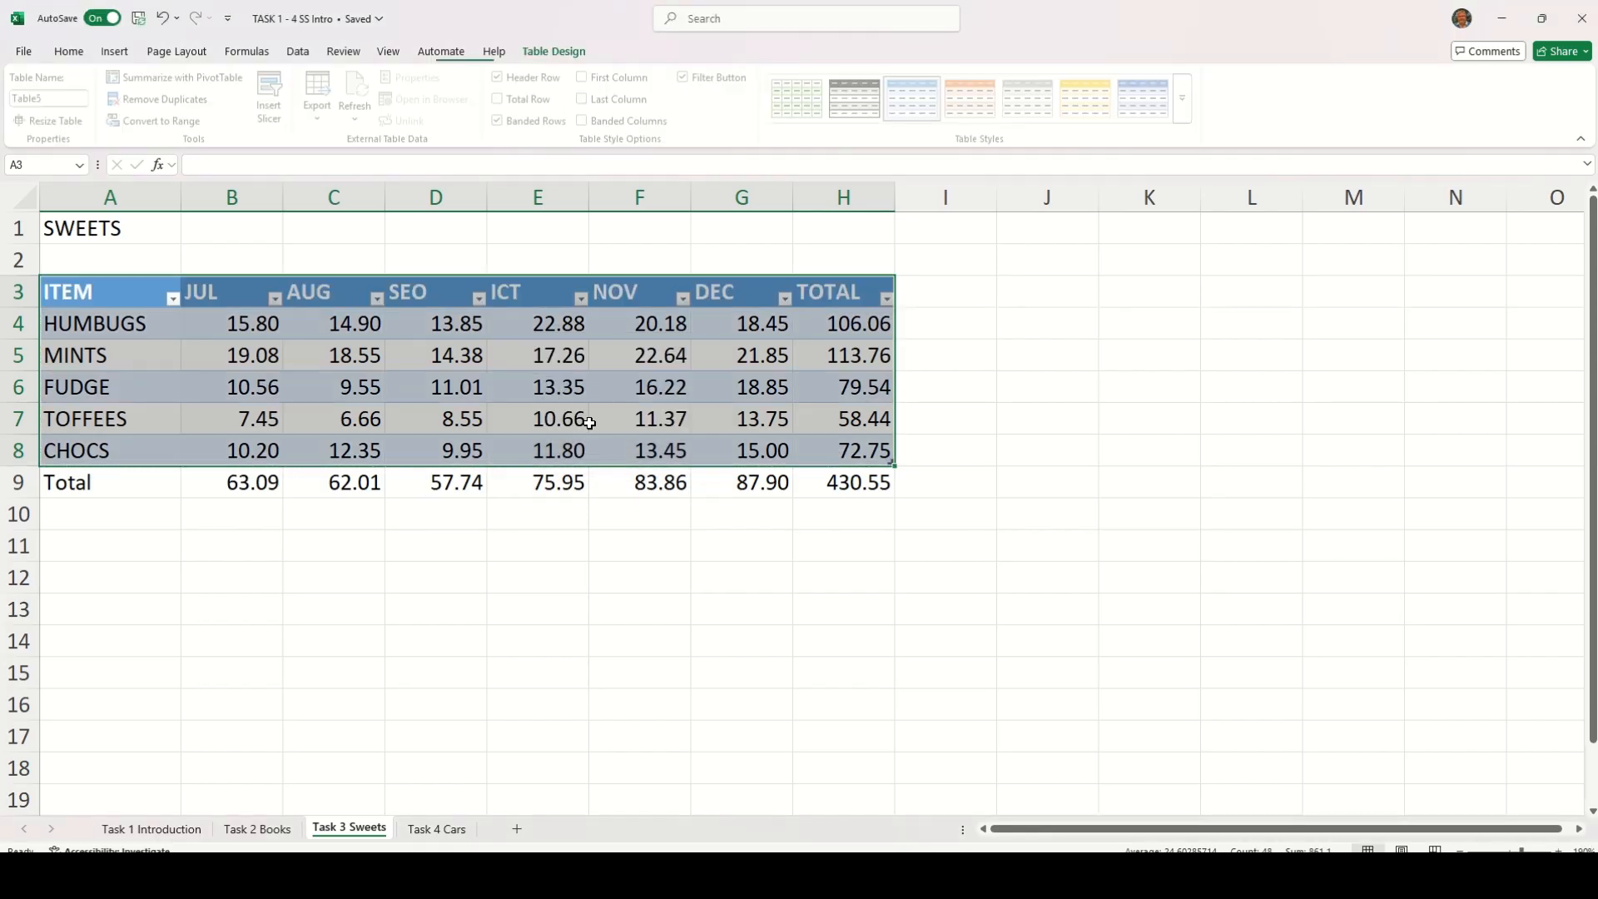
pyautogui.click(545, 545)
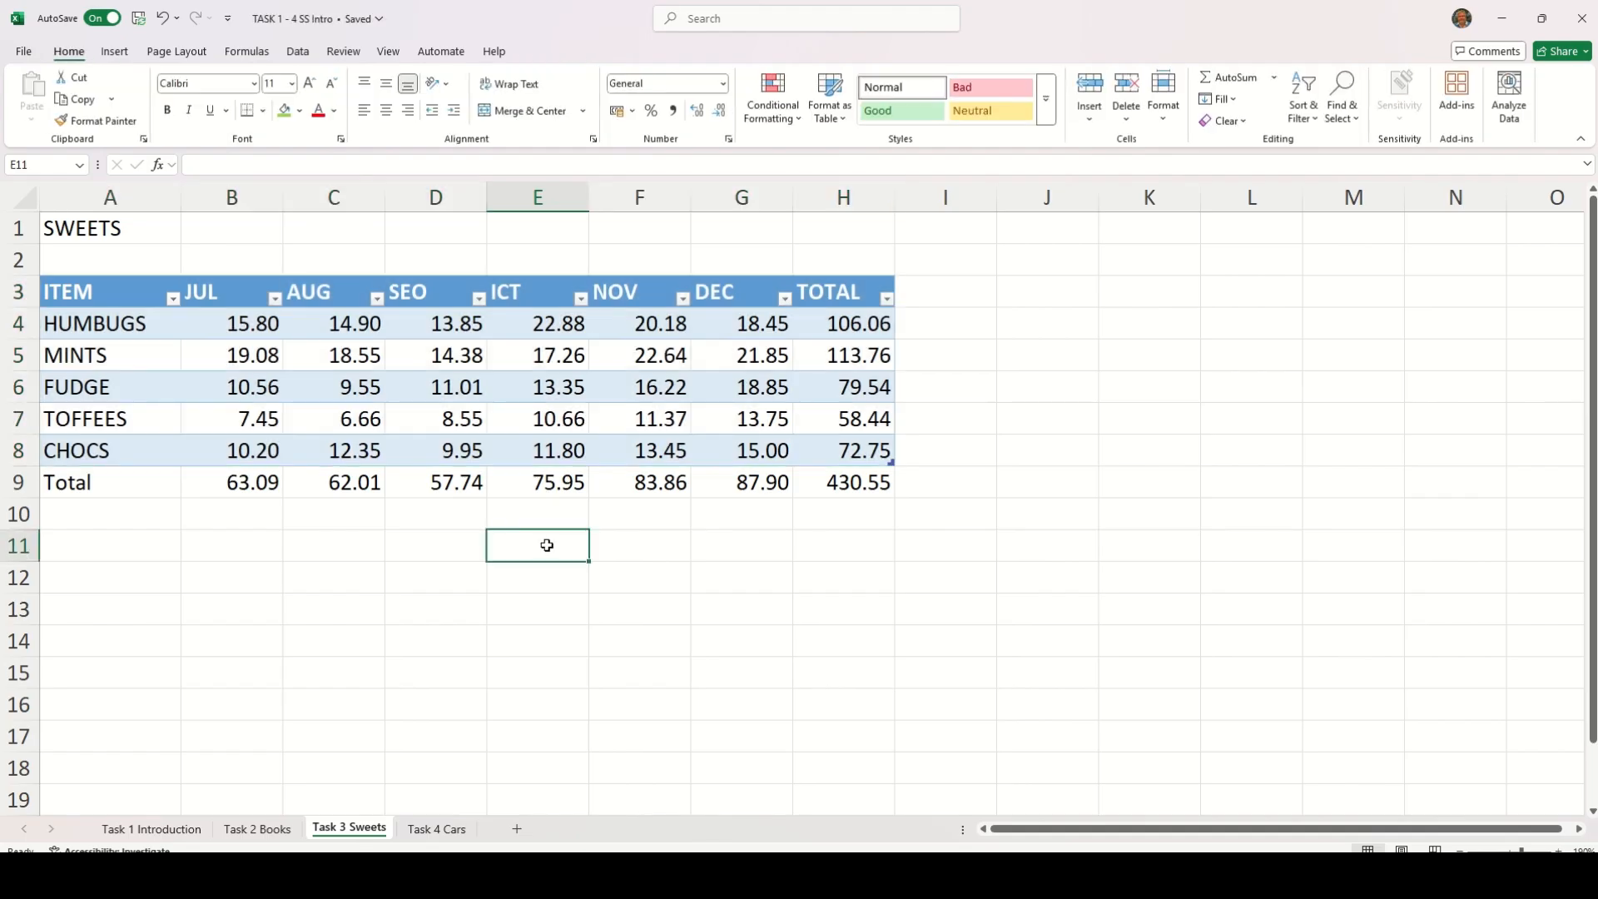
# Sort the sweets table by ITEM from A to Z and re-sort it by TOTAL from largest to smallest
pyautogui.click(174, 298)
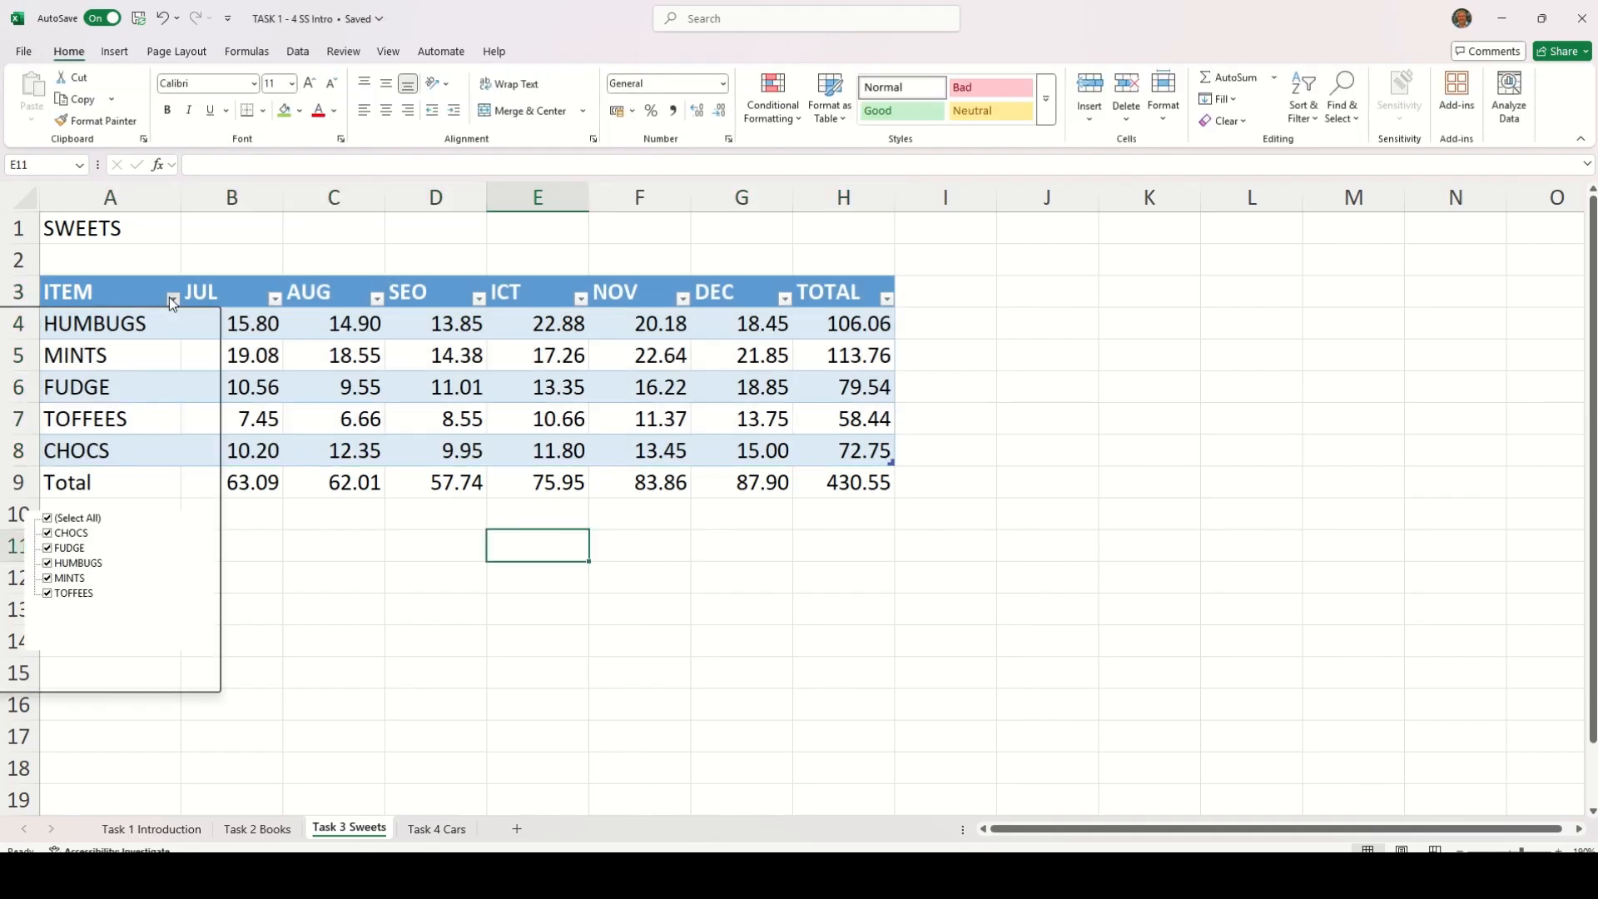
pyautogui.click(75, 320)
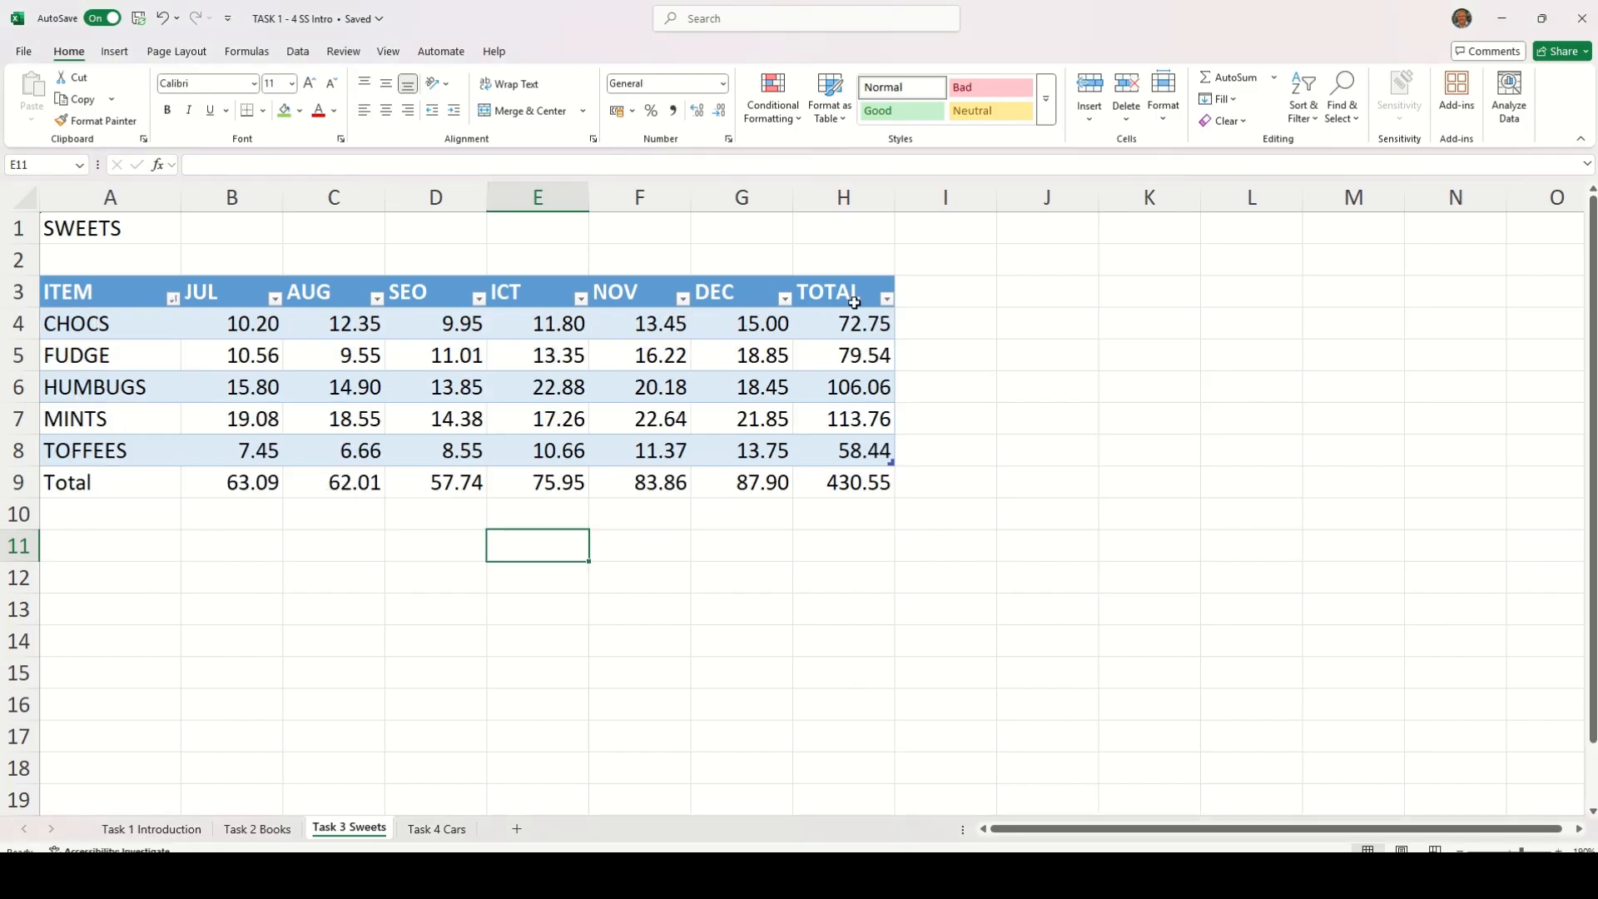
pyautogui.click(888, 299)
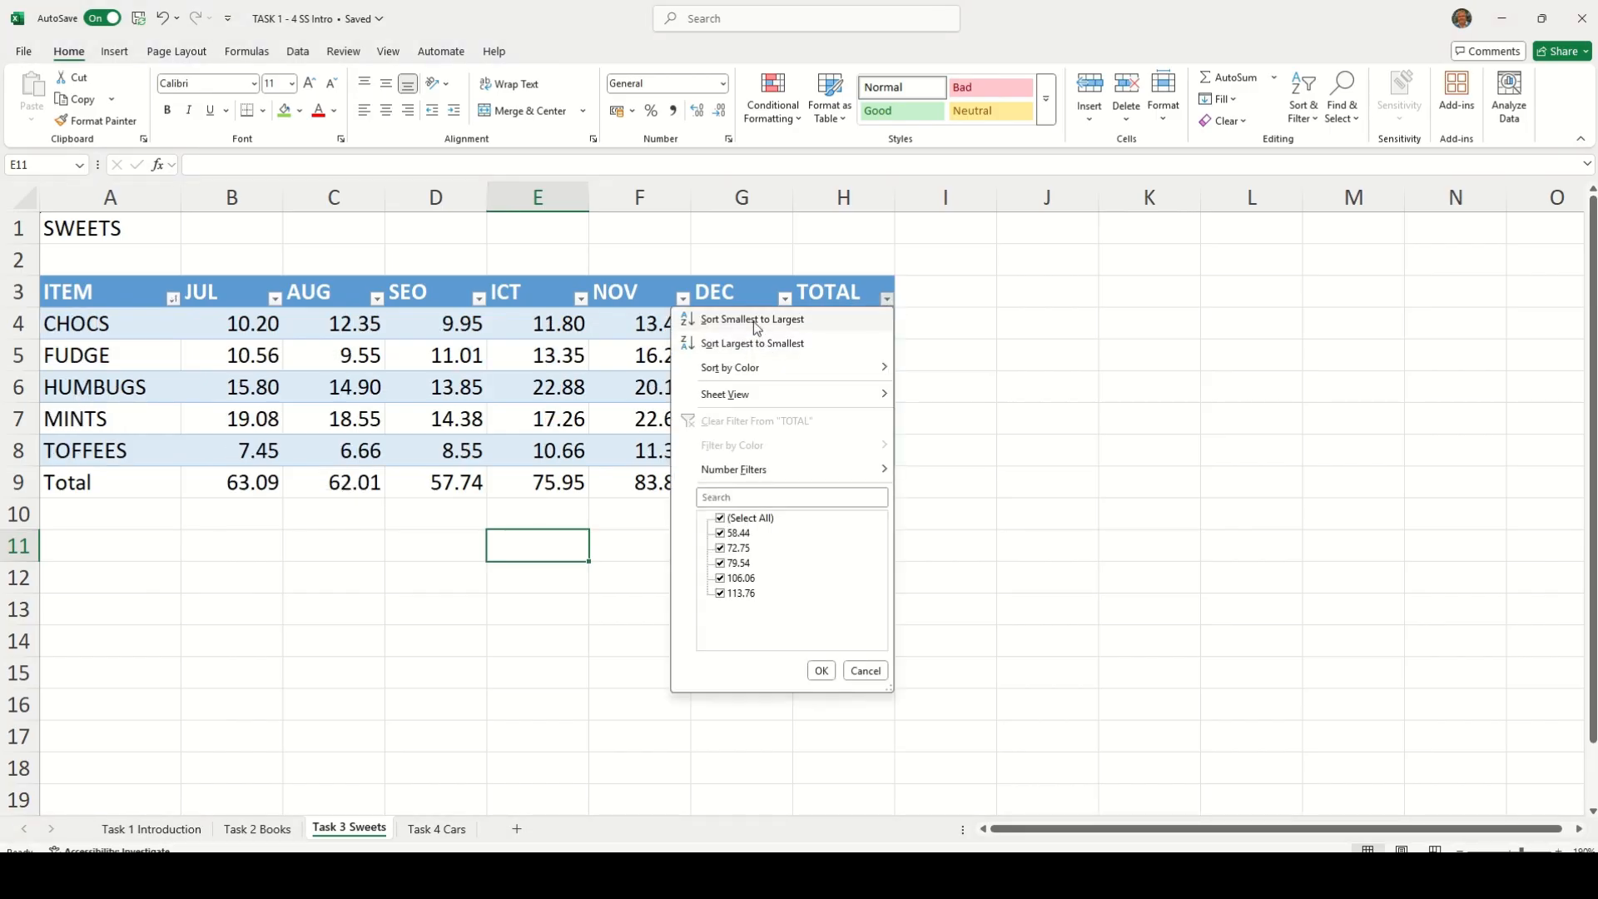
pyautogui.click(752, 344)
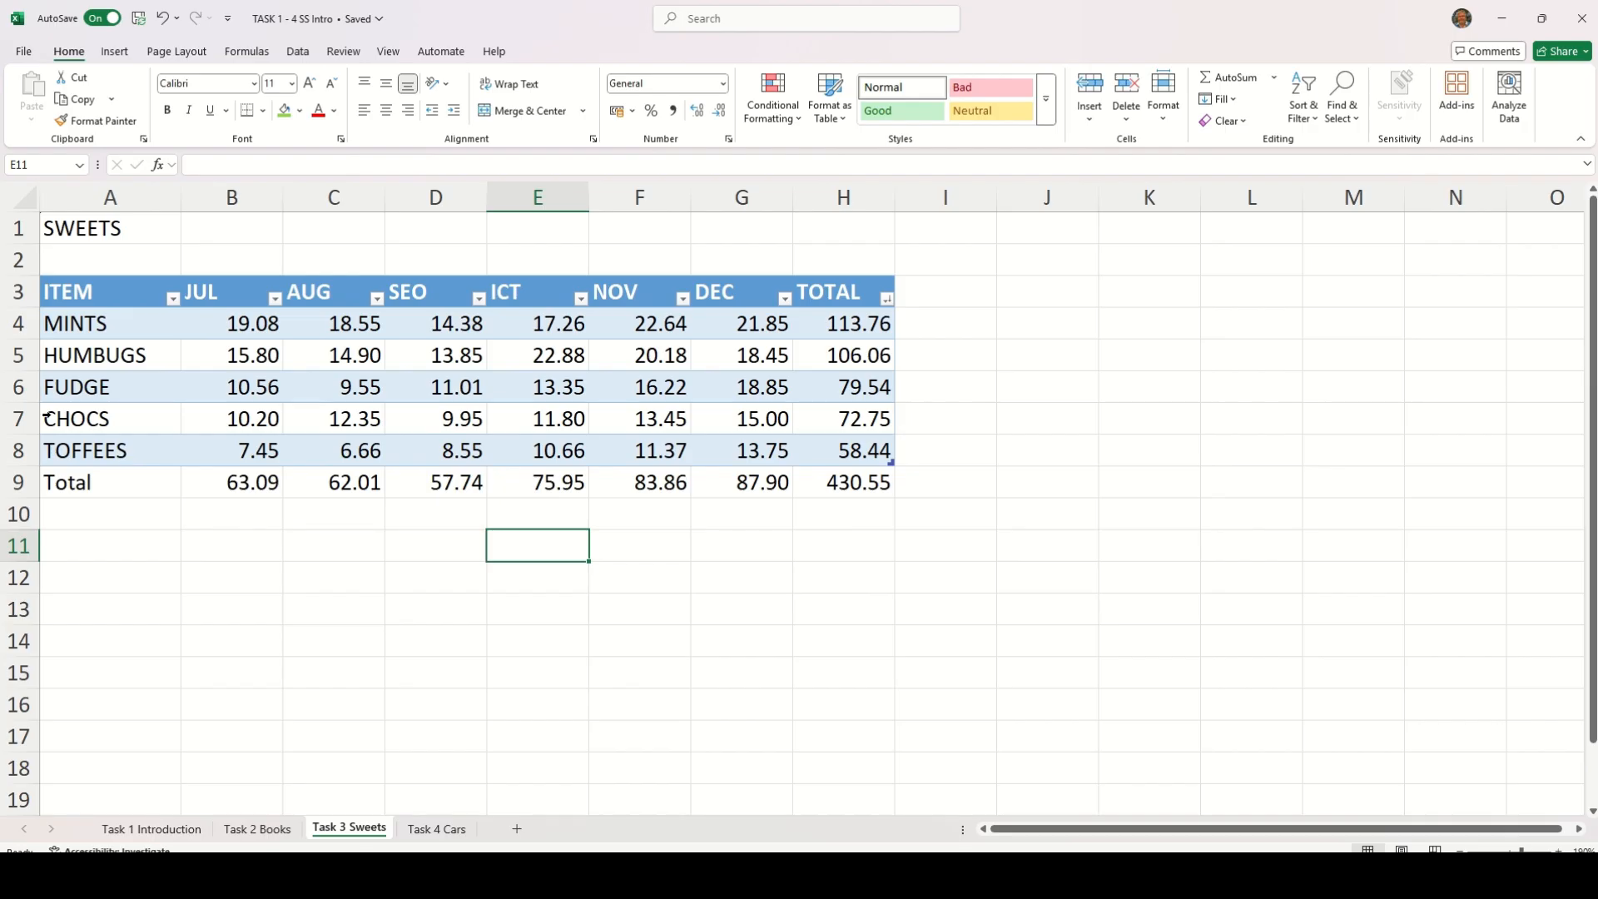
# Preview alternative table styles on the sweets table, including Brown, Table Style Dark 3, without applying any
pyautogui.click(80, 296)
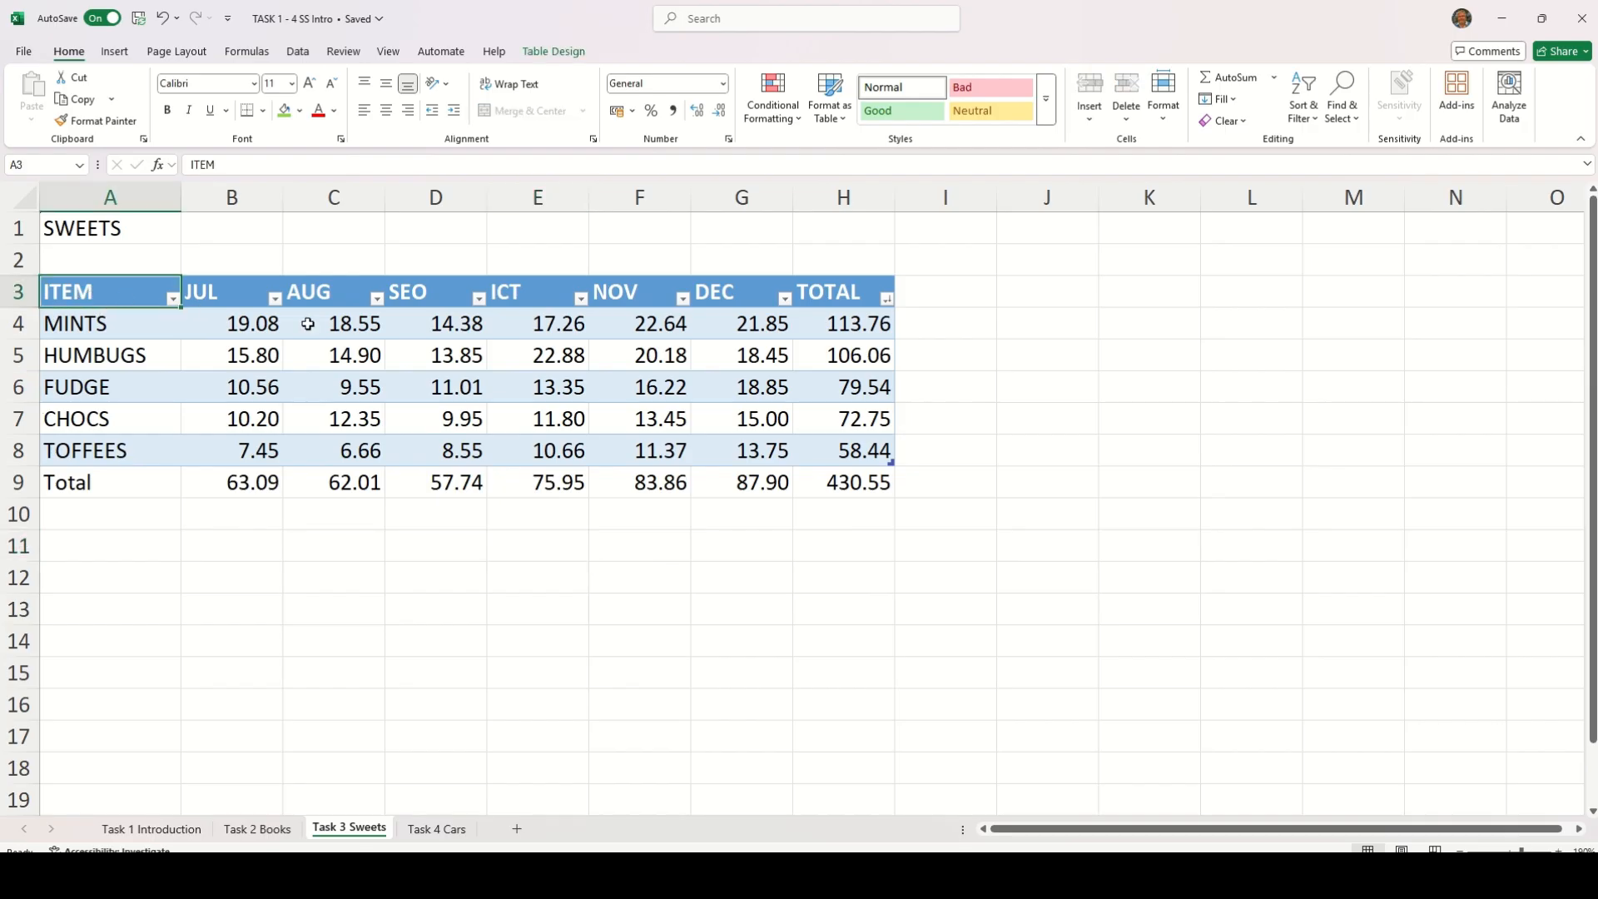
pyautogui.moveTo(117, 297); pyautogui.dragTo(847, 452)
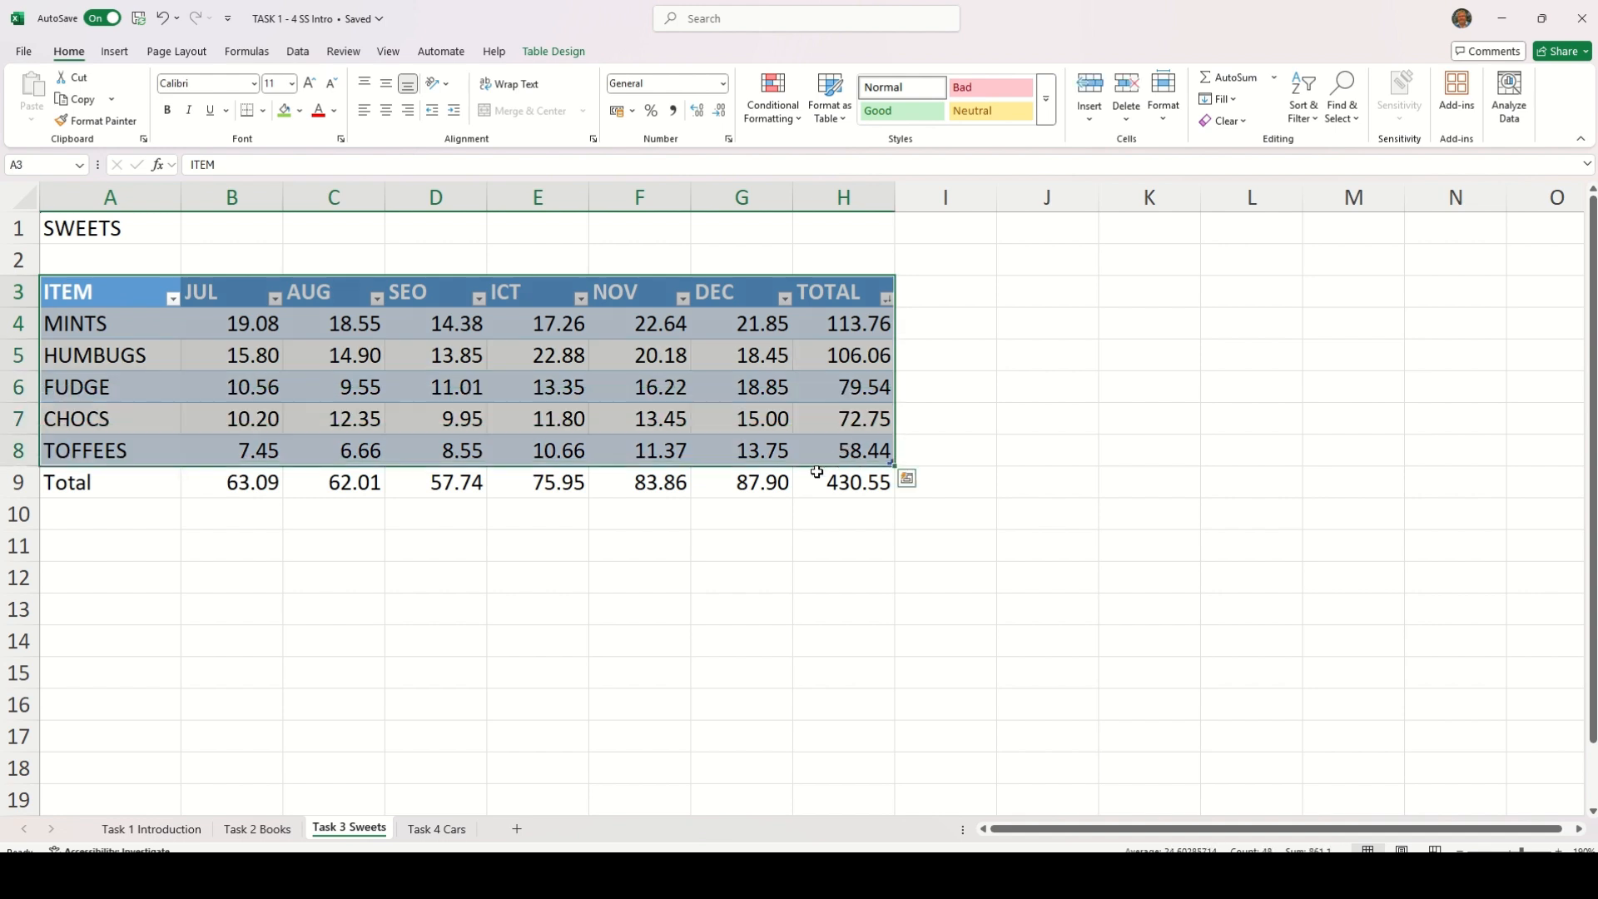
pyautogui.click(885, 608)
pyautogui.click(737, 298)
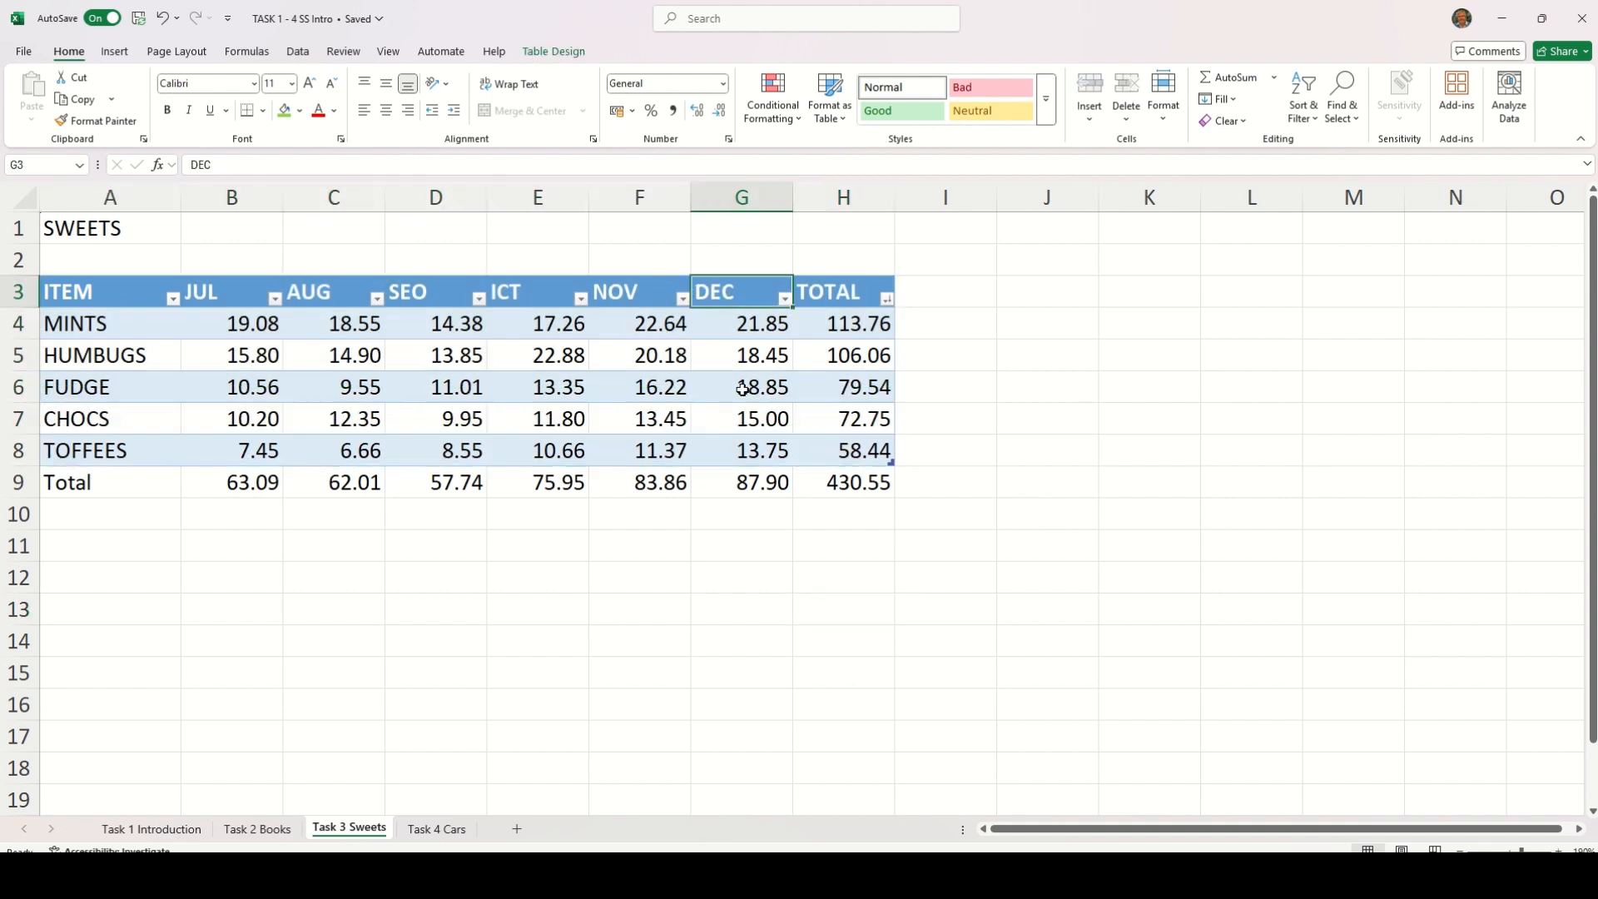
pyautogui.click(634, 417)
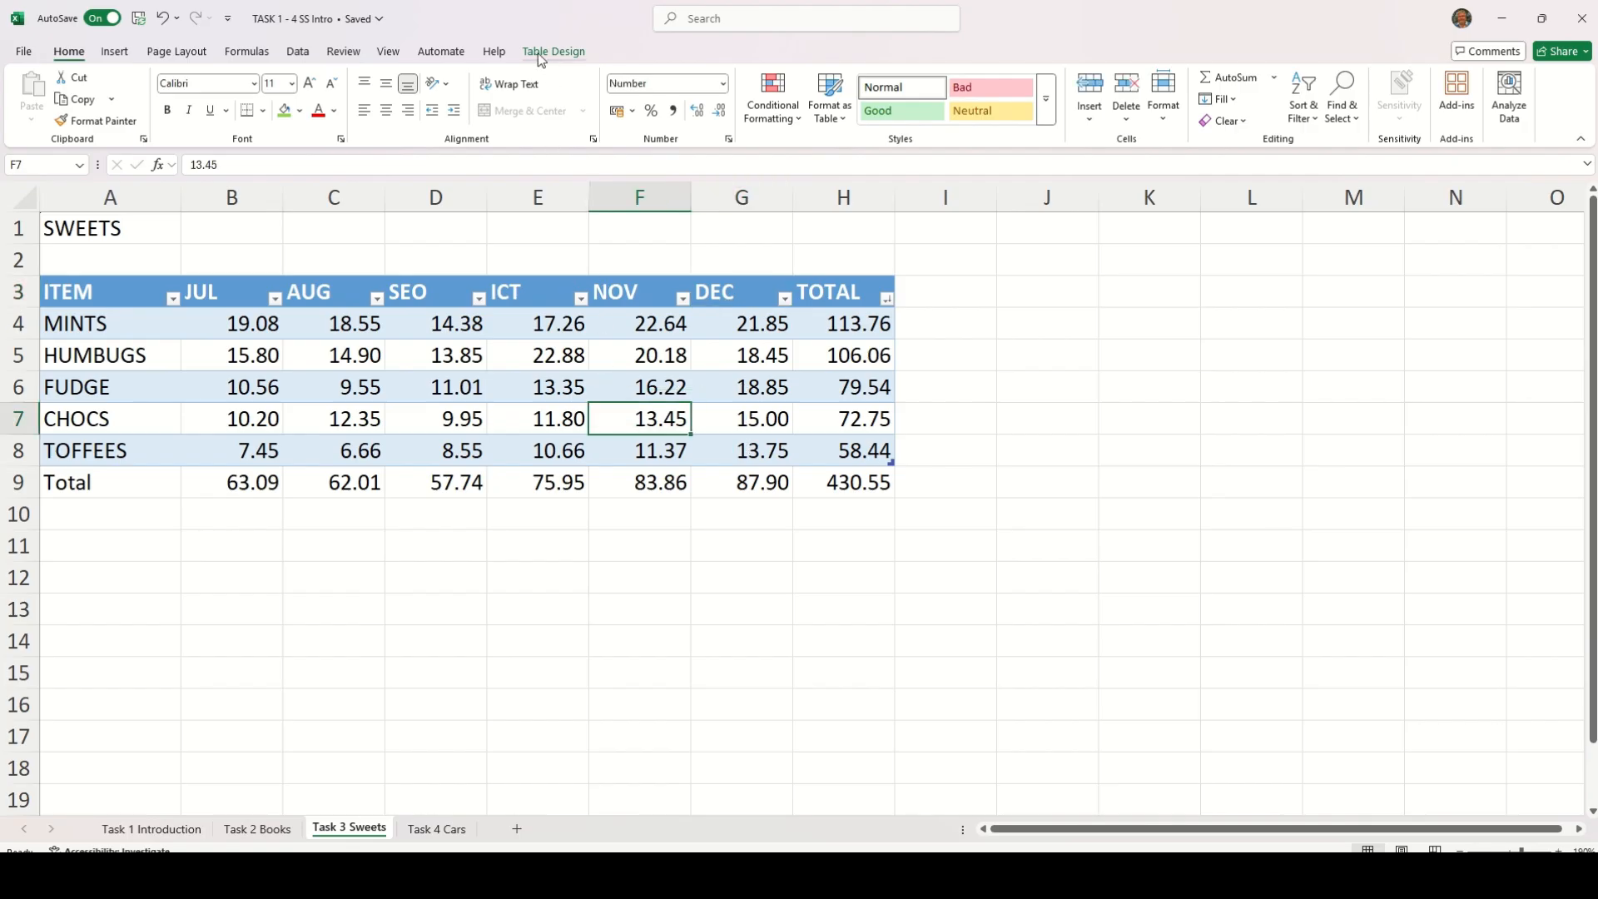
pyautogui.click(562, 51)
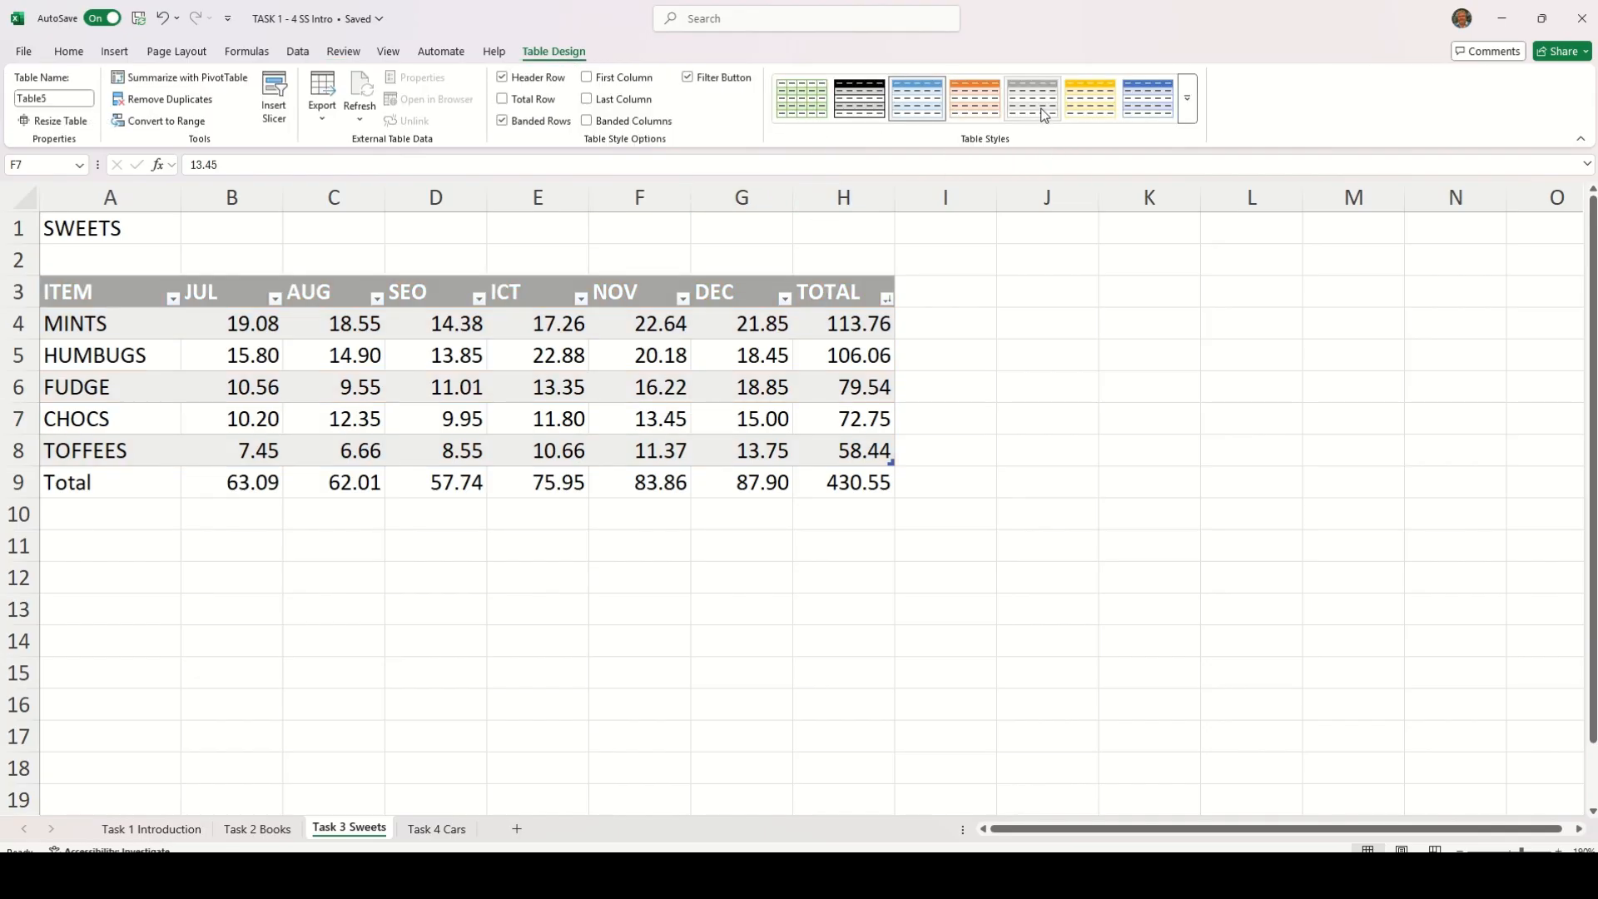
pyautogui.click(1187, 111)
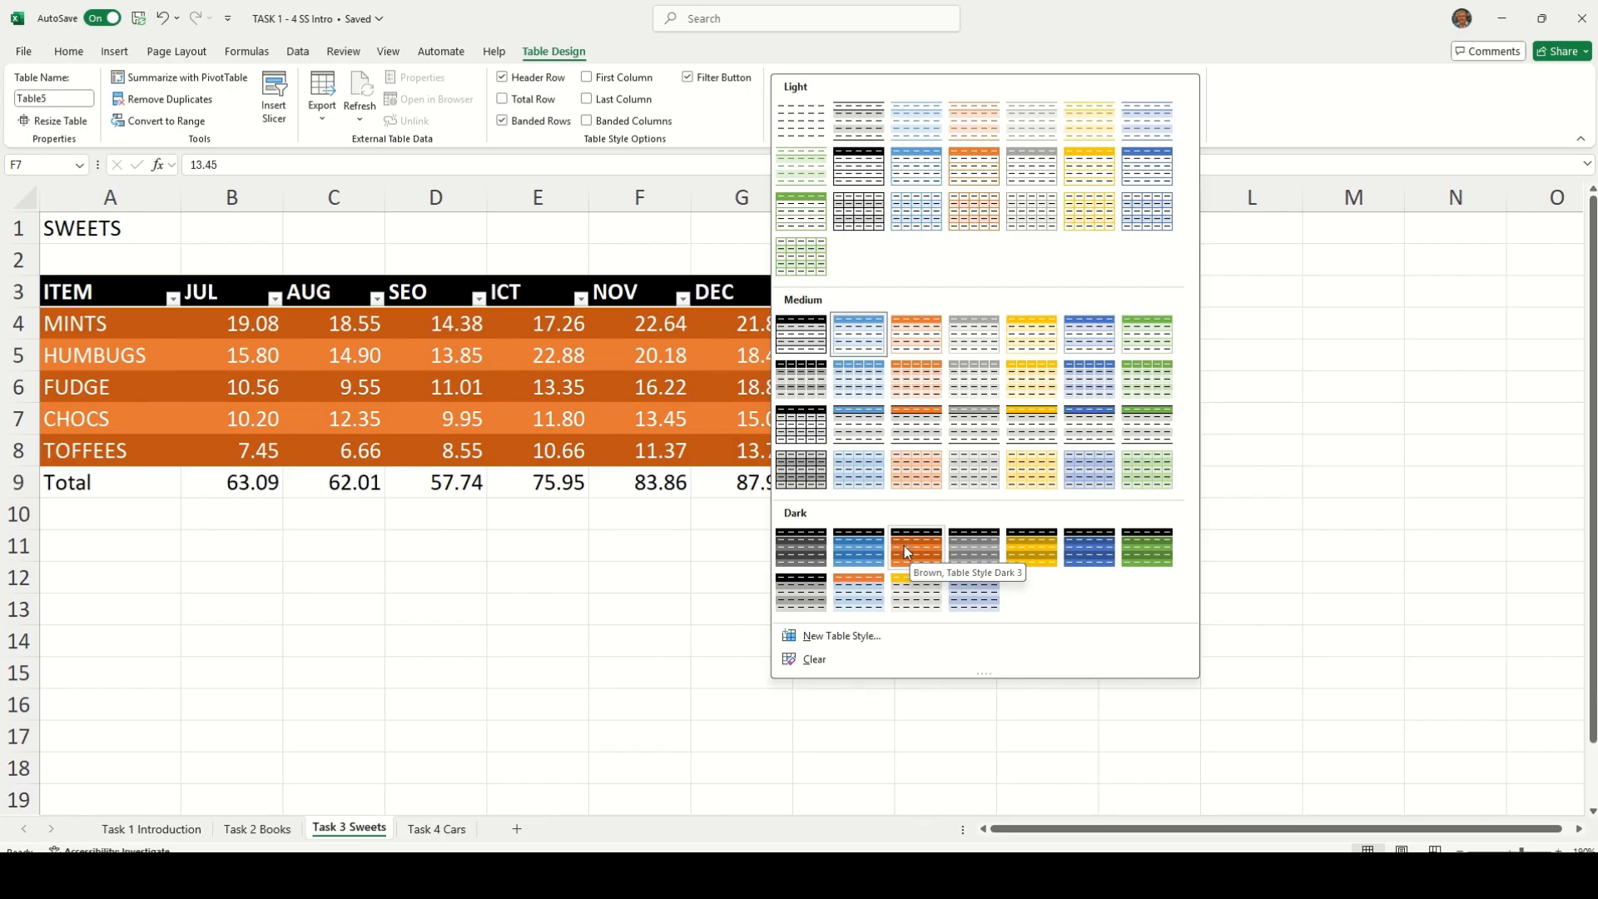
pyautogui.click(720, 578)
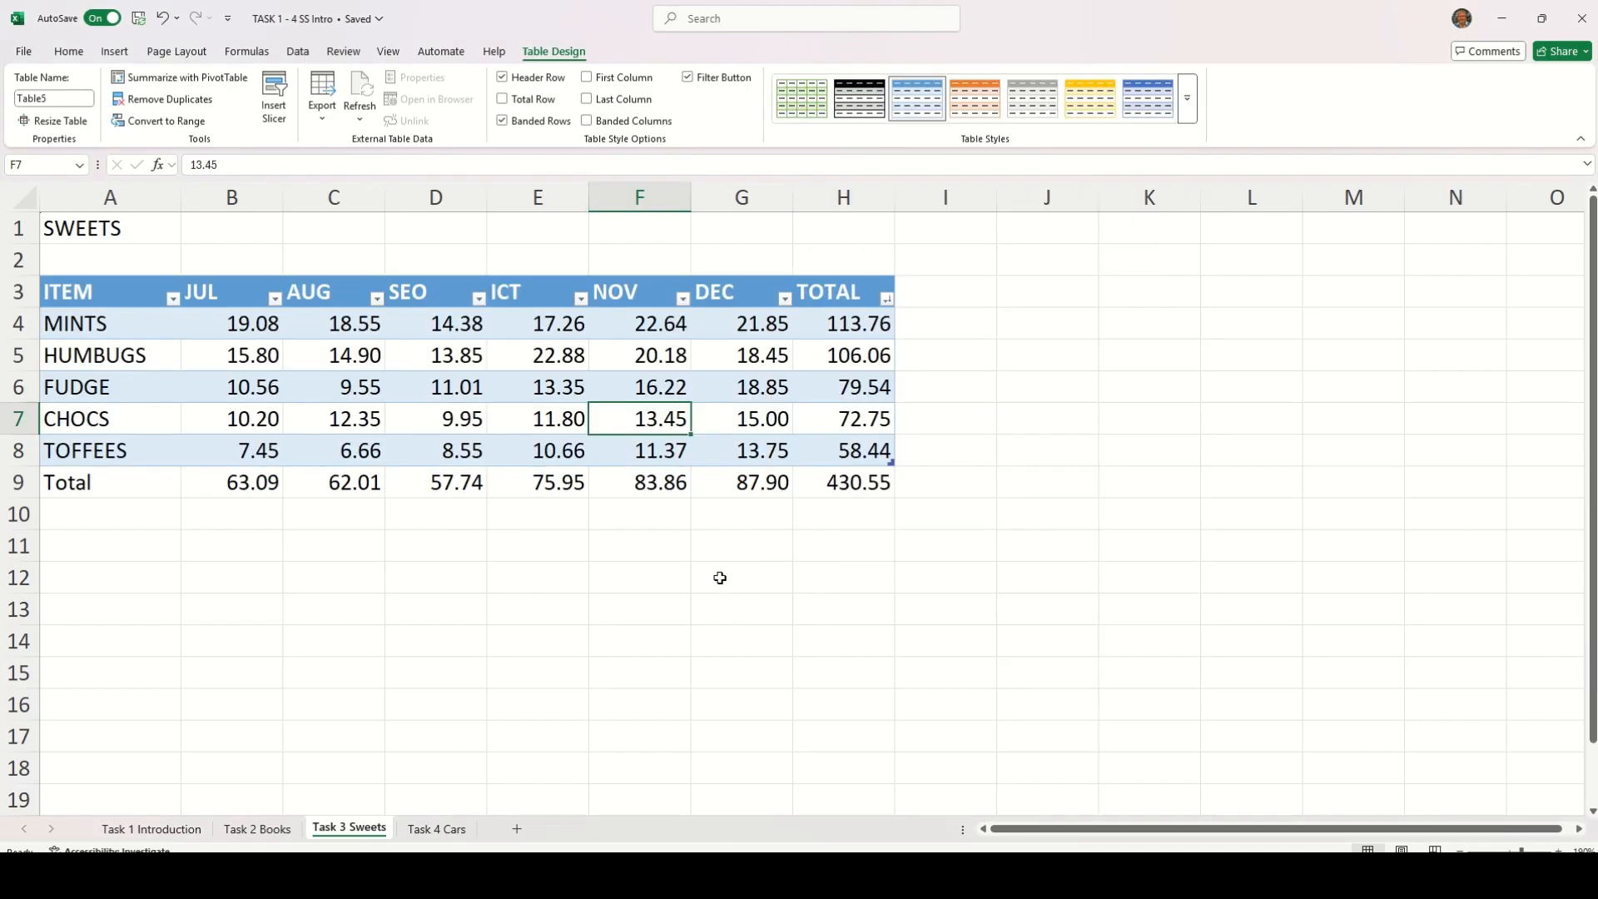
# Switch to the Task 4 Cars sheet
pyautogui.click(454, 829)
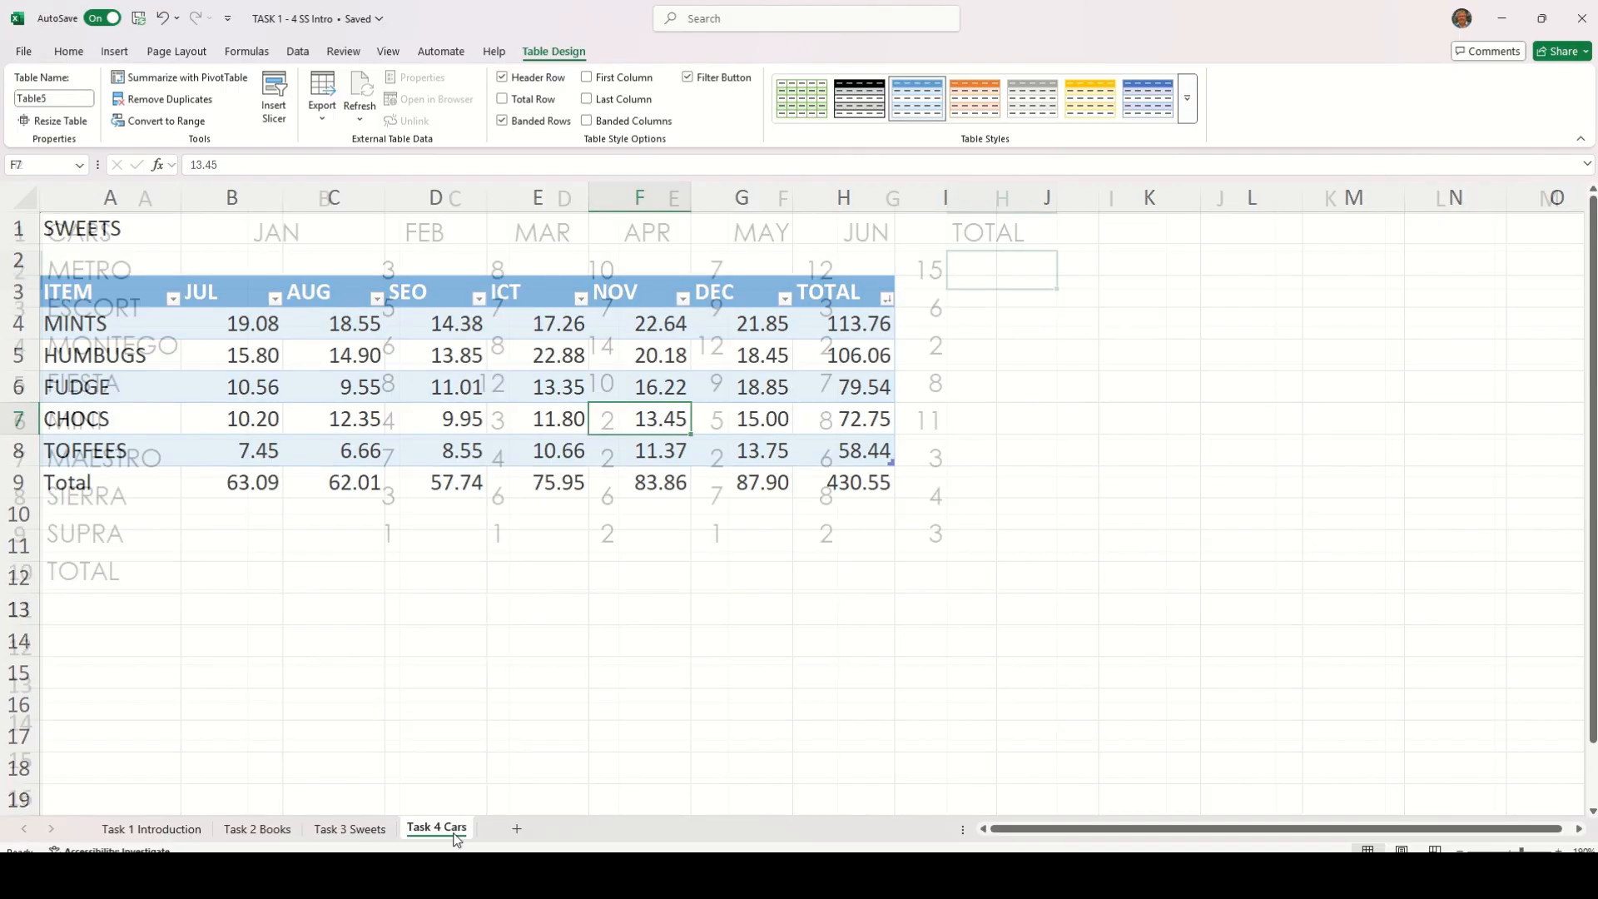